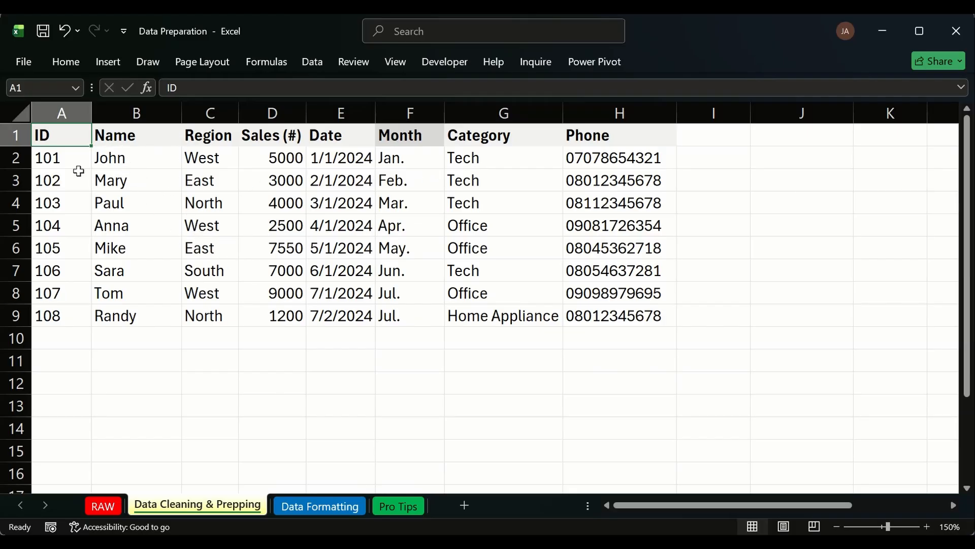
# Step: Delete the MASTER DATASET title row from the RAW sheet so the column headers sit in row 1
pyautogui.click(108, 503)
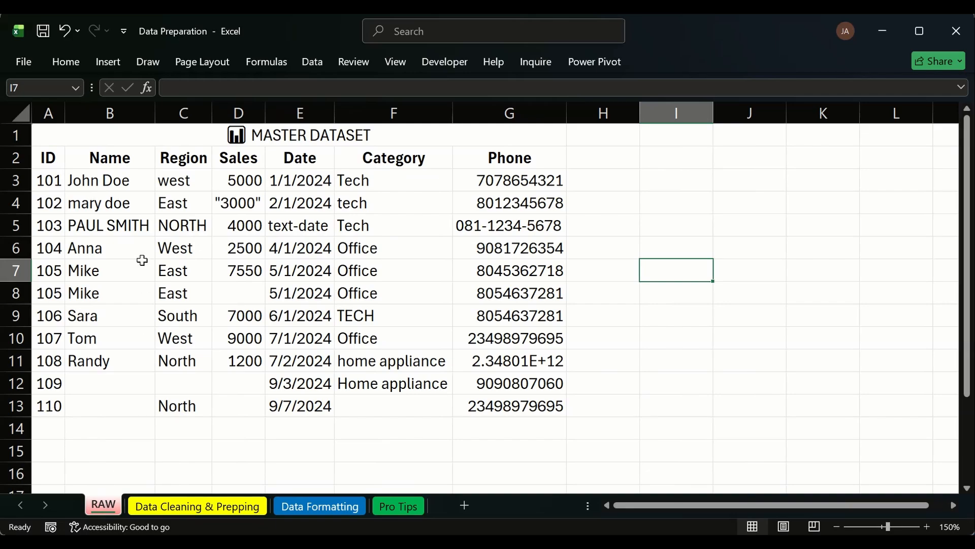
pyautogui.moveTo(61, 158); pyautogui.dragTo(540, 153)
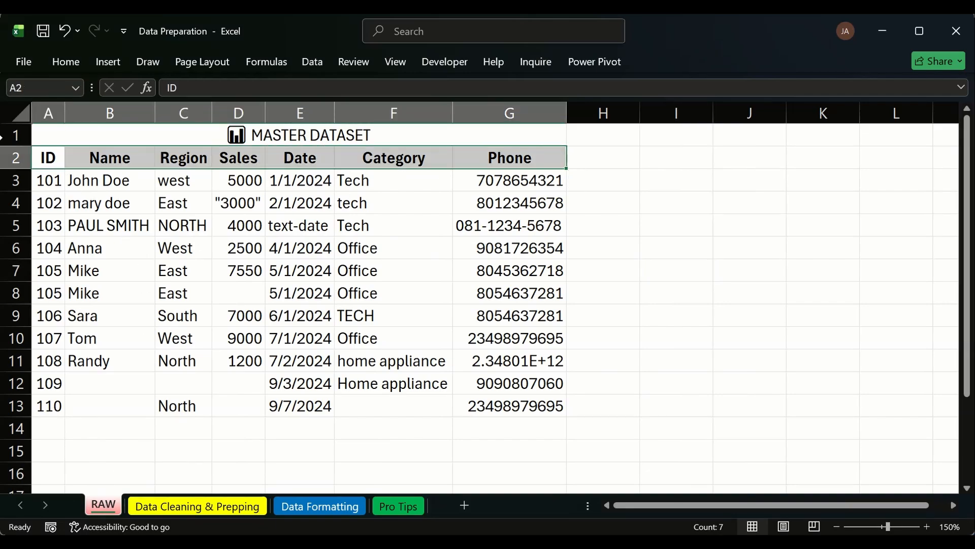
pyautogui.click(16, 135)
pyautogui.rightClick(17, 135)
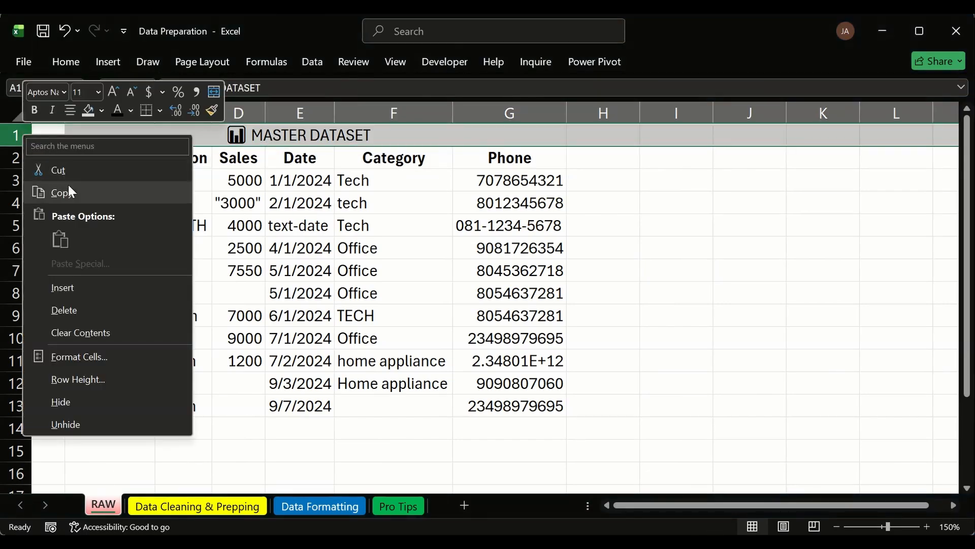
pyautogui.click(83, 310)
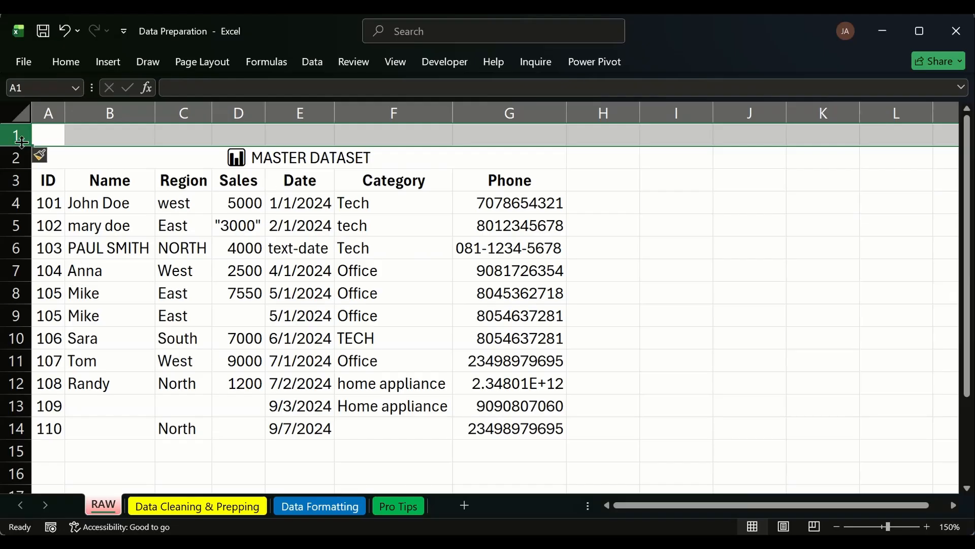
pyautogui.moveTo(17, 141); pyautogui.dragTo(13, 154)
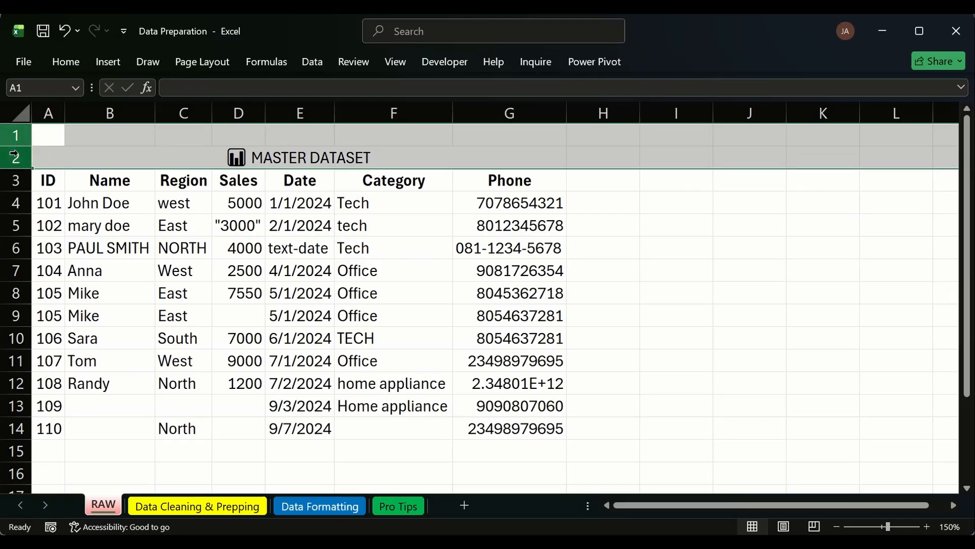
pyautogui.hotkey('ctrl', '-')
pyautogui.click(307, 405)
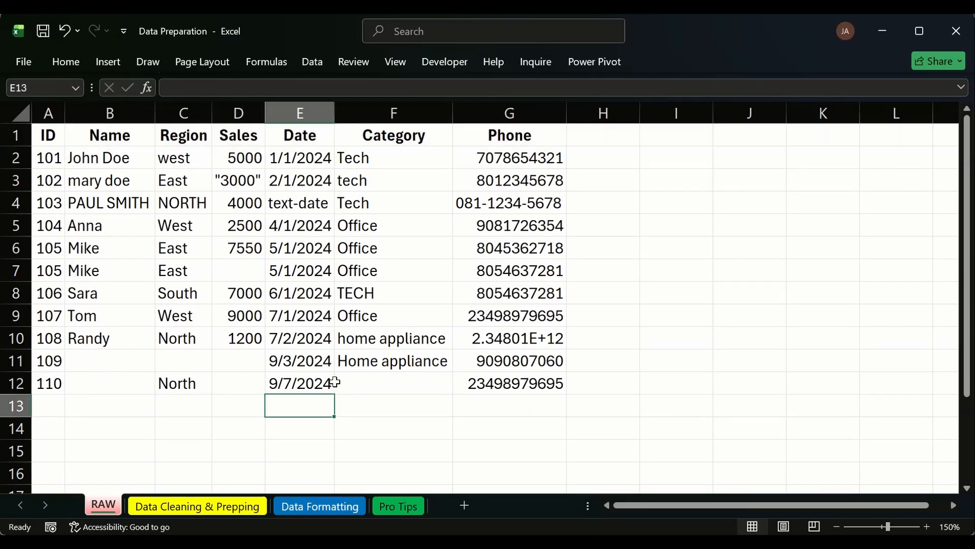
# Step: Open the Data Formatting sheet containing the students' subject scores
pyautogui.click(213, 506)
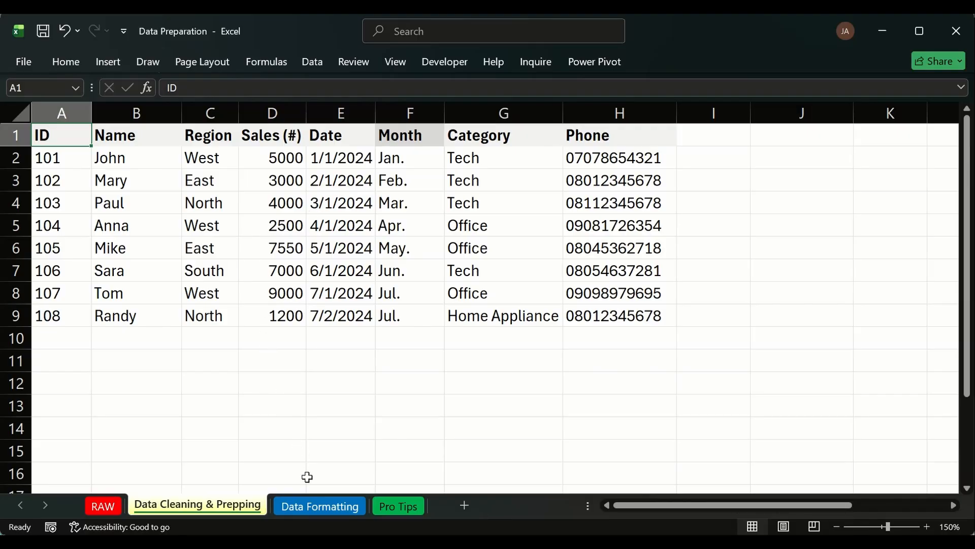
pyautogui.click(320, 505)
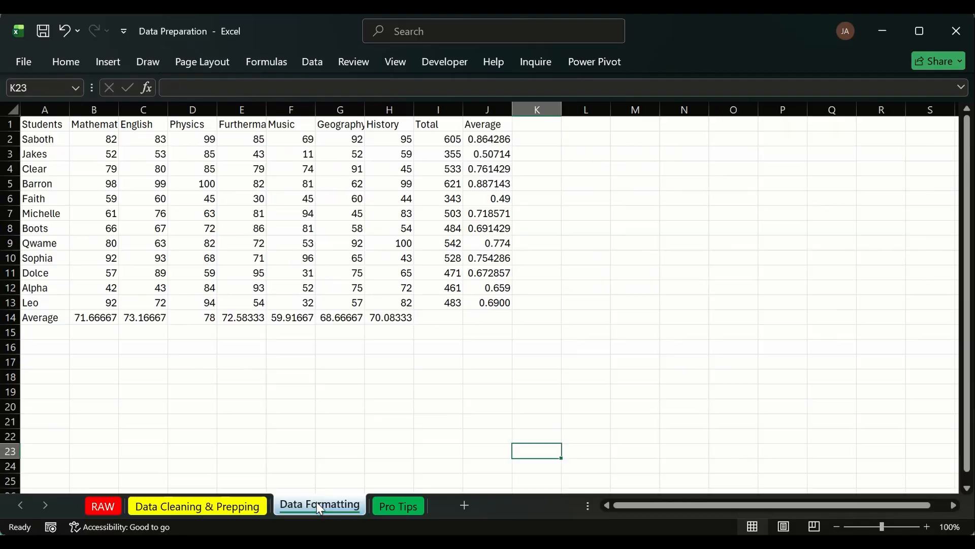
pyautogui.click(263, 382)
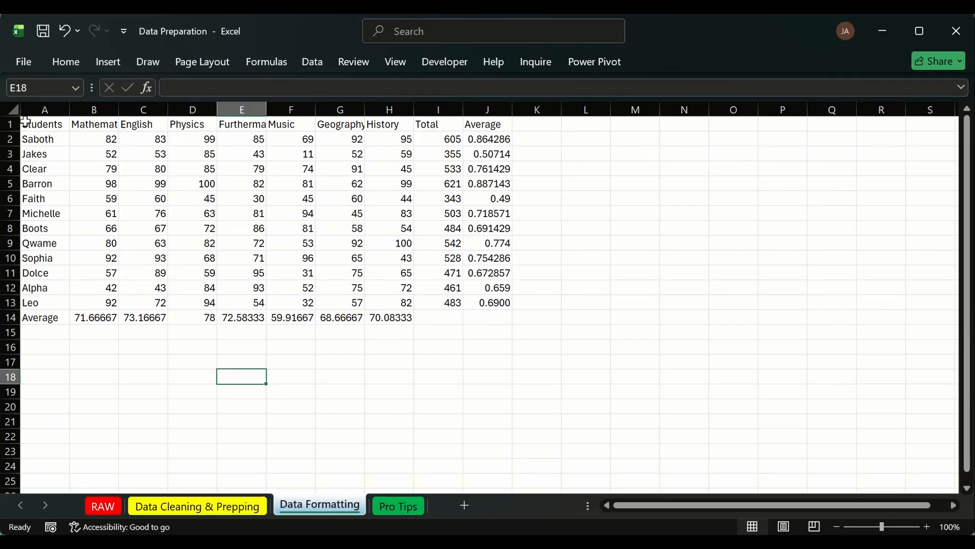
pyautogui.click(11, 109)
pyautogui.click(768, 352)
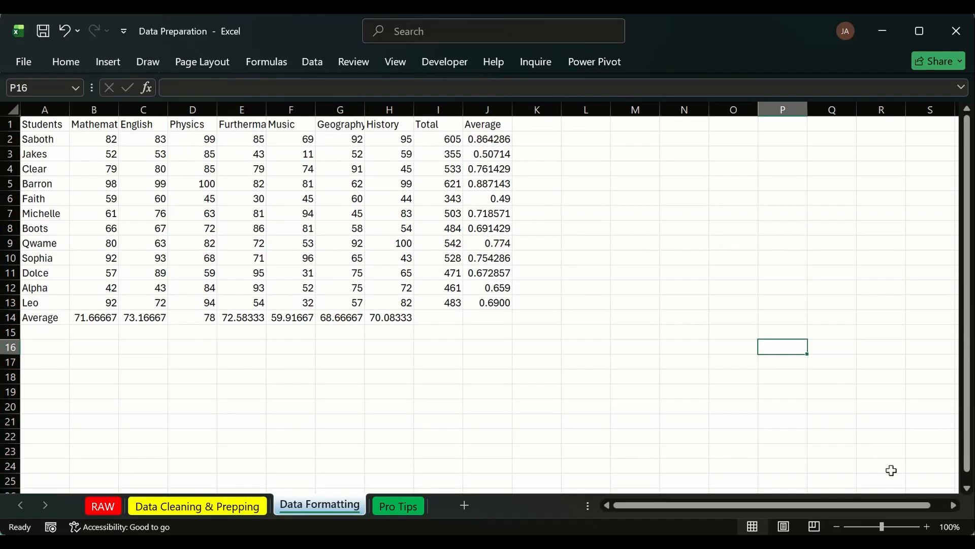
# Step: Set the Data Formatting sheet's zoom to a custom 150% and bring the whole score table into view
pyautogui.click(950, 527)
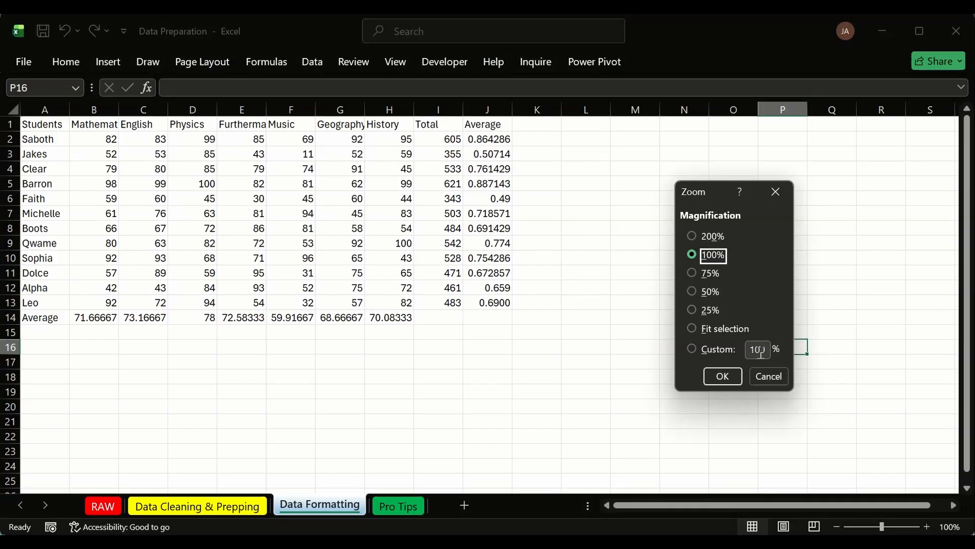
pyautogui.click(760, 351)
pyautogui.press('BackSpace')
pyautogui.press('BackSpace')
pyautogui.write('50')
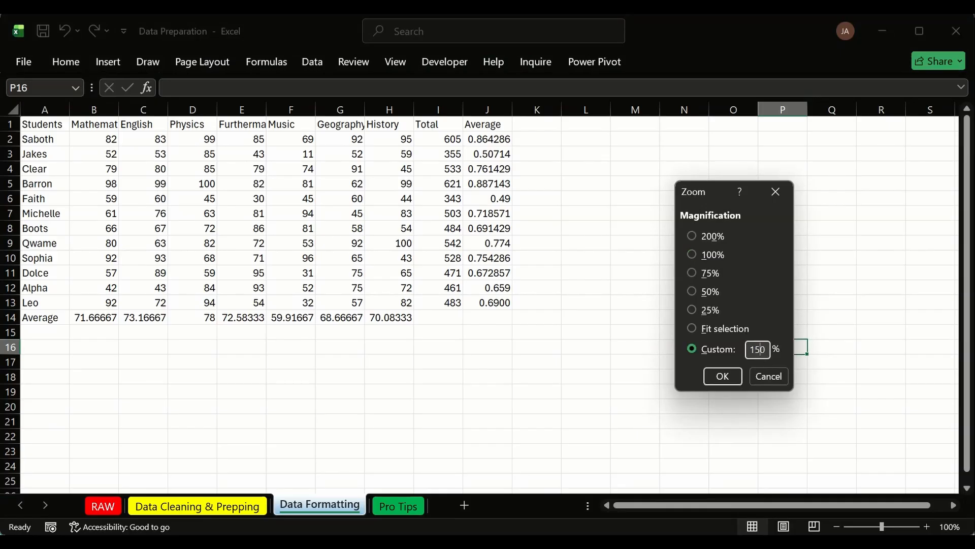
pyautogui.click(722, 376)
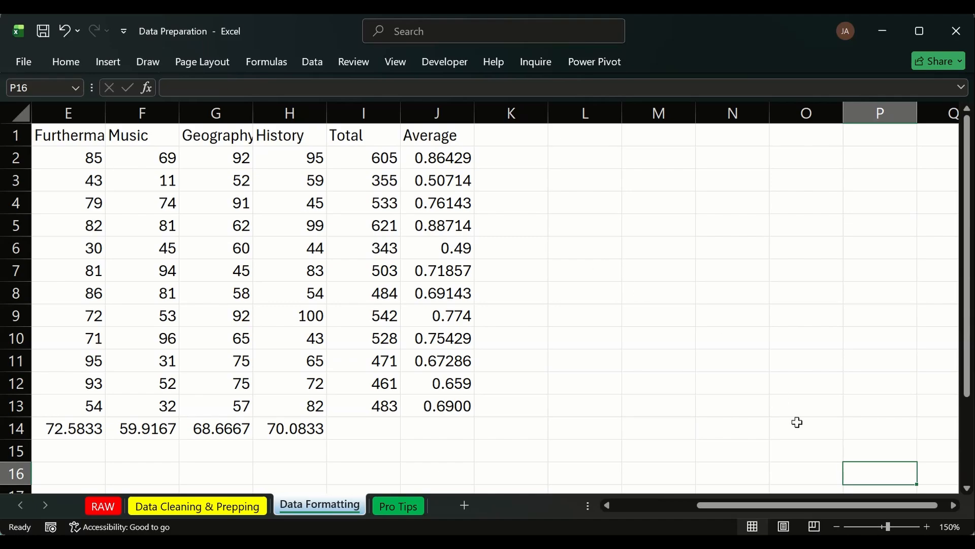
pyautogui.moveTo(819, 508); pyautogui.dragTo(477, 506)
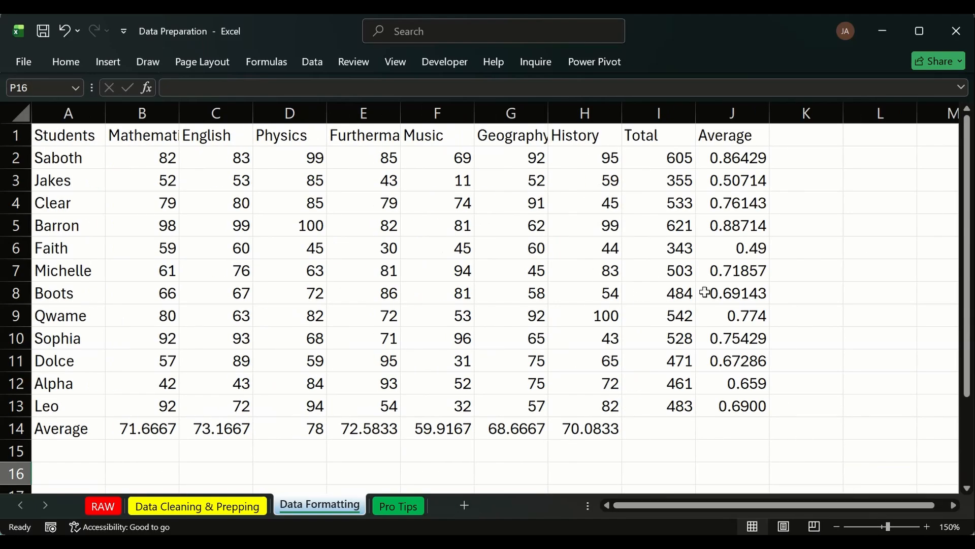
pyautogui.click(814, 219)
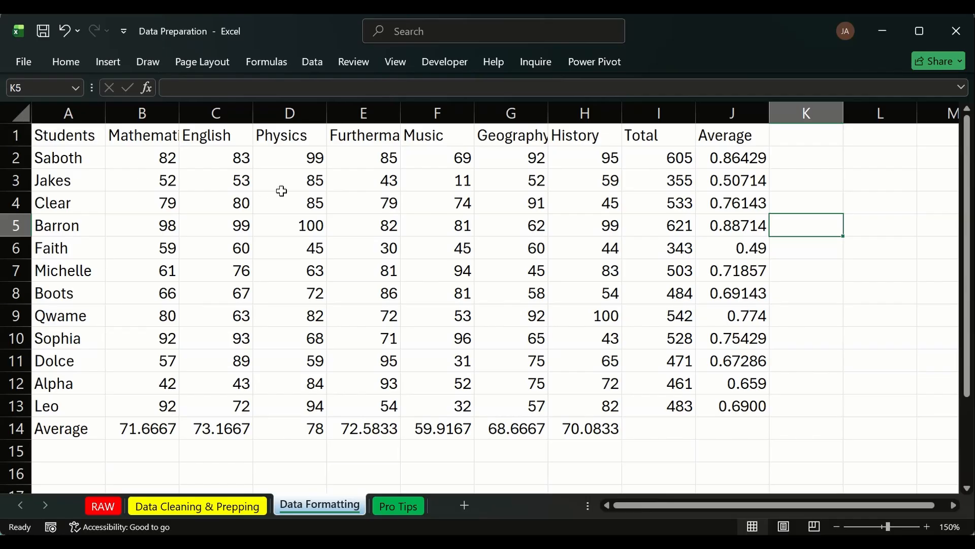
# Step: Auto-fit the width of all columns on the sheet to their contents
pyautogui.click(55, 145)
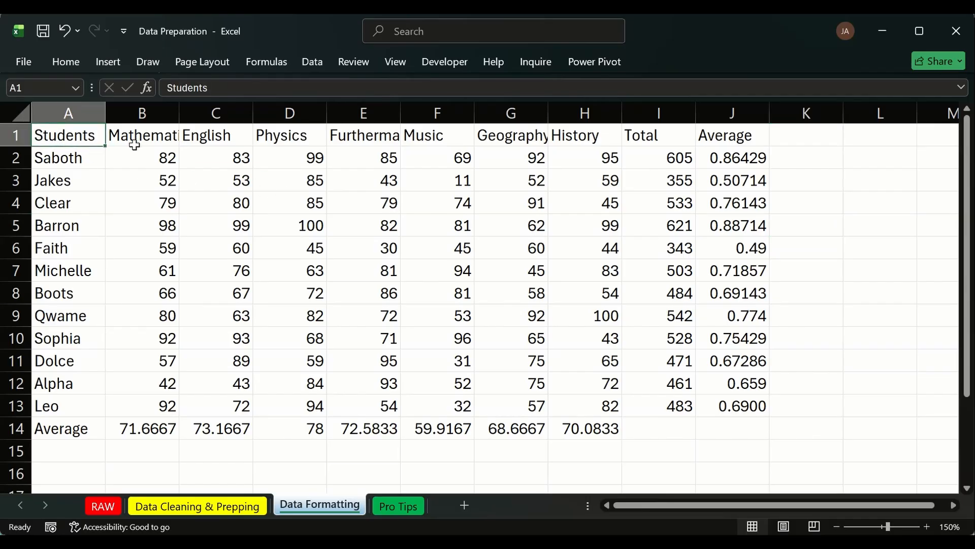
pyautogui.click(27, 116)
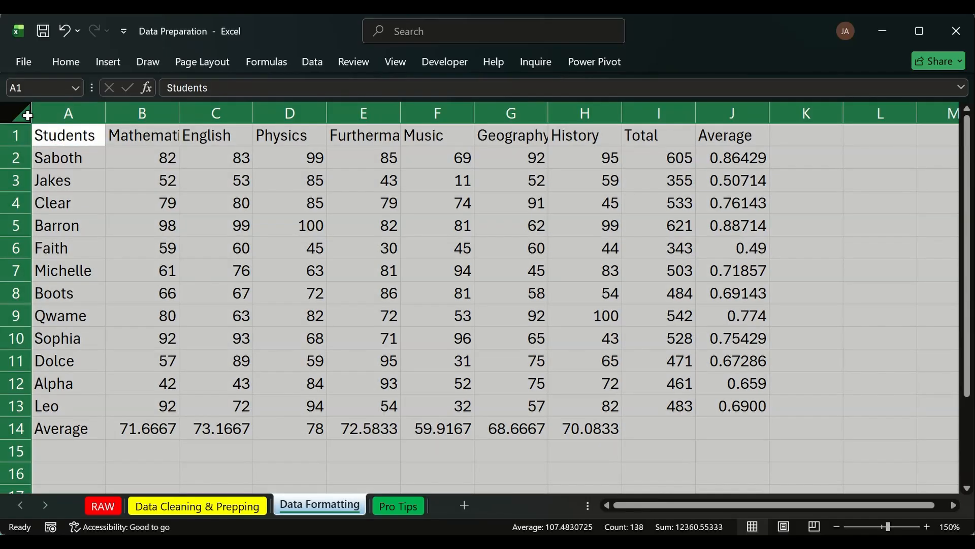
pyautogui.doubleClick(106, 108)
pyautogui.click(146, 157)
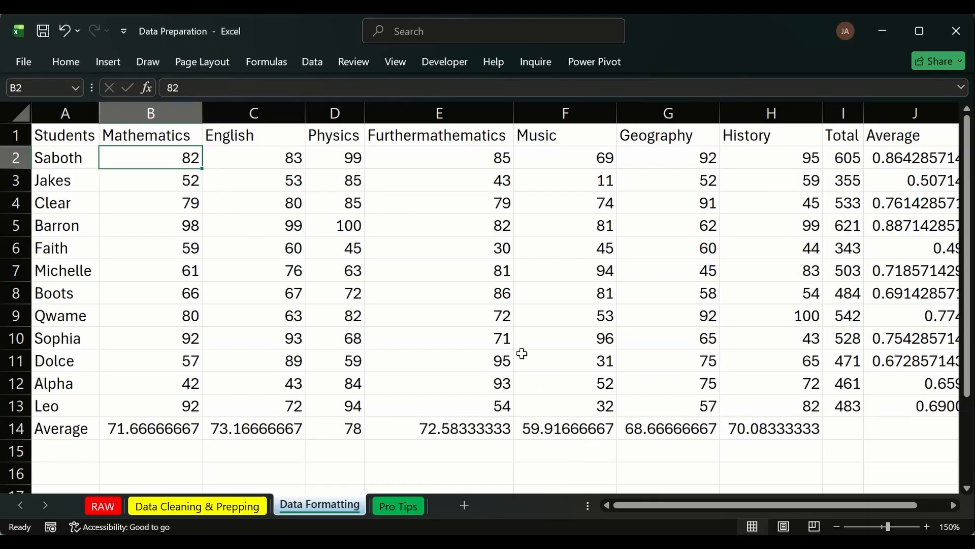
# Step: Examine the student score table, including the Average column, the Average row and the individual subject scores
pyautogui.click(56, 133)
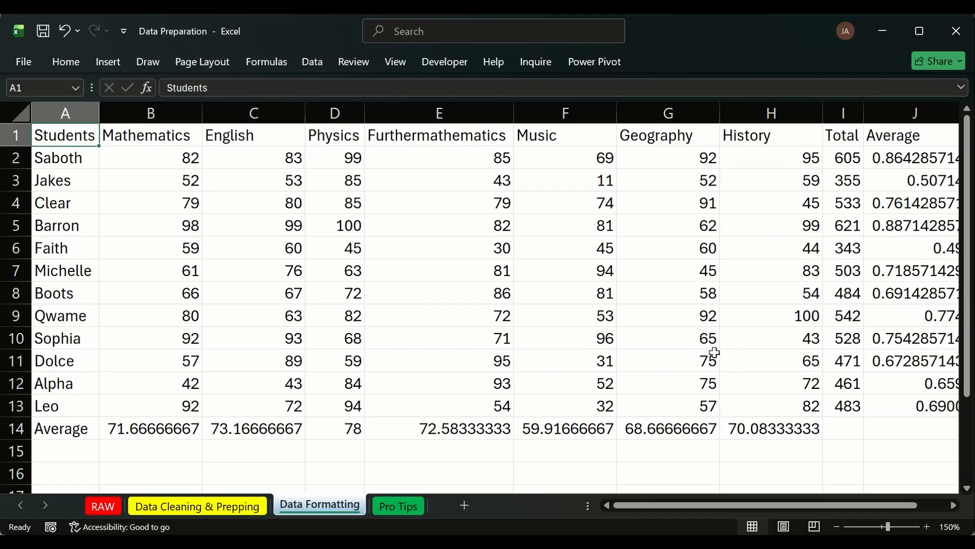
pyautogui.click(455, 218)
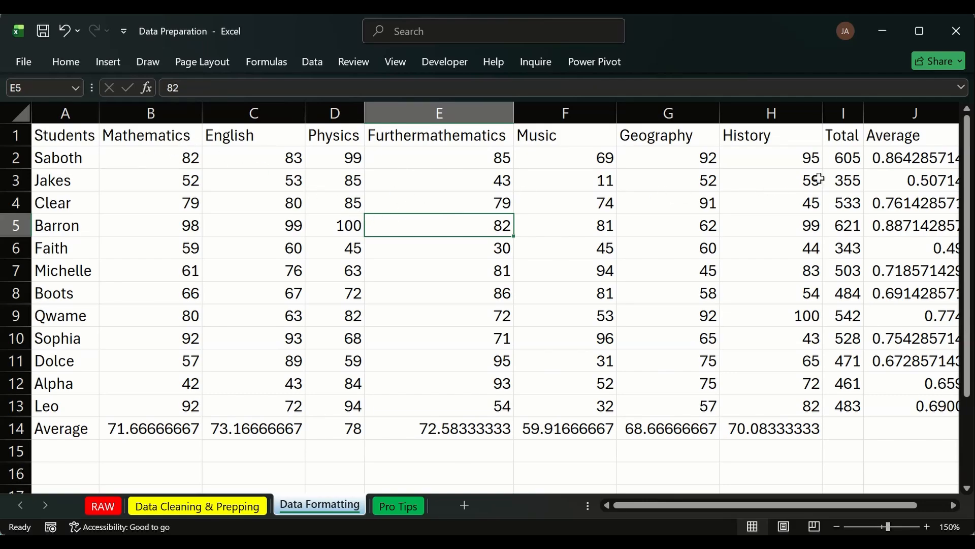
pyautogui.moveTo(890, 155); pyautogui.dragTo(893, 405)
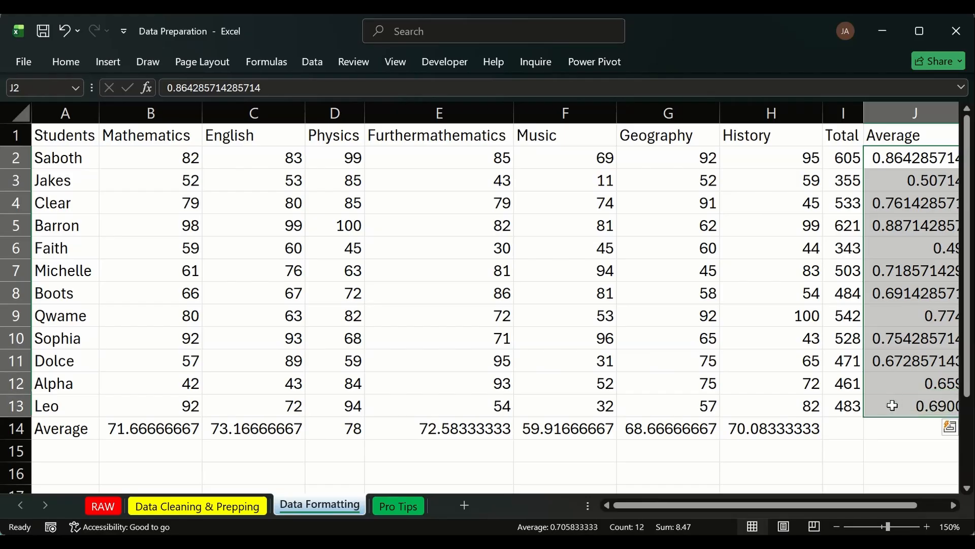
pyautogui.click(145, 433)
pyautogui.moveTo(146, 433); pyautogui.dragTo(660, 407)
pyautogui.moveTo(559, 162); pyautogui.dragTo(483, 203)
pyautogui.moveTo(224, 163); pyautogui.dragTo(158, 226)
pyautogui.moveTo(152, 158); pyautogui.dragTo(124, 269)
pyautogui.click(497, 187)
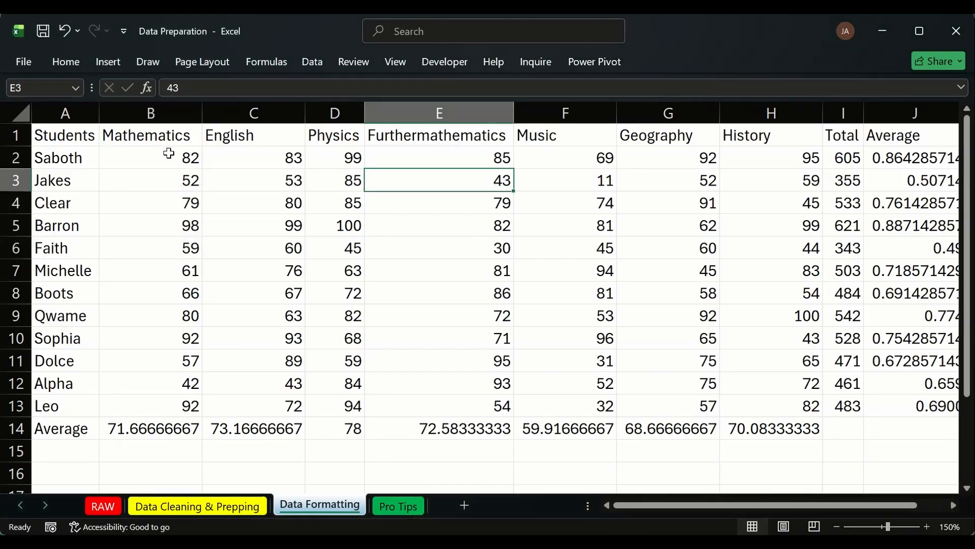
pyautogui.moveTo(167, 152); pyautogui.dragTo(169, 392)
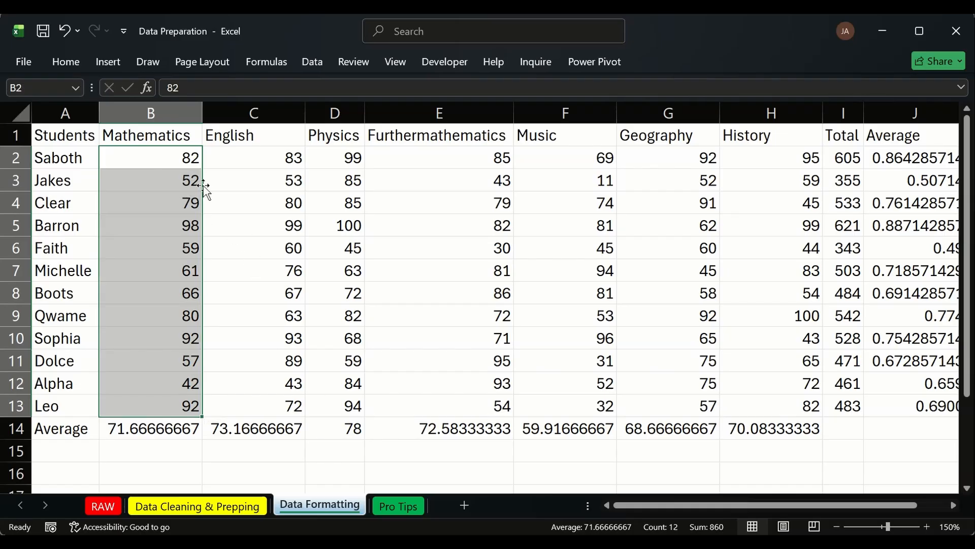
pyautogui.click(231, 161)
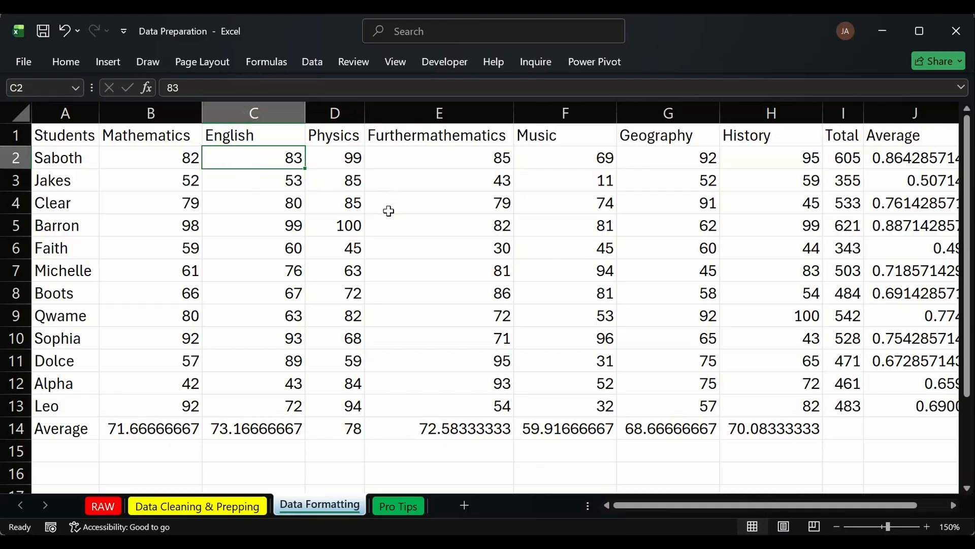
# Step: Insert three blank rows above the header row of the student score table
pyautogui.click(13, 133)
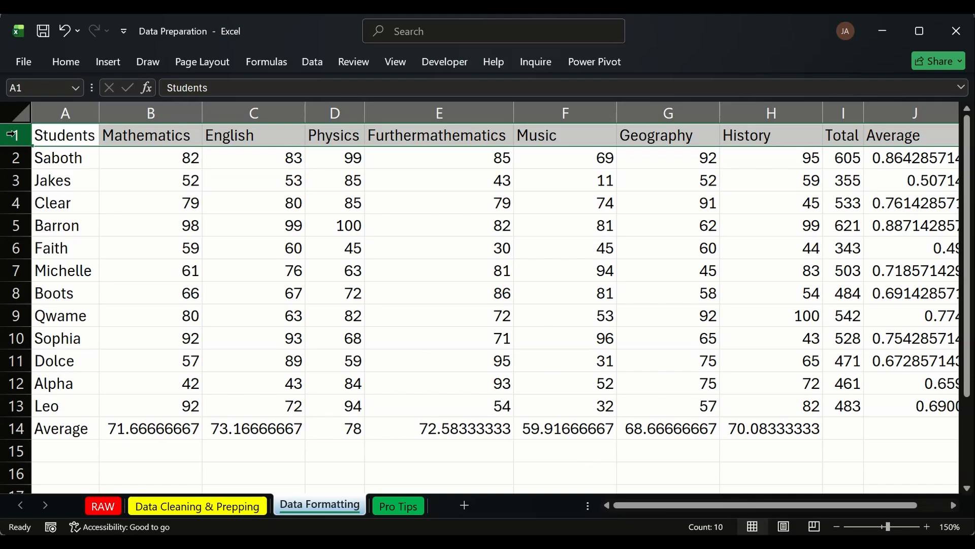
pyautogui.hotkey('ctrl', 'shift', '+')
pyautogui.hotkey('ctrl', 'shift', '+')
pyautogui.hotkey('ctrl', 'shift', '+')
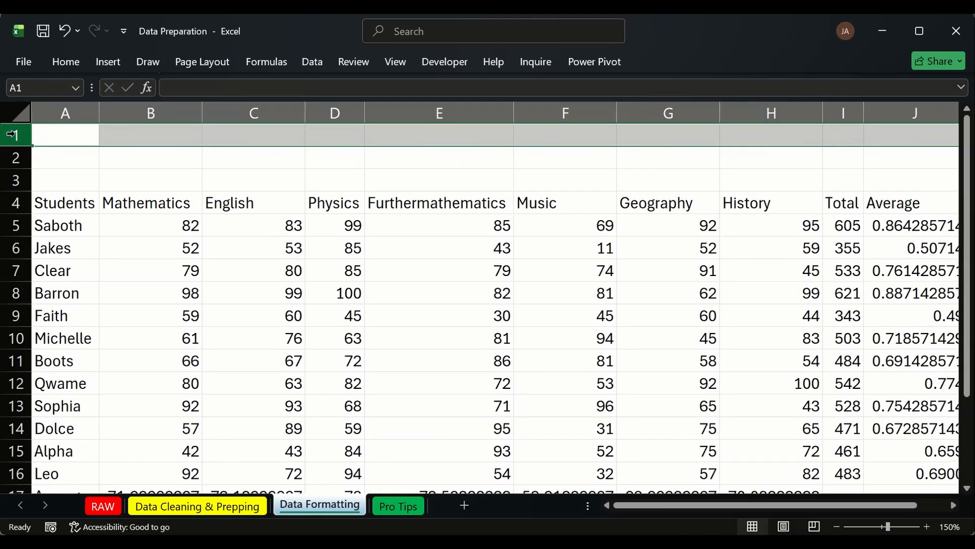
pyautogui.click(152, 157)
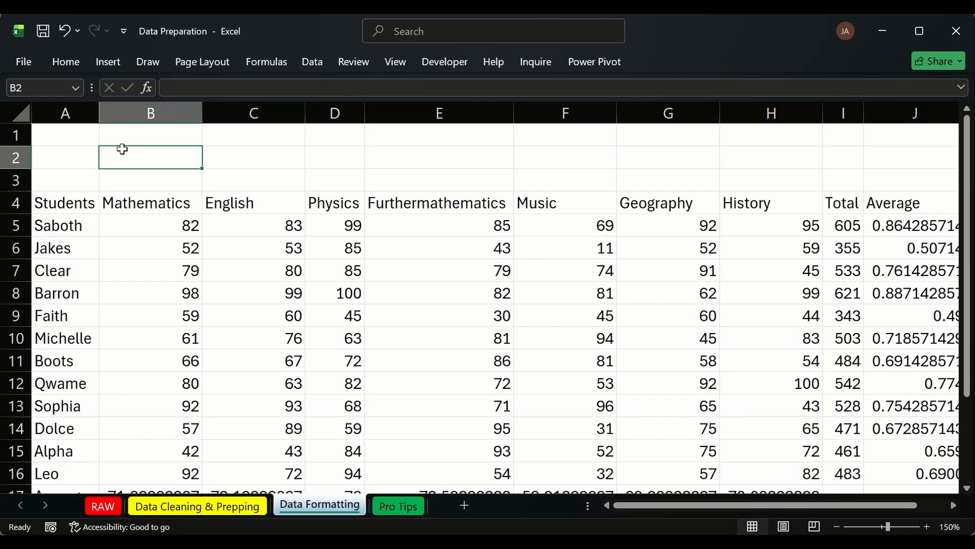
pyautogui.click(60, 114)
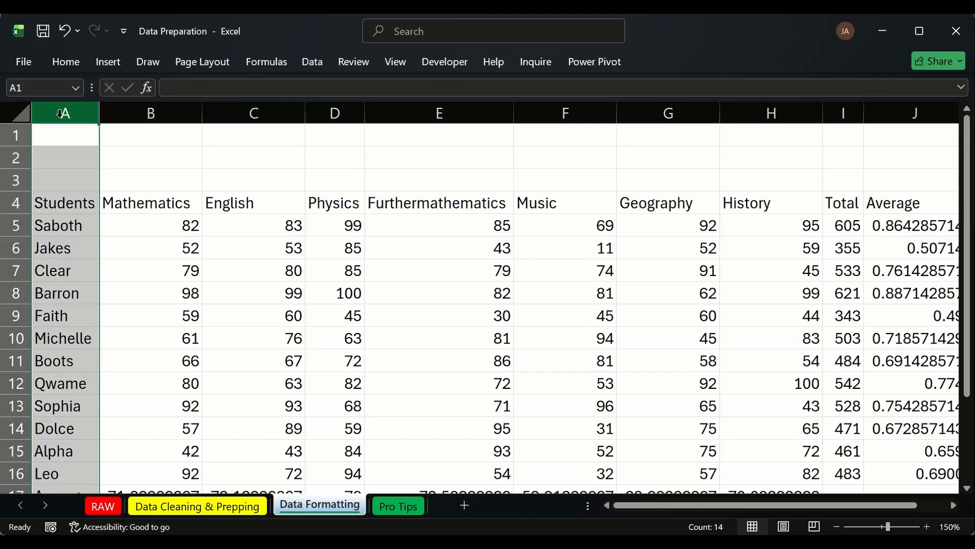
pyautogui.hotkey('ctrl', 'shift', '+')
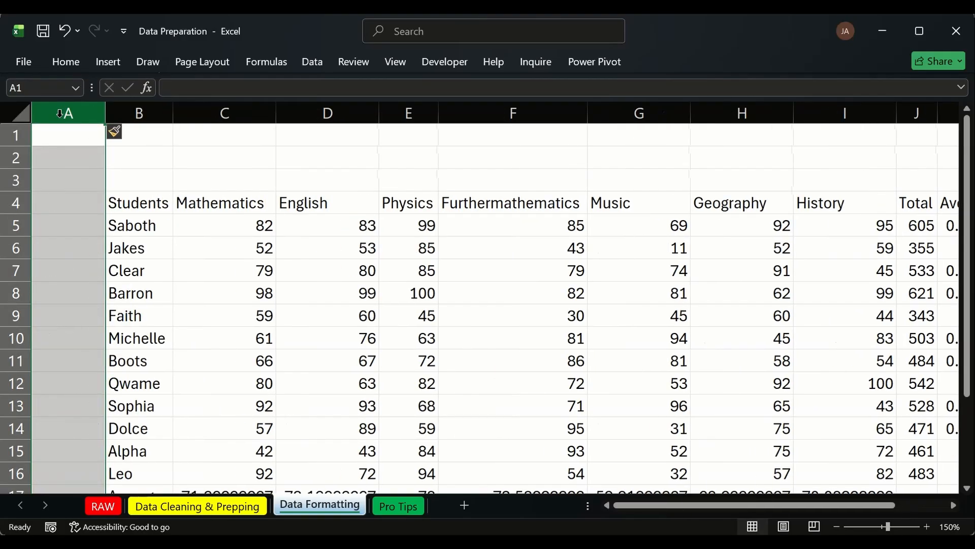
pyautogui.click(135, 173)
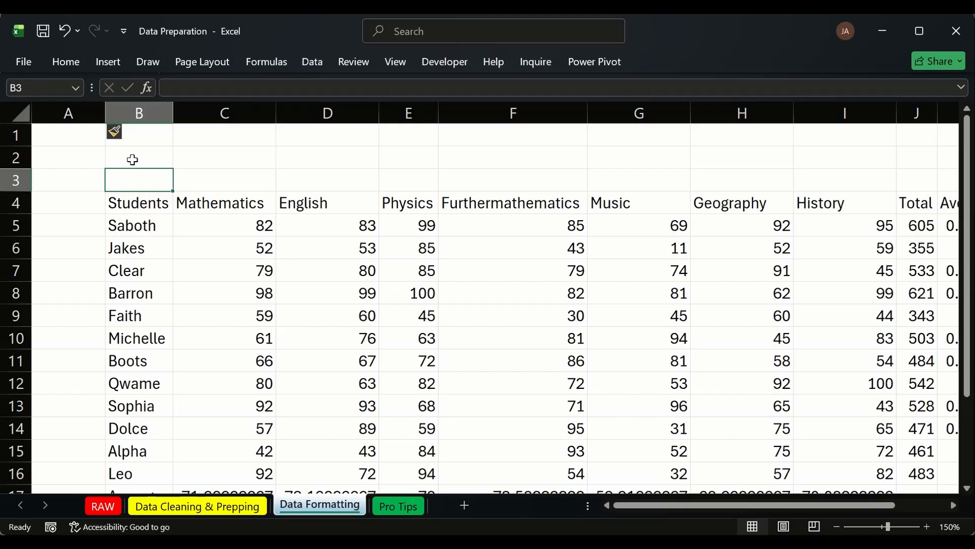
pyautogui.hotkey('ctrl', 'z')
pyautogui.click(76, 156)
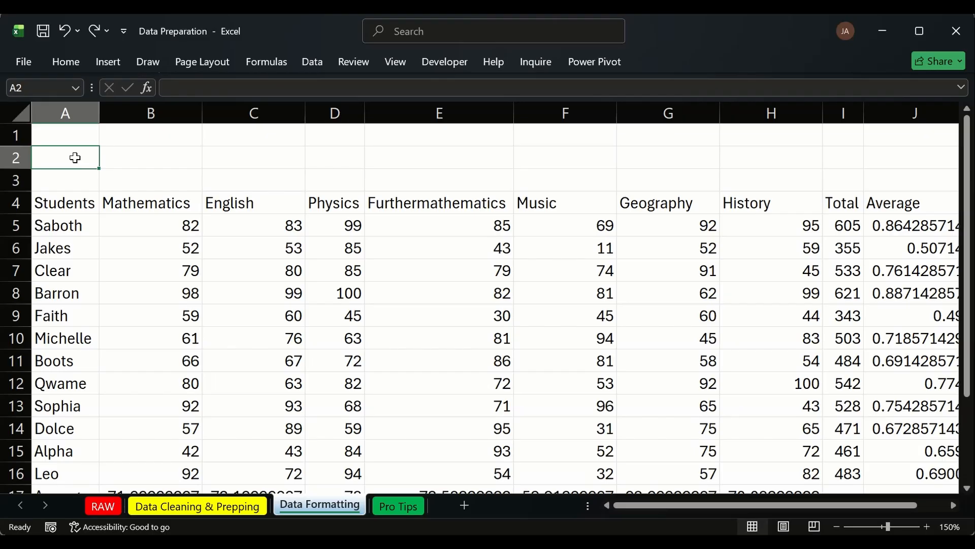
# Step: Insert a blank column before the Students column and narrow it to act as a margin
pyautogui.click(75, 113)
pyautogui.hotkey('ctrl', 'shift', '+')
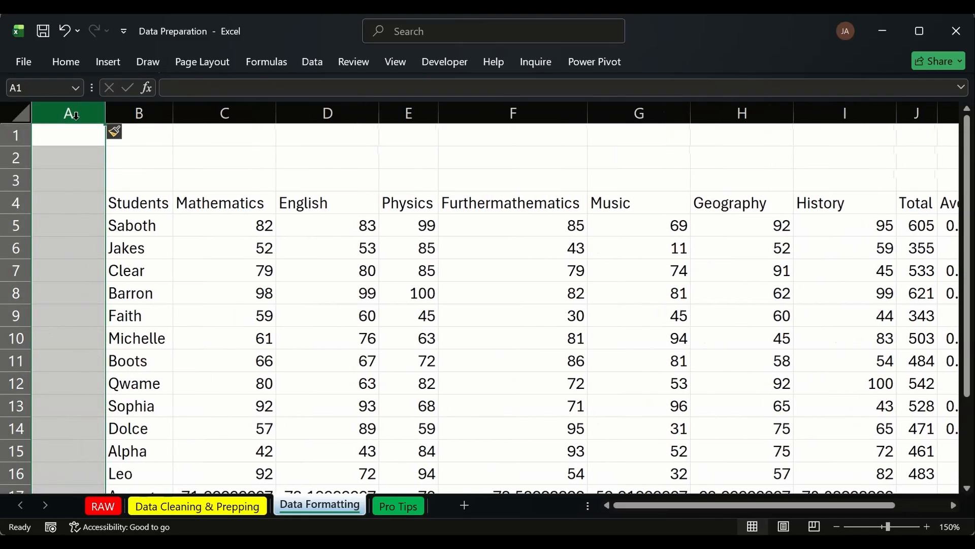
pyautogui.moveTo(103, 108); pyautogui.dragTo(70, 106)
# Step: Enter the title "Student Score Sheet" in cell B2 above the score table
pyautogui.click(116, 143)
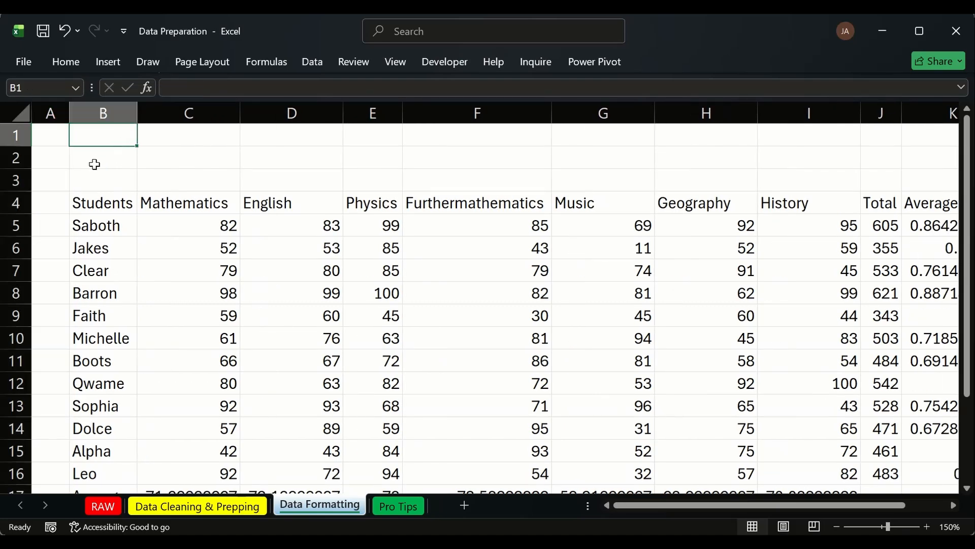
pyautogui.click(98, 156)
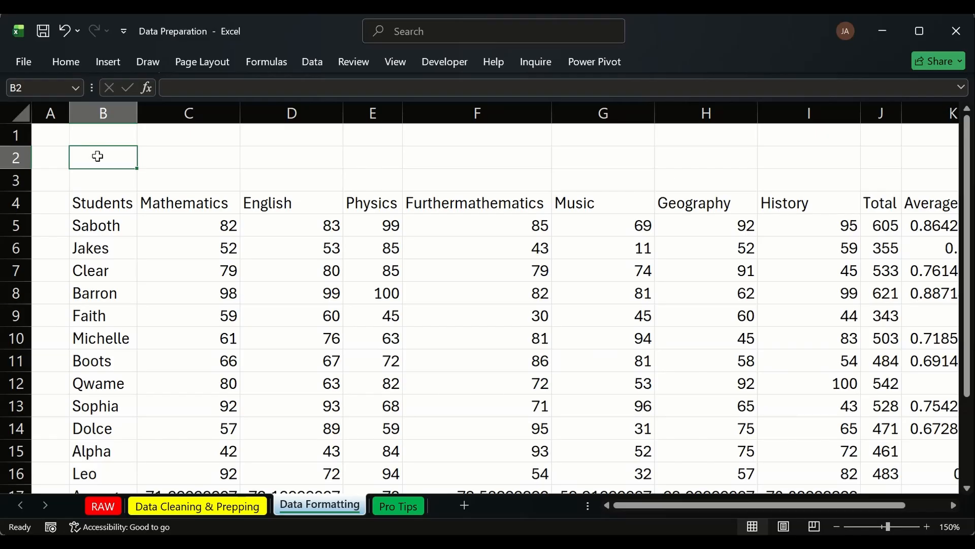
pyautogui.write('S')
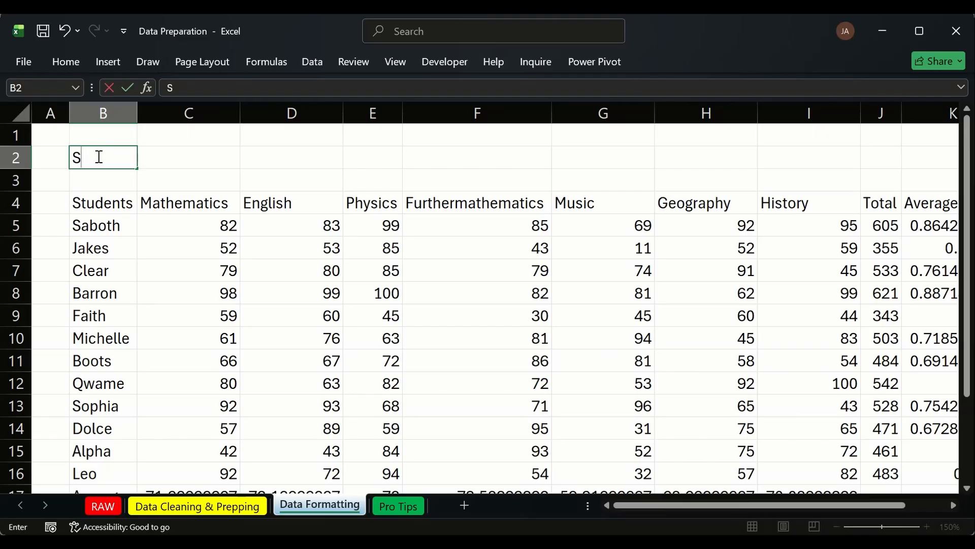
pyautogui.write('tudeb')
pyautogui.press('BackSpace')
pyautogui.write('t')
pyautogui.press('BackSpace')
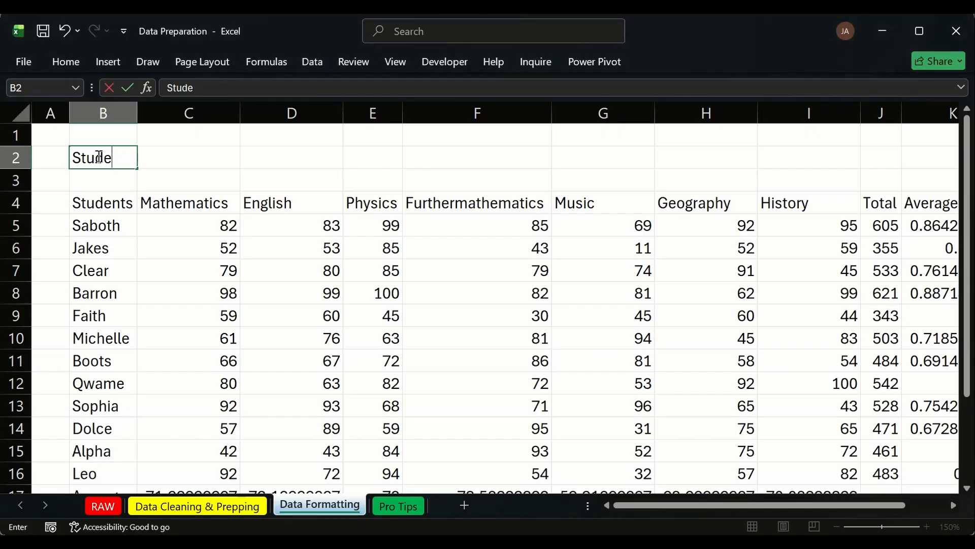
pyautogui.write('nt Sco')
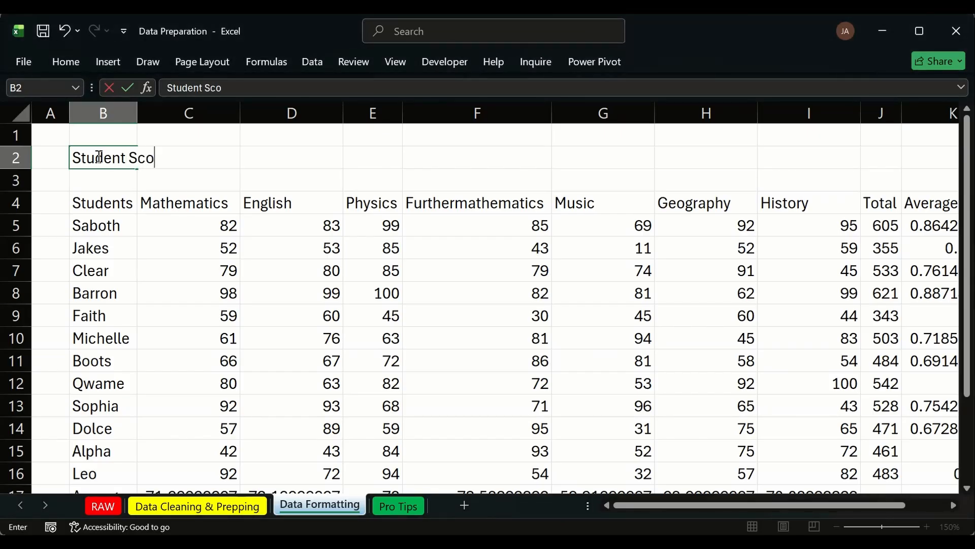
pyautogui.write('re Shee')
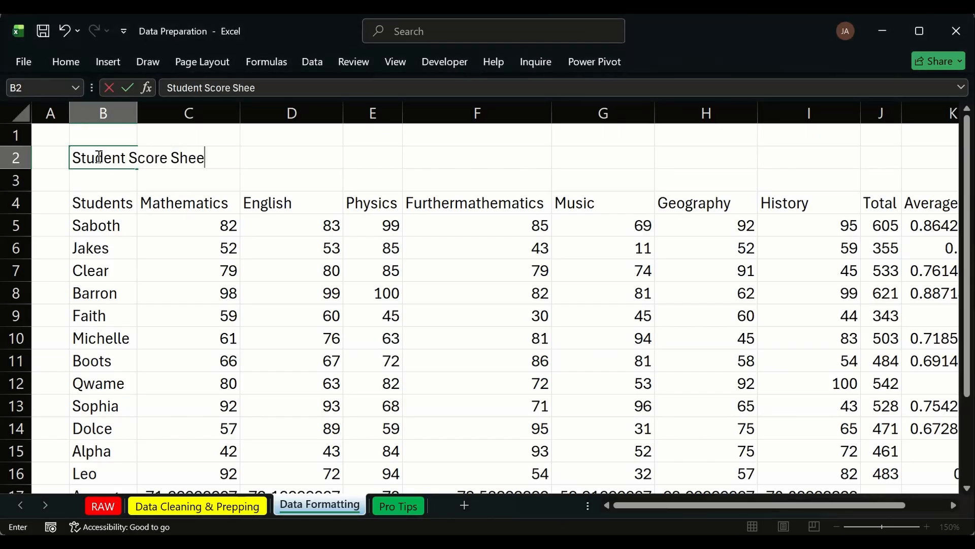
pyautogui.write('t')
pyautogui.press('Return')
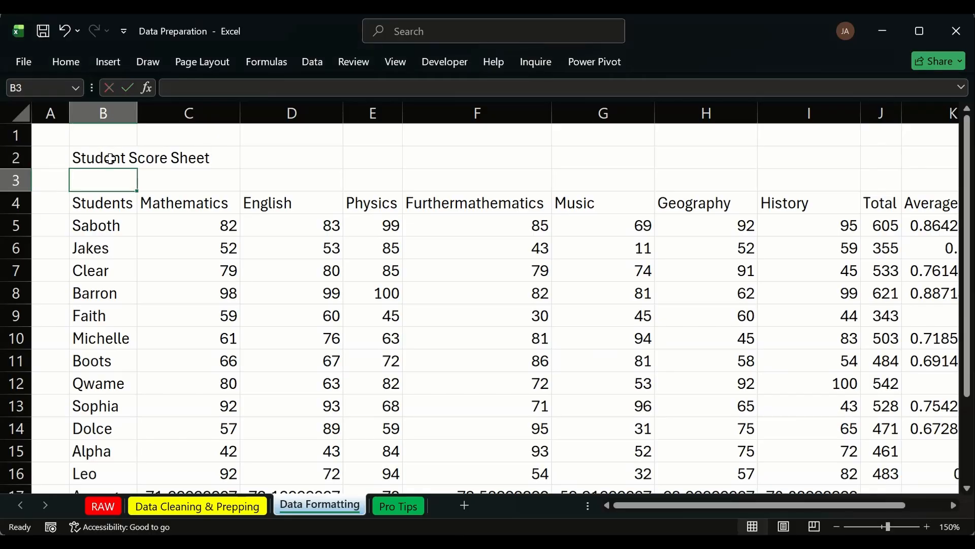
# Step: Format the title in B2 as bold, 16-point text in the dark teal theme color
pyautogui.click(113, 157)
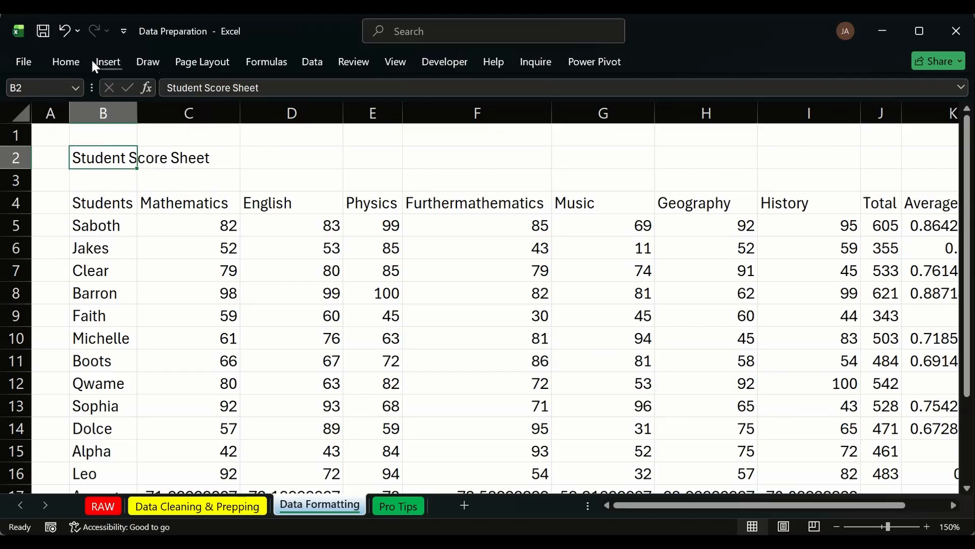
pyautogui.click(71, 61)
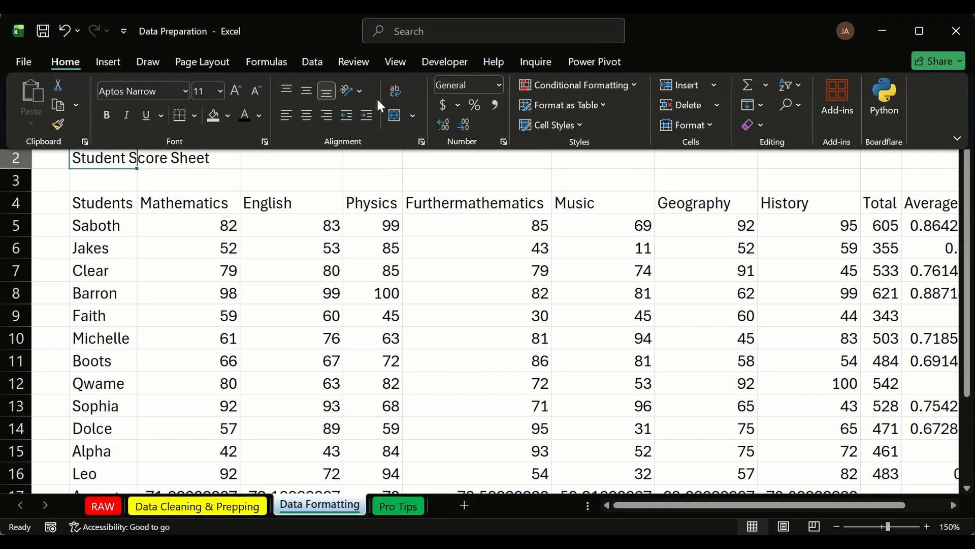
pyautogui.click(259, 115)
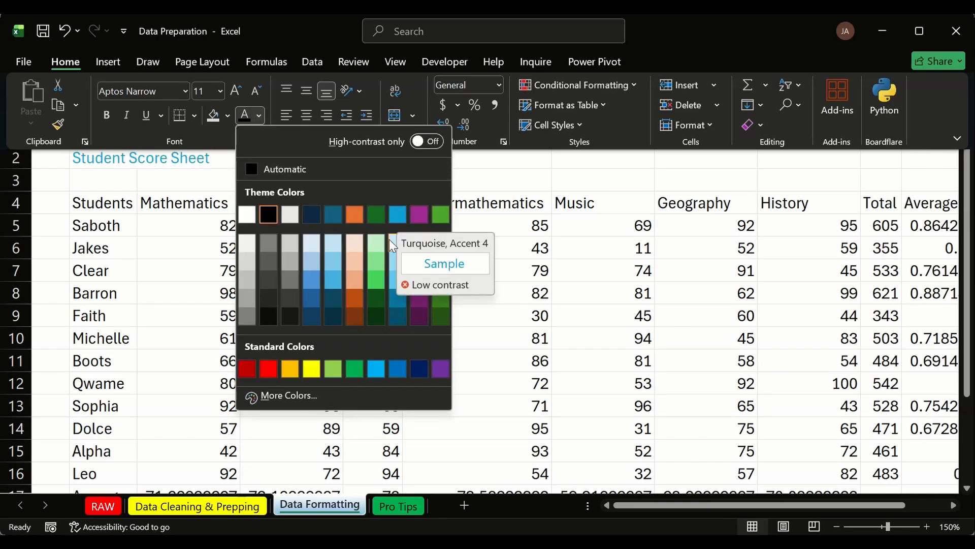
pyautogui.click(337, 215)
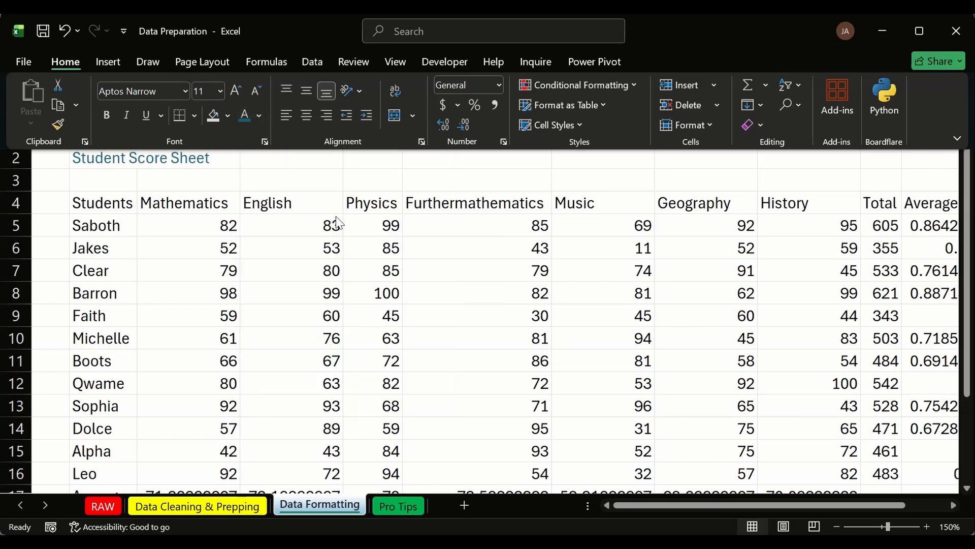
pyautogui.click(107, 116)
pyautogui.click(235, 91)
pyautogui.click(235, 91)
pyautogui.click(234, 90)
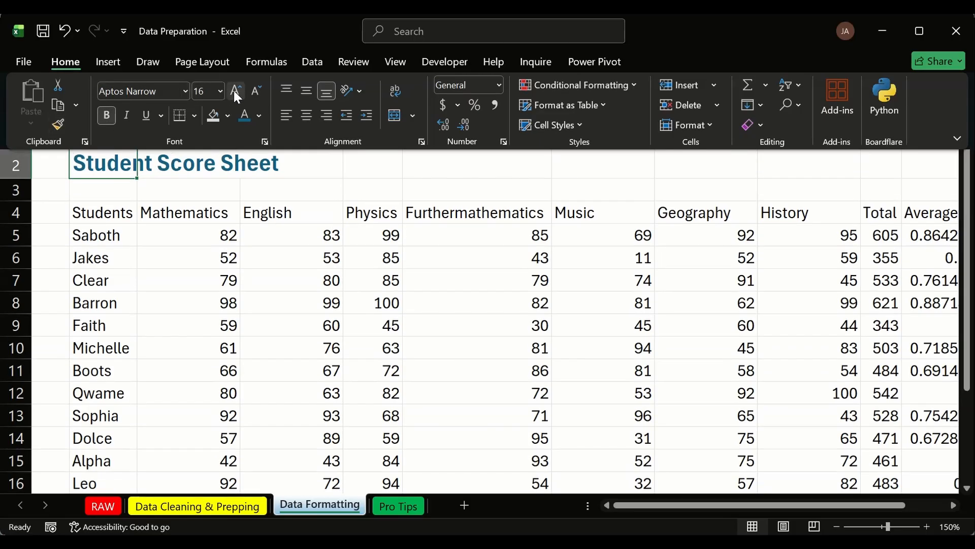
pyautogui.hotkey('ctrl', 'F1')
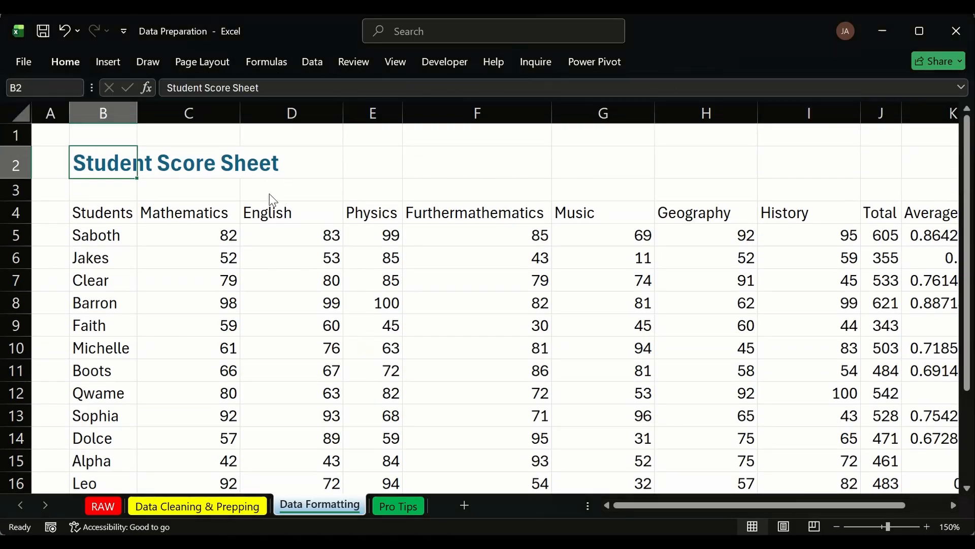
# Step: Narrow the blank margin column A slightly
pyautogui.click(92, 193)
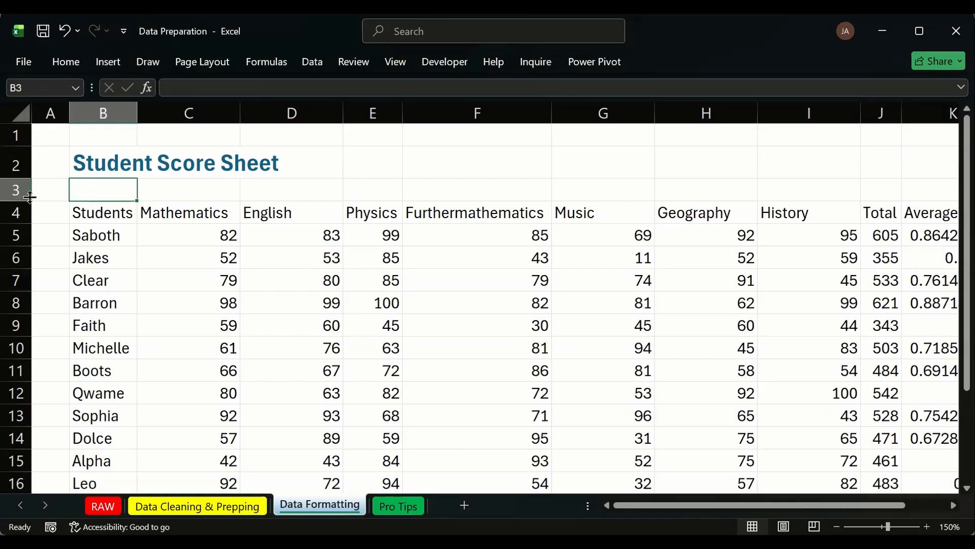
pyautogui.click(18, 193)
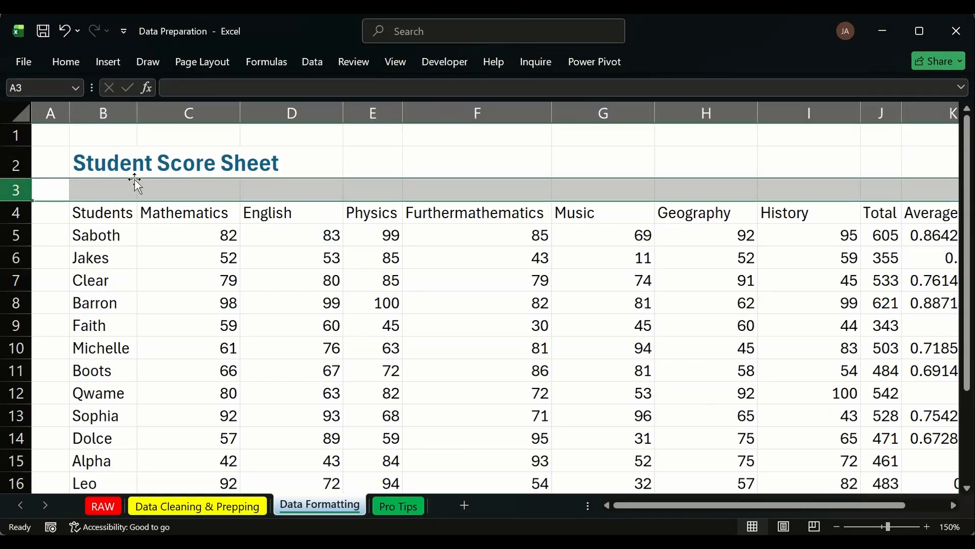
pyautogui.click(108, 190)
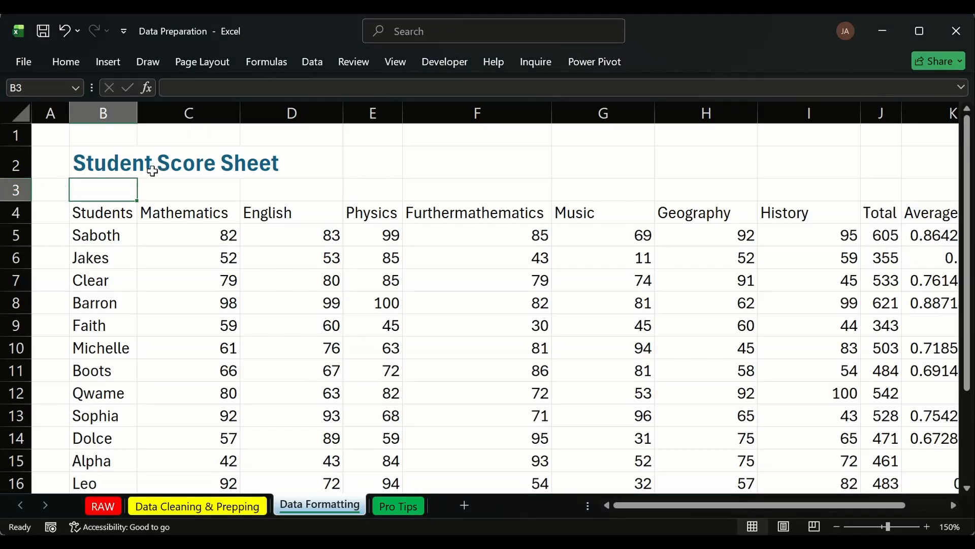
pyautogui.click(120, 211)
pyautogui.click(116, 191)
pyautogui.moveTo(70, 112); pyautogui.dragTo(65, 113)
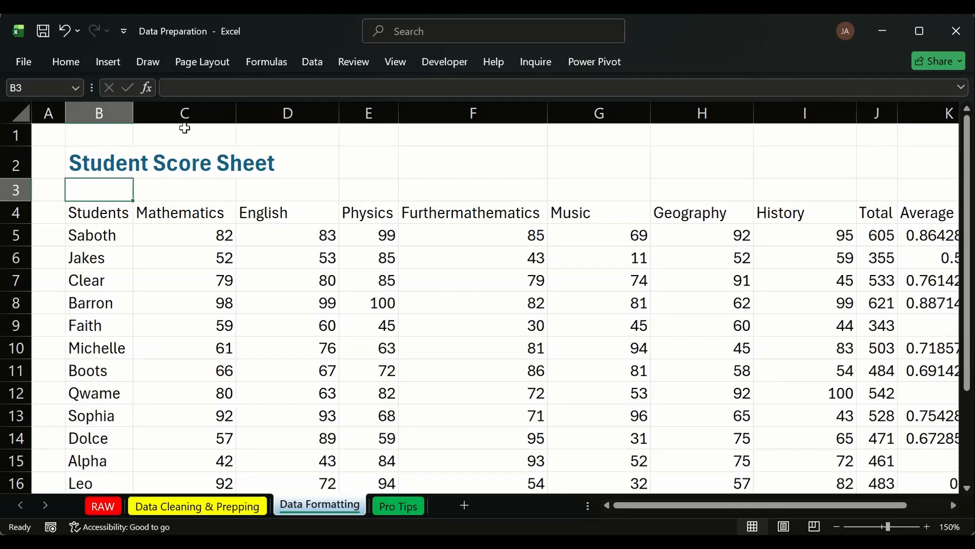
# Step: Insert a blank row directly below the title and reduce its height slightly
pyautogui.click(15, 191)
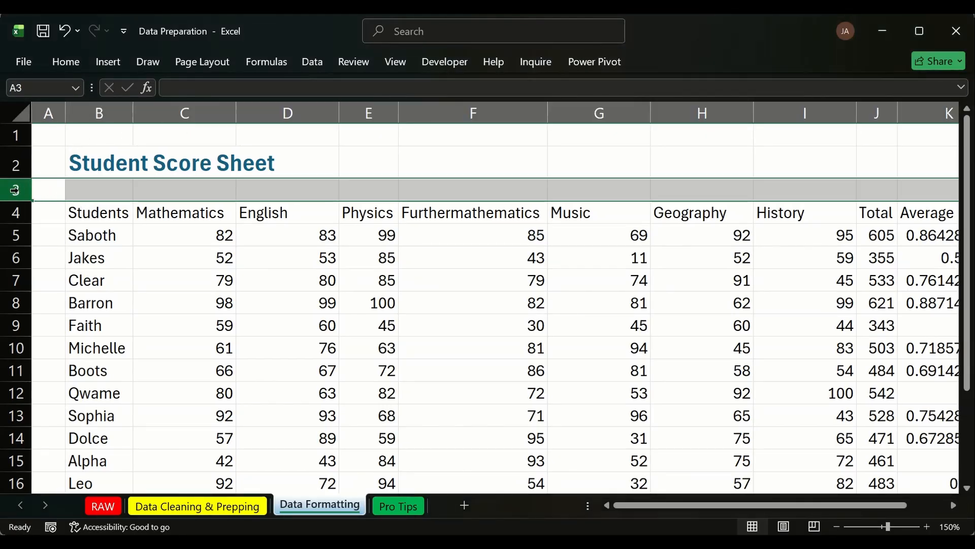
pyautogui.hotkey('ctrl', 'shift', '=')
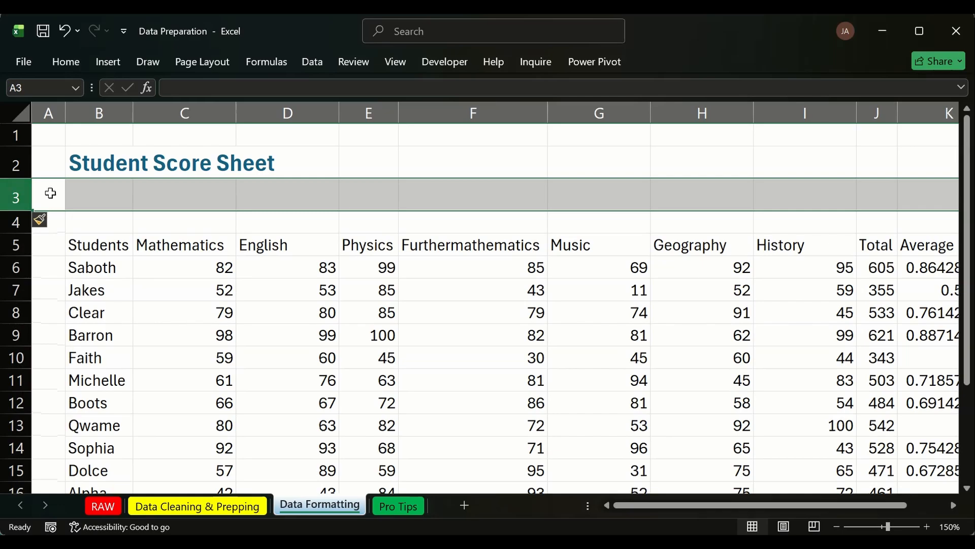
pyautogui.click(92, 199)
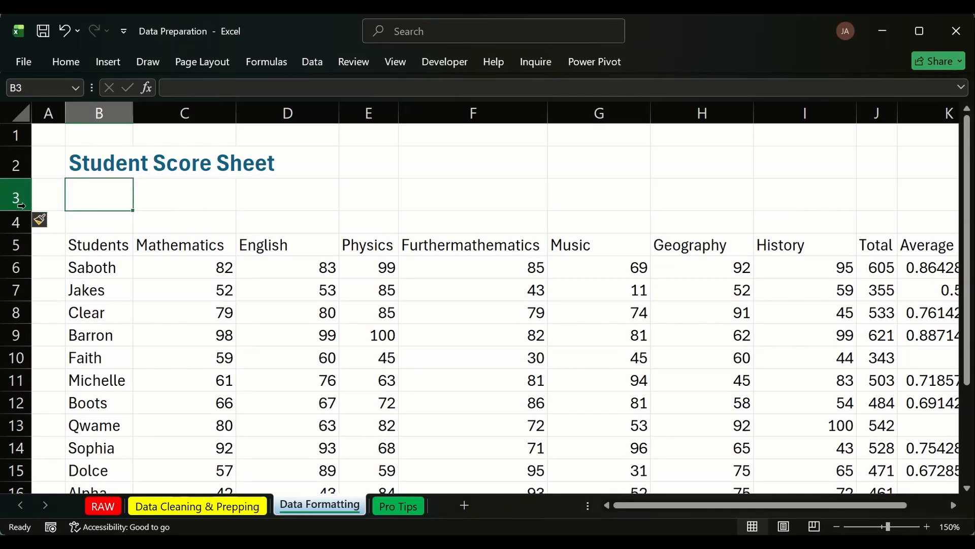
pyautogui.moveTo(22, 209)
pyautogui.mouseDown()
pyautogui.moveTo(24, 199)
pyautogui.moveTo(18, 211)
pyautogui.mouseUp()
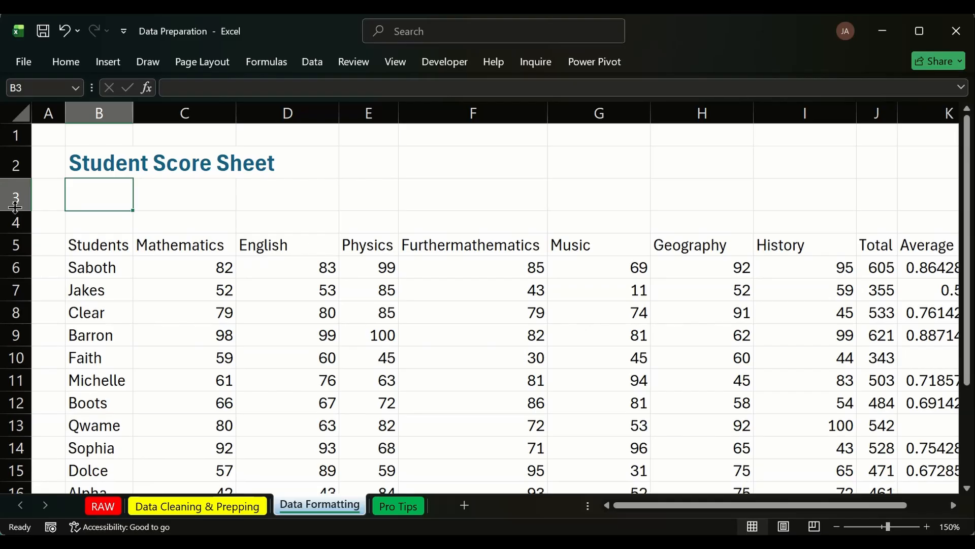
pyautogui.moveTo(21, 210); pyautogui.dragTo(24, 202)
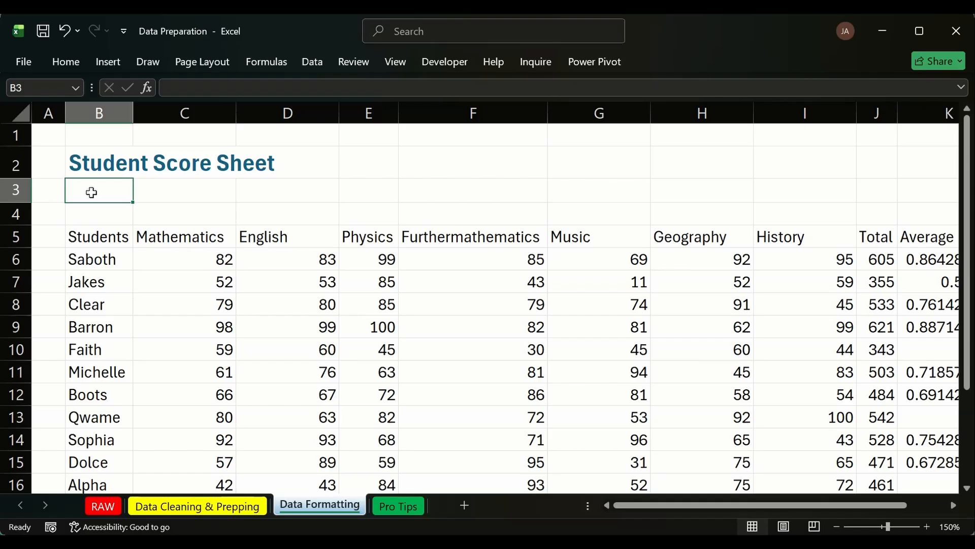
pyautogui.write('S')
pyautogui.press('Escape')
pyautogui.write('c')
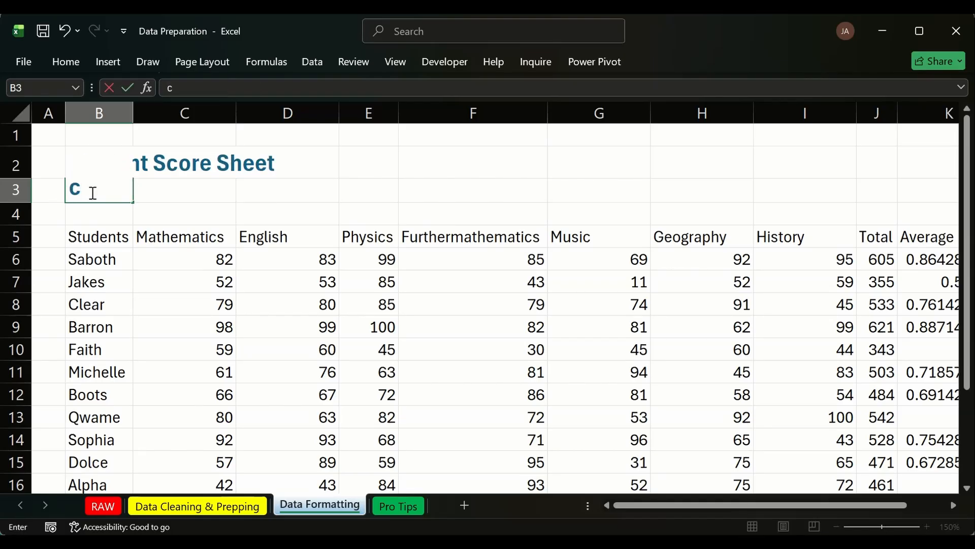
pyautogui.press('BackSpace')
pyautogui.write('Class')
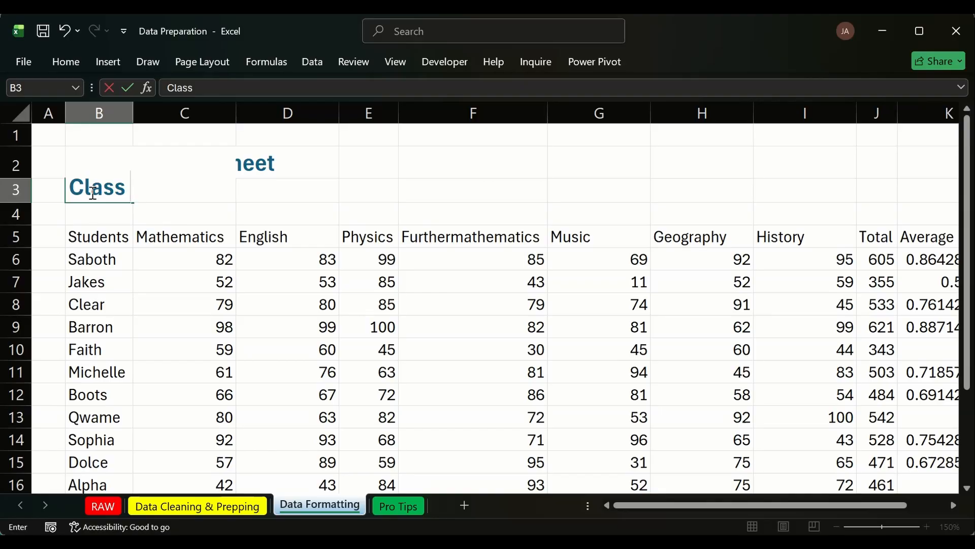
pyautogui.press('BackSpace')
pyautogui.press('BackSpace')
pyautogui.press('BackSpace')
pyautogui.press('BackSpace')
pyautogui.press('BackSpace')
pyautogui.write('L')
pyautogui.press('BackSpace')
# Step: Enter the subtitle "Grade 4 Class: 1st Term Examination Result" in cell B3 beneath the title
pyautogui.write('Grade 4')
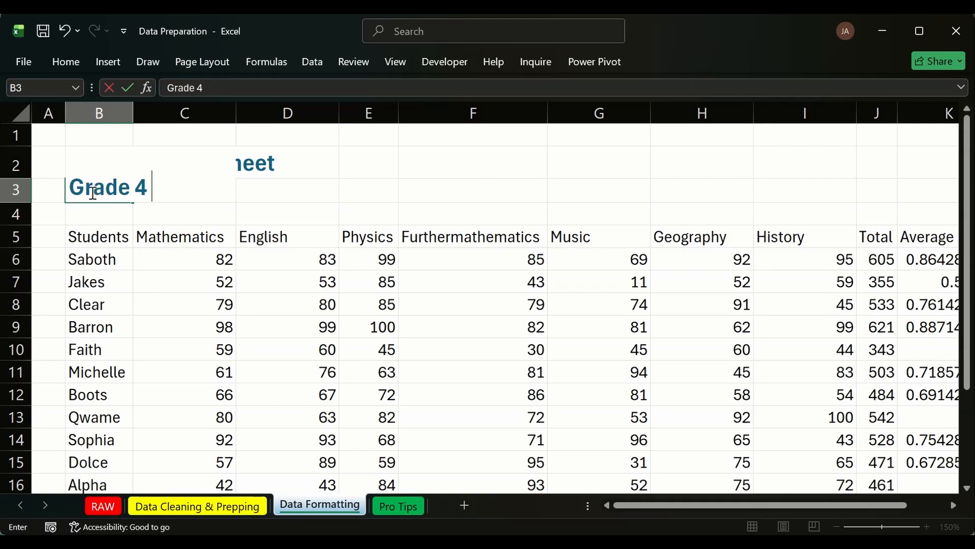
pyautogui.write(' Classs')
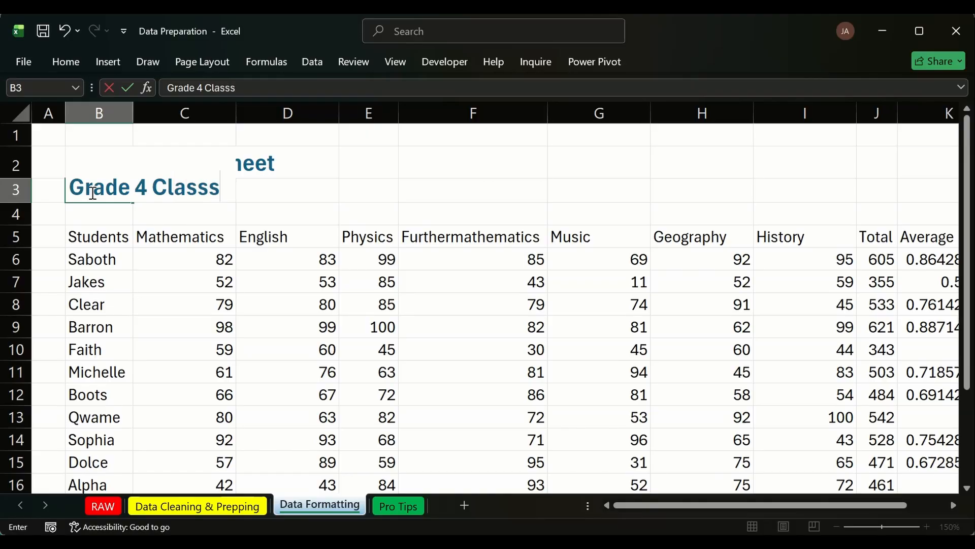
pyautogui.press('BackSpace')
pyautogui.write(': 1ste')
pyautogui.press('BackSpace')
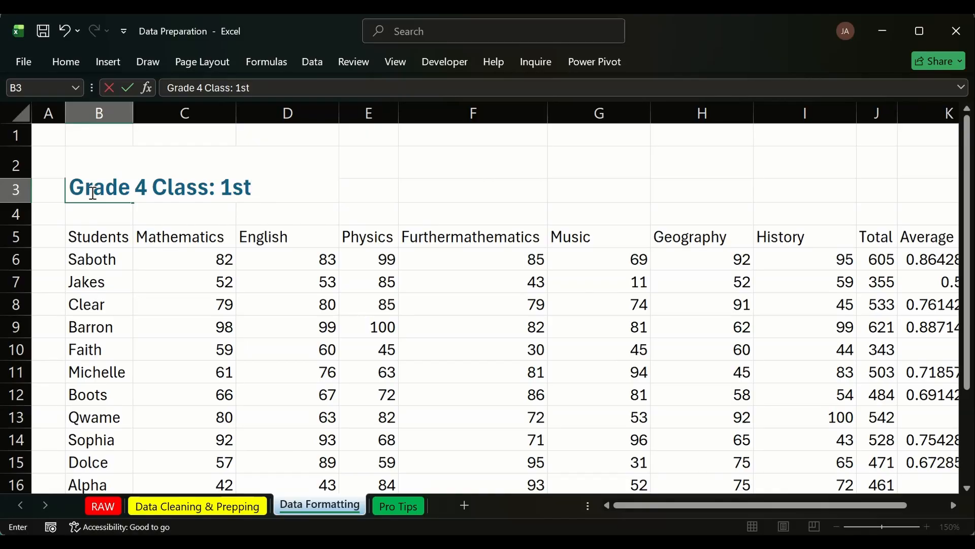
pyautogui.write('Term')
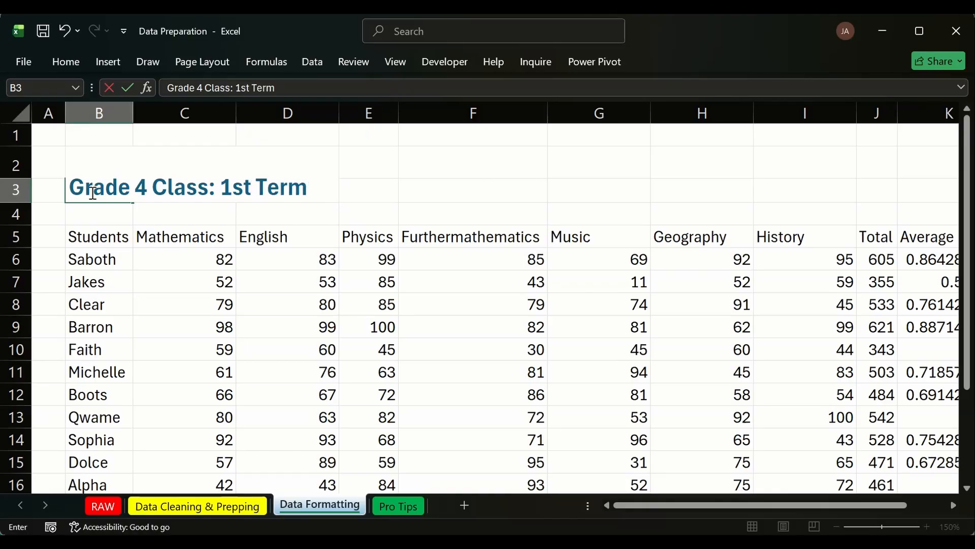
pyautogui.write(' Exami')
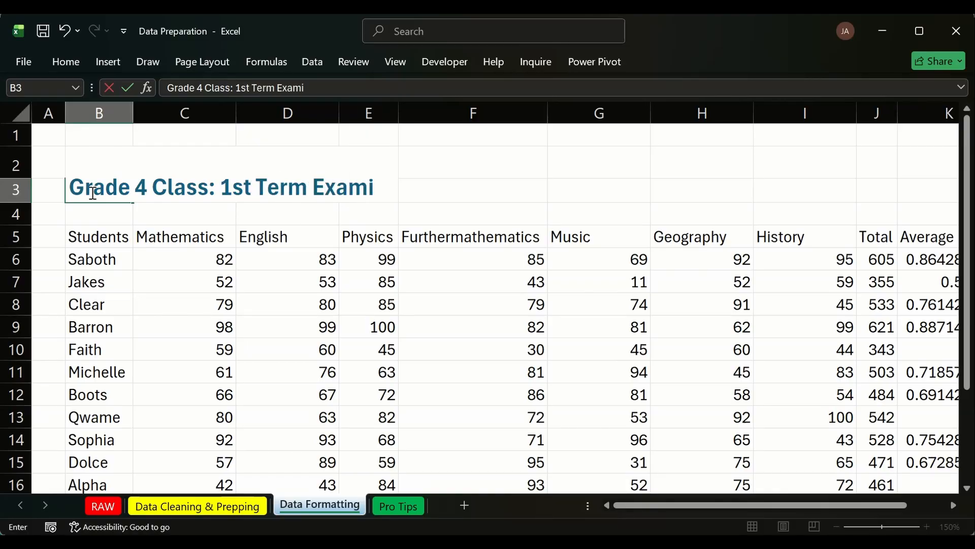
pyautogui.write('nation ')
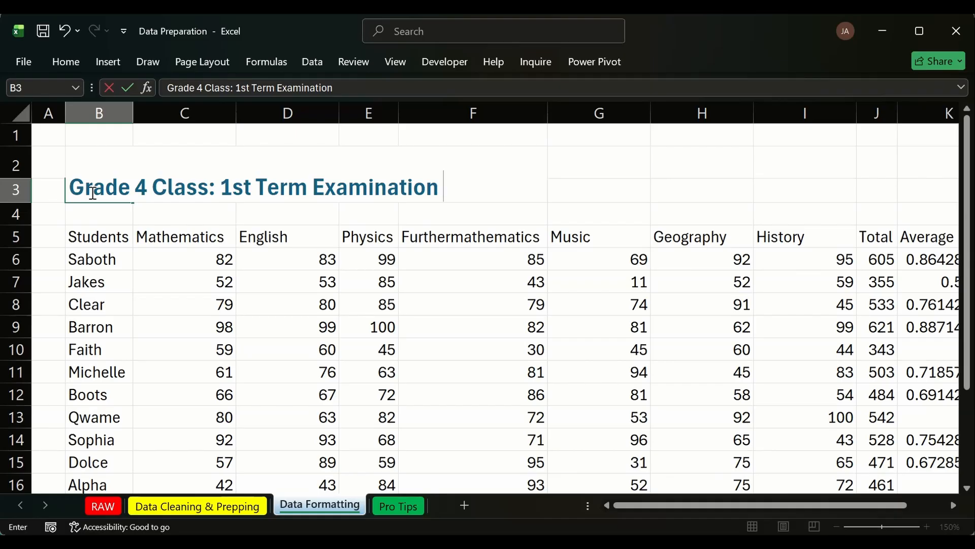
pyautogui.write('Result')
pyautogui.press('Return')
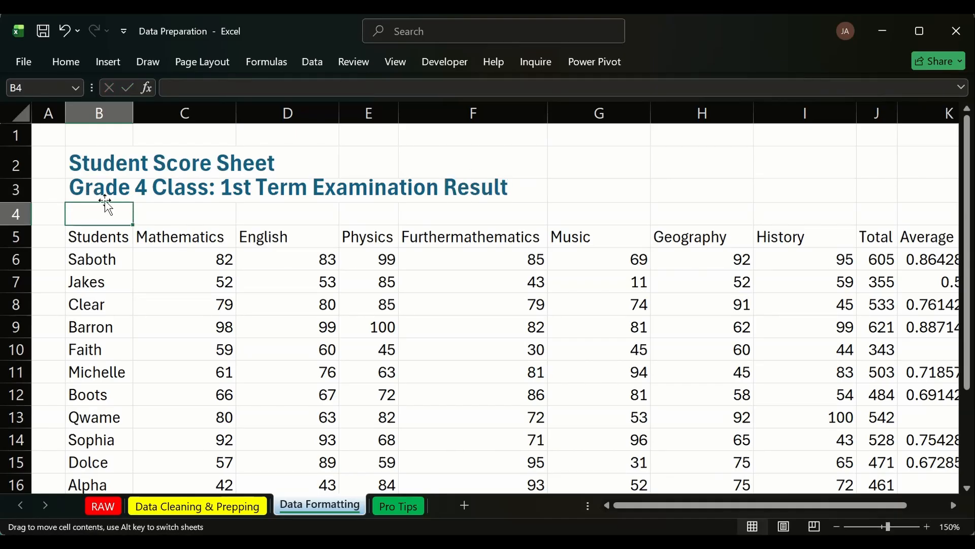
# Step: Clear all formats from the subtitle in B3 while keeping its text
pyautogui.click(91, 192)
pyautogui.click(73, 61)
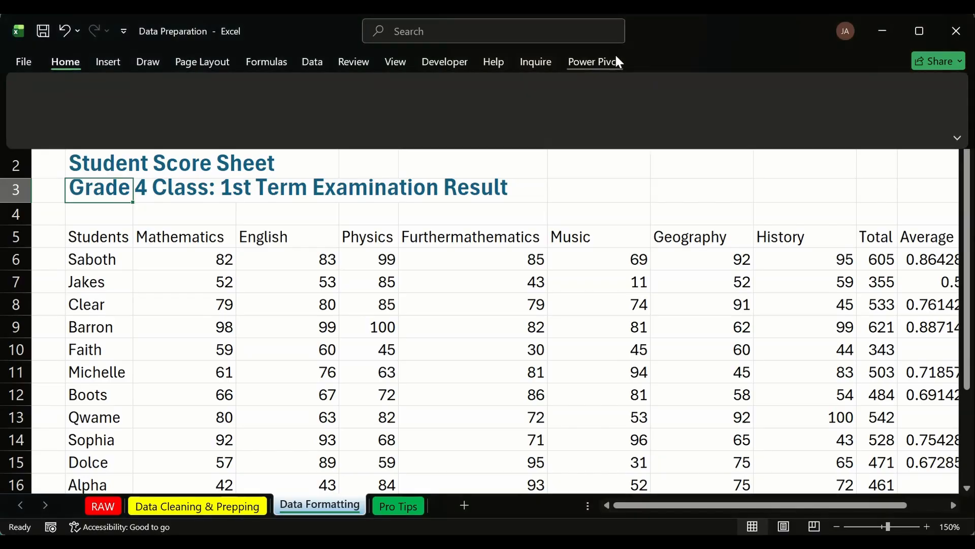
pyautogui.click(767, 122)
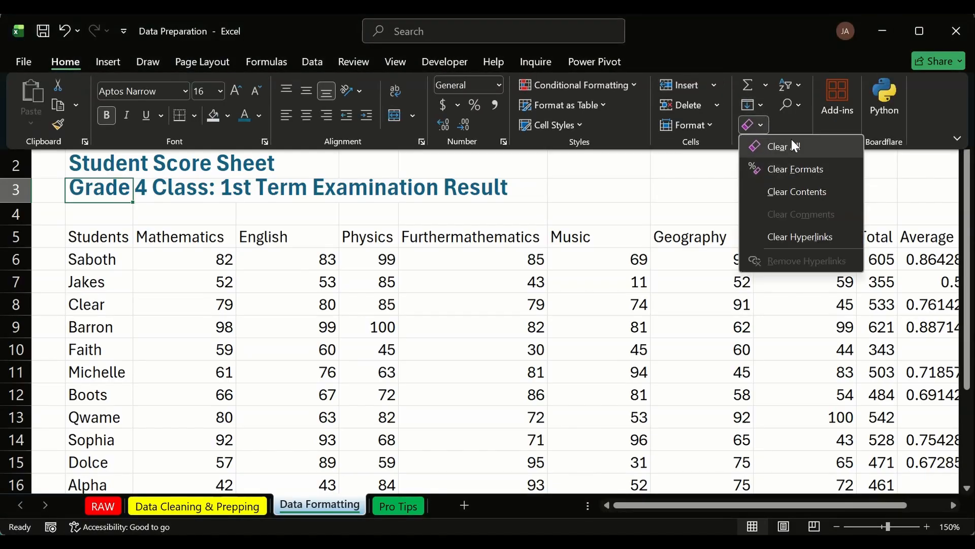
pyautogui.click(794, 144)
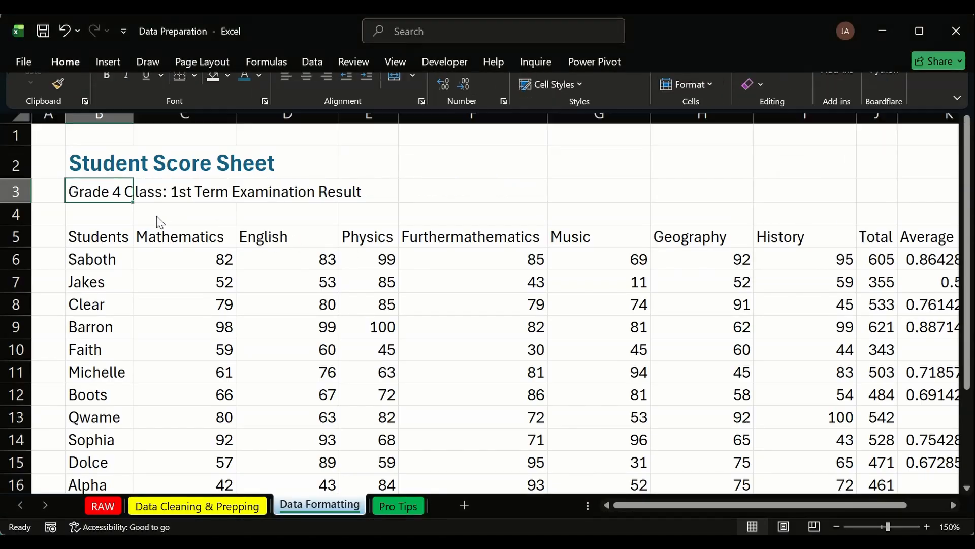
pyautogui.click(65, 61)
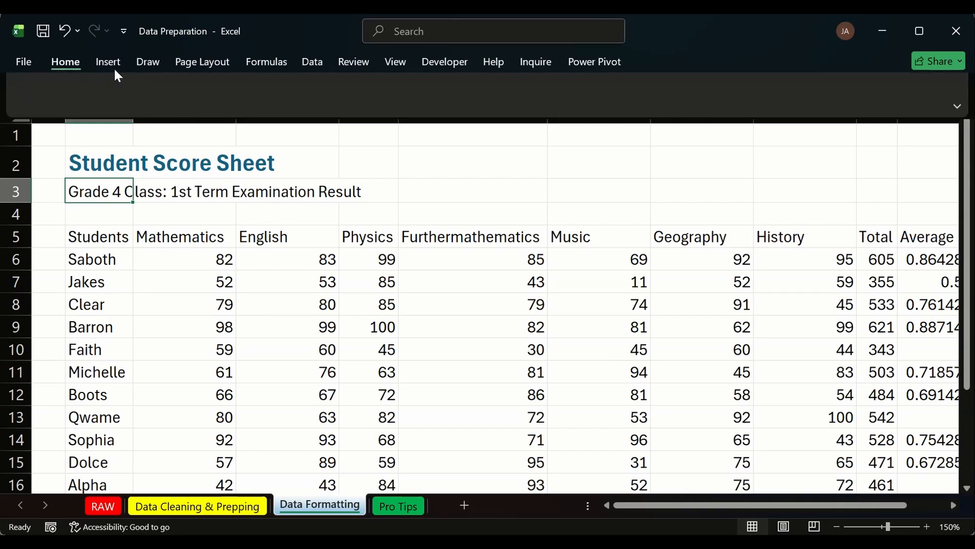
# Step: Format the subtitle in B3 with a dark grey font colour and italics
pyautogui.click(259, 115)
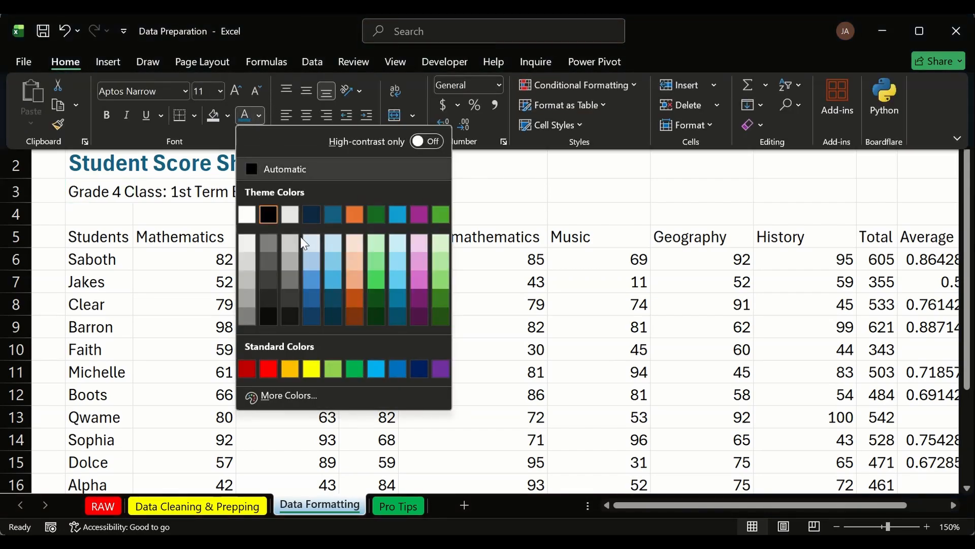
pyautogui.click(268, 261)
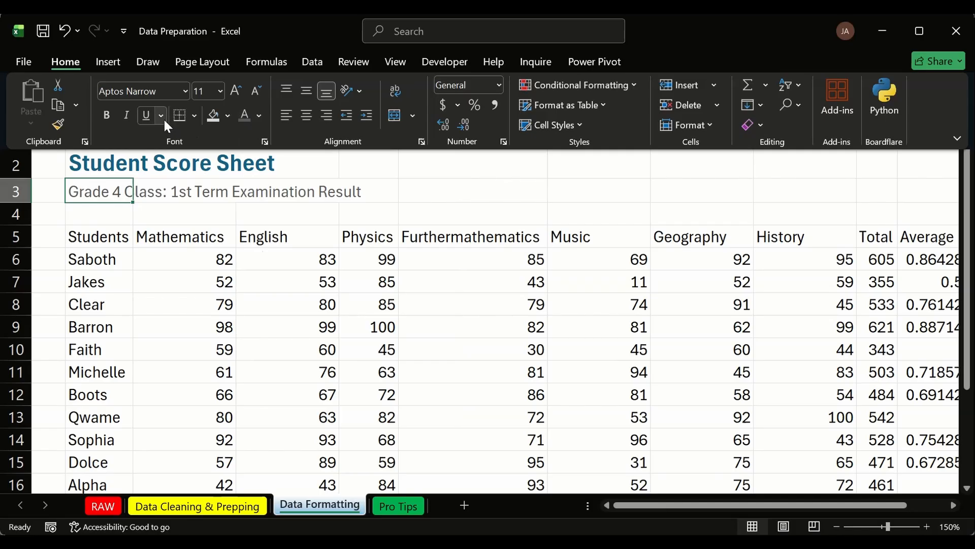
pyautogui.click(127, 113)
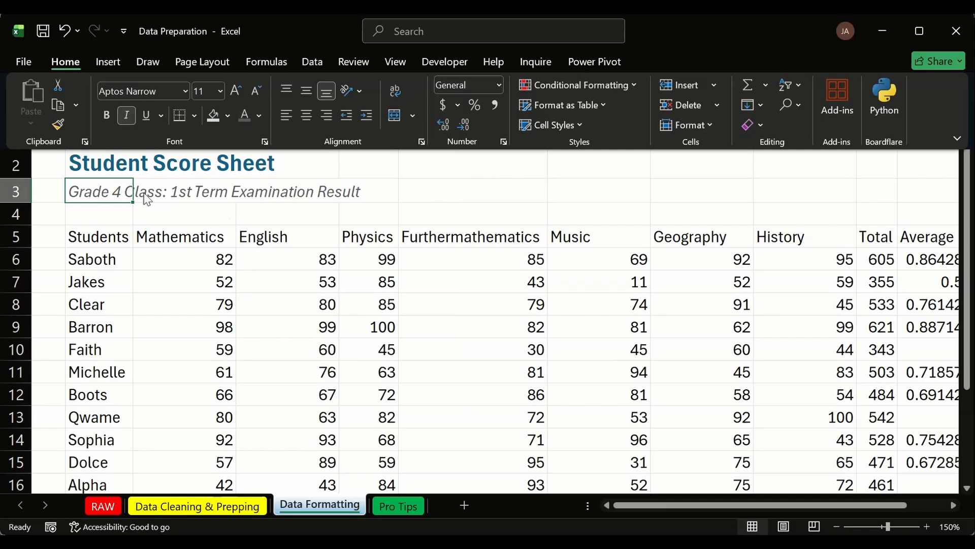
pyautogui.click(263, 212)
pyautogui.click(422, 195)
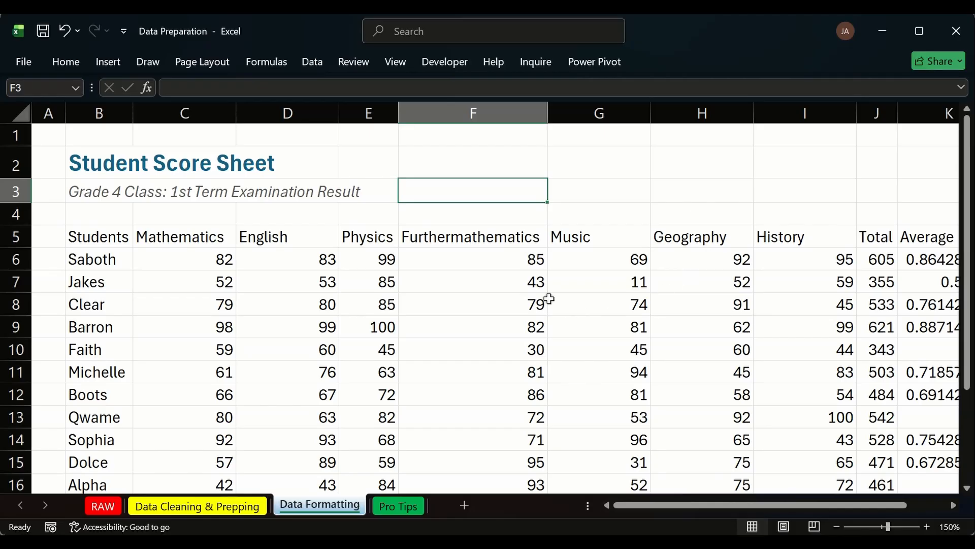
pyautogui.scroll(-1, 645, 279)
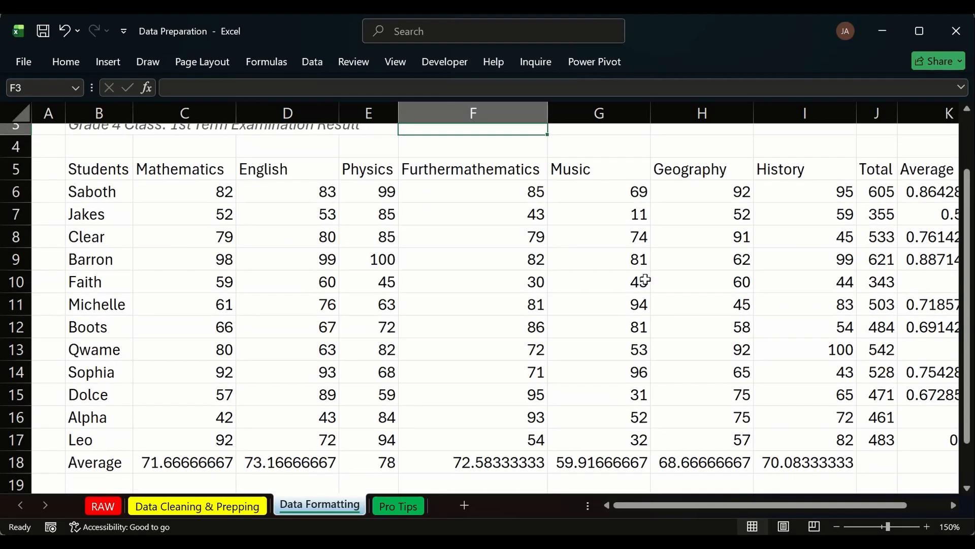
pyautogui.scroll(1, 168, 211)
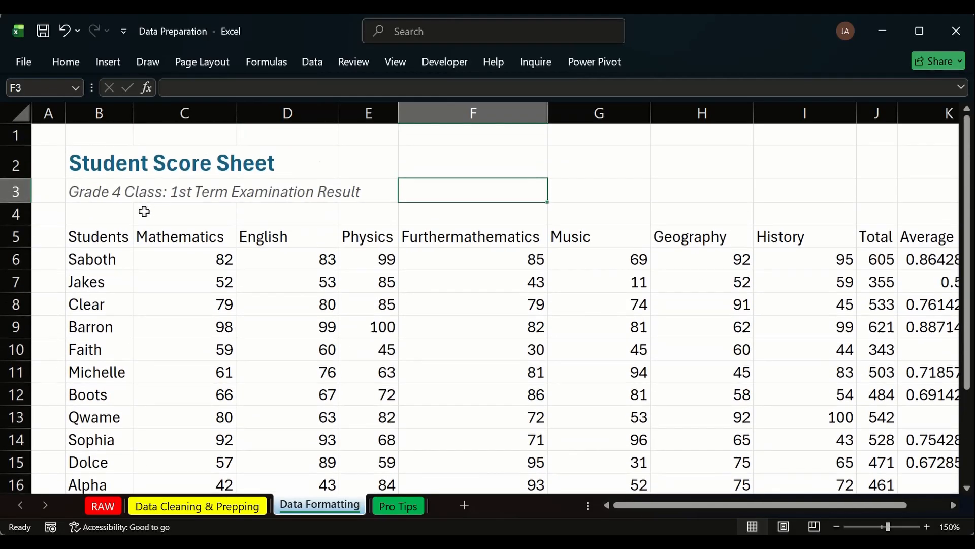
pyautogui.click(86, 235)
pyautogui.click(322, 279)
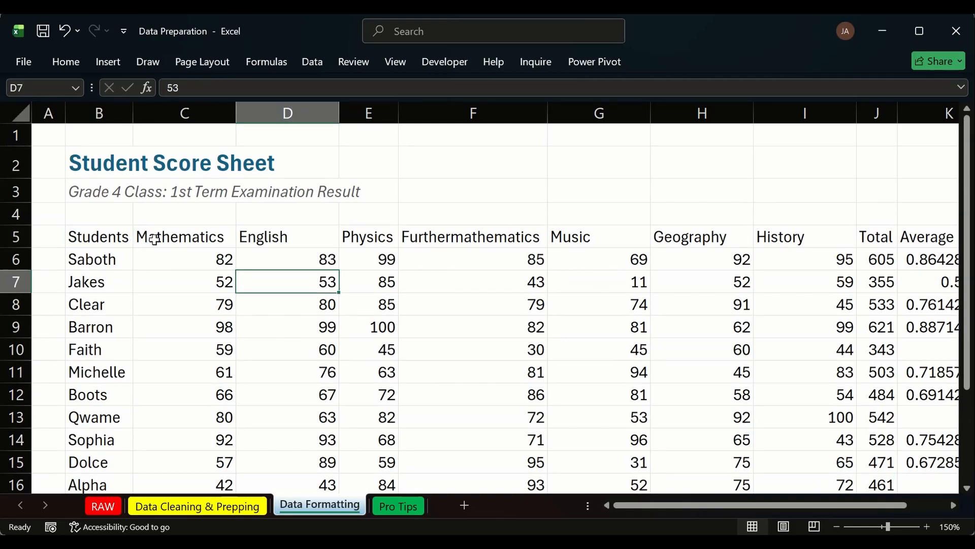
# Step: Make the table's header row B5:K5 bold and give it a very light grey fill
pyautogui.click(122, 236)
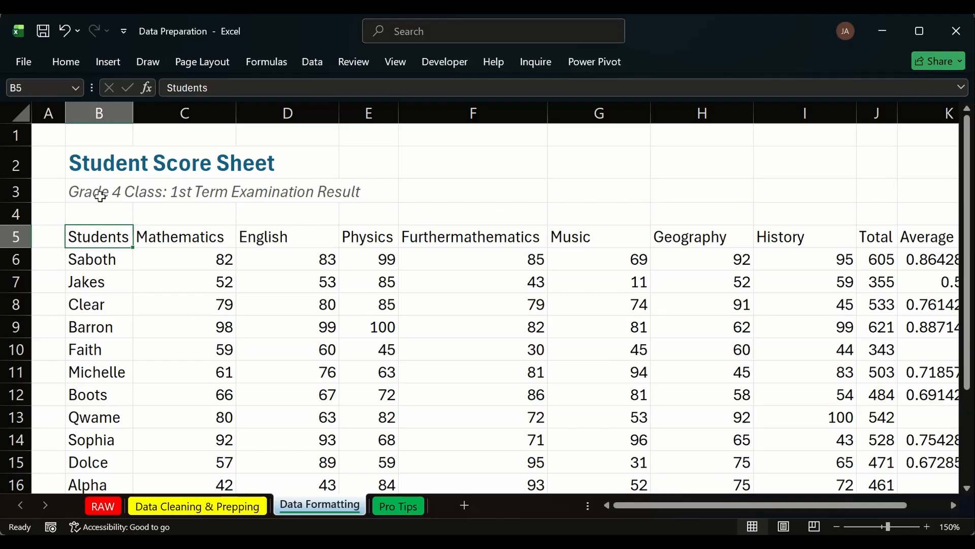
pyautogui.moveTo(104, 235); pyautogui.dragTo(945, 239)
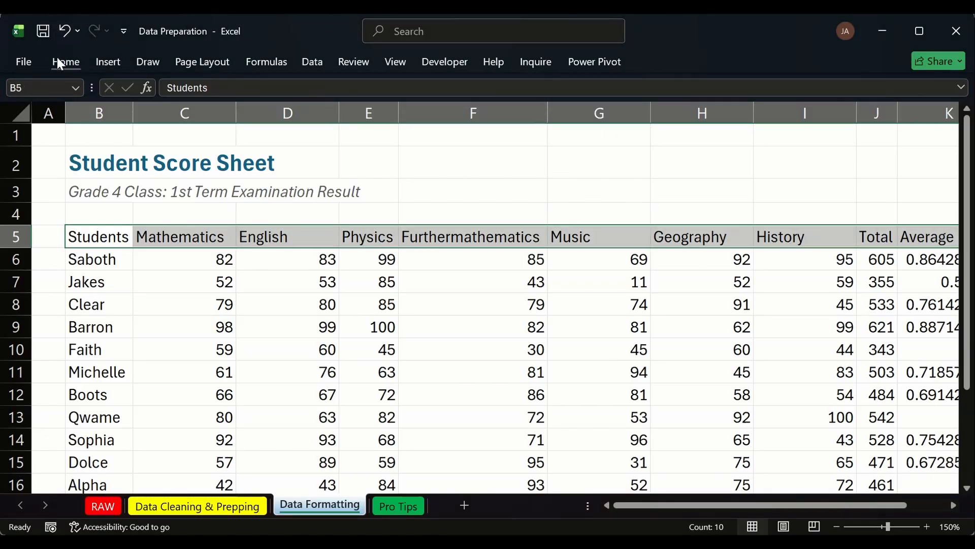
pyautogui.hotkey('ctrl', 'b')
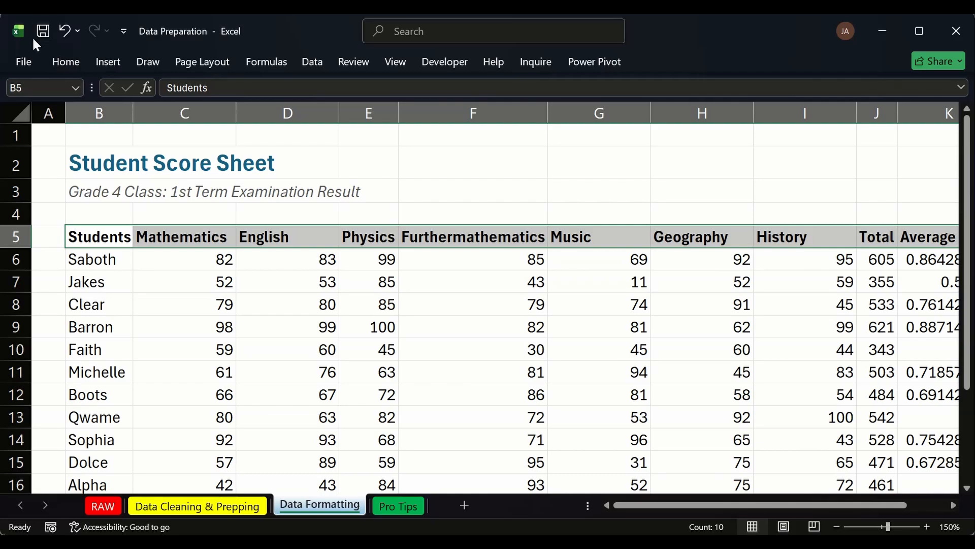
pyautogui.click(65, 61)
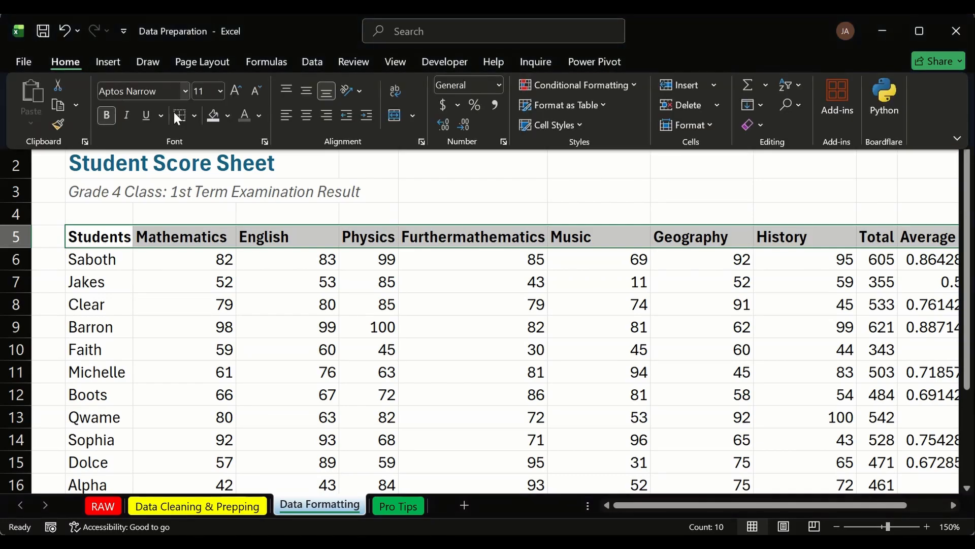
pyautogui.click(228, 115)
pyautogui.click(216, 217)
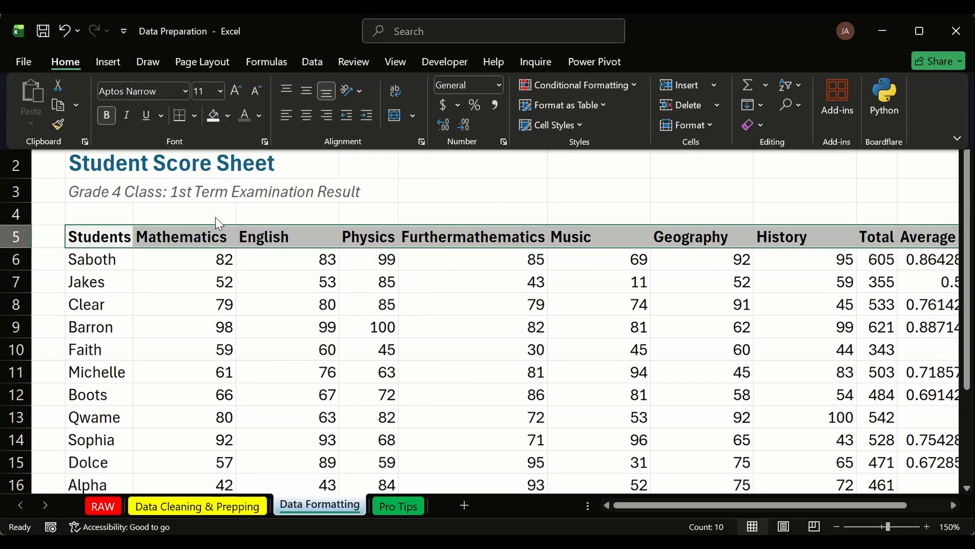
pyautogui.click(330, 278)
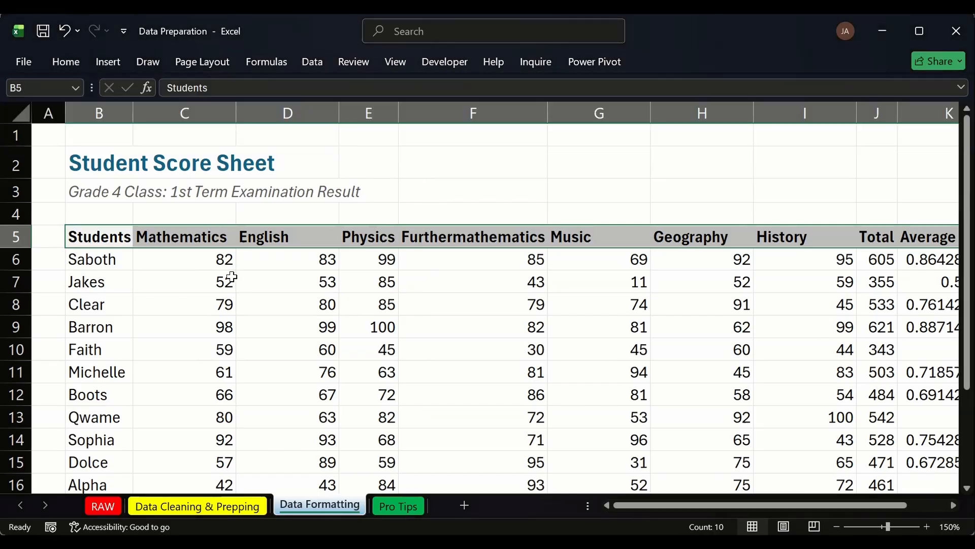
pyautogui.click(163, 266)
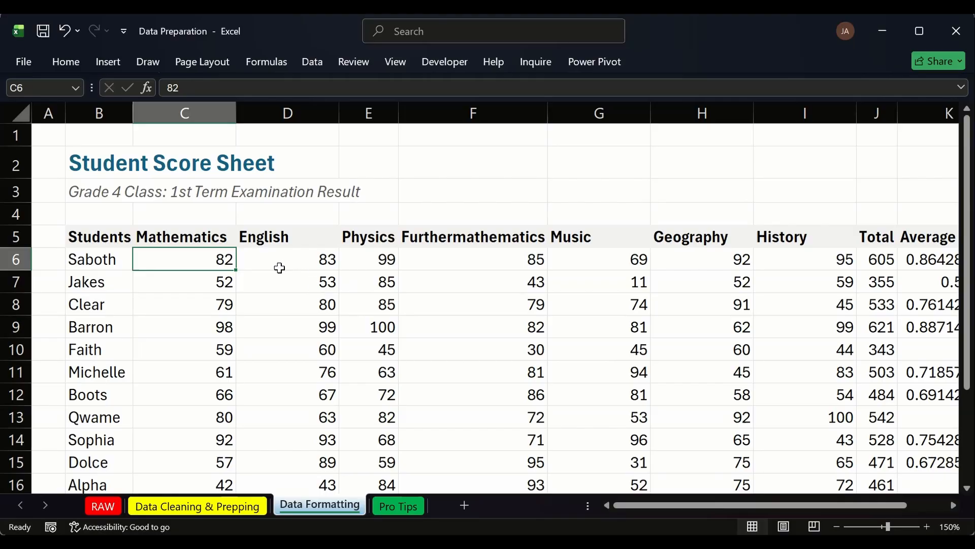
# Step: Make the Average row label in B18 bold
pyautogui.scroll(-1, 268, 251)
pyautogui.scroll(-2, 265, 249)
pyautogui.click(98, 325)
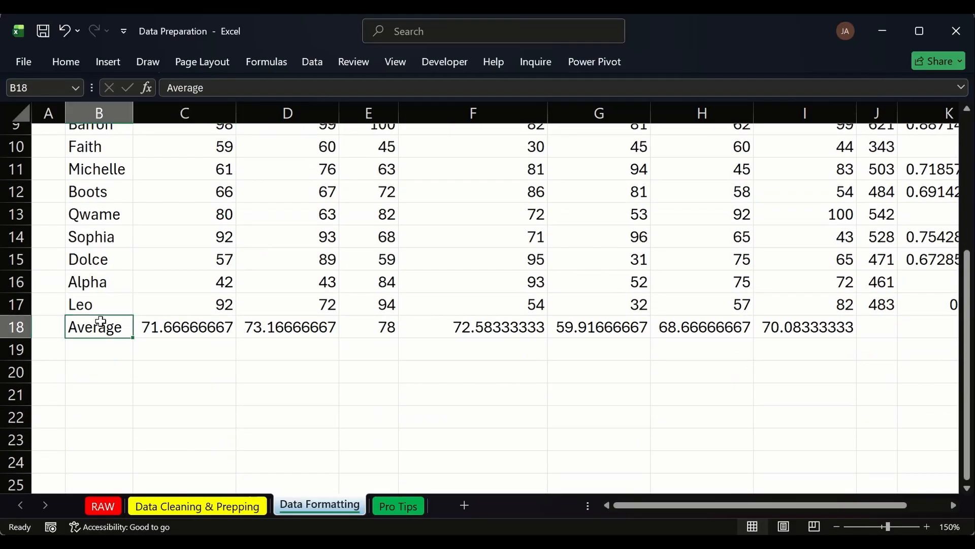
pyautogui.moveTo(621, 508); pyautogui.dragTo(538, 488)
pyautogui.hotkey('ctrl', 'b')
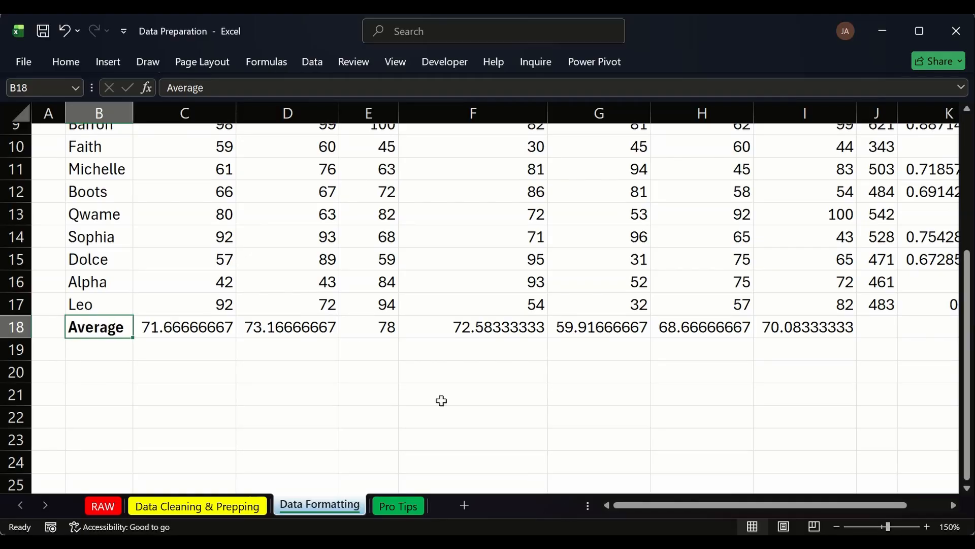
pyautogui.scroll(1, 312, 320)
pyautogui.scroll(2, 275, 307)
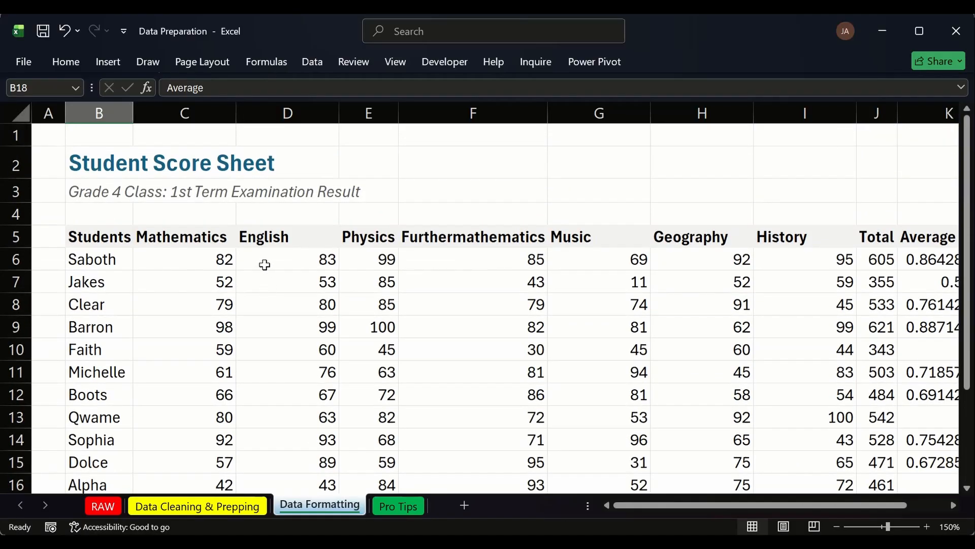
pyautogui.scroll(-3, 265, 265)
pyautogui.click(150, 327)
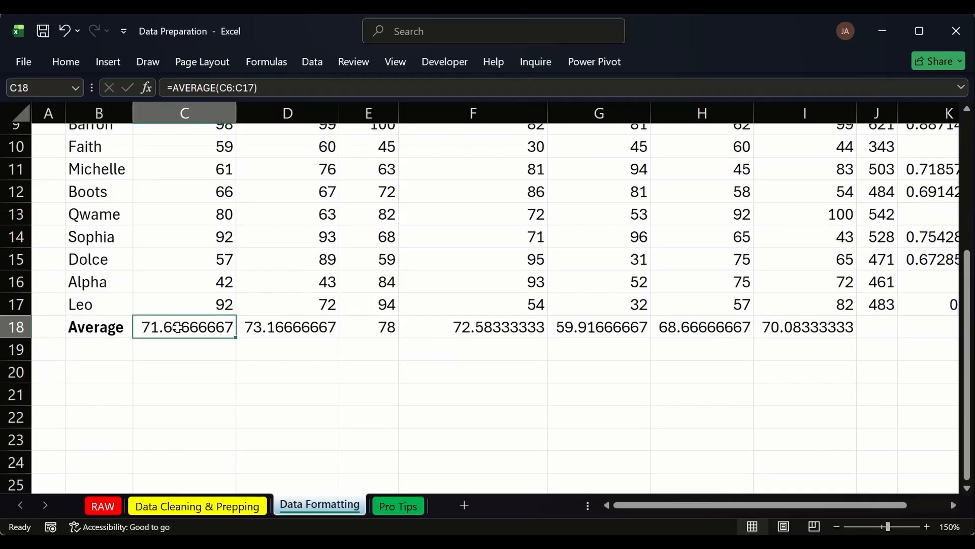
pyautogui.scroll(2, 263, 291)
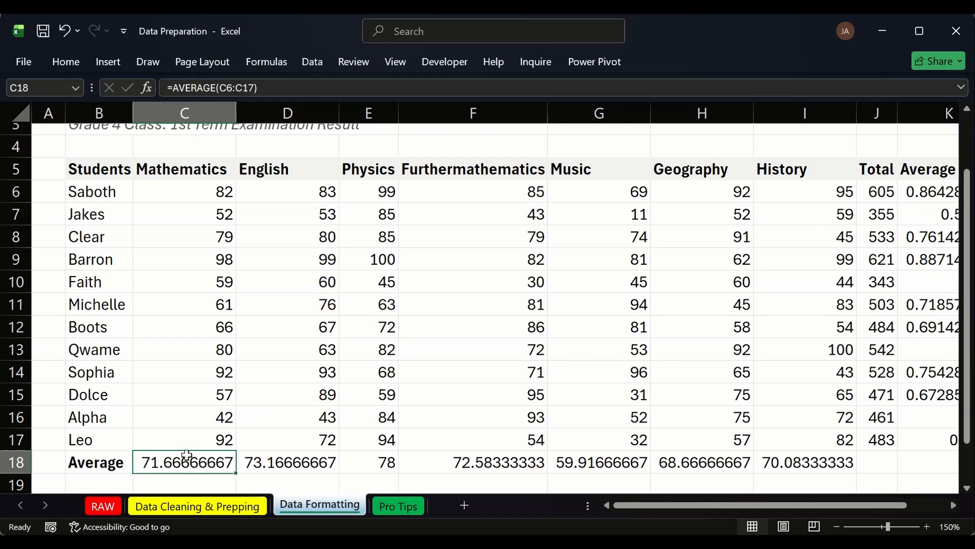
# Step: Rename the row label in B18 to "Percentage"
pyautogui.doubleClick(111, 462)
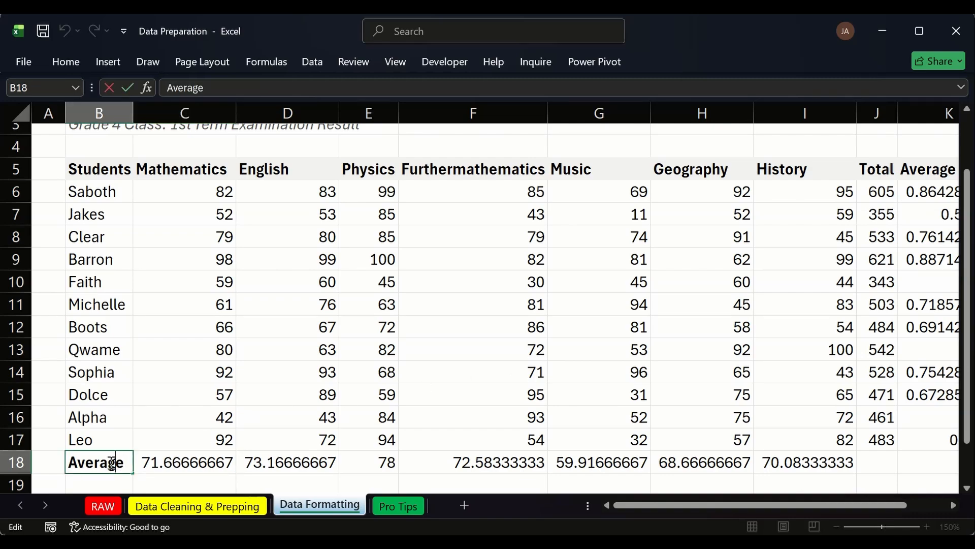
pyautogui.doubleClick(110, 462)
pyautogui.write('Pe')
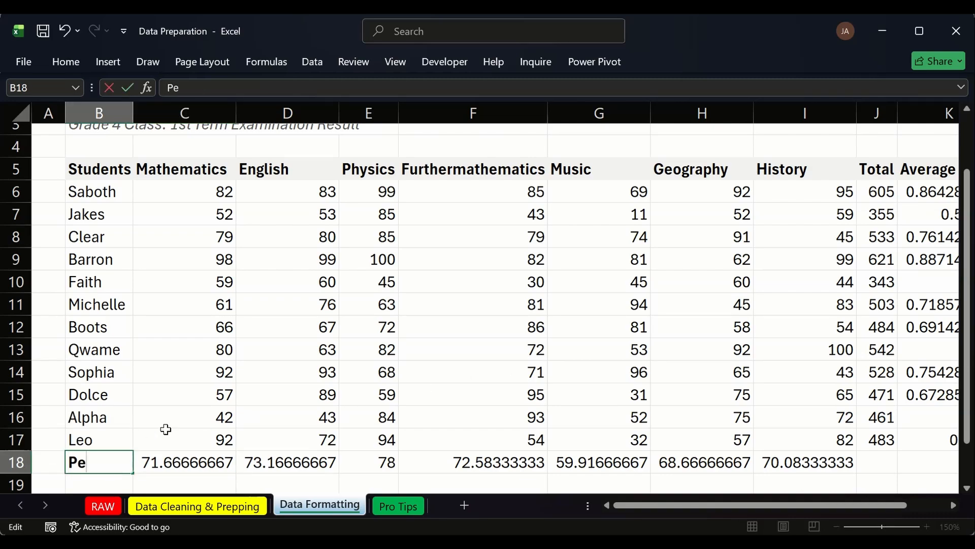
pyautogui.write('rcentage')
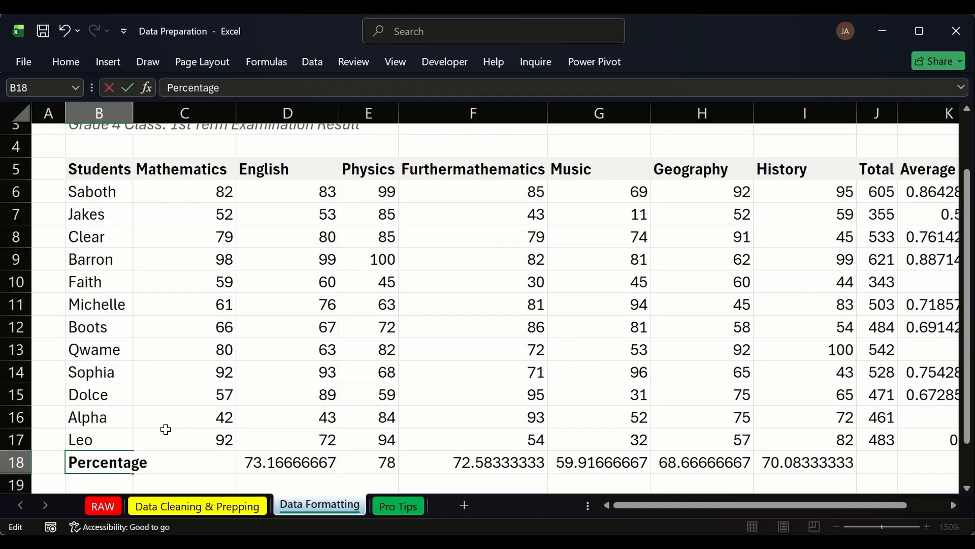
pyautogui.press('Return')
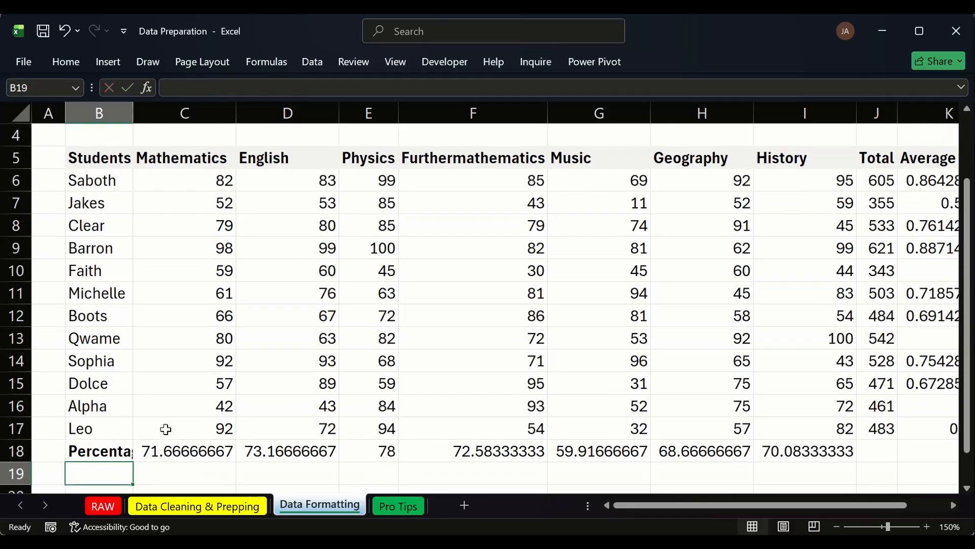
# Step: Adjust the width of column B so the Percentage label just fits
pyautogui.doubleClick(133, 112)
pyautogui.scroll(1, 345, 138)
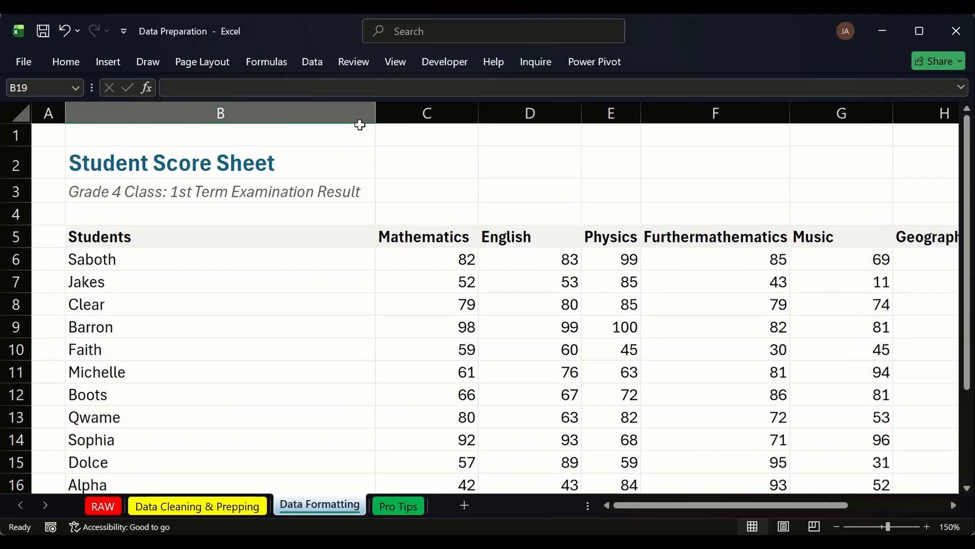
pyautogui.moveTo(376, 111); pyautogui.dragTo(151, 112)
pyautogui.scroll(-3, 203, 153)
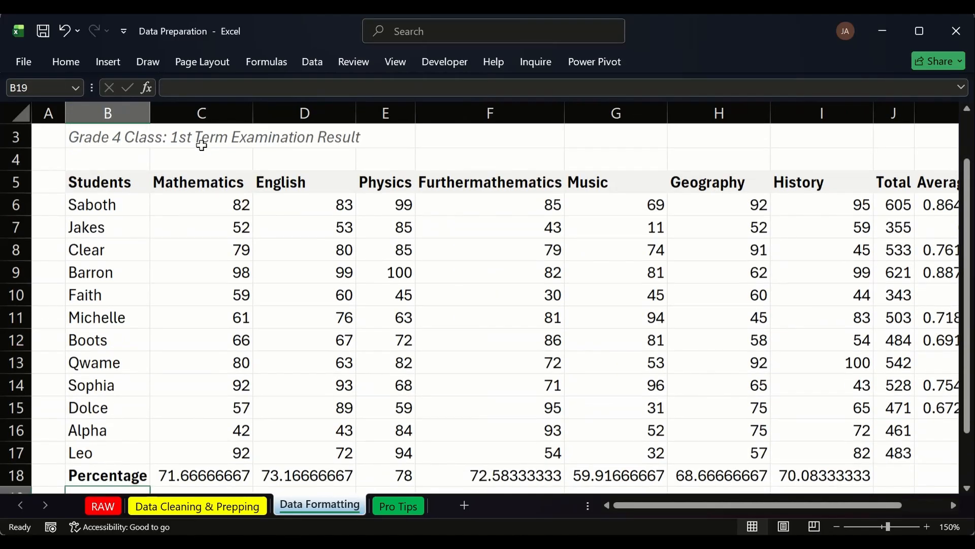
pyautogui.scroll(3, 205, 160)
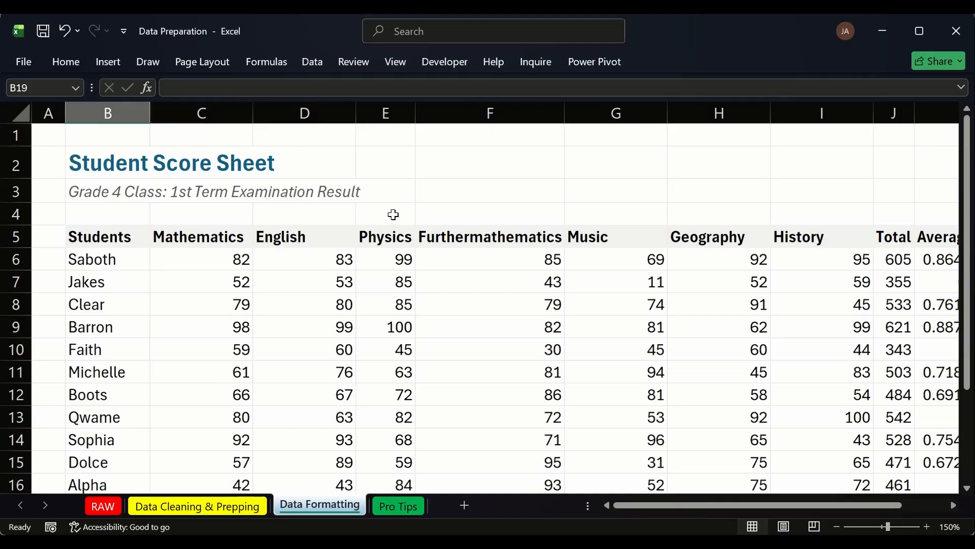
pyautogui.scroll(-4, 267, 257)
pyautogui.click(111, 260)
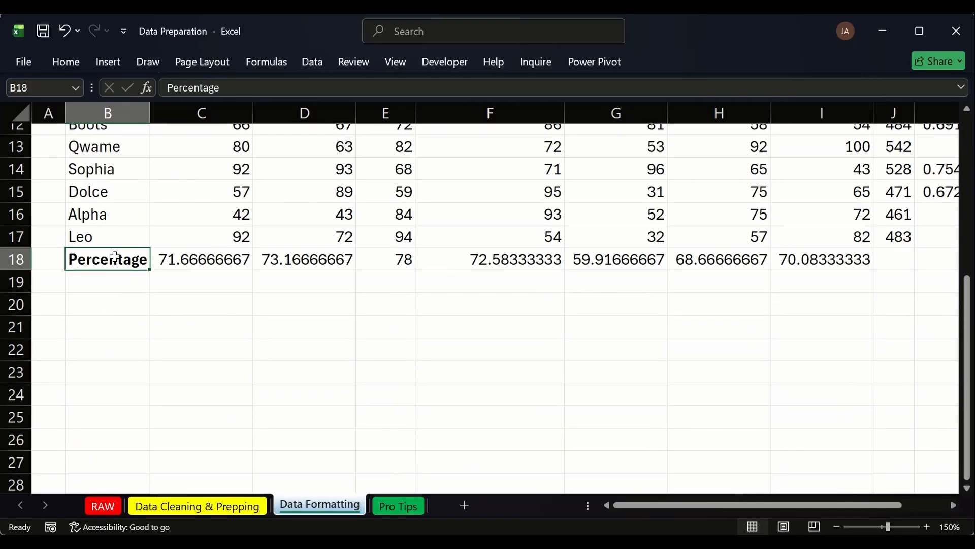
pyautogui.scroll(-2, 241, 231)
pyautogui.scroll(1, 232, 214)
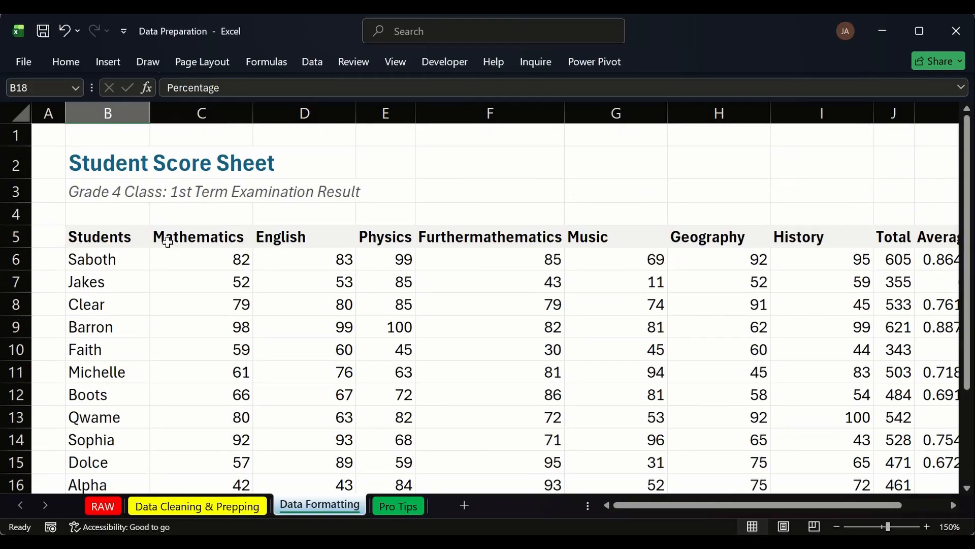
pyautogui.click(135, 239)
pyautogui.click(174, 239)
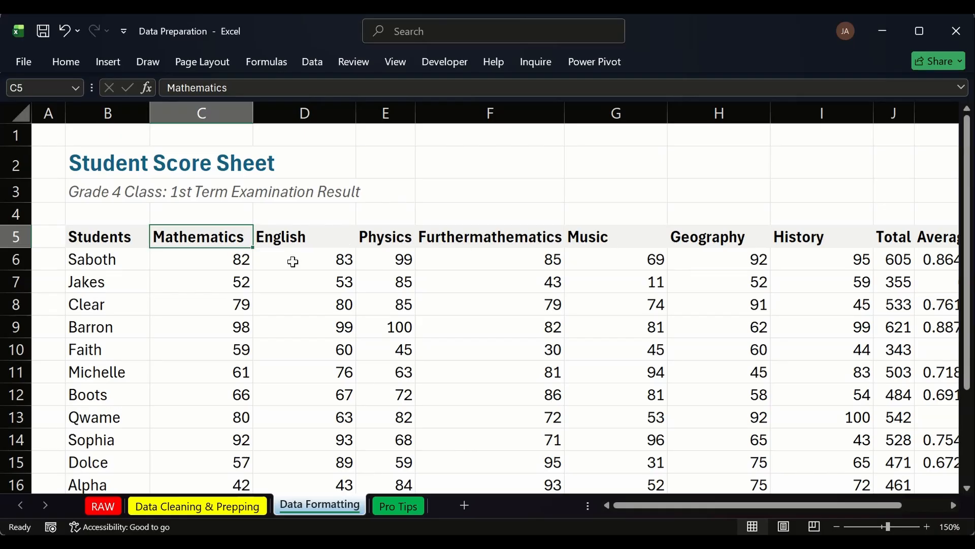
# Step: Italicize the student names in B6:B17 and set their font color to dark grey
pyautogui.scroll(-2, 112, 231)
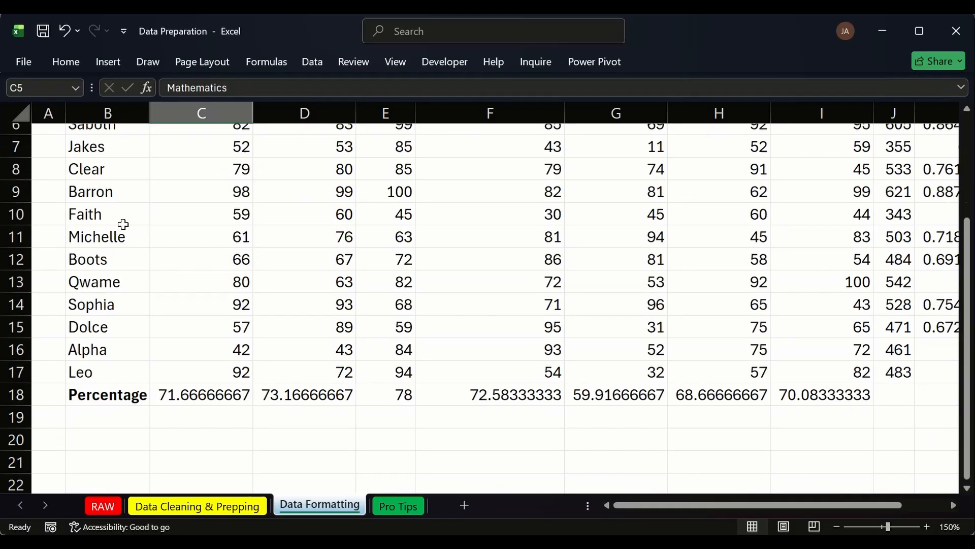
pyautogui.scroll(1, 124, 241)
pyautogui.moveTo(104, 192); pyautogui.dragTo(114, 432)
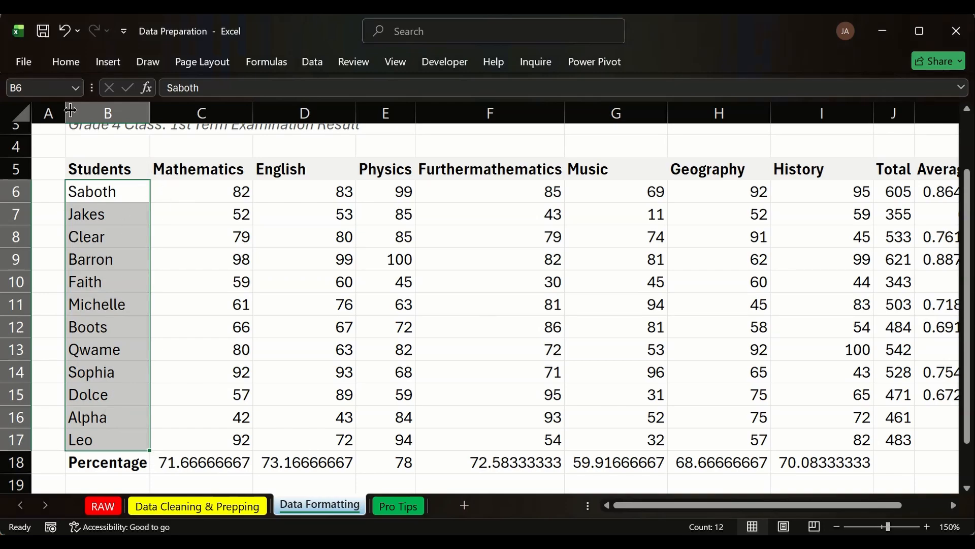
pyautogui.click(74, 64)
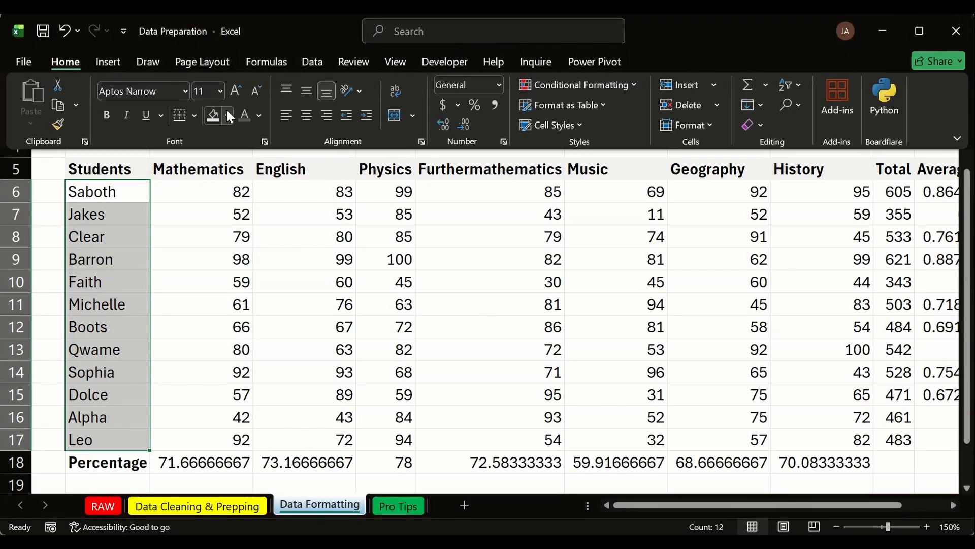
pyautogui.click(125, 114)
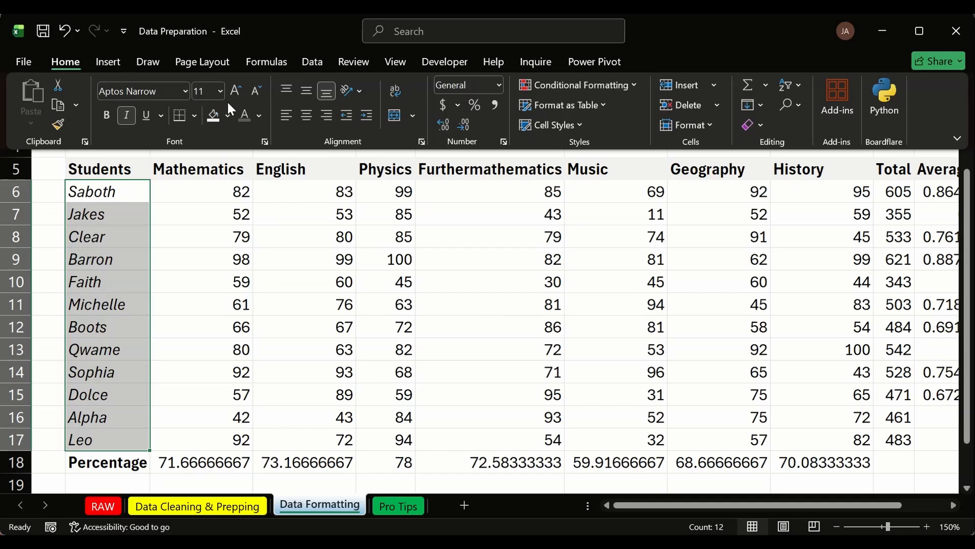
pyautogui.click(229, 115)
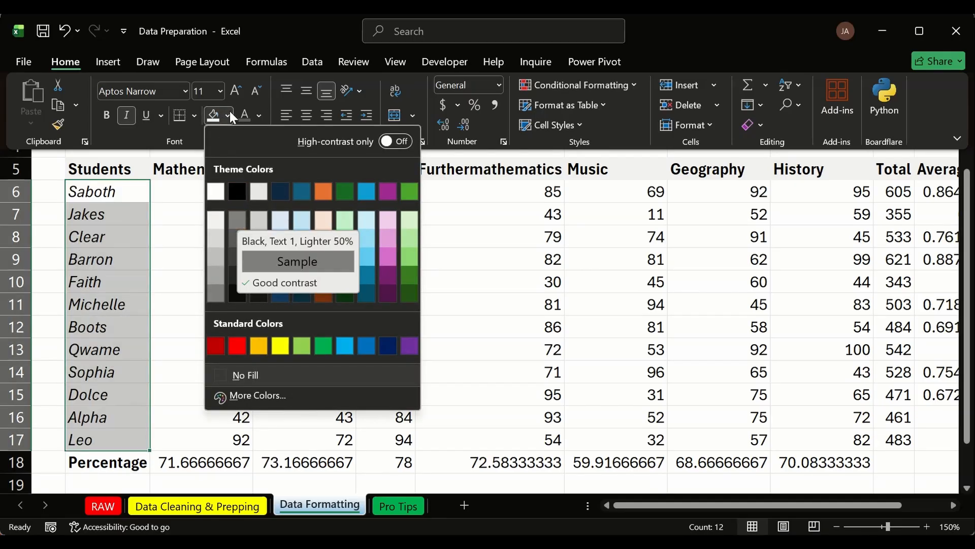
pyautogui.click(259, 115)
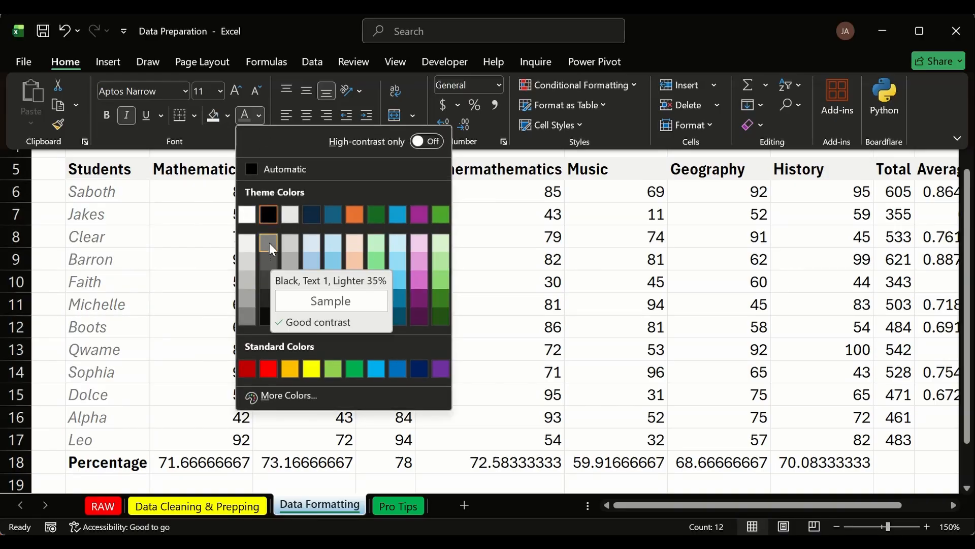
pyautogui.click(267, 285)
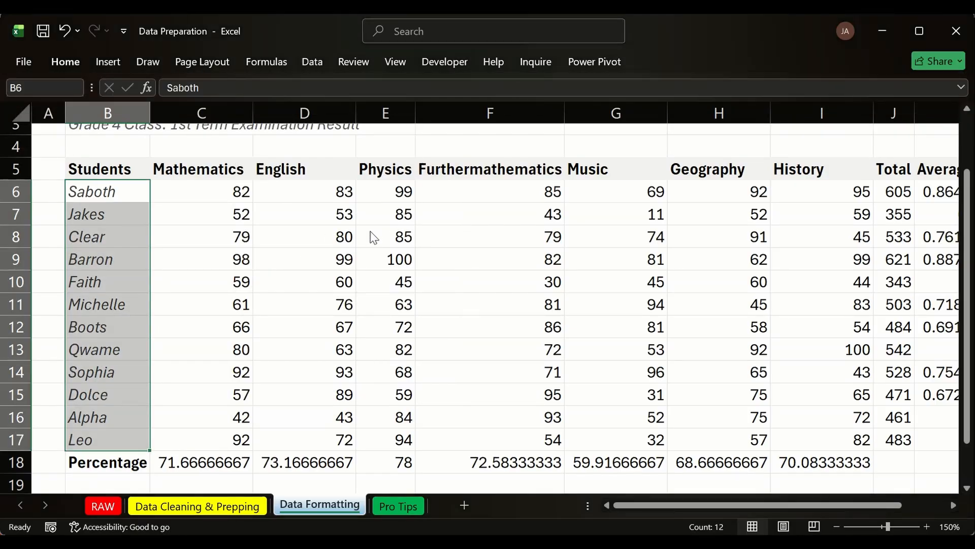
pyautogui.click(157, 211)
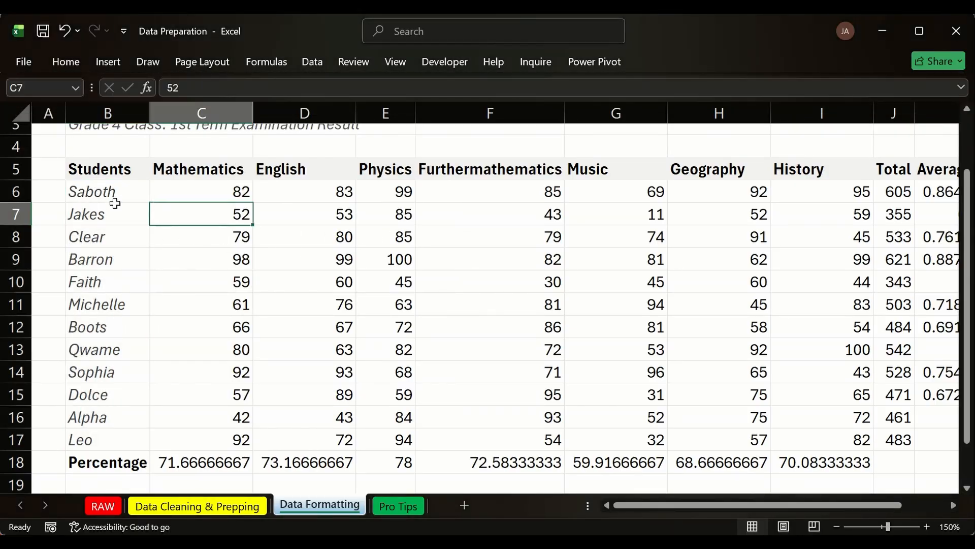
pyautogui.moveTo(105, 187); pyautogui.dragTo(833, 429)
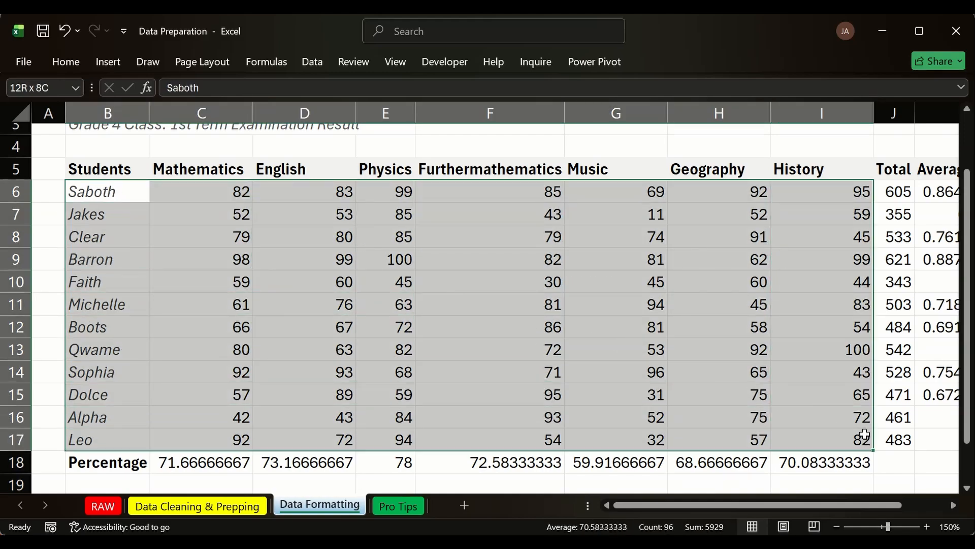
pyautogui.moveTo(864, 435); pyautogui.dragTo(882, 438)
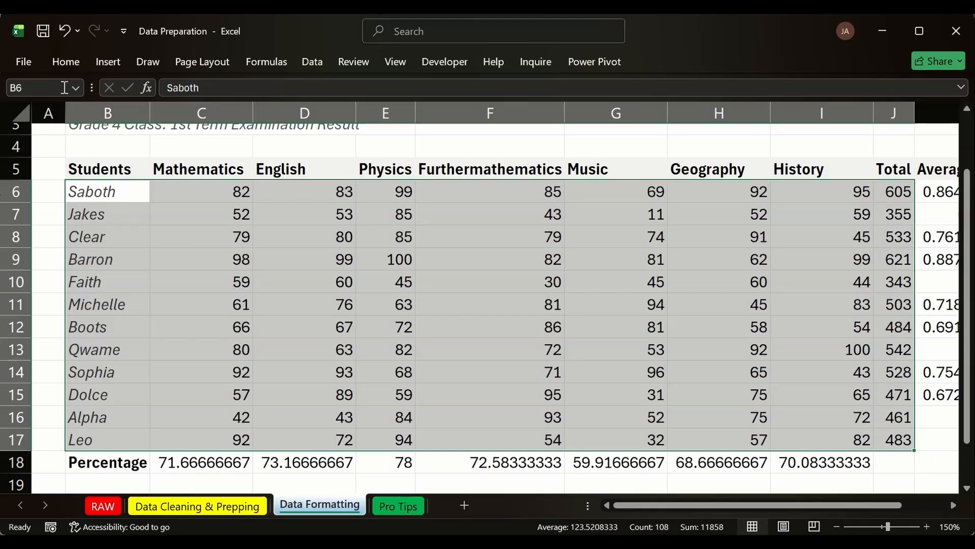
pyautogui.click(191, 230)
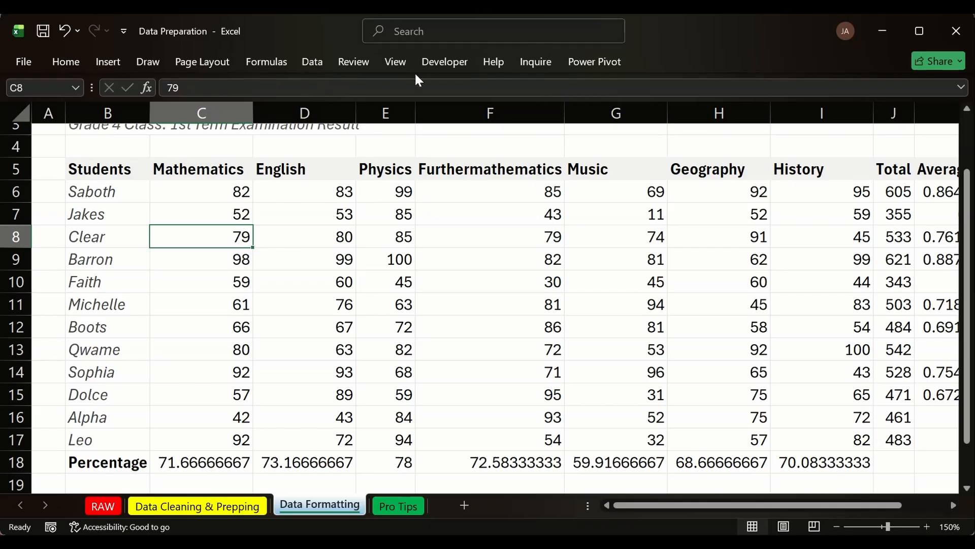
# Step: Turn off the gridlines on the Data Formatting sheet
pyautogui.click(394, 64)
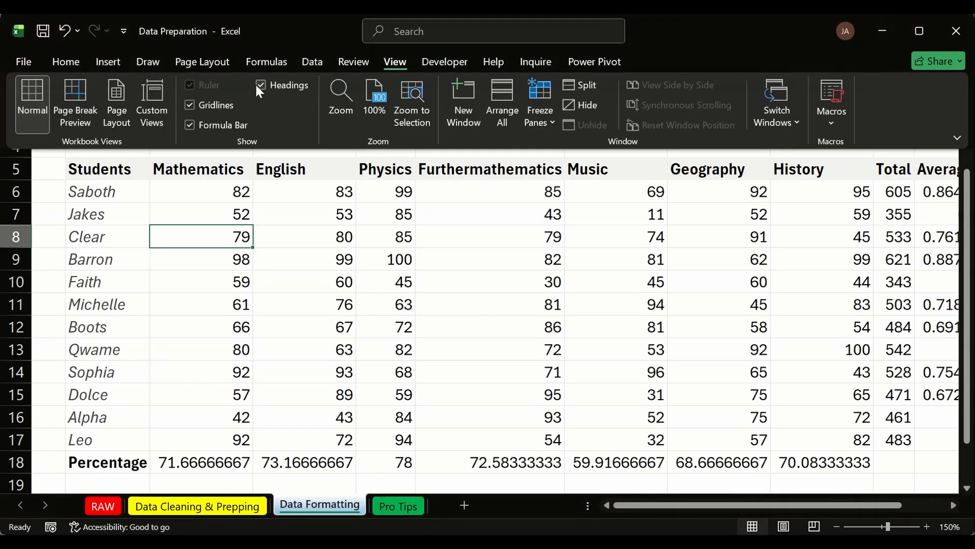
pyautogui.click(190, 105)
pyautogui.click(345, 211)
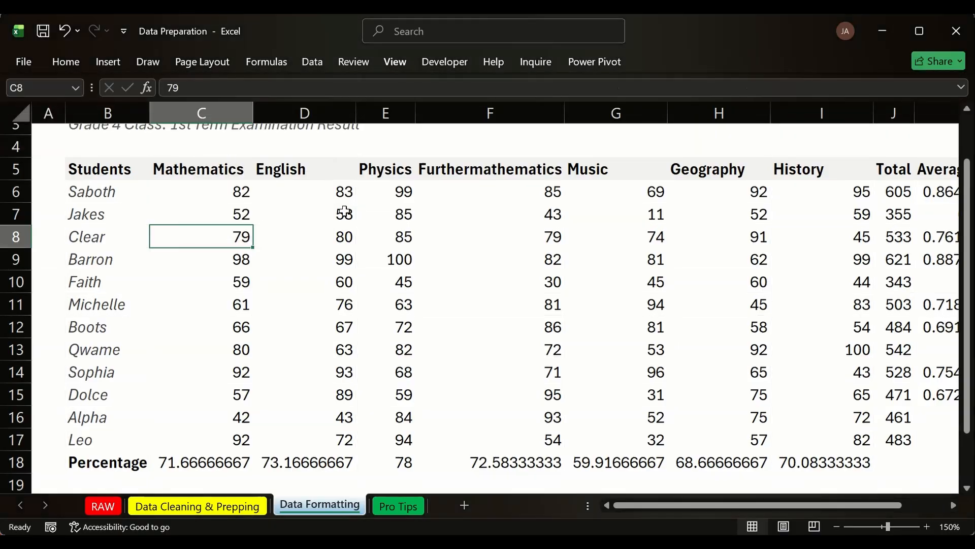
pyautogui.click(375, 214)
pyautogui.scroll(-1, 392, 177)
pyautogui.scroll(2, 483, 196)
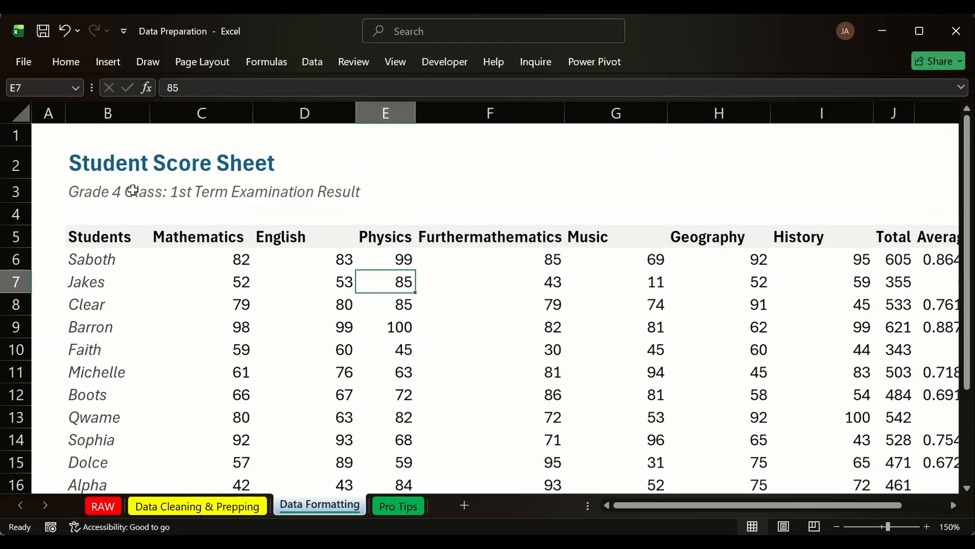
# Step: Set the border line color to a light grey theme shade and leave border drawing mode
pyautogui.scroll(-1, 246, 178)
pyautogui.moveTo(111, 192); pyautogui.dragTo(797, 436)
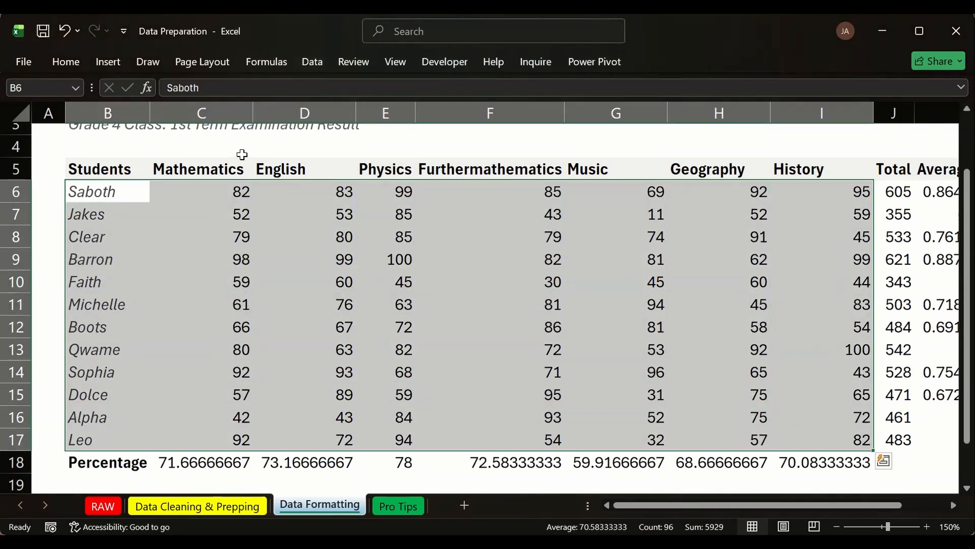
pyautogui.click(67, 59)
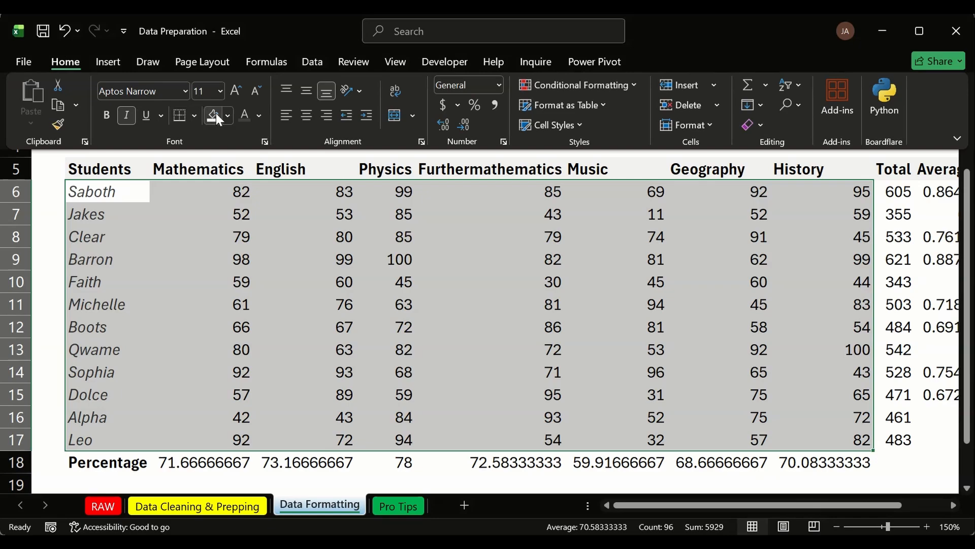
pyautogui.click(195, 114)
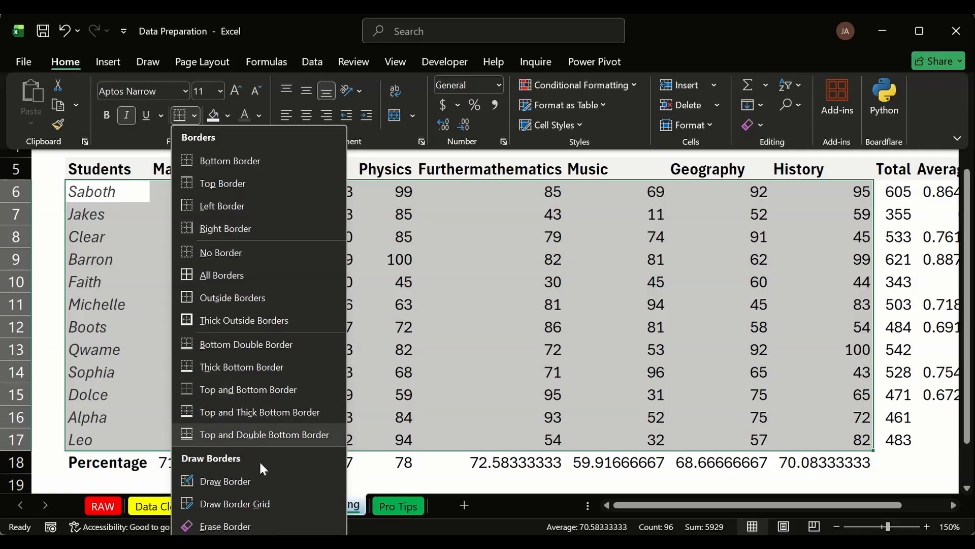
pyautogui.scroll(-2, 260, 500)
pyautogui.moveTo(314, 501)
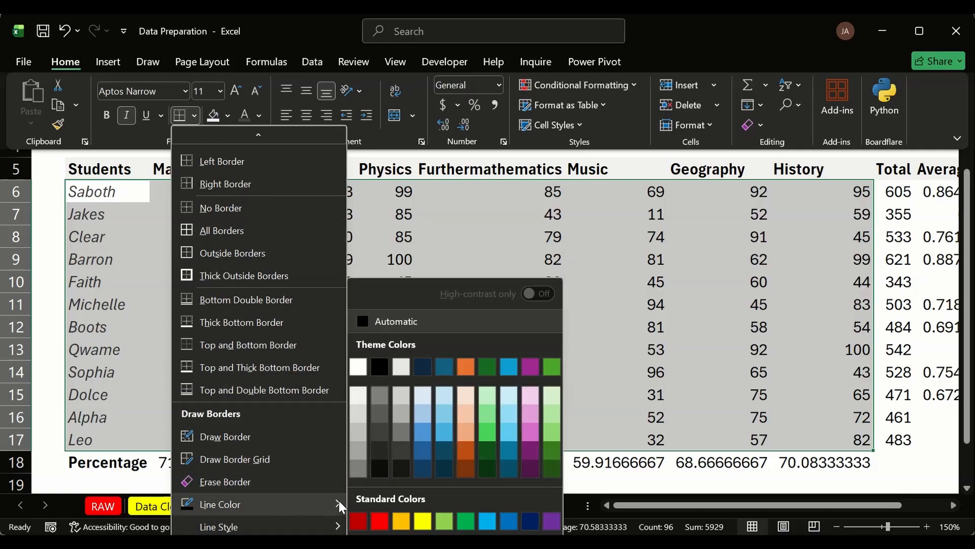
pyautogui.click(357, 414)
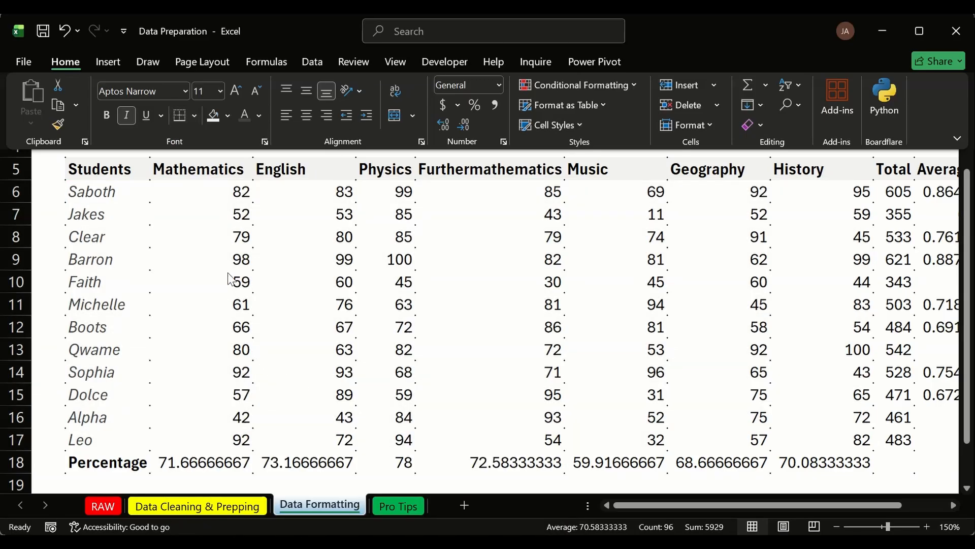
pyautogui.scroll(3, 305, 231)
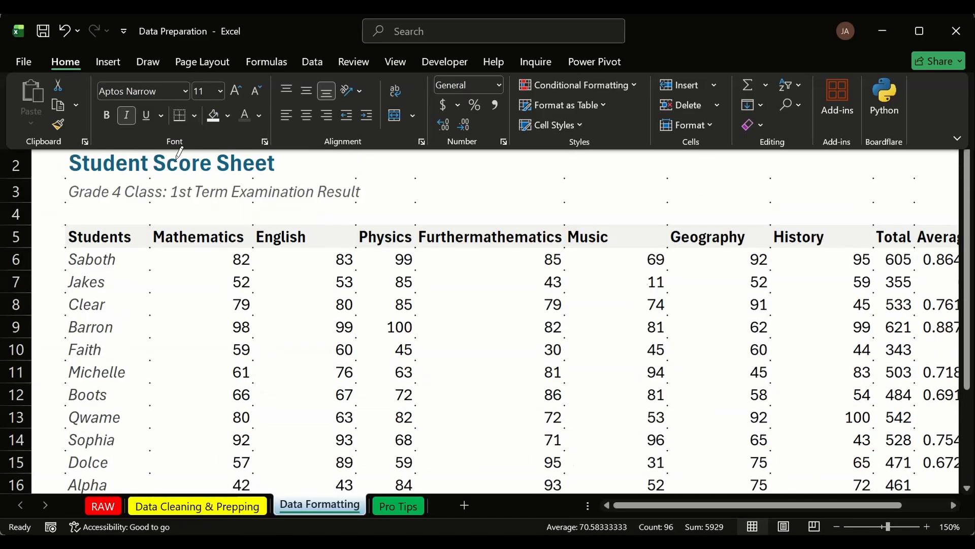
pyautogui.click(16, 165)
pyautogui.hotkey('ctrl', 'F1')
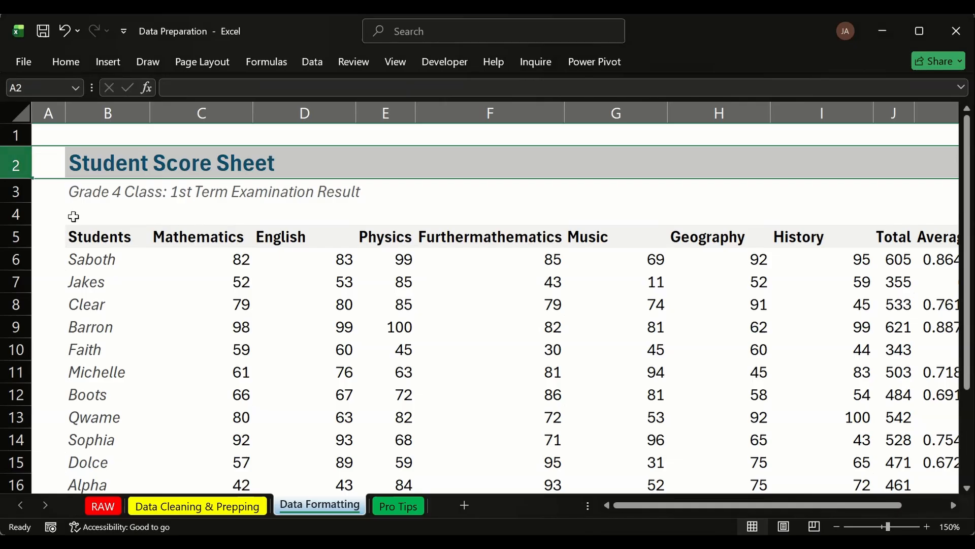
# Step: Apply outside borders to the student data range B6:J17
pyautogui.scroll(-3, 74, 217)
pyautogui.scroll(2, 91, 192)
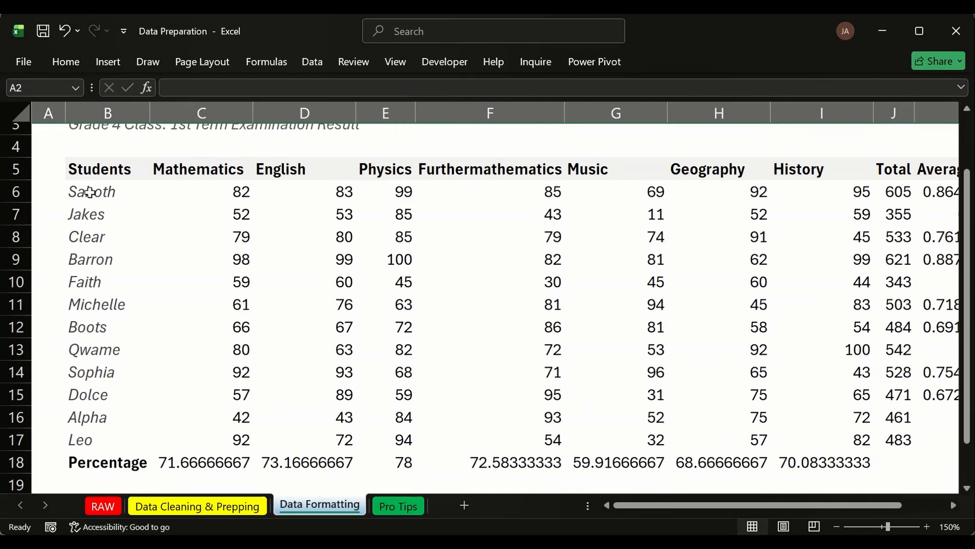
pyautogui.moveTo(90, 192); pyautogui.dragTo(892, 438)
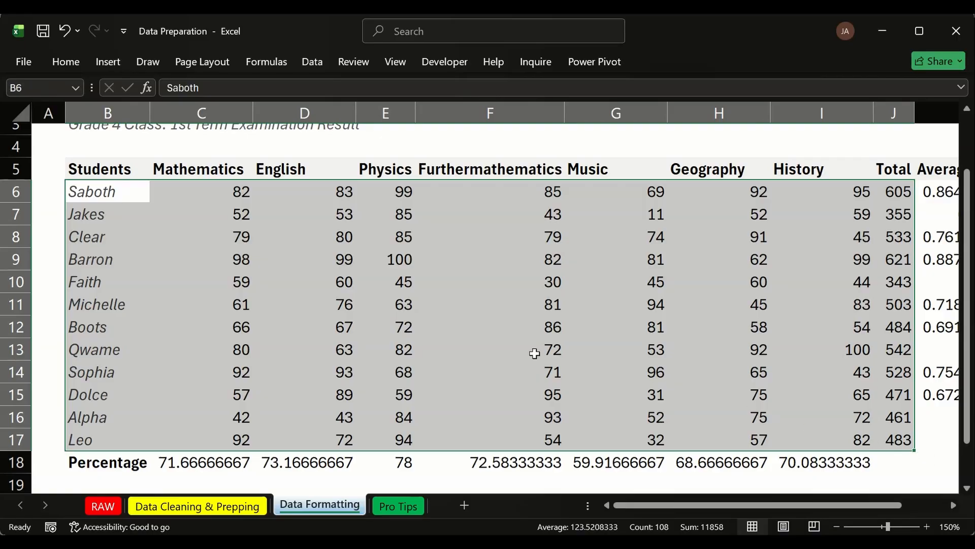
pyautogui.click(57, 62)
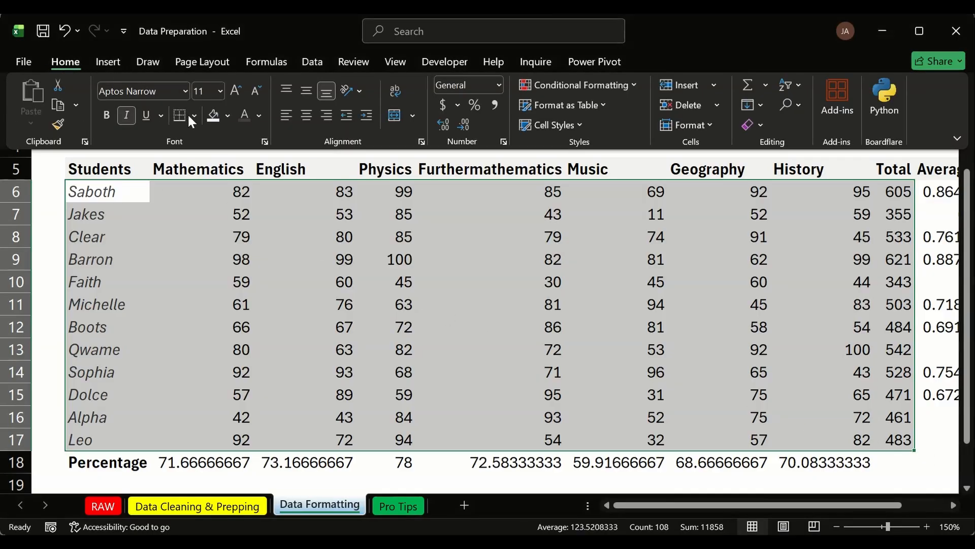
pyautogui.click(195, 115)
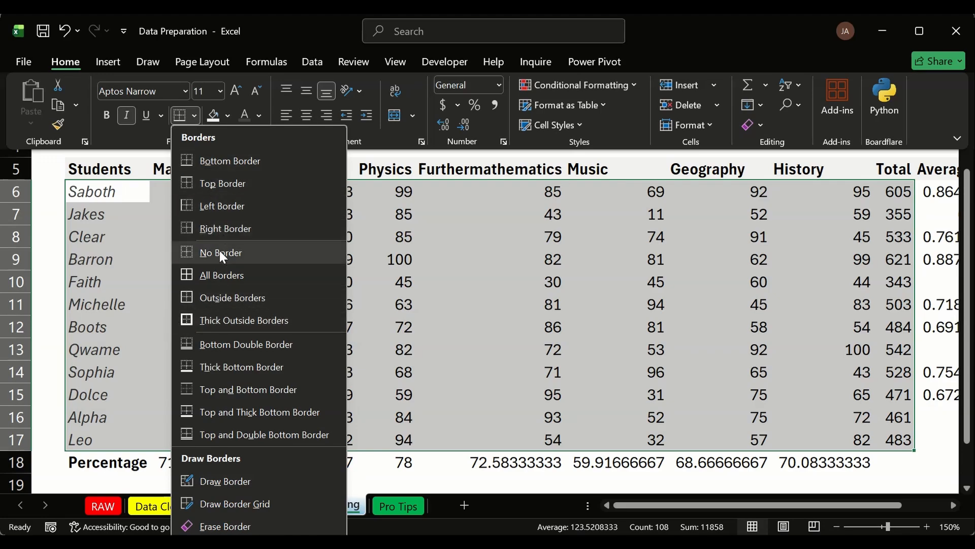
pyautogui.click(220, 299)
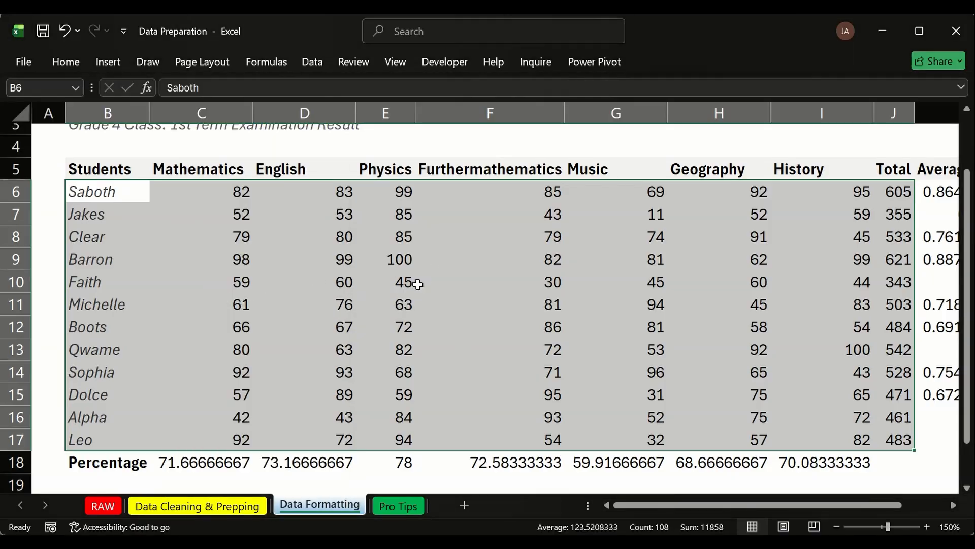
pyautogui.click(419, 285)
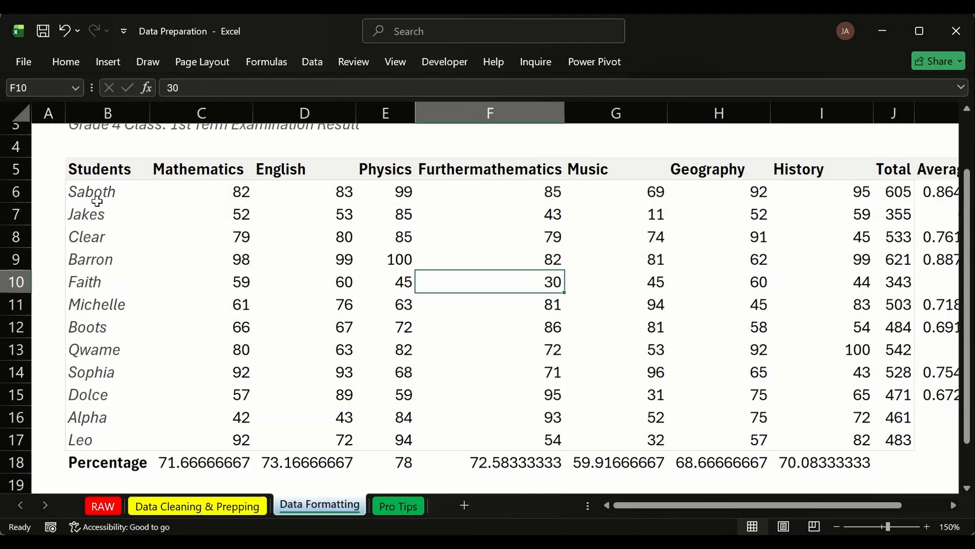
# Step: Apply a left border and a right border to the student data range B6:J17
pyautogui.moveTo(85, 192); pyautogui.dragTo(887, 439)
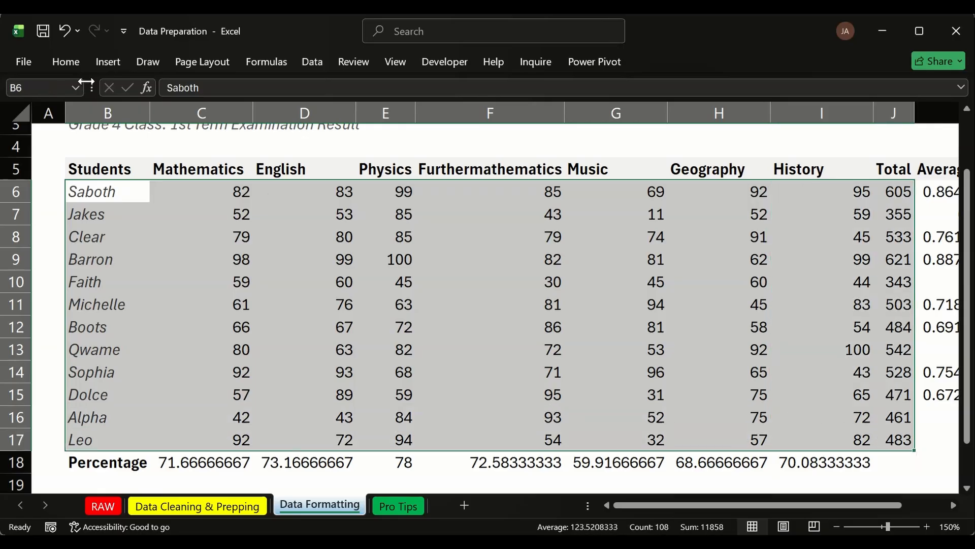
pyautogui.click(76, 61)
pyautogui.click(194, 115)
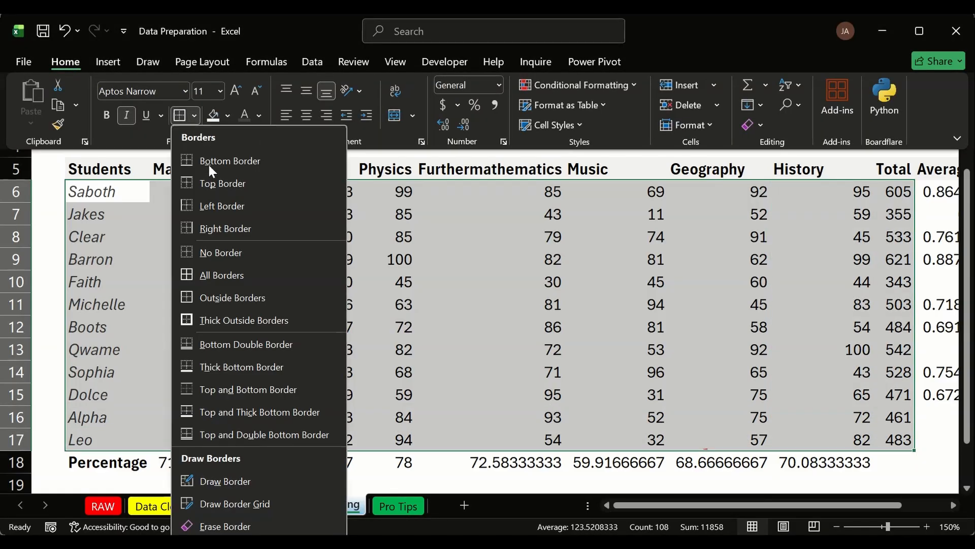
pyautogui.click(212, 202)
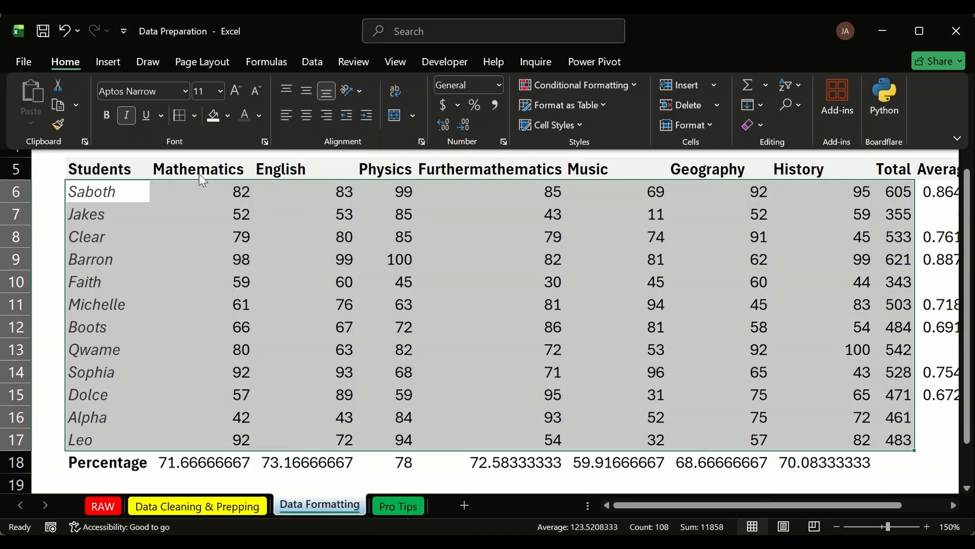
pyautogui.click(194, 115)
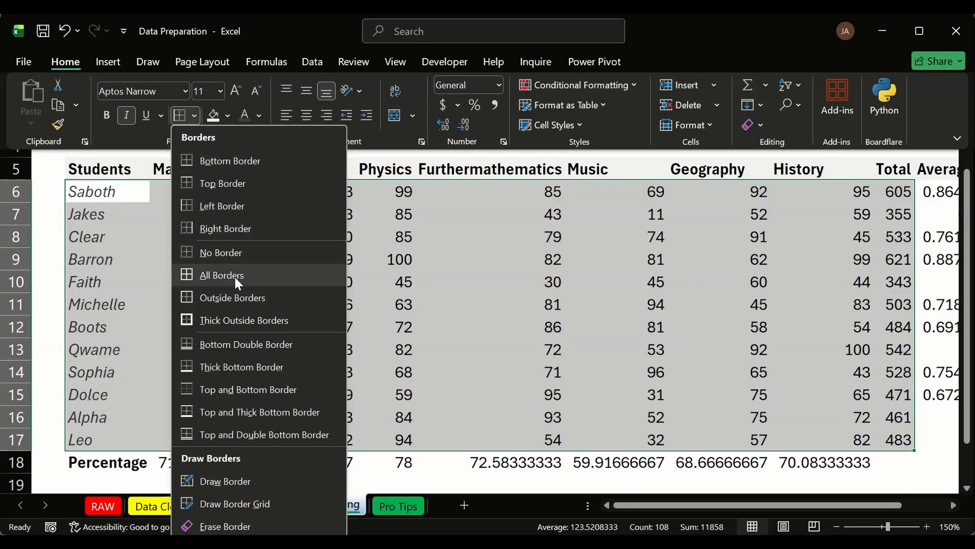
pyautogui.click(239, 228)
pyautogui.click(183, 320)
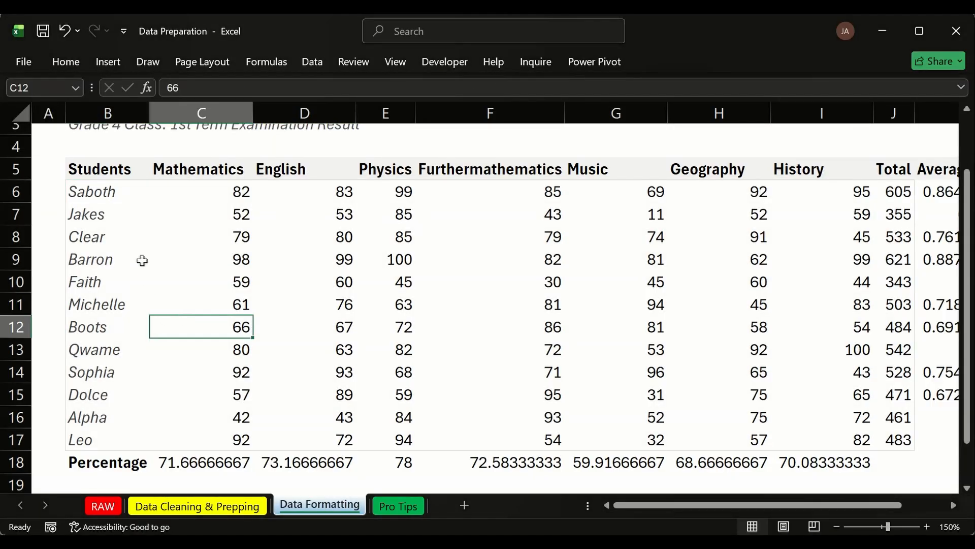
pyautogui.click(146, 220)
# Step: Apply all borders to the student data range B6:J17
pyautogui.moveTo(133, 187); pyautogui.dragTo(879, 441)
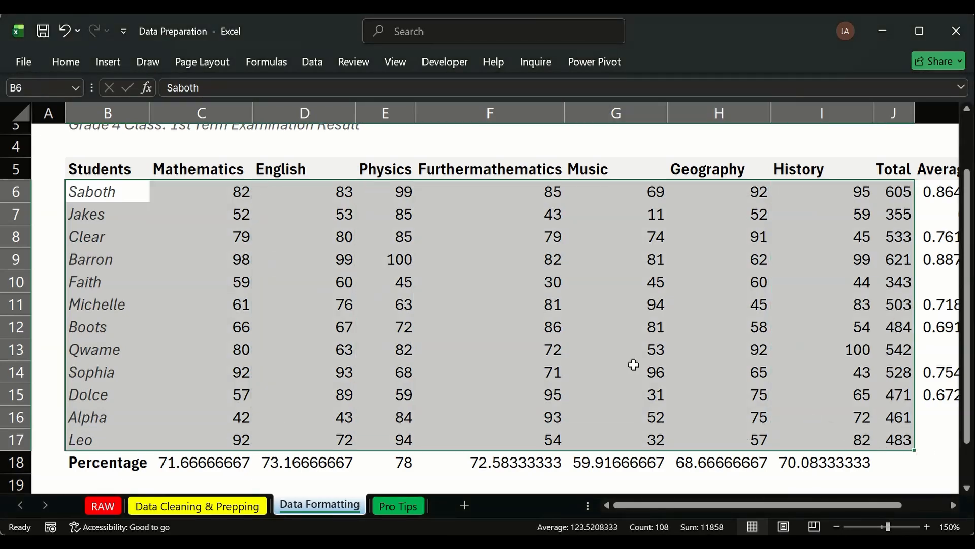
pyautogui.click(79, 66)
pyautogui.click(194, 115)
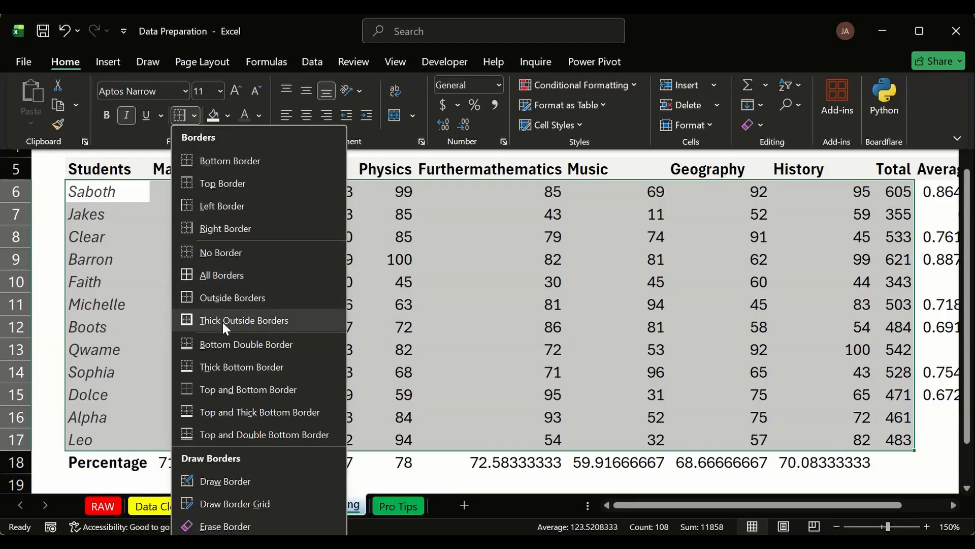
pyautogui.click(225, 278)
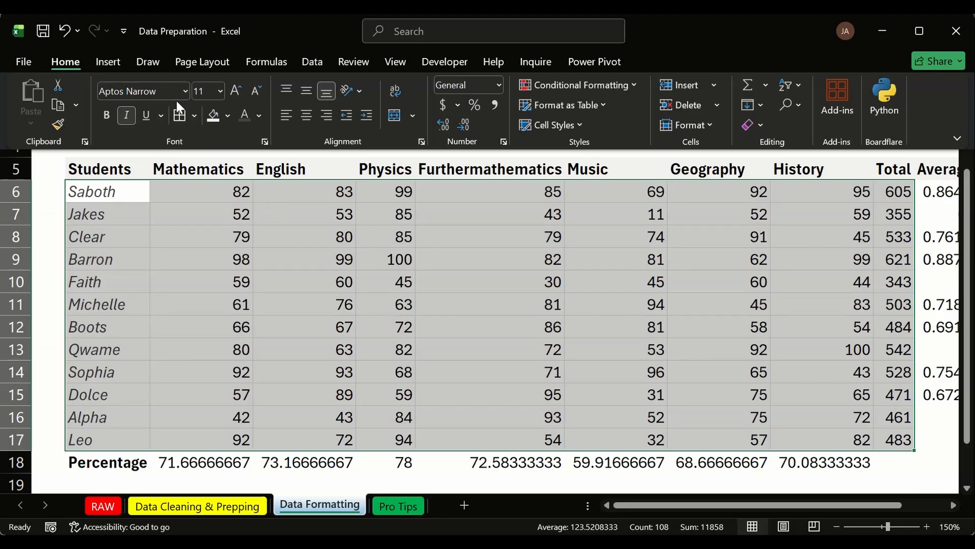
# Step: Undo the all-borders formatting on the student data range B6:J17 and apply a right border to it instead
pyautogui.hotkey('ctrl', 'z')
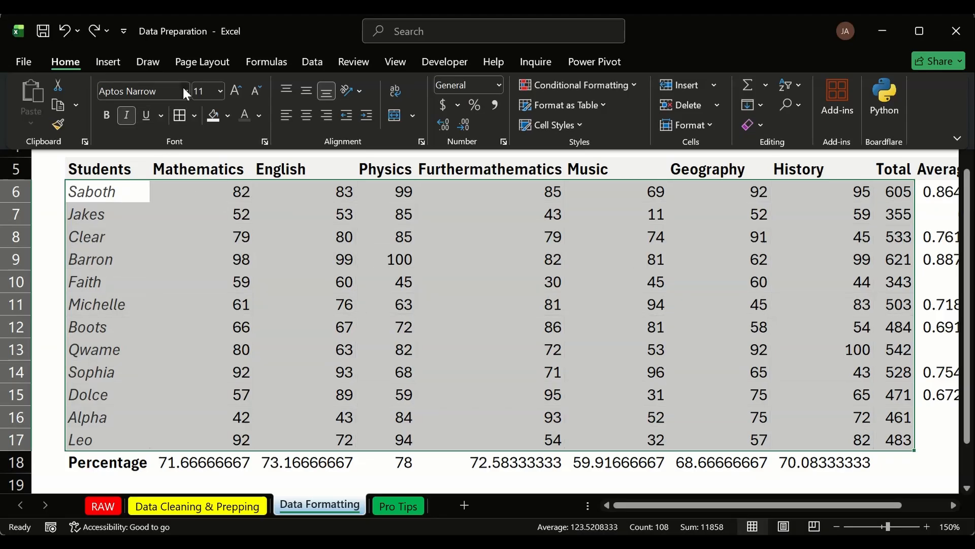
pyautogui.click(185, 91)
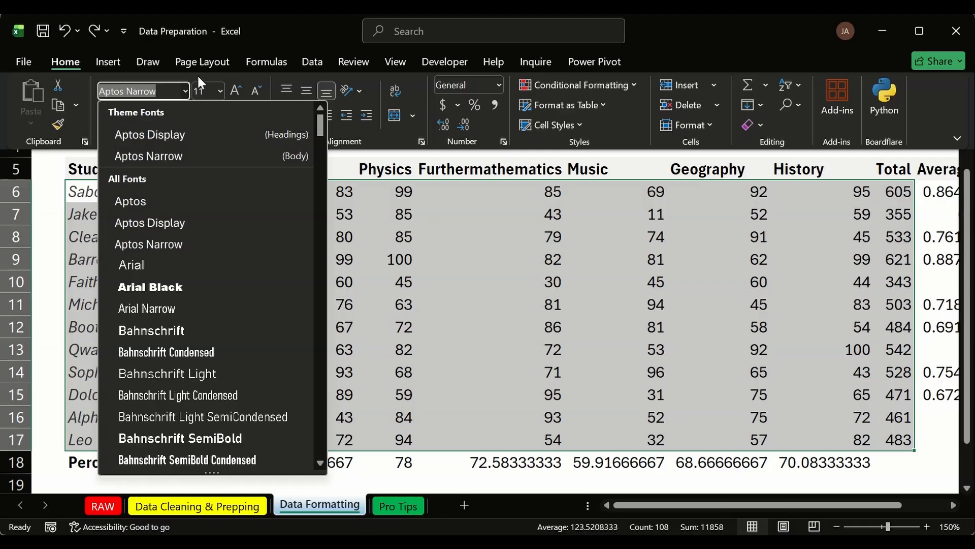
pyautogui.press('Escape')
pyautogui.click(195, 115)
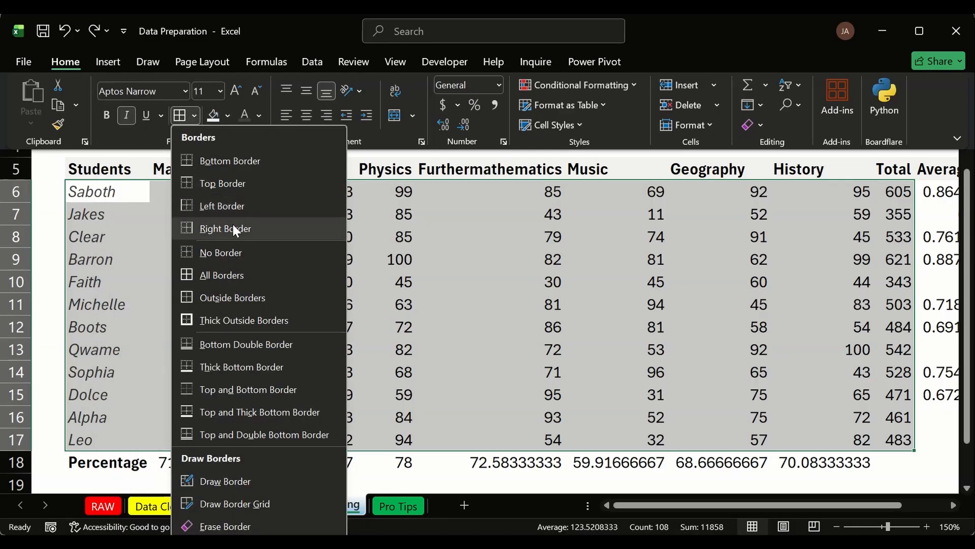
pyautogui.click(233, 225)
pyautogui.click(137, 257)
# Step: Apply a left border and a right border to the student names in B6:B17
pyautogui.moveTo(137, 203); pyautogui.dragTo(133, 440)
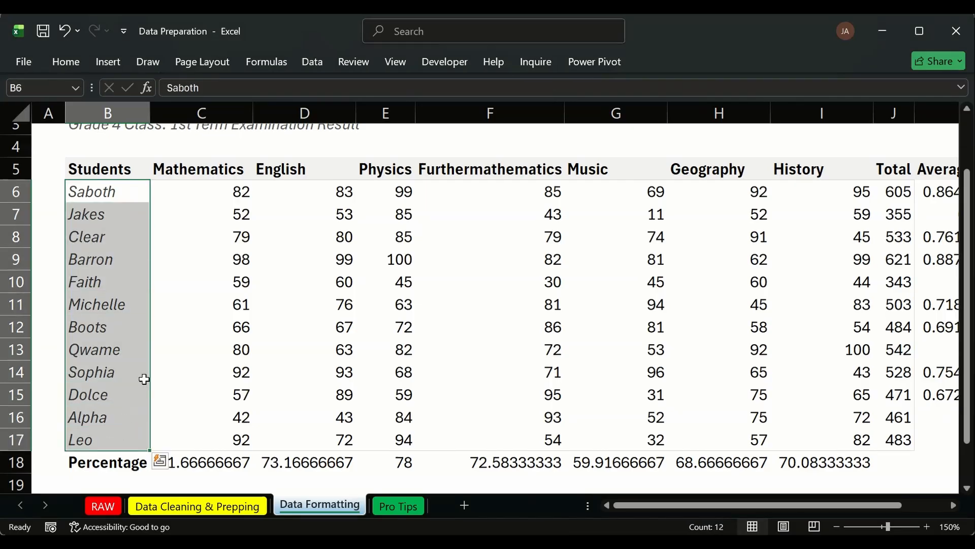
pyautogui.click(66, 61)
pyautogui.click(199, 114)
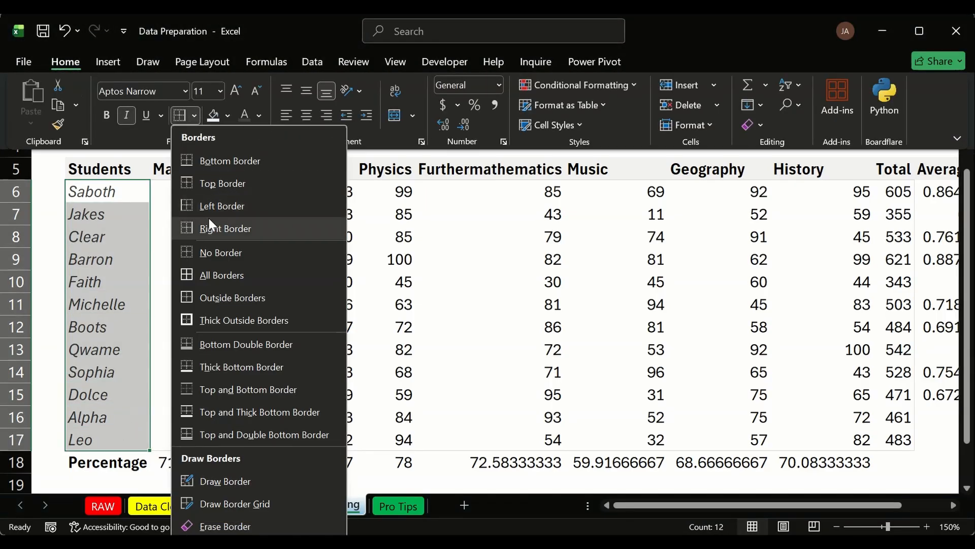
pyautogui.click(222, 212)
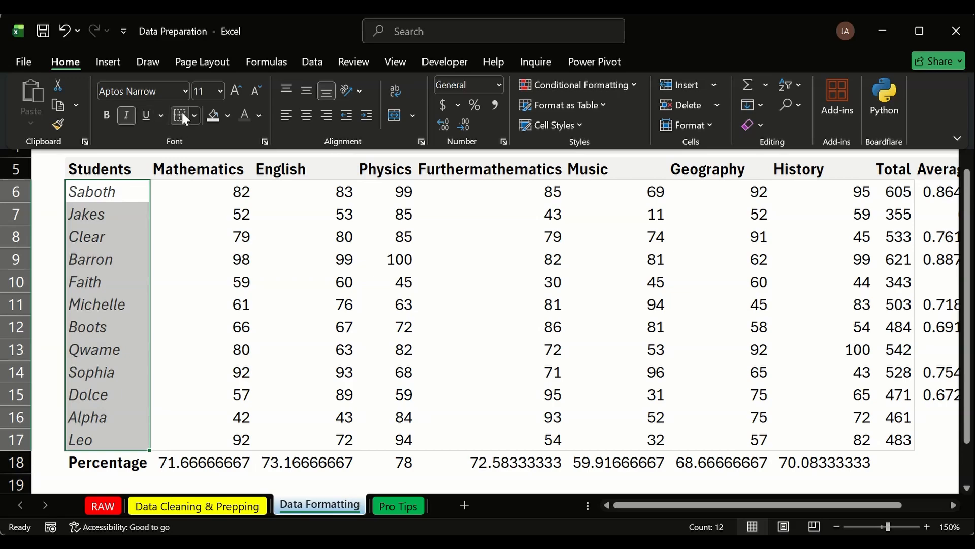
pyautogui.click(194, 116)
pyautogui.click(232, 227)
pyautogui.click(131, 259)
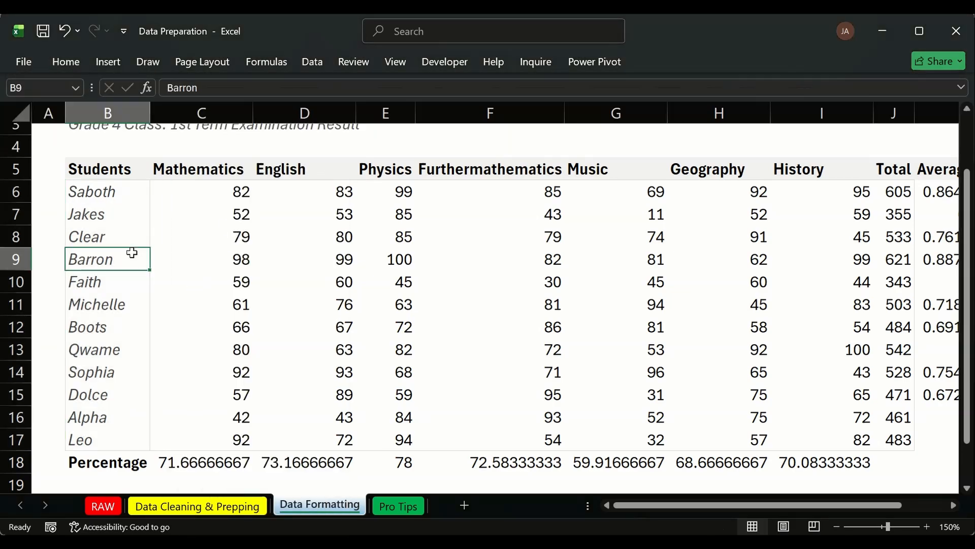
pyautogui.click(174, 193)
pyautogui.moveTo(182, 194); pyautogui.dragTo(198, 433)
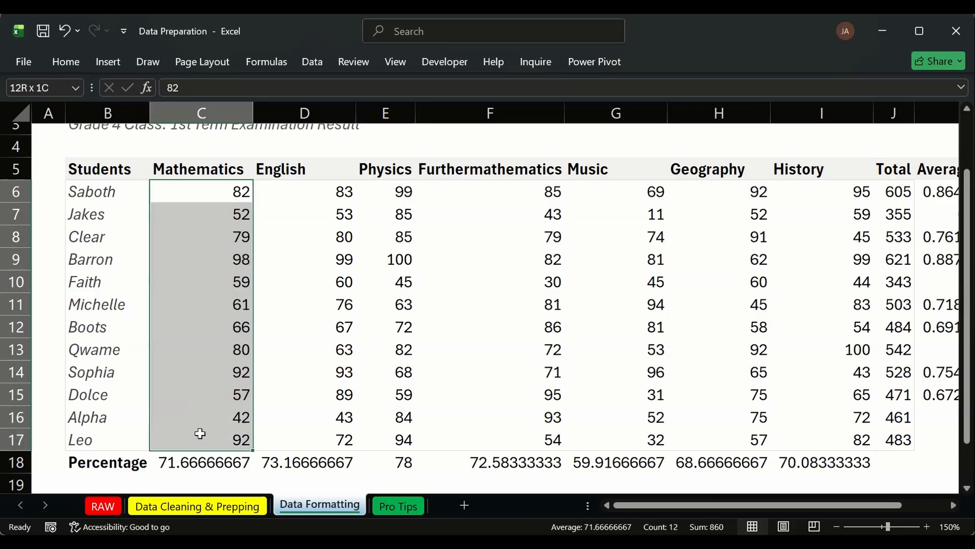
pyautogui.click(102, 60)
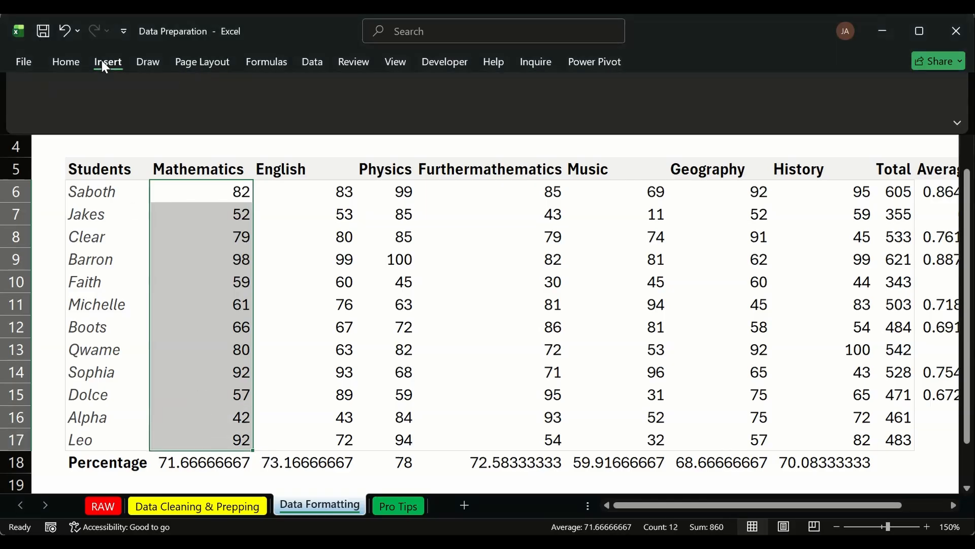
pyautogui.click(67, 61)
pyautogui.click(305, 243)
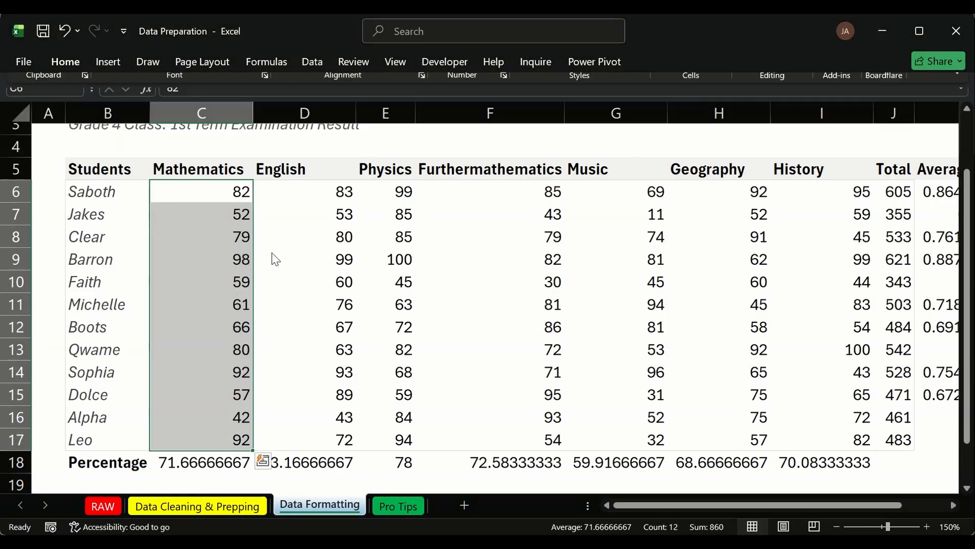
pyautogui.click(101, 231)
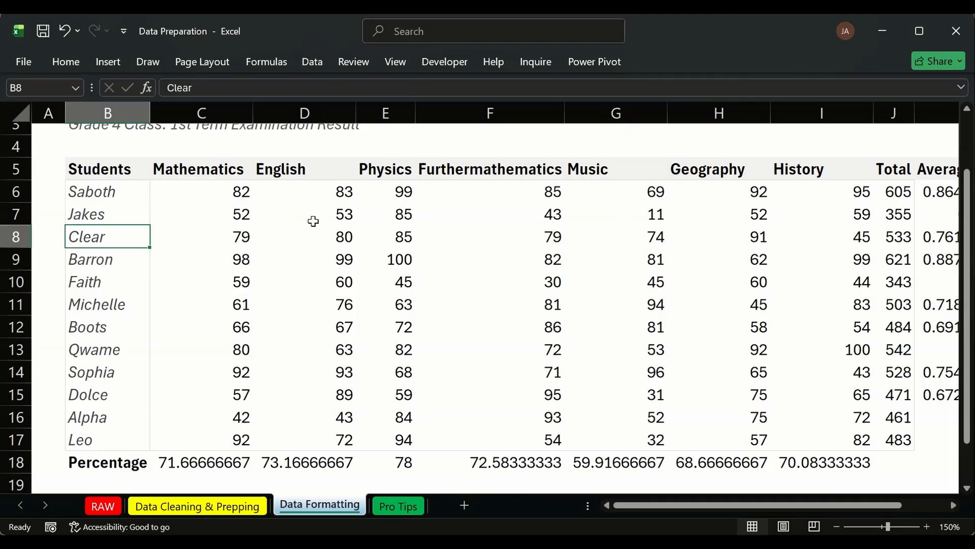
# Step: Apply a right border to the scores of each subject from Mathematics to History, C6:I17, one column at a time
pyautogui.moveTo(177, 189); pyautogui.dragTo(240, 437)
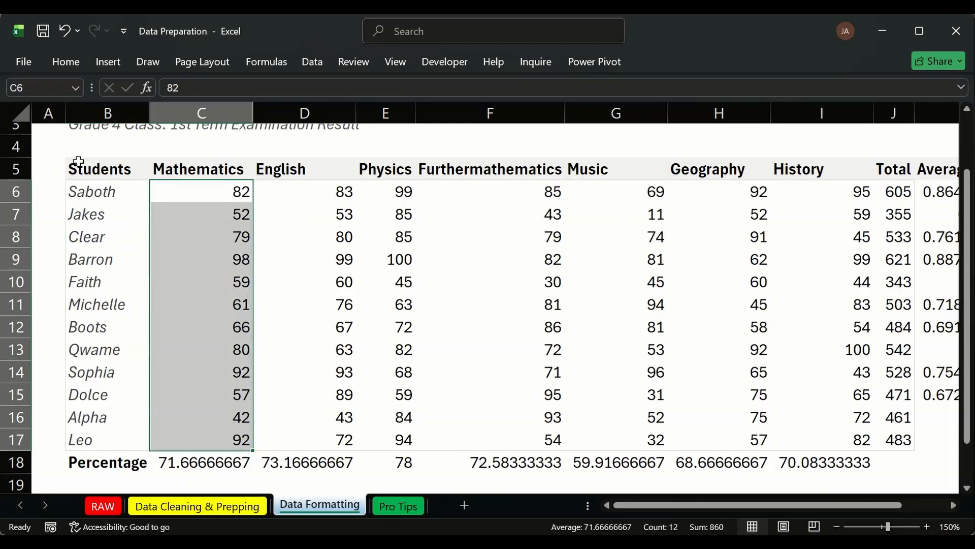
pyautogui.click(67, 63)
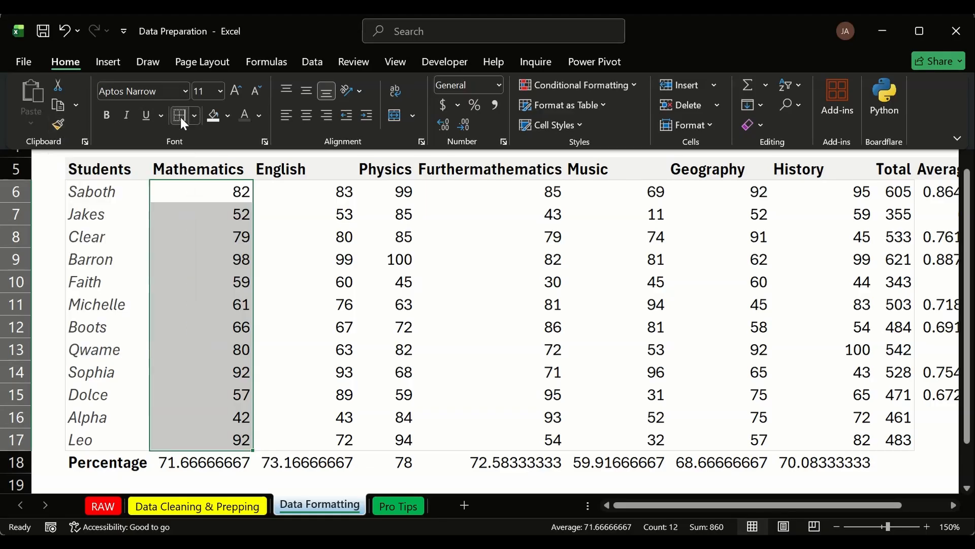
pyautogui.click(312, 207)
pyautogui.moveTo(304, 190); pyautogui.dragTo(316, 427)
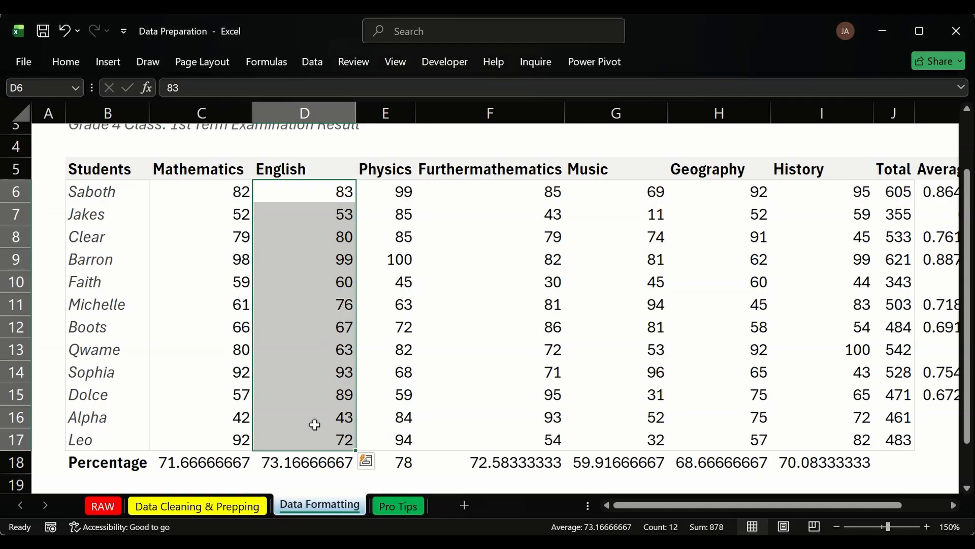
pyautogui.click(389, 193)
pyautogui.click(418, 190)
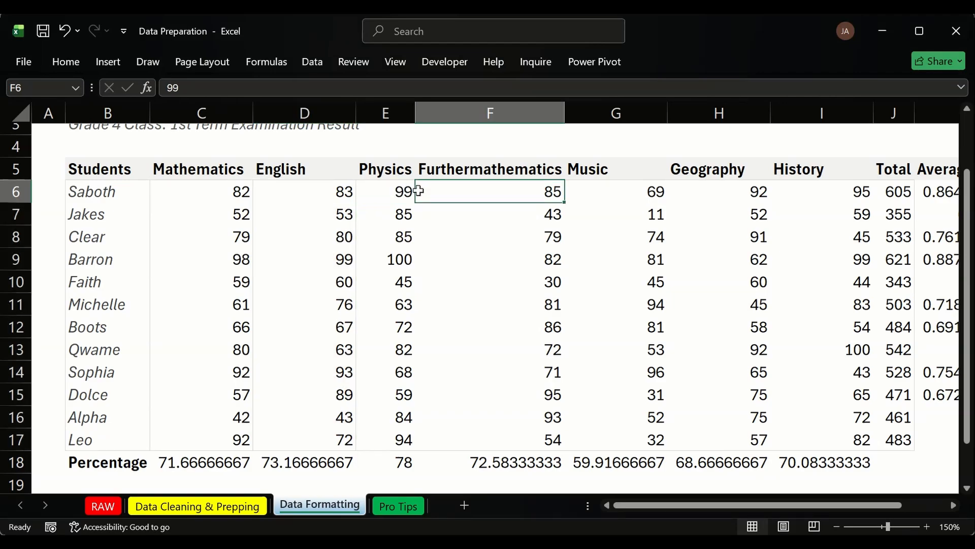
pyautogui.moveTo(391, 189); pyautogui.dragTo(391, 426)
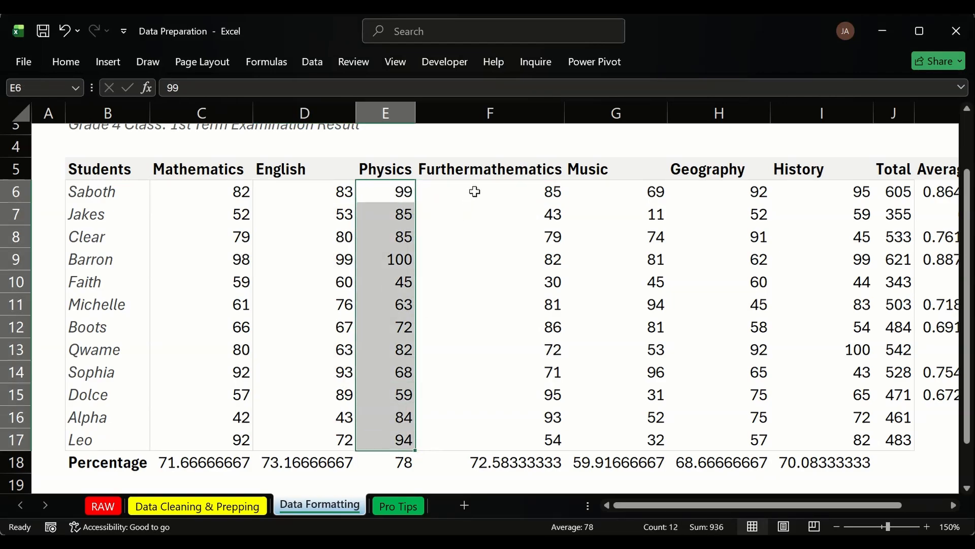
pyautogui.moveTo(475, 192); pyautogui.dragTo(476, 420)
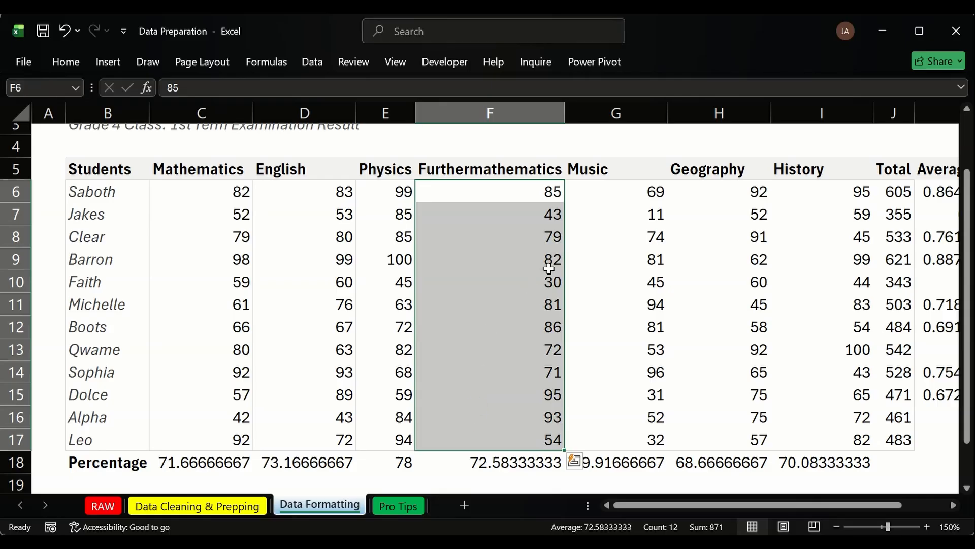
pyautogui.moveTo(597, 193); pyautogui.dragTo(619, 433)
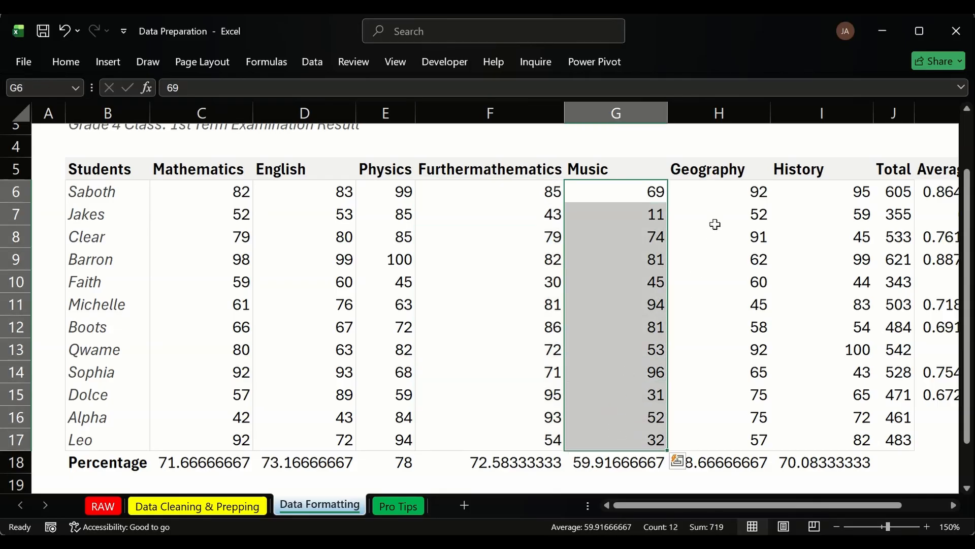
pyautogui.moveTo(715, 191); pyautogui.dragTo(704, 438)
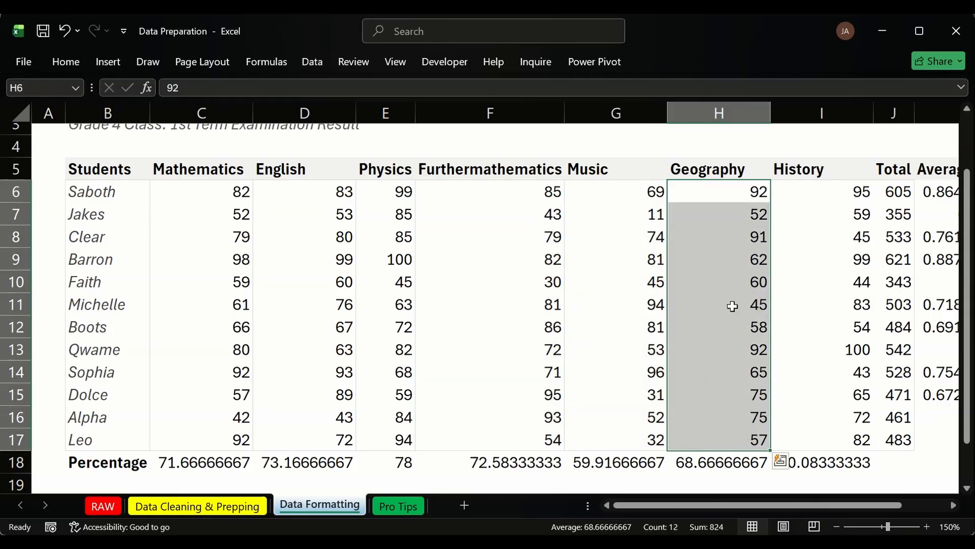
pyautogui.moveTo(814, 190); pyautogui.dragTo(846, 440)
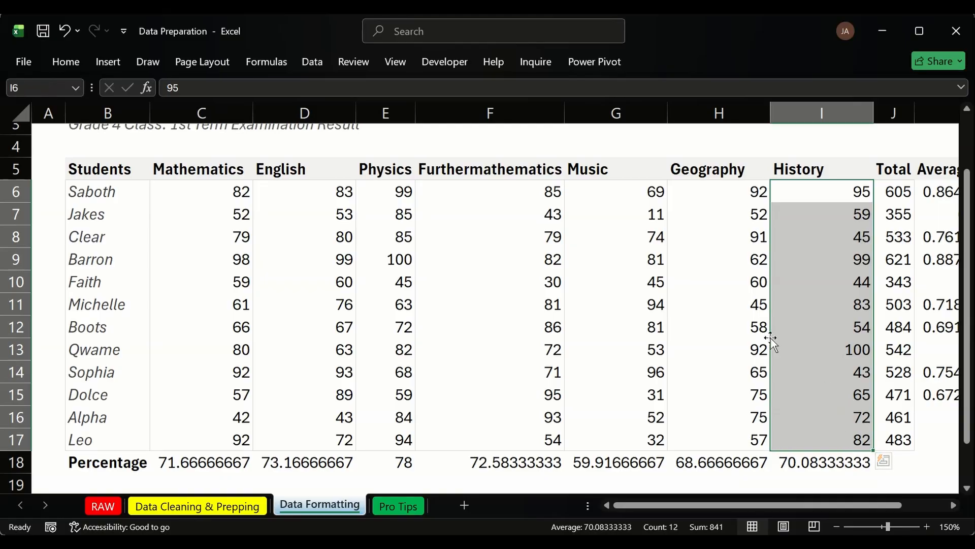
pyautogui.click(551, 258)
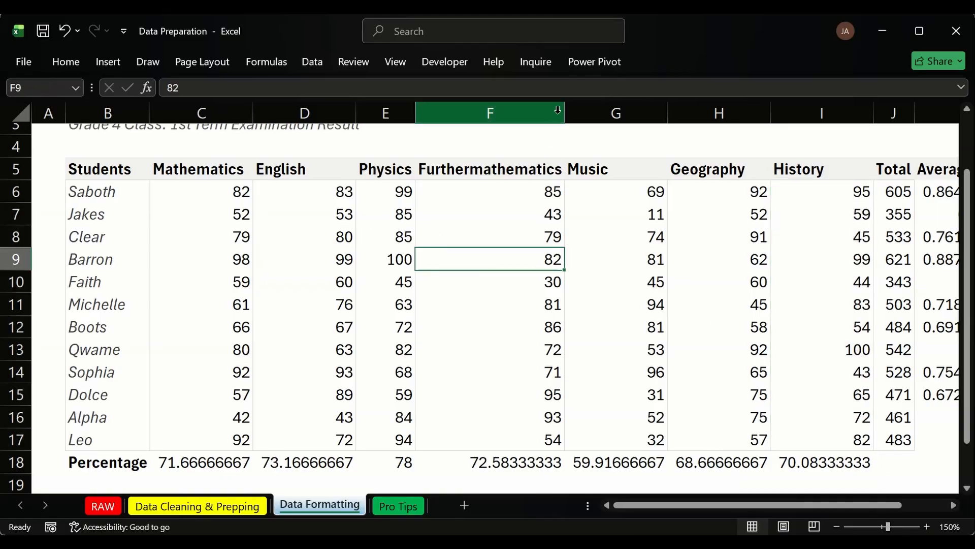
# Step: Narrow column F, Furthermathematics, so the Average column fits in view
pyautogui.moveTo(559, 112); pyautogui.dragTo(506, 113)
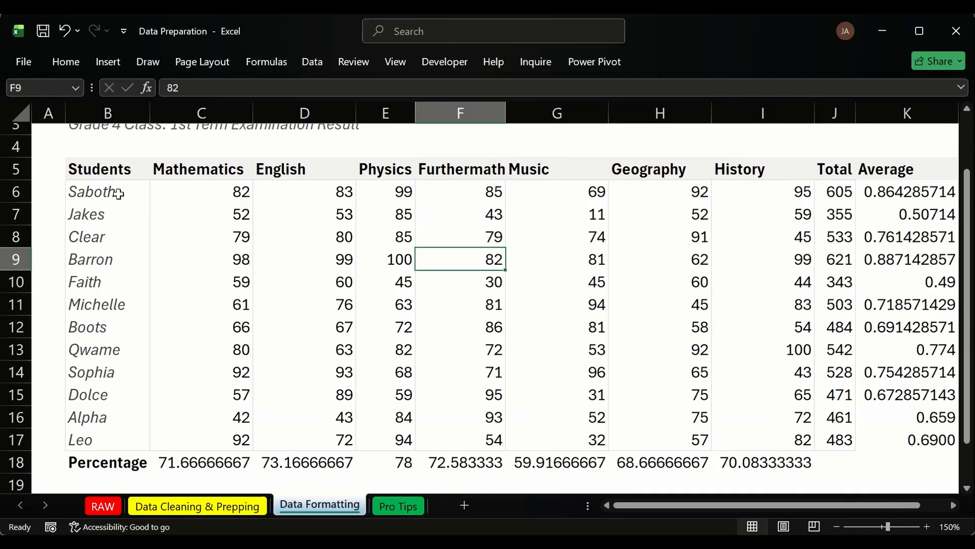
pyautogui.moveTo(119, 194); pyautogui.dragTo(113, 437)
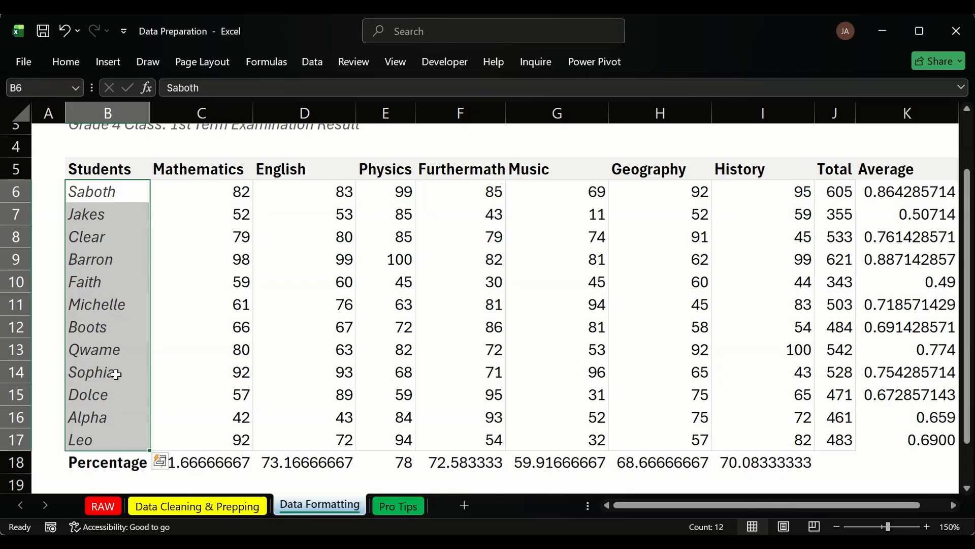
pyautogui.click(284, 243)
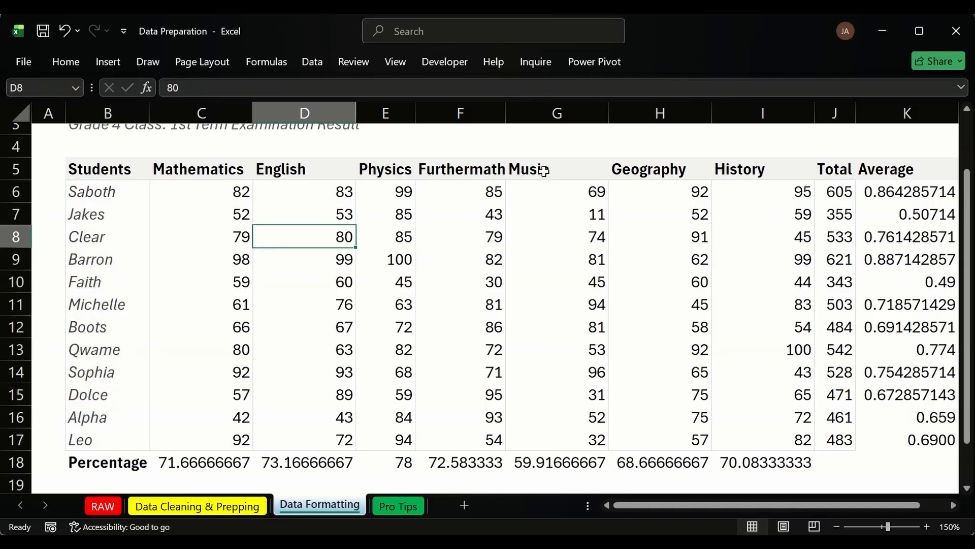
# Step: Set the border line color to the white theme color for the header cells B5:K5
pyautogui.moveTo(899, 170); pyautogui.dragTo(109, 169)
pyautogui.click(69, 62)
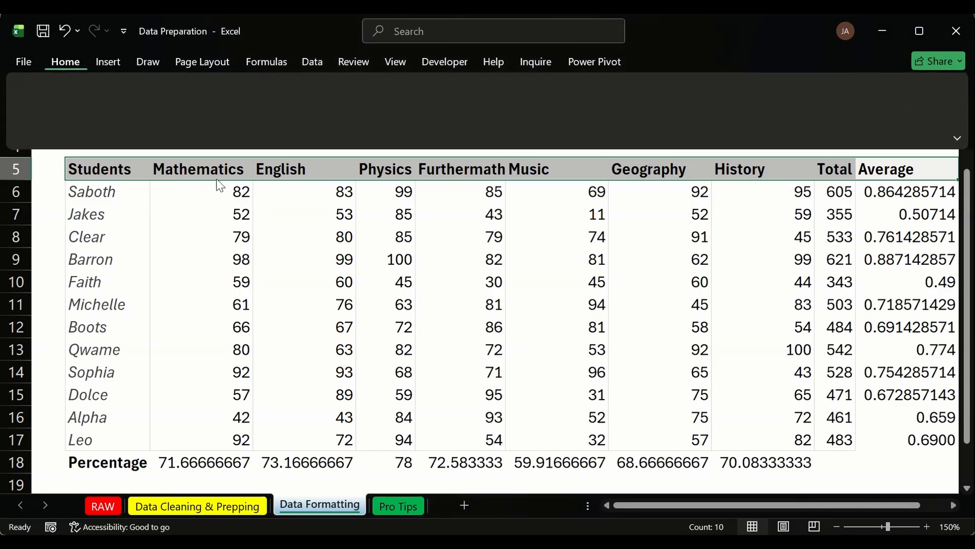
pyautogui.click(194, 114)
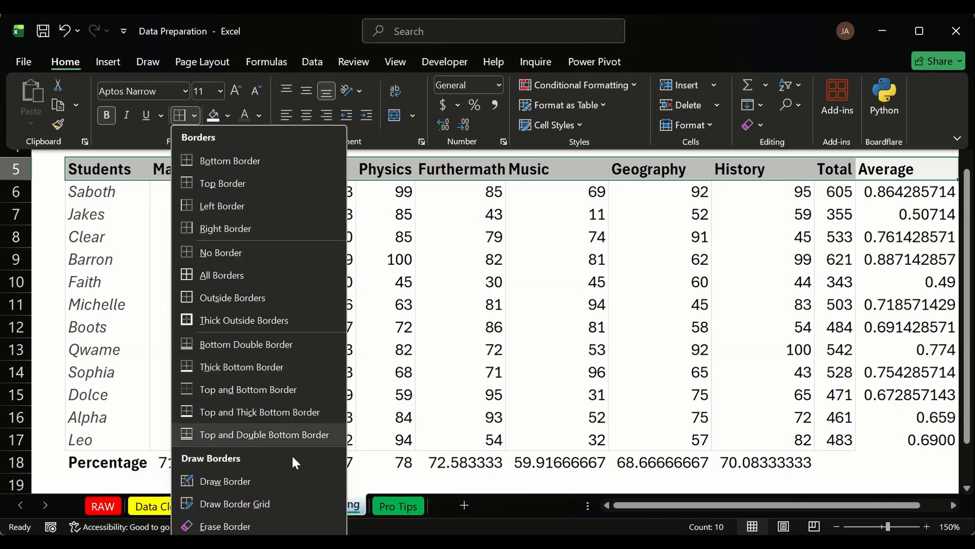
pyautogui.scroll(-1, 294, 500)
pyautogui.moveTo(322, 493)
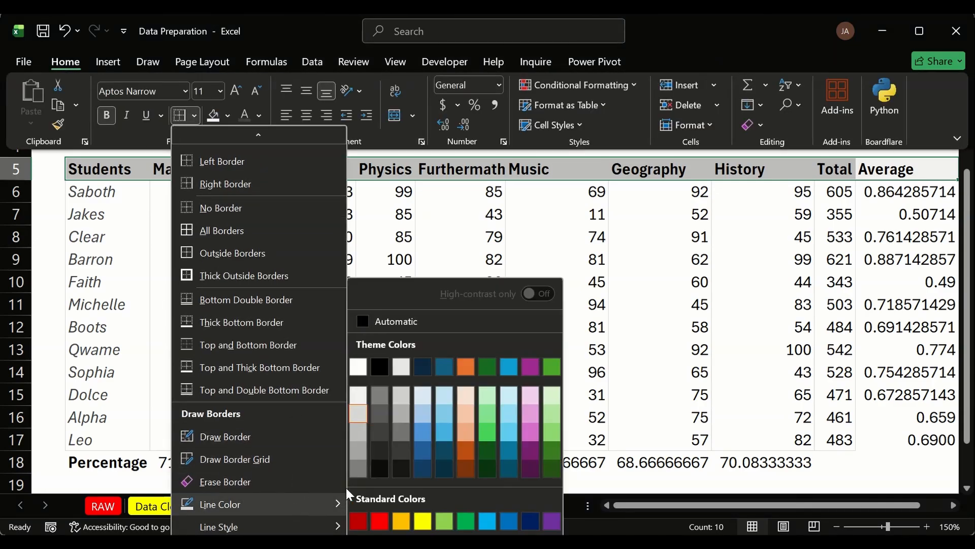
pyautogui.click(359, 368)
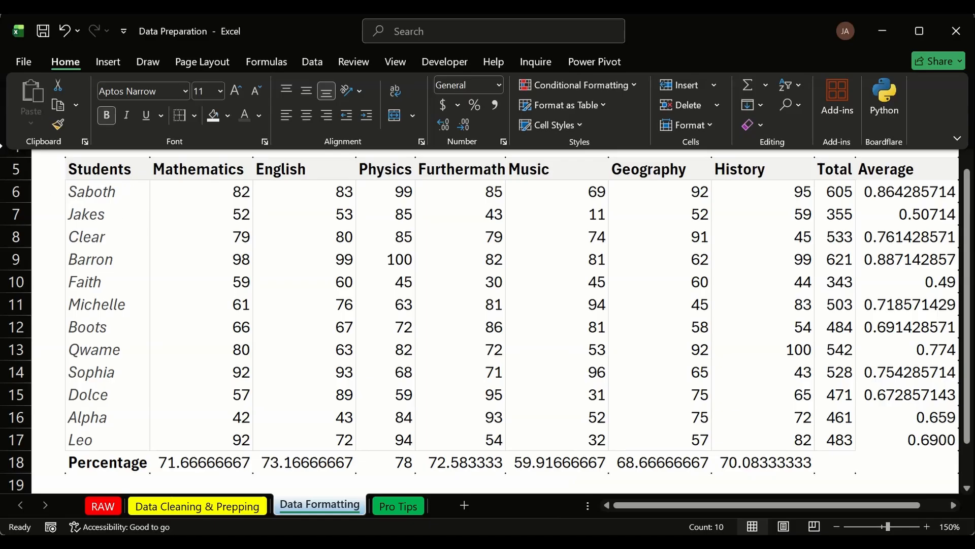
# Step: Leave border drawing mode and apply all borders to the entire header row 5
pyautogui.click(15, 162)
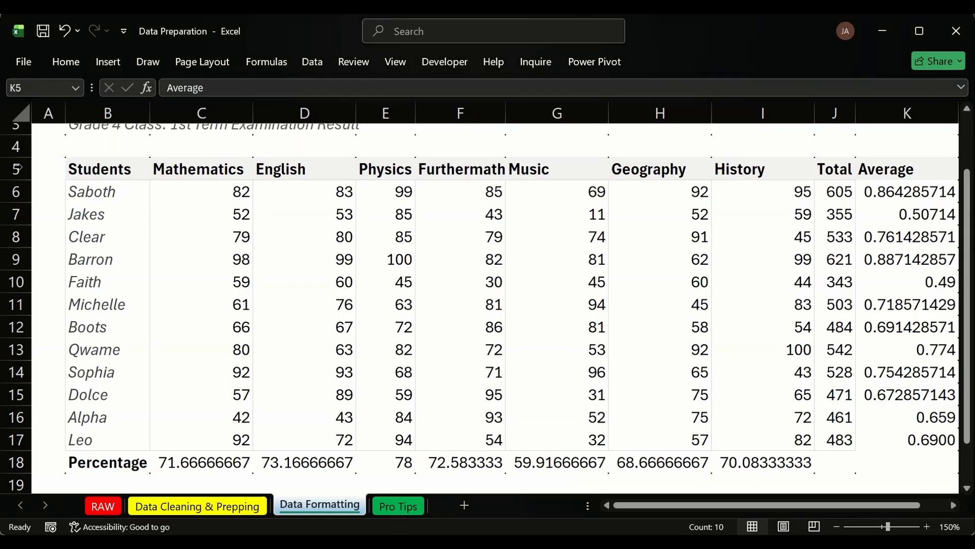
pyautogui.click(71, 64)
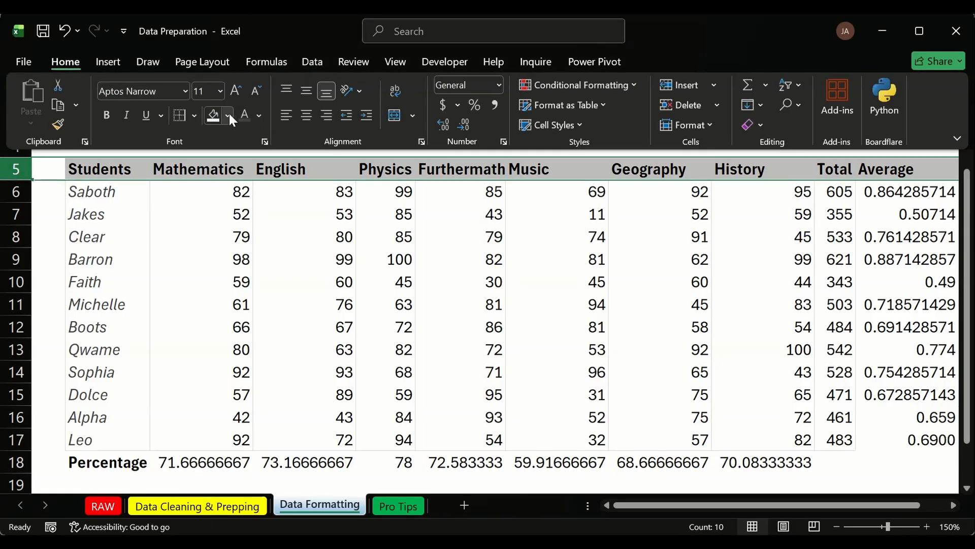
pyautogui.click(228, 116)
pyautogui.click(191, 115)
pyautogui.click(195, 116)
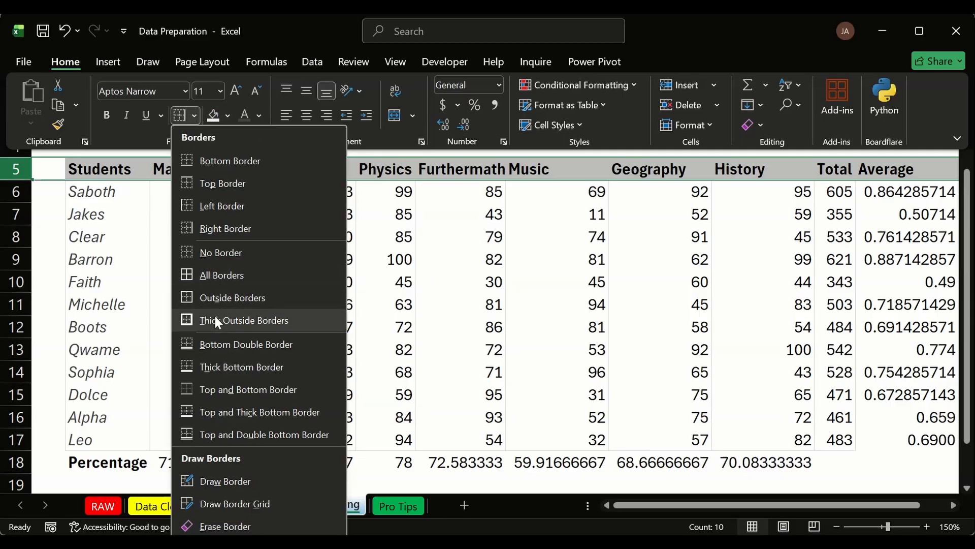
pyautogui.click(225, 275)
pyautogui.click(283, 252)
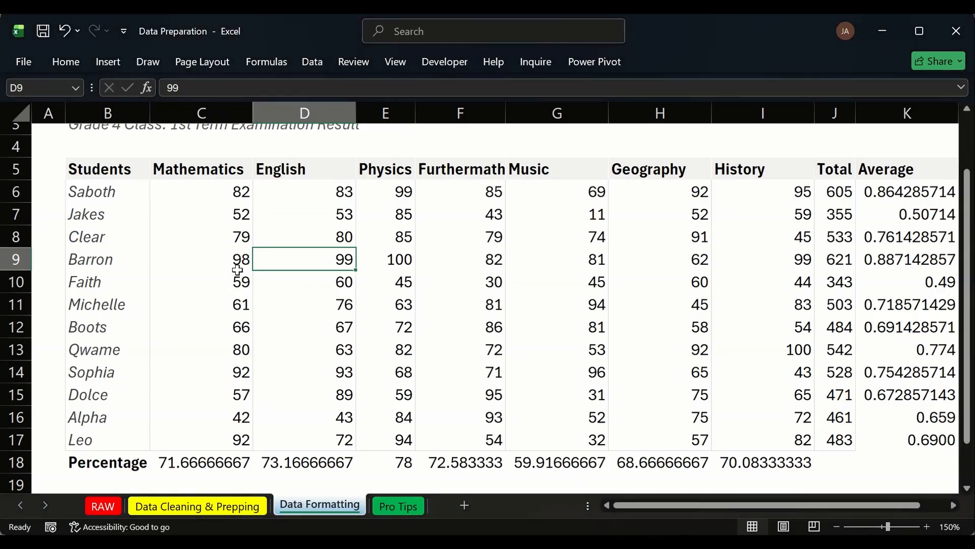
# Step: Copy the formatting of the header cells B5:J5 onto the Percentage row, B18:J18, with Format Painter
pyautogui.click(94, 218)
pyautogui.click(107, 195)
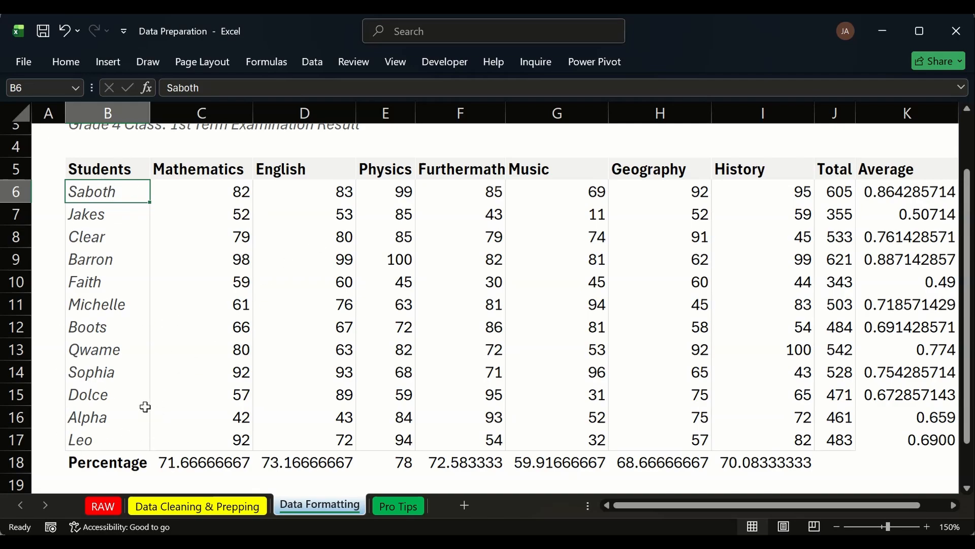
pyautogui.moveTo(99, 169); pyautogui.dragTo(828, 169)
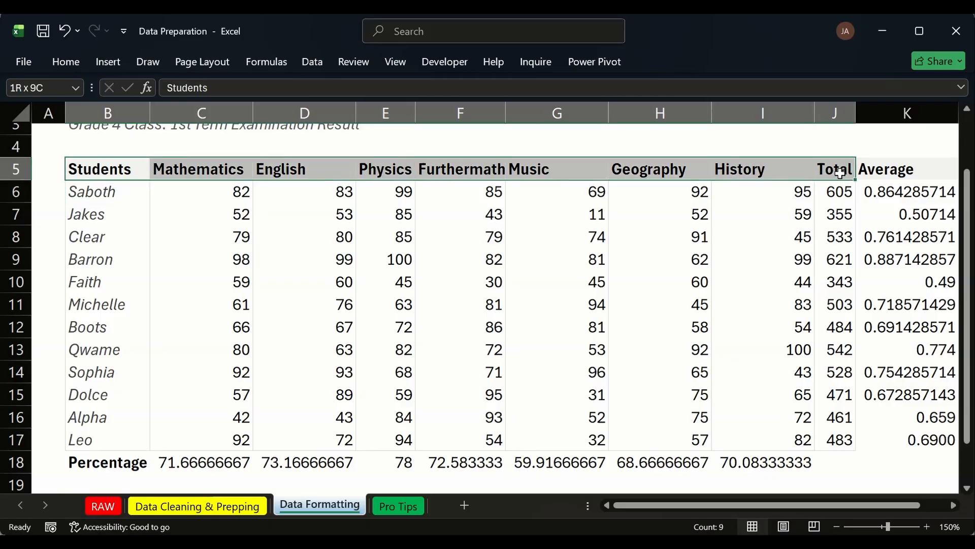
pyautogui.click(66, 62)
pyautogui.click(58, 125)
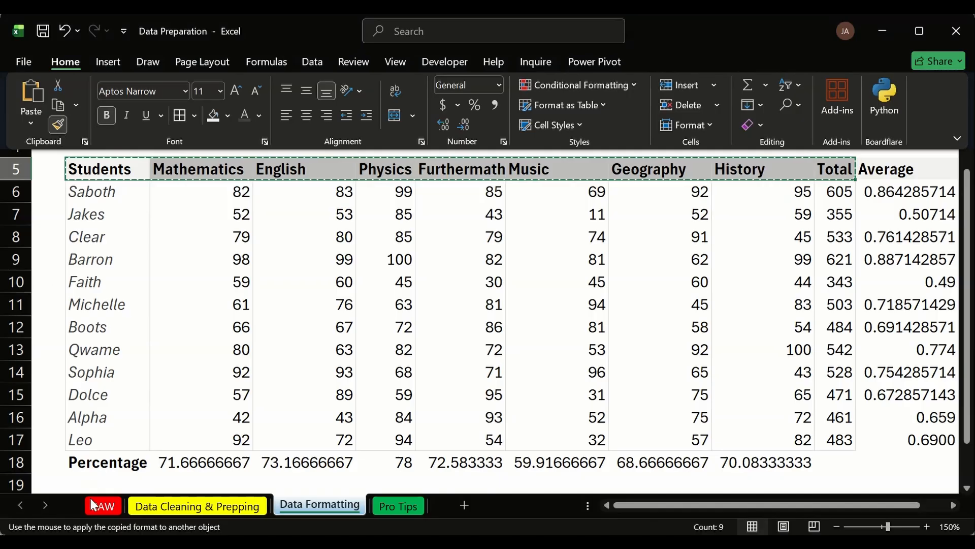
pyautogui.moveTo(91, 465); pyautogui.dragTo(838, 463)
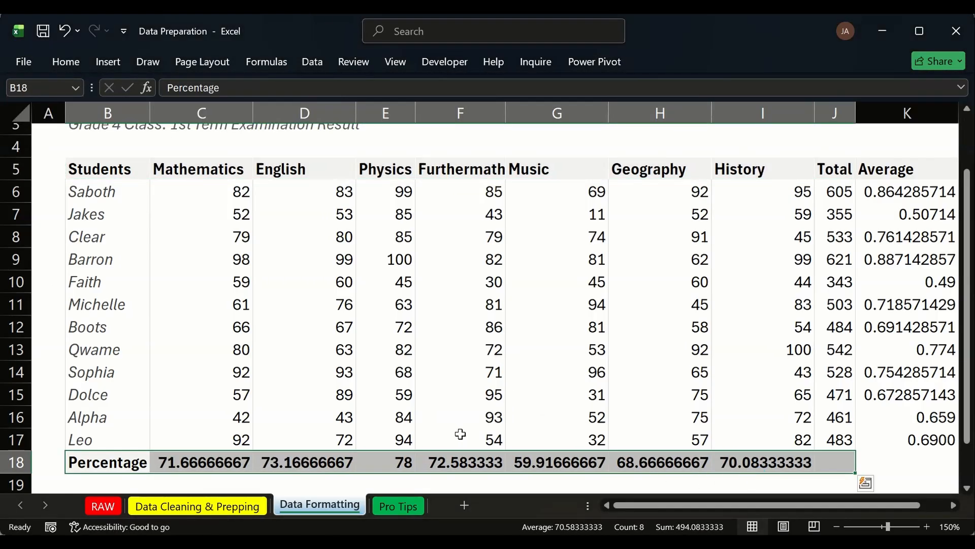
# Step: Reduce the font size of the subject percentages C18:I18 to 9 and make them italic
pyautogui.click(198, 463)
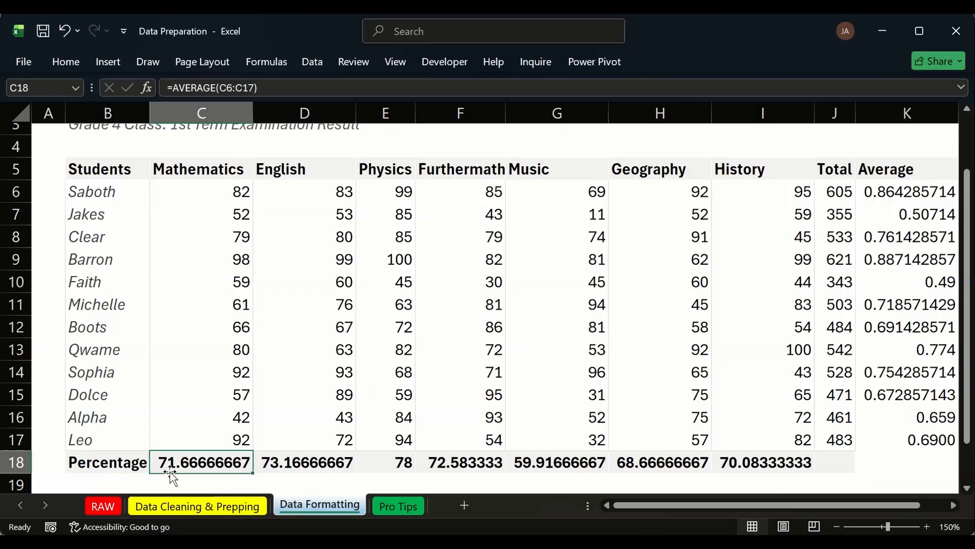
pyautogui.moveTo(188, 462); pyautogui.dragTo(793, 464)
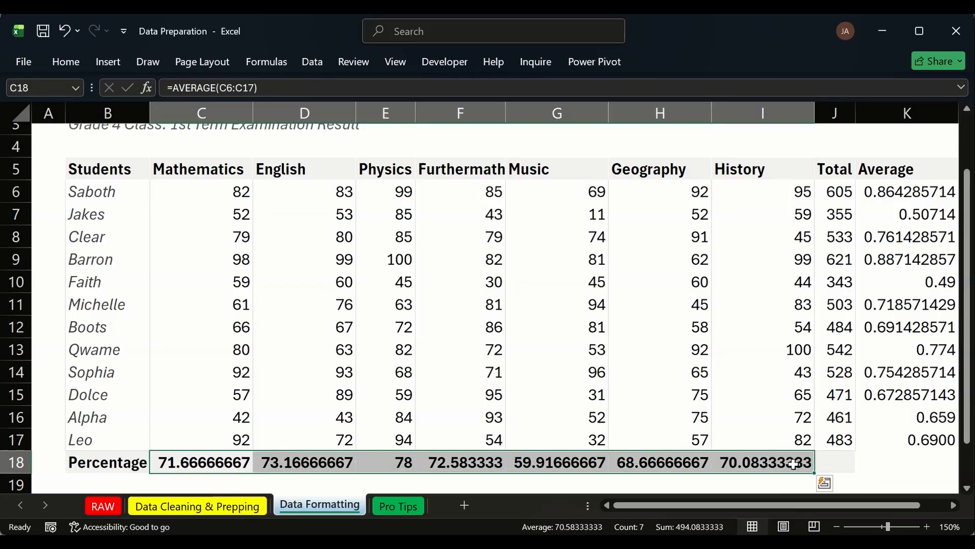
pyautogui.click(79, 65)
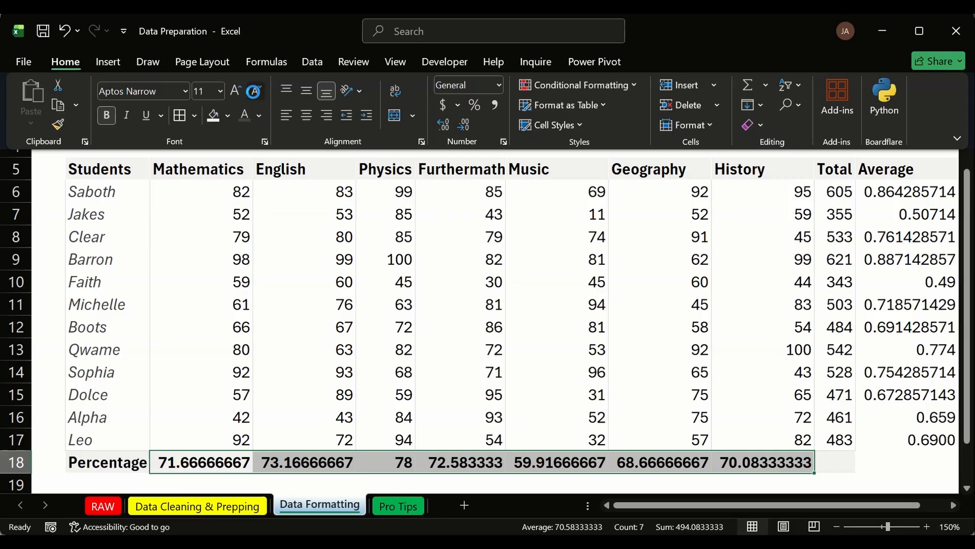
pyautogui.click(254, 91)
pyautogui.click(254, 91)
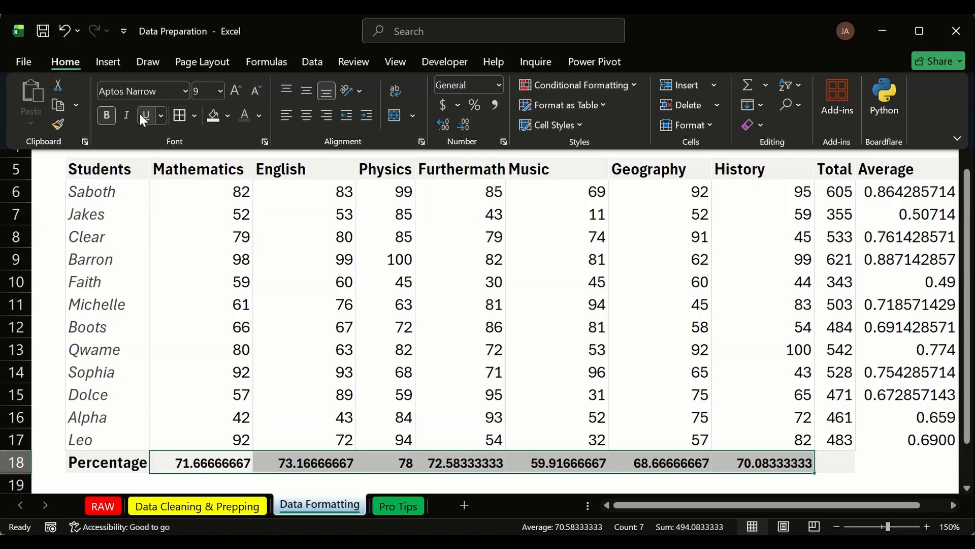
pyautogui.click(124, 115)
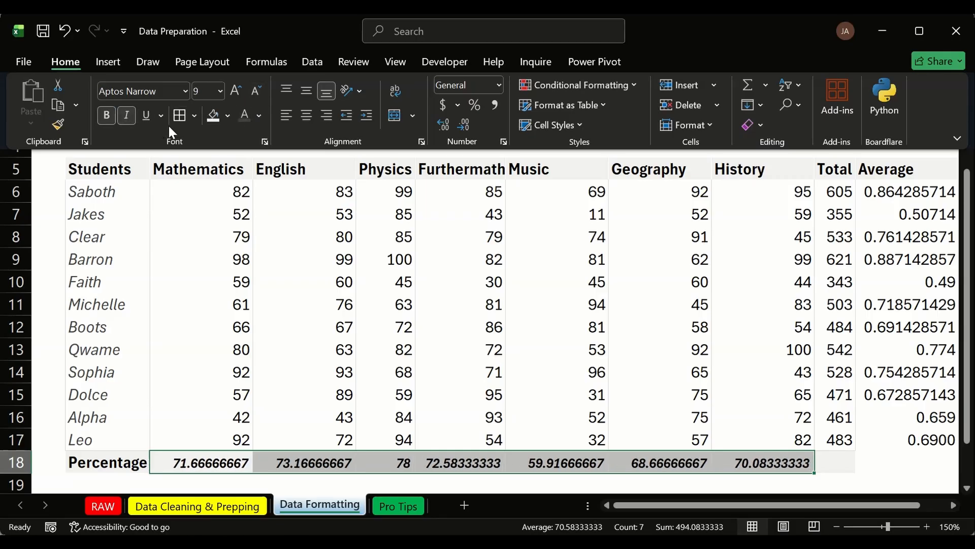
pyautogui.click(201, 322)
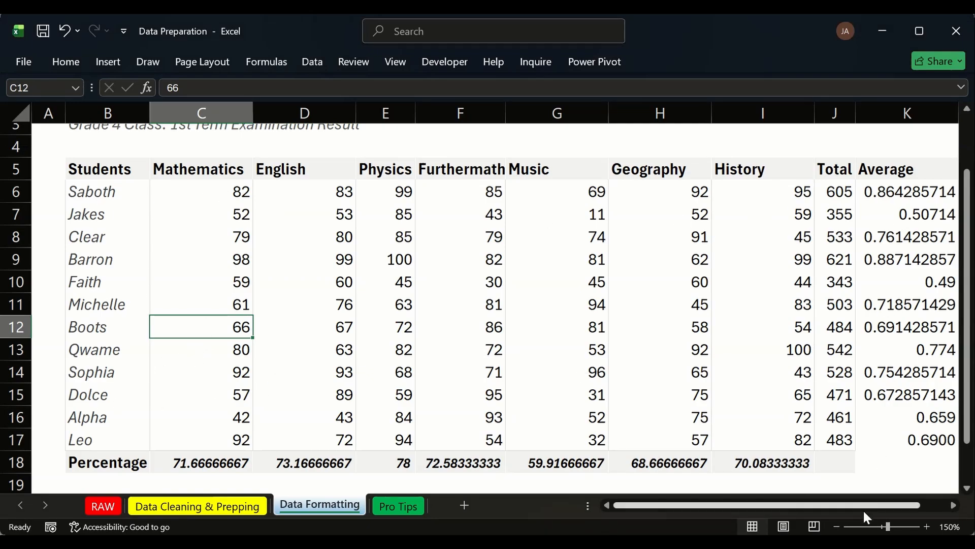
# Step: Copy the formatting of the History percentage cell I18 onto the Total and Average values, J6:K17, with Format Painter
pyautogui.moveTo(865, 506); pyautogui.dragTo(907, 501)
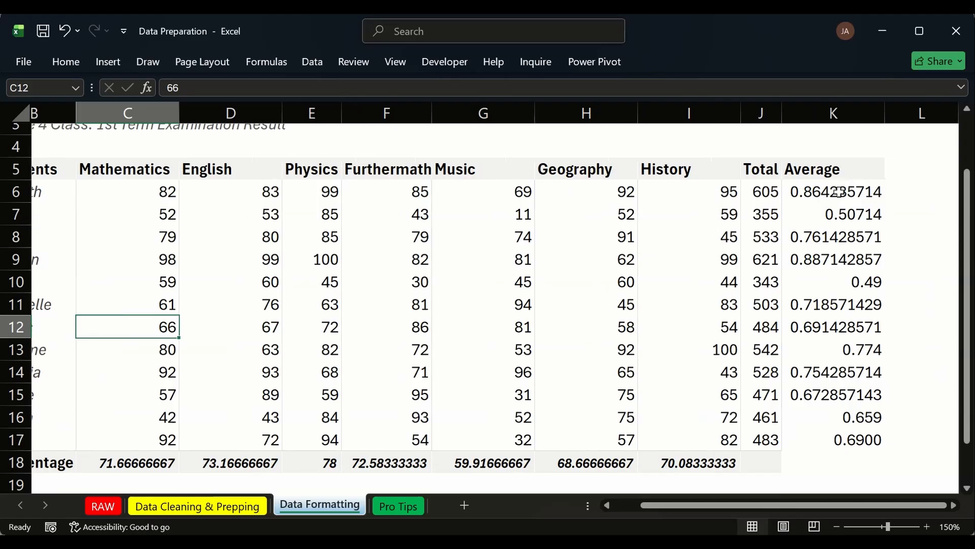
pyautogui.moveTo(841, 192); pyautogui.dragTo(833, 373)
pyautogui.moveTo(819, 425); pyautogui.dragTo(821, 437)
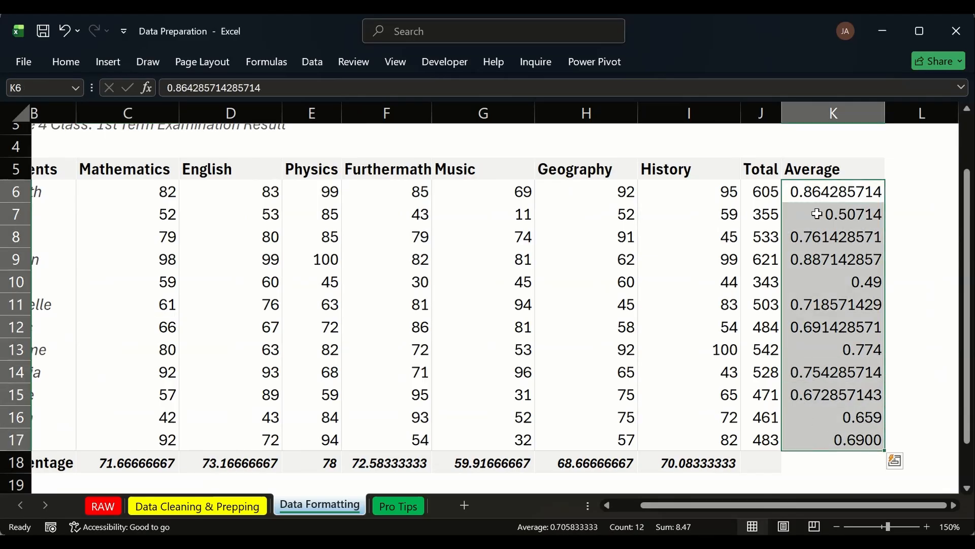
pyautogui.moveTo(763, 195); pyautogui.dragTo(842, 432)
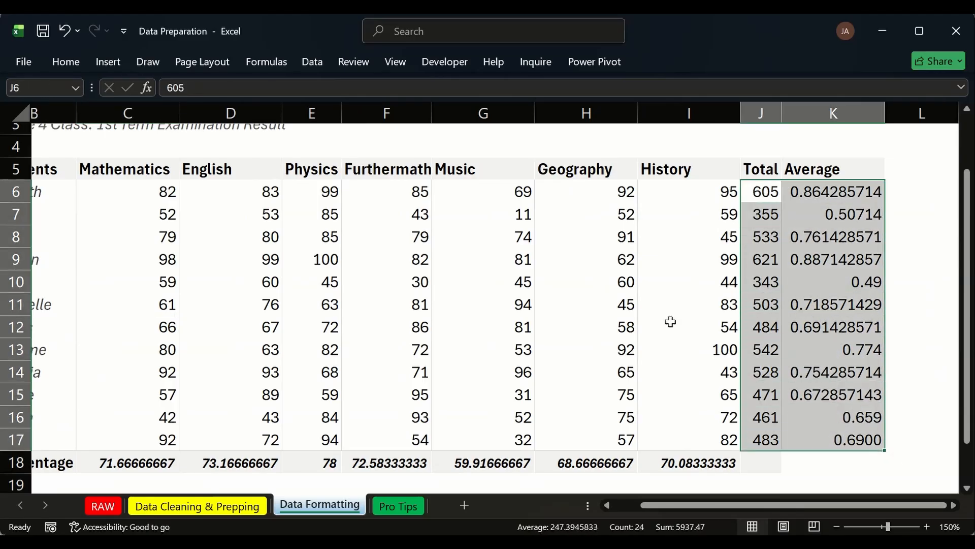
pyautogui.click(55, 65)
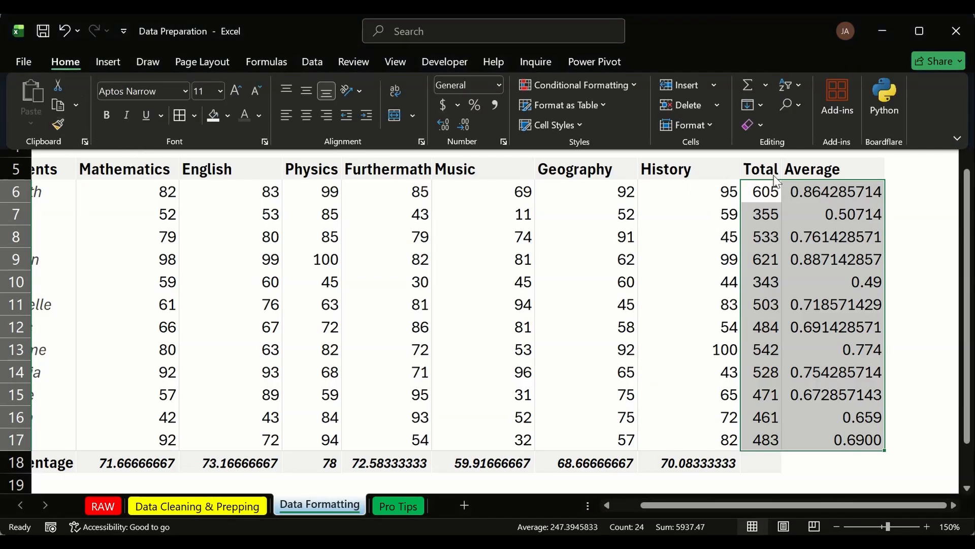
pyautogui.click(715, 462)
pyautogui.click(715, 462)
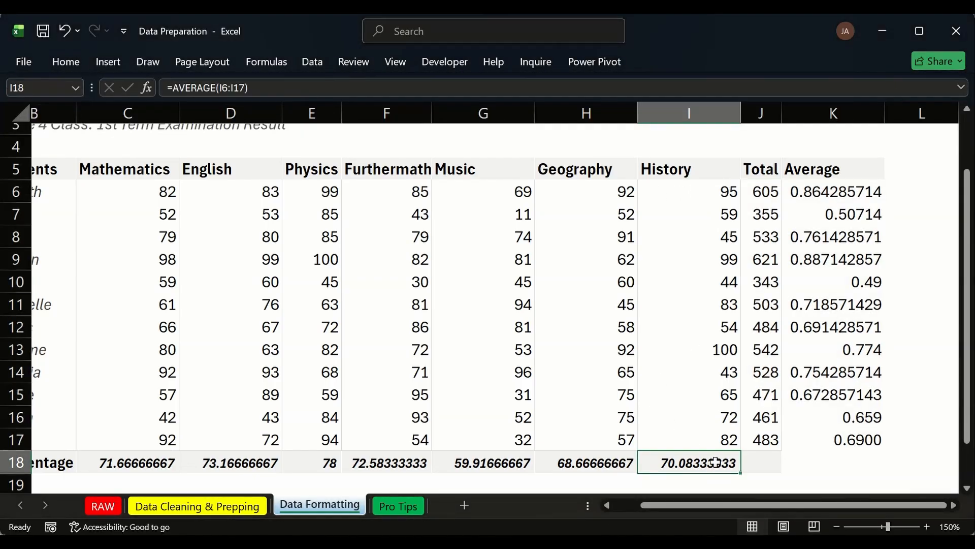
pyautogui.click(60, 65)
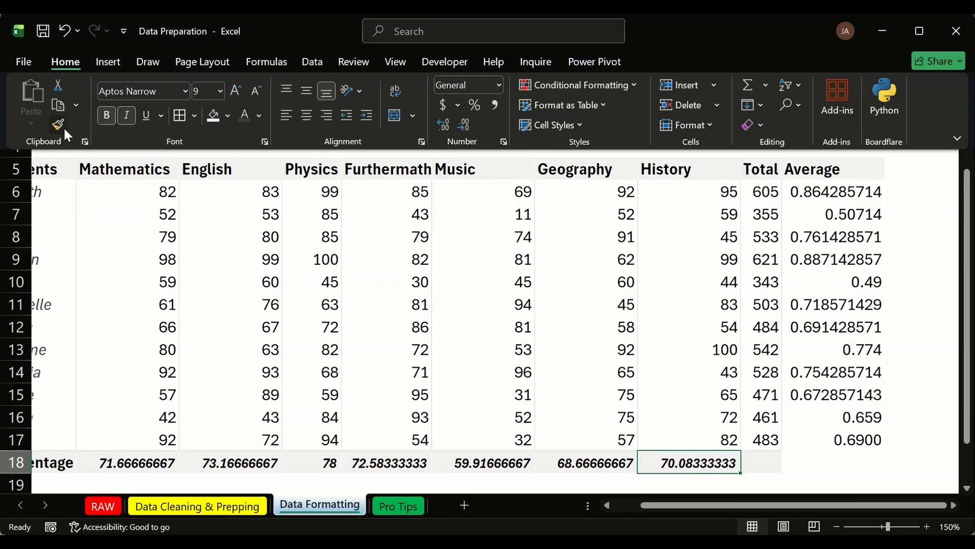
pyautogui.click(62, 126)
pyautogui.moveTo(759, 196)
pyautogui.mouseDown()
pyautogui.moveTo(838, 375)
pyautogui.moveTo(828, 444)
pyautogui.mouseUp()
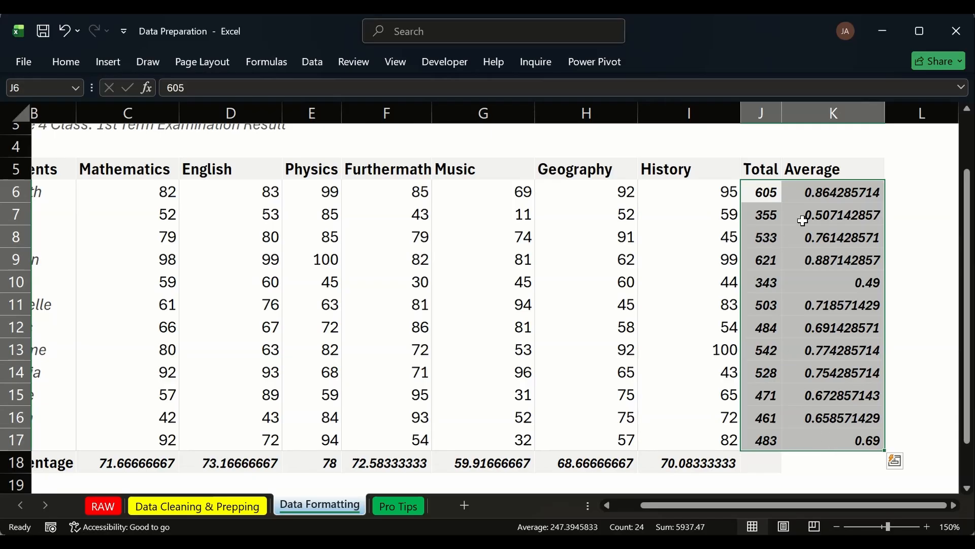
pyautogui.click(909, 208)
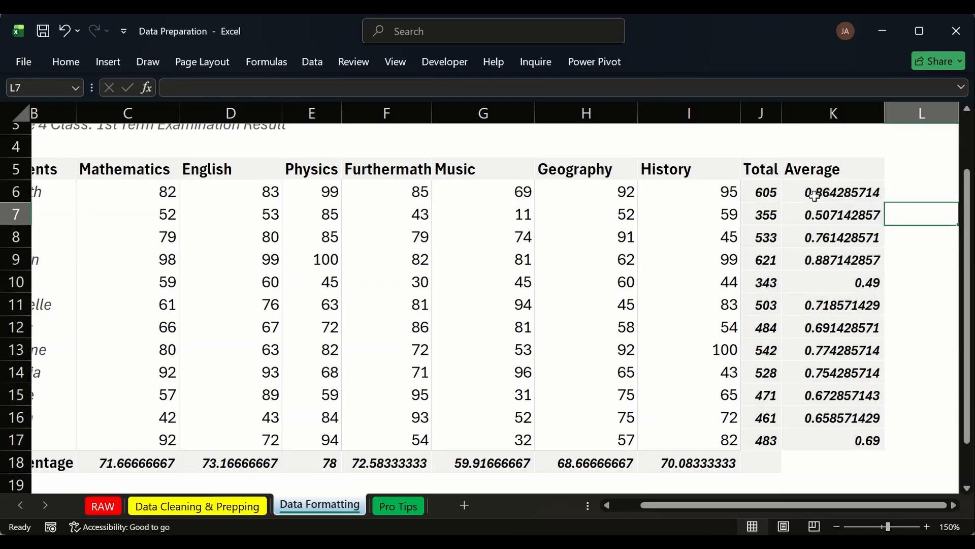
# Step: Fill the empty cells J18:K18 under Total and Average with a darker grey than the rest of the row
pyautogui.moveTo(779, 462); pyautogui.dragTo(817, 459)
pyautogui.click(790, 461)
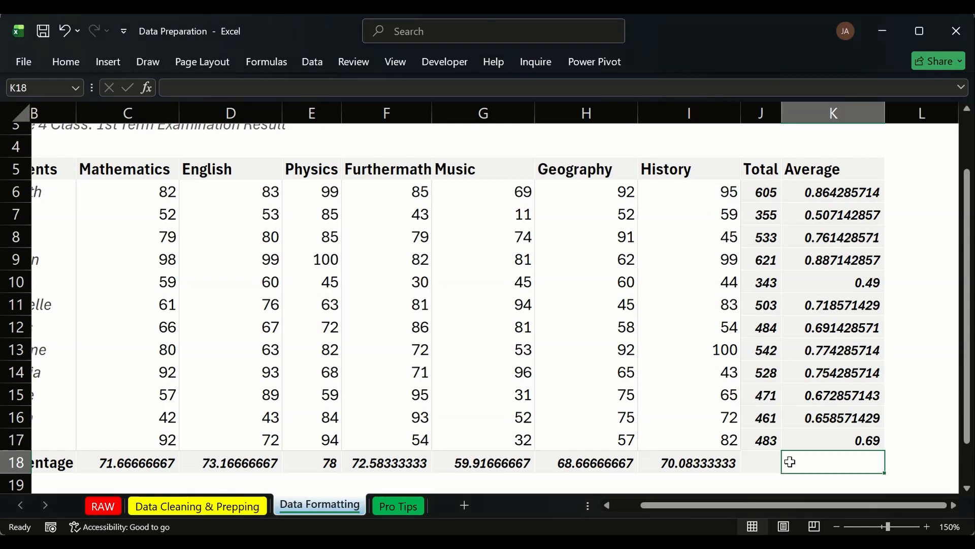
pyautogui.click(767, 463)
pyautogui.keyDown('shift'); pyautogui.click(793, 462); pyautogui.keyUp('shift')
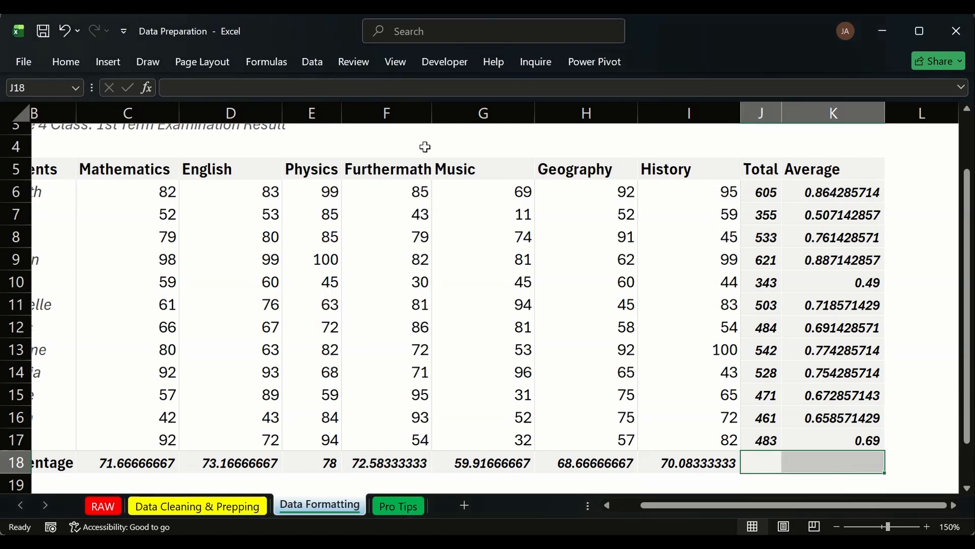
pyautogui.click(77, 63)
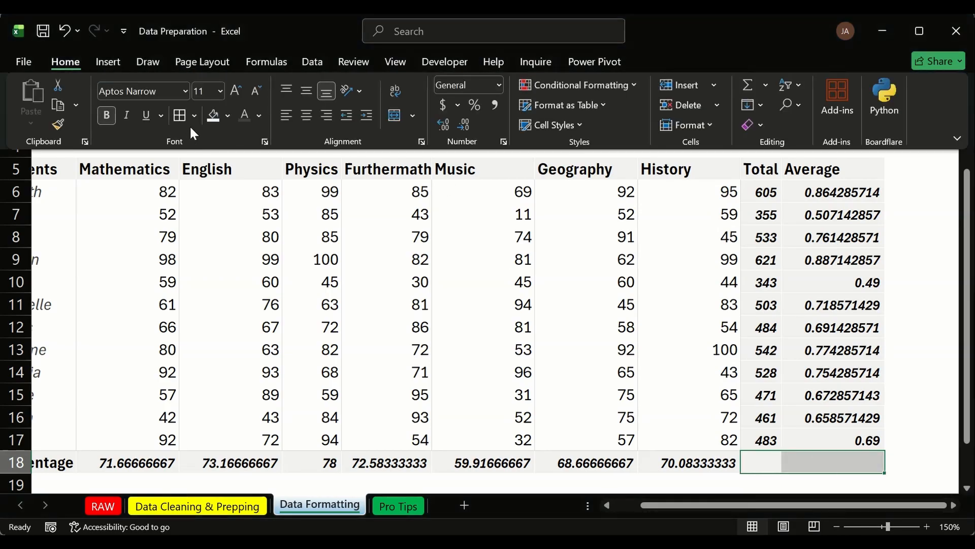
pyautogui.click(227, 115)
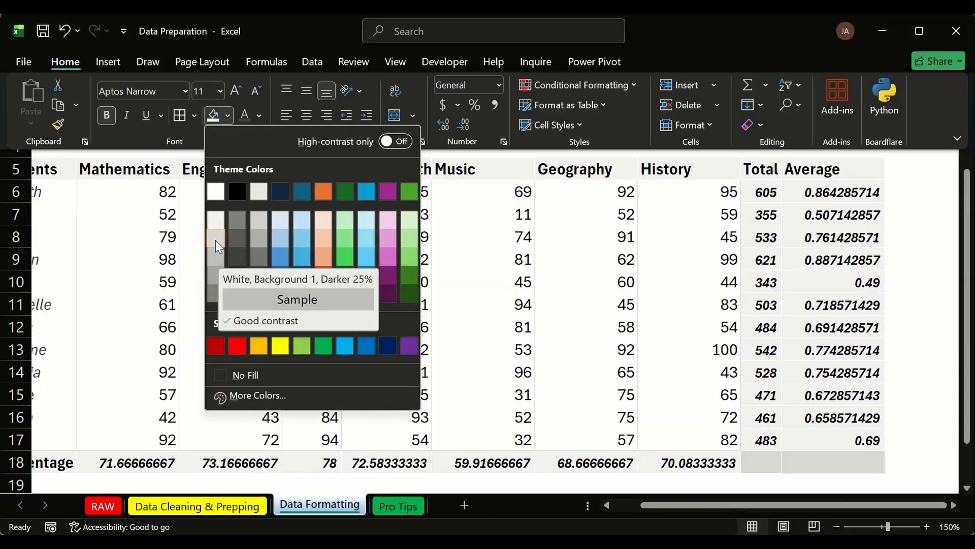
pyautogui.click(217, 254)
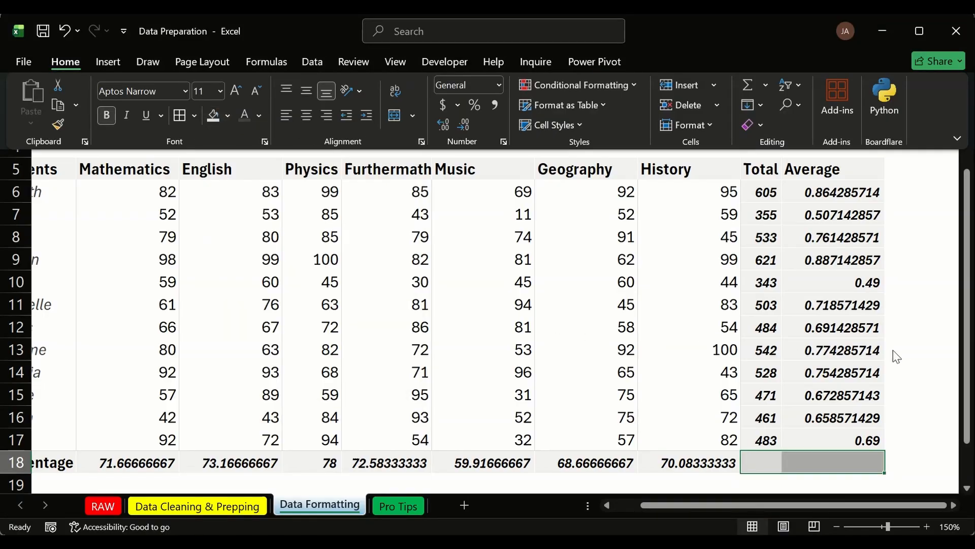
pyautogui.click(902, 371)
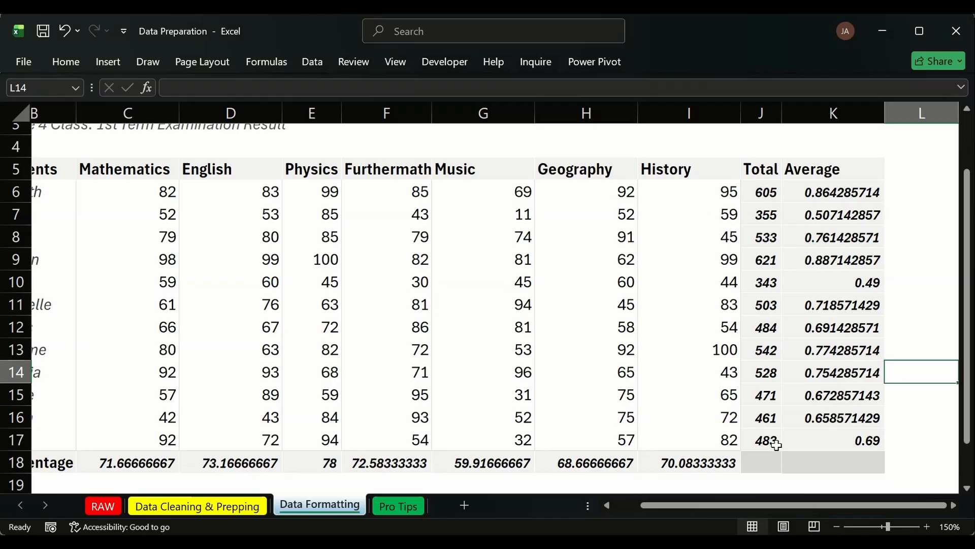
pyautogui.click(673, 390)
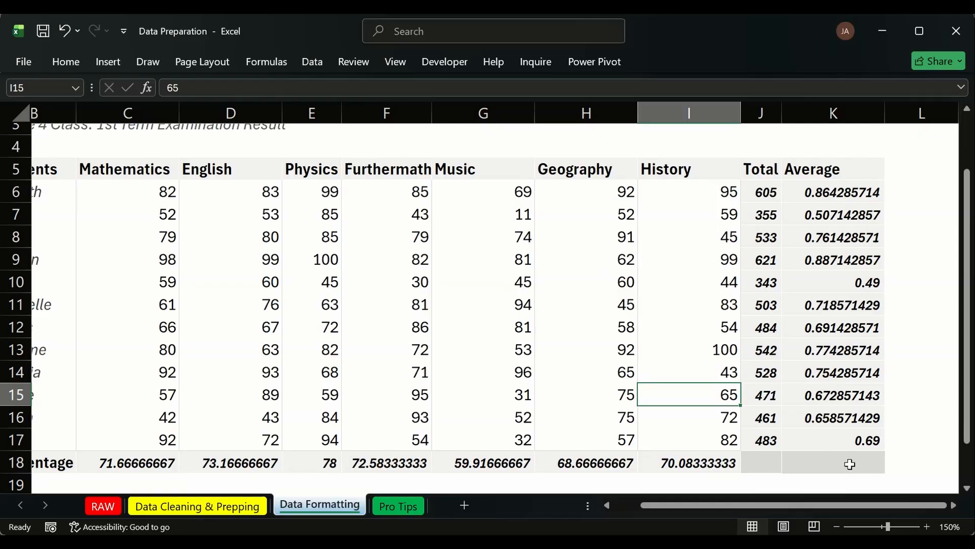
pyautogui.moveTo(850, 464)
pyautogui.mouseDown()
pyautogui.moveTo(533, 344)
pyautogui.moveTo(305, 233)
pyautogui.moveTo(102, 170)
pyautogui.moveTo(189, 196)
pyautogui.mouseUp()
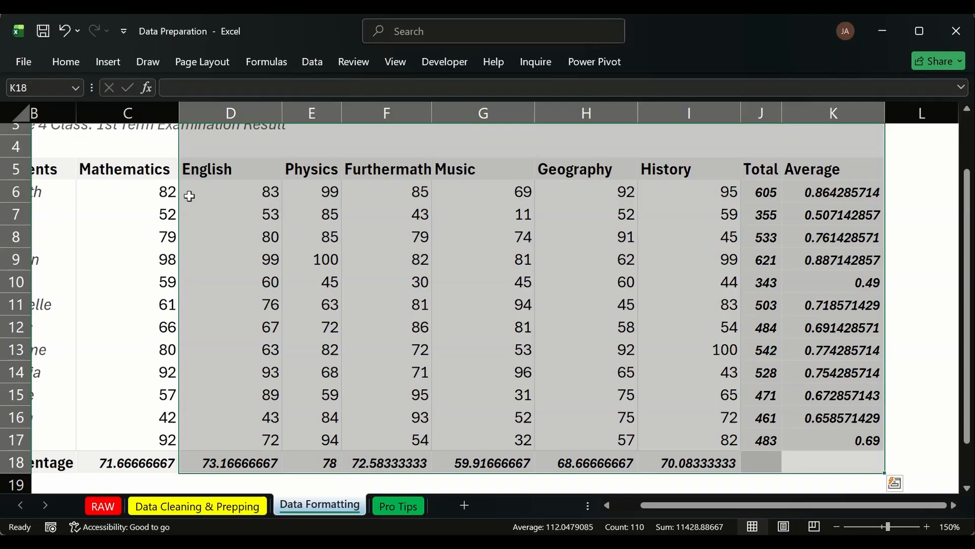
pyautogui.moveTo(678, 504); pyautogui.dragTo(462, 489)
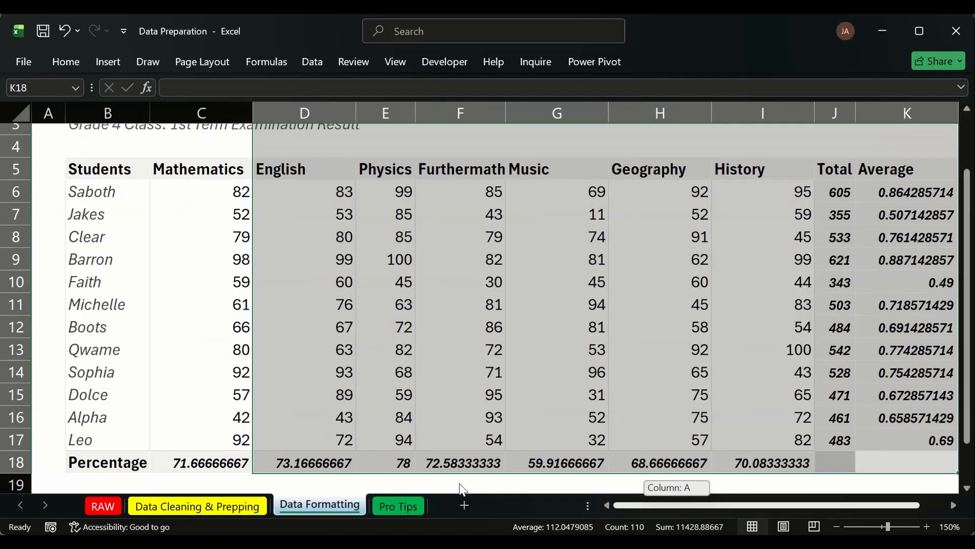
pyautogui.click(145, 235)
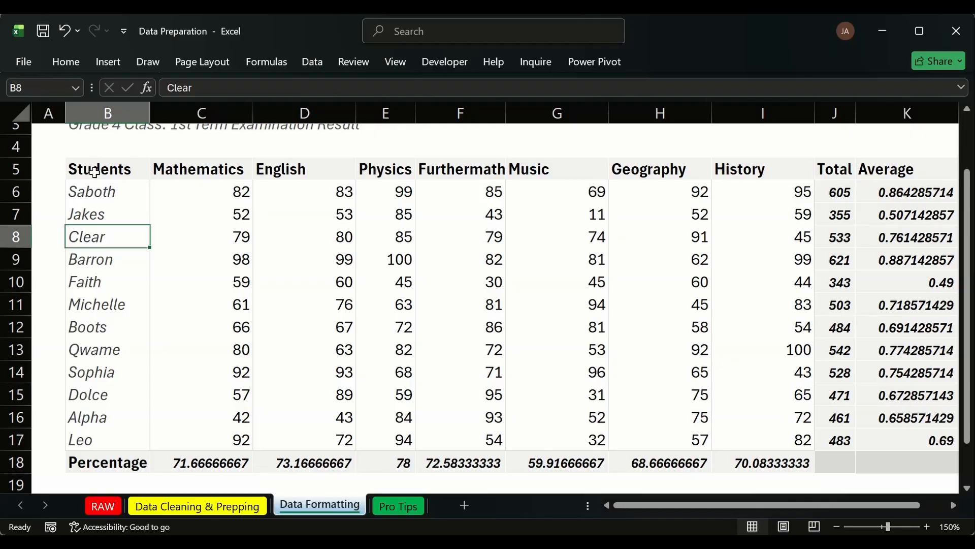
# Step: Copy the score table B5:K18 and paste only its values into the RAW sheet, starting at A14
pyautogui.moveTo(74, 170); pyautogui.dragTo(928, 457)
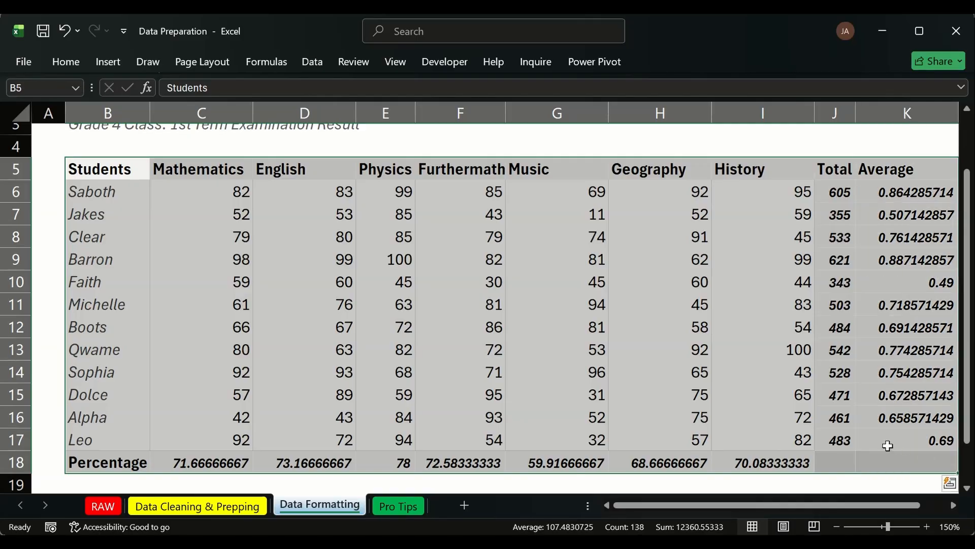
pyautogui.hotkey('ctrl', 'c')
pyautogui.click(103, 506)
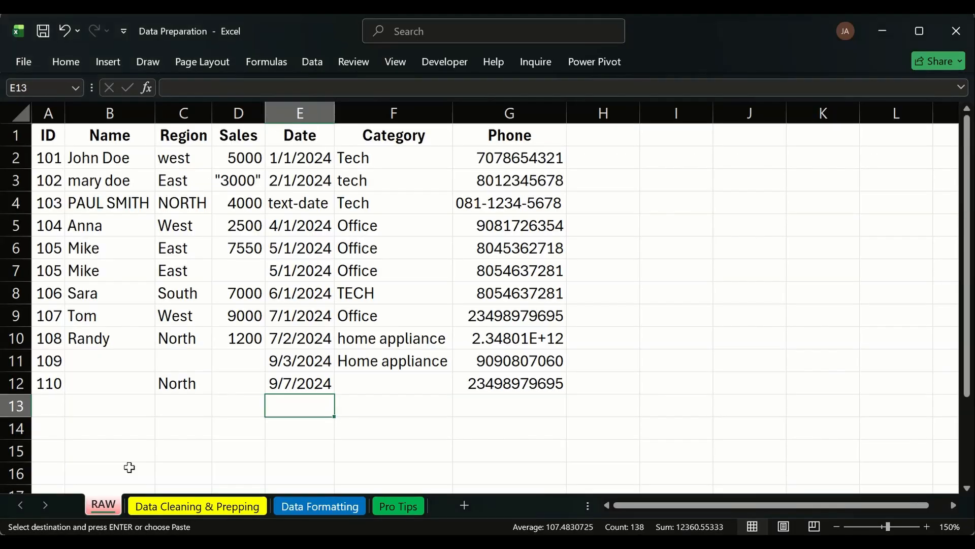
pyautogui.scroll(-4, 200, 363)
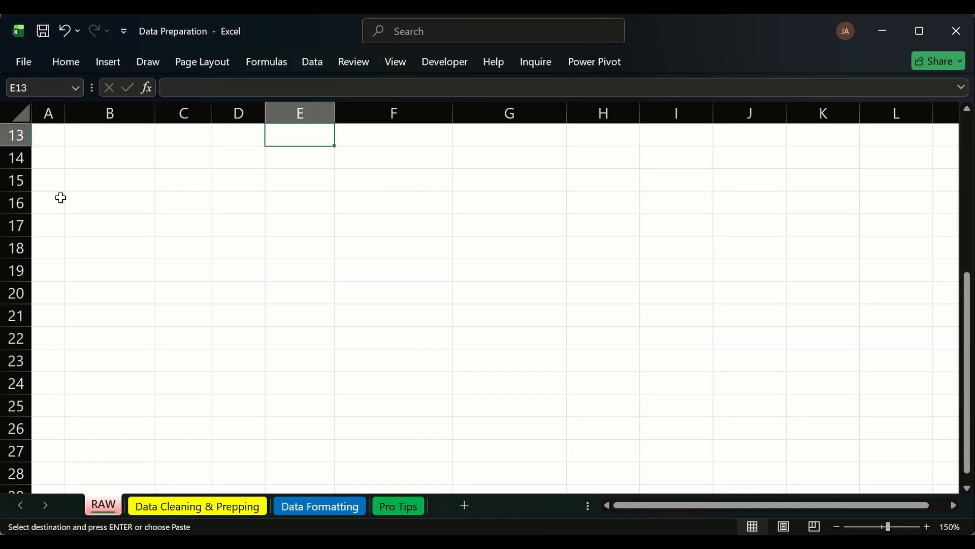
pyautogui.scroll(4, 61, 198)
pyautogui.scroll(-2, 71, 188)
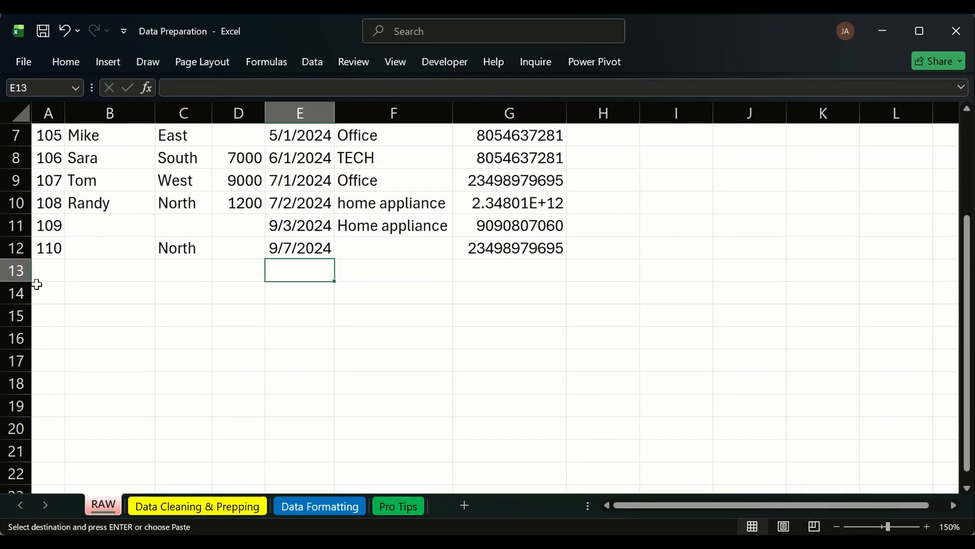
pyautogui.click(40, 292)
pyautogui.hotkey('ctrl', 'alt', 'v')
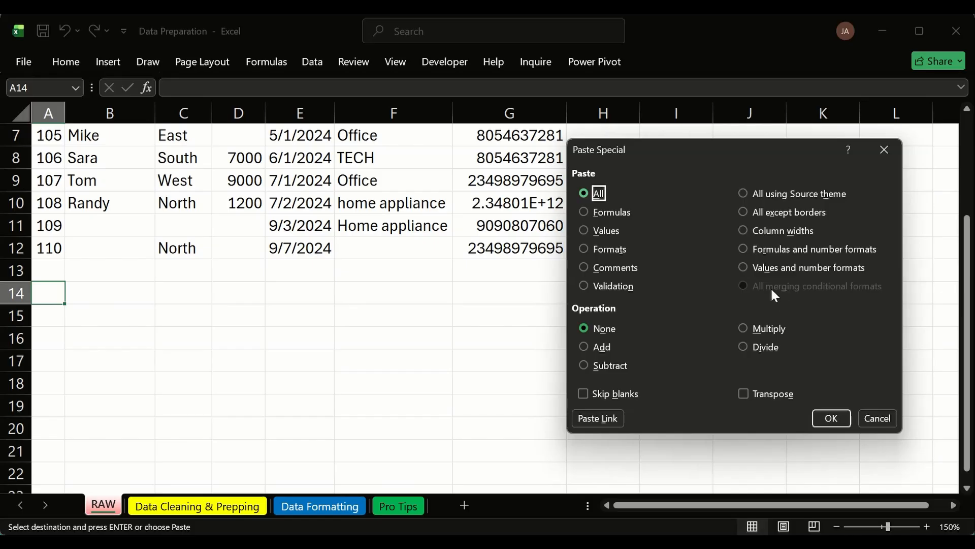
pyautogui.click(583, 230)
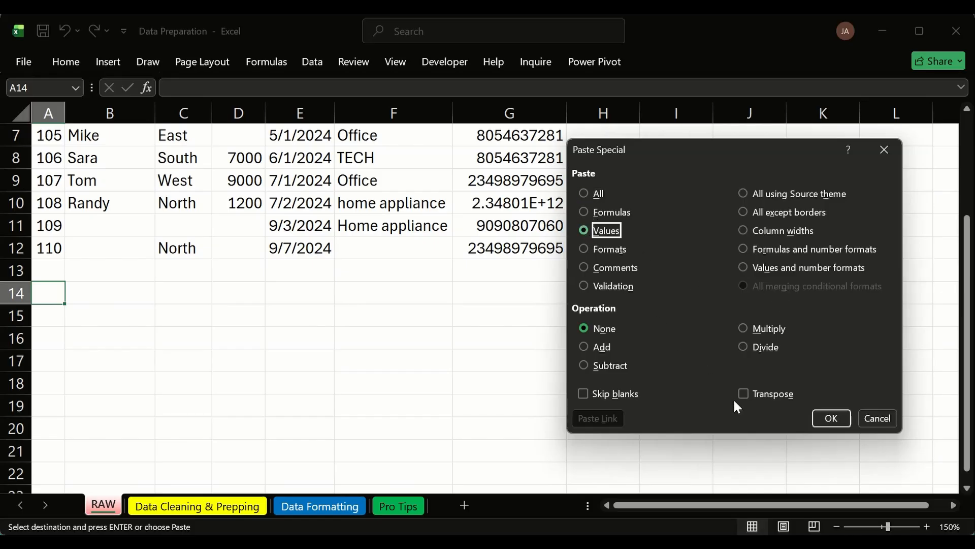
pyautogui.click(831, 417)
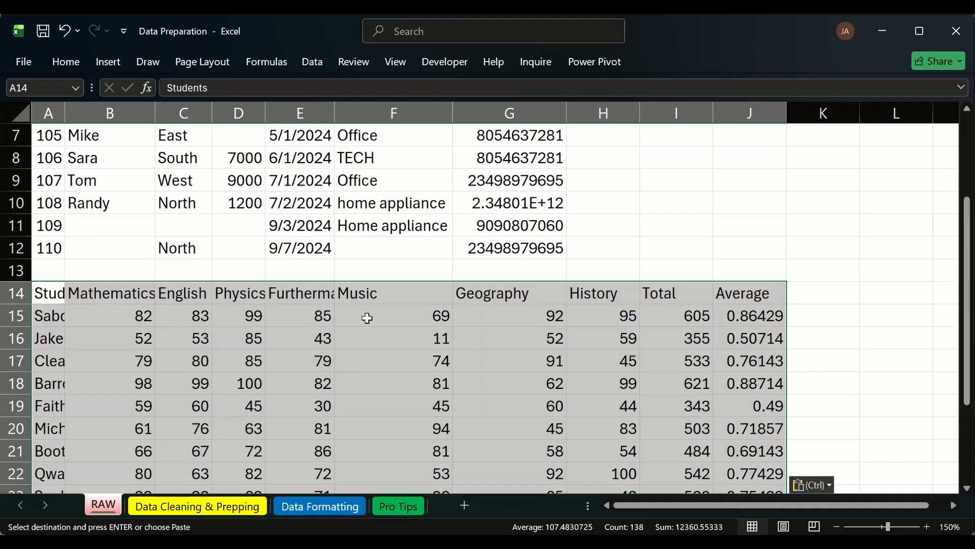
# Step: Return from the RAW sheet to the Data Formatting sheet and cancel the active copy of the score table
pyautogui.click(365, 315)
pyautogui.scroll(-2, 549, 330)
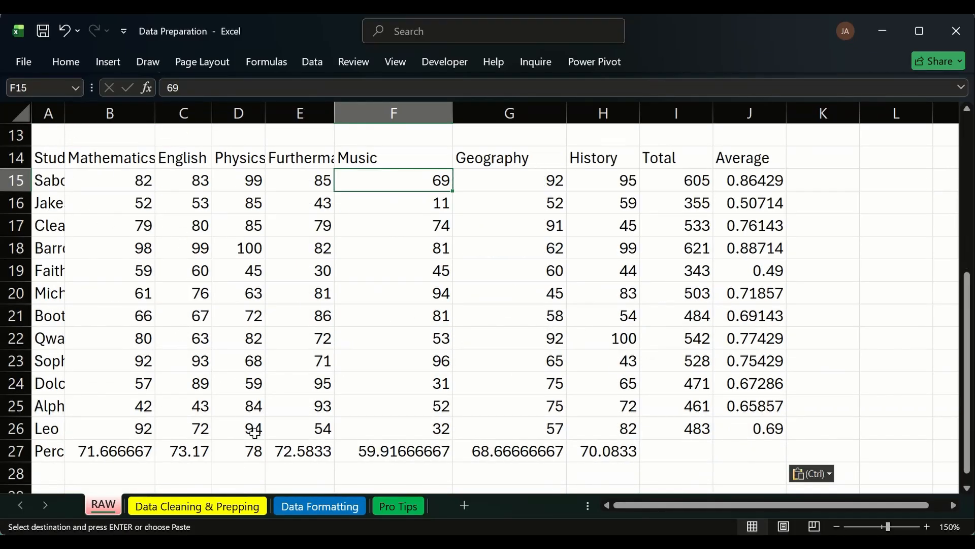
pyautogui.click(322, 507)
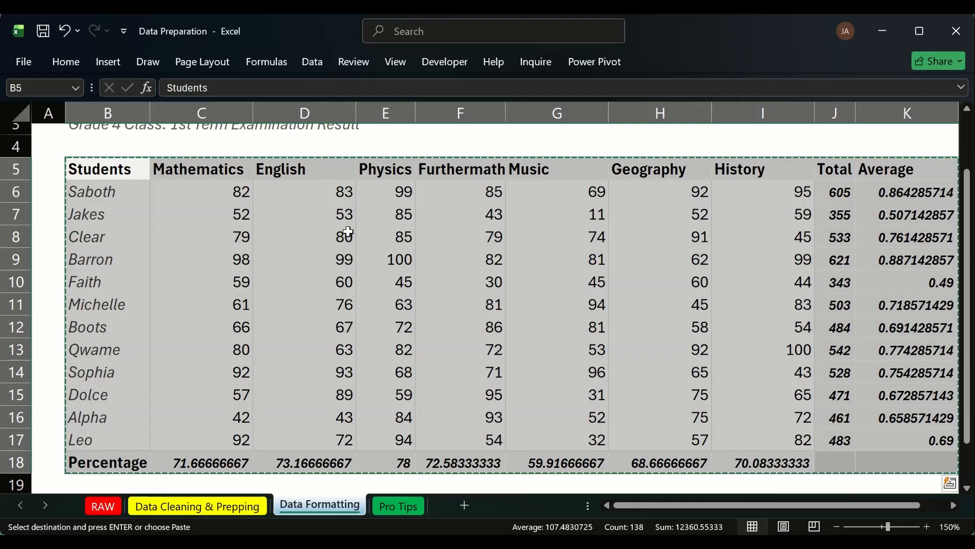
pyautogui.click(334, 176)
pyautogui.click(340, 213)
pyautogui.press('Escape')
pyautogui.click(276, 238)
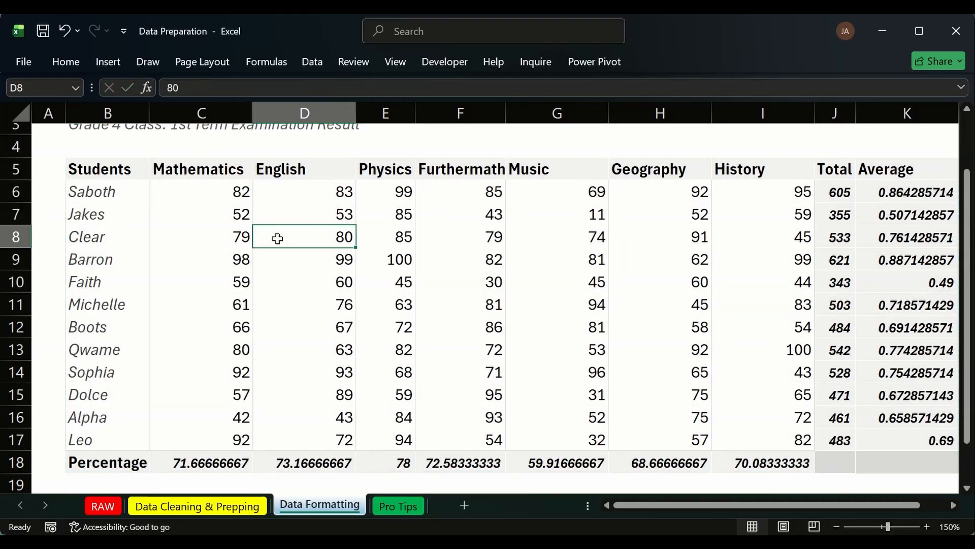
pyautogui.click(199, 195)
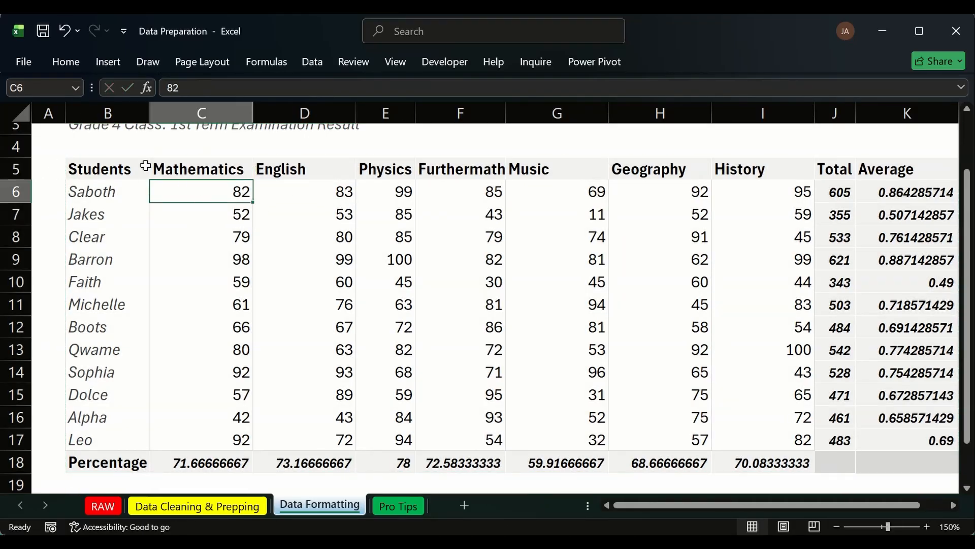
pyautogui.click(497, 307)
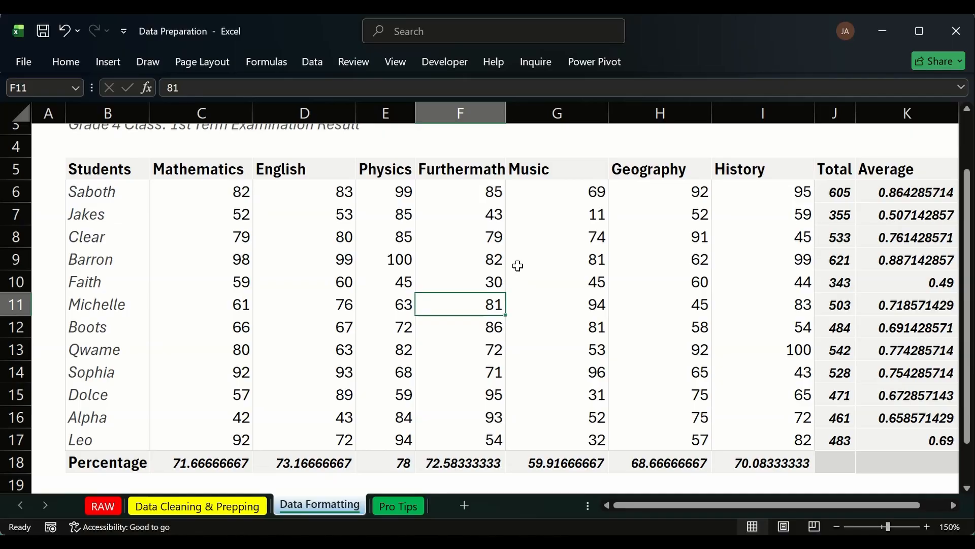
# Step: With the header row B5:K5 selected, set the border line color to a light grey theme shade
pyautogui.moveTo(99, 164); pyautogui.dragTo(883, 169)
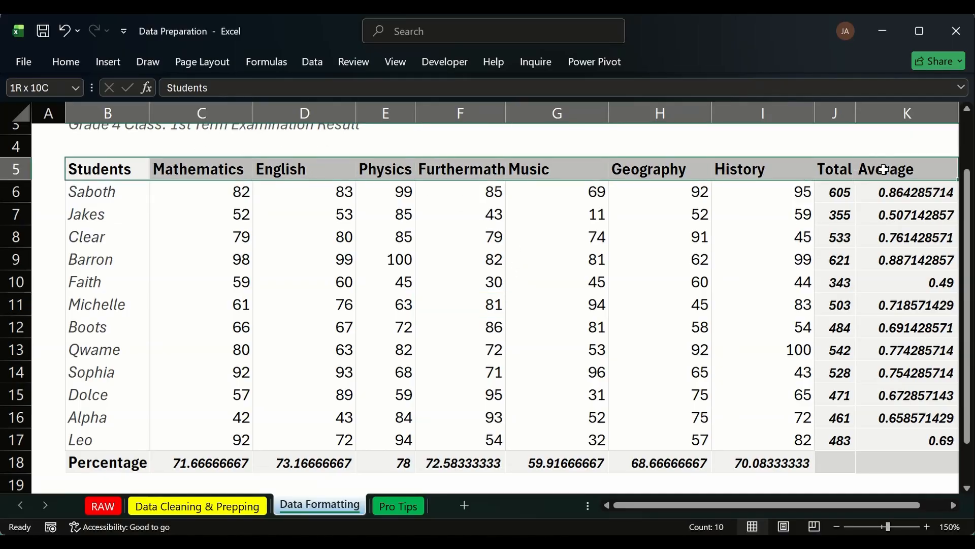
pyautogui.click(58, 59)
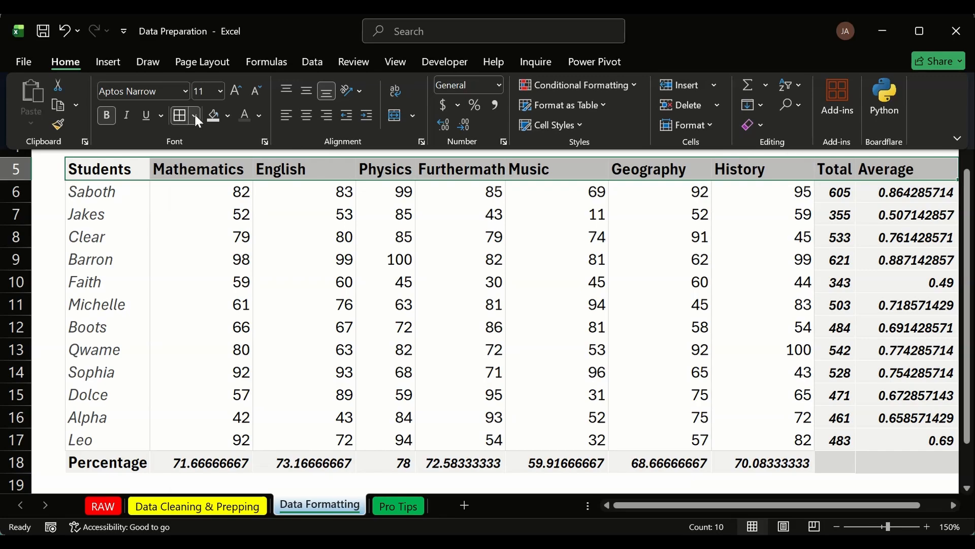
pyautogui.click(195, 116)
pyautogui.scroll(-3, 283, 484)
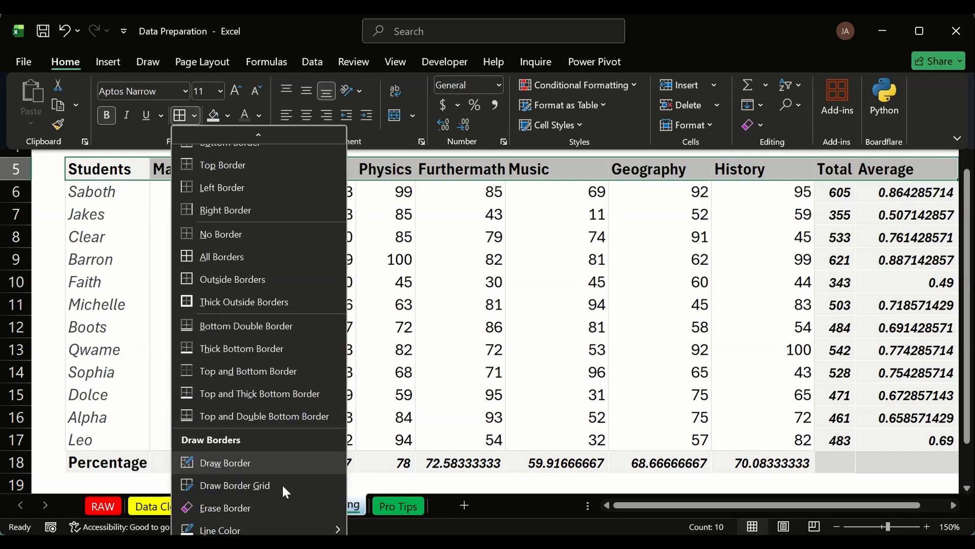
pyautogui.scroll(3, 313, 506)
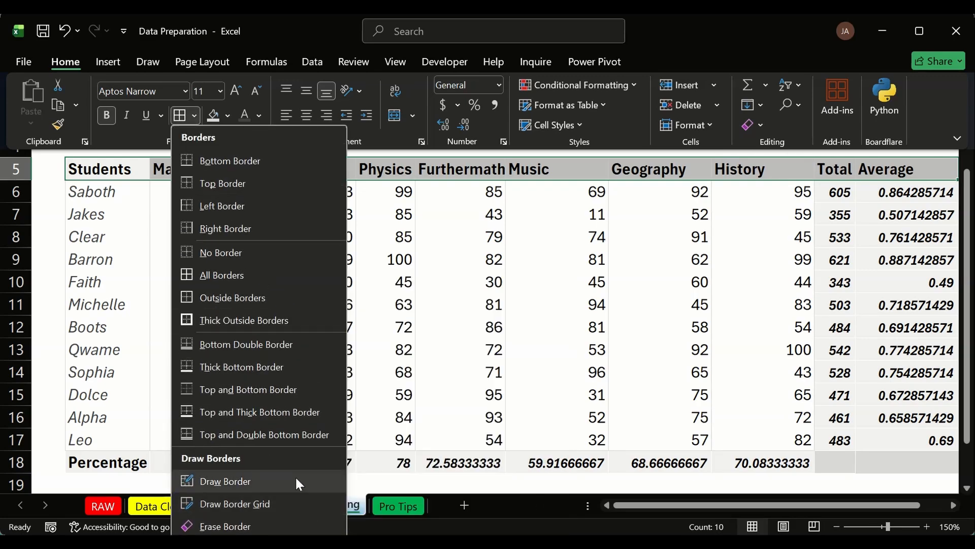
pyautogui.scroll(-2, 295, 475)
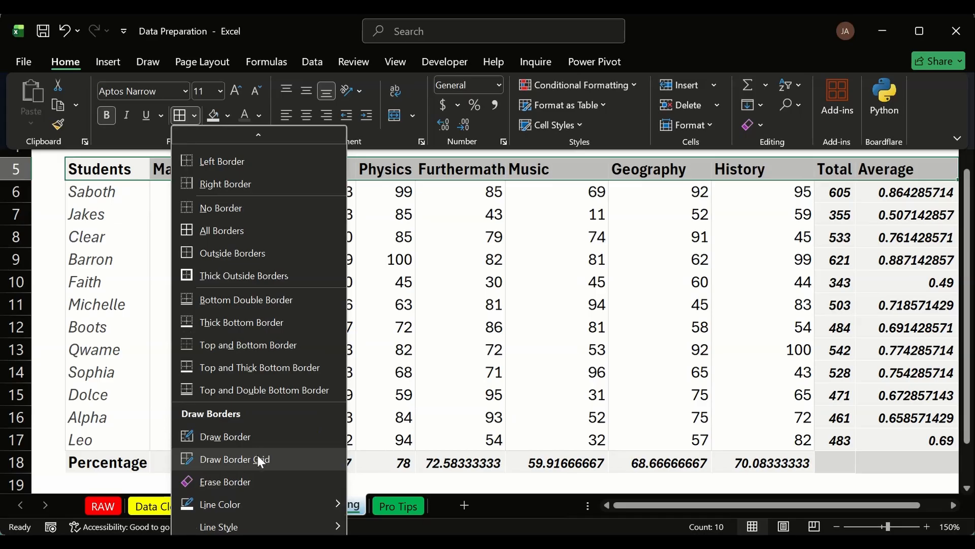
pyautogui.moveTo(325, 526)
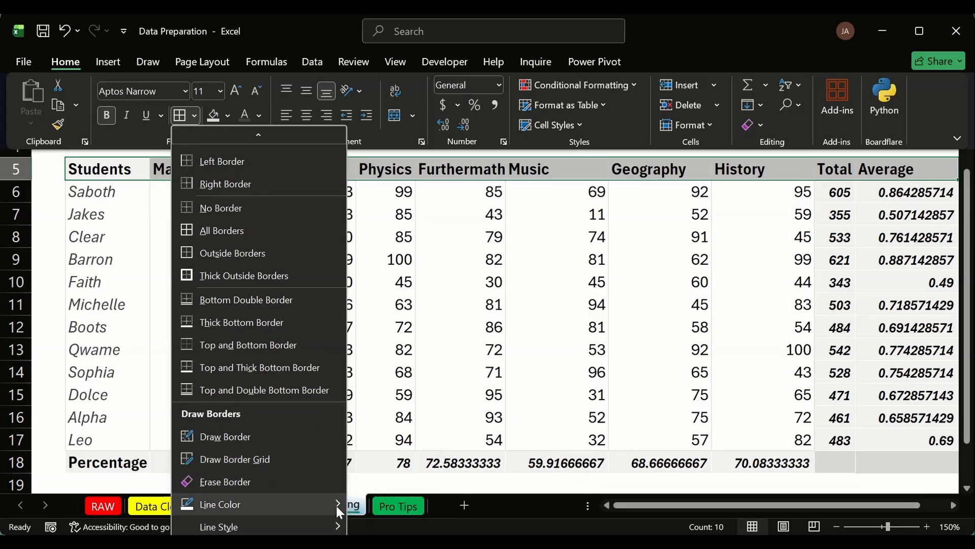
pyautogui.moveTo(336, 505)
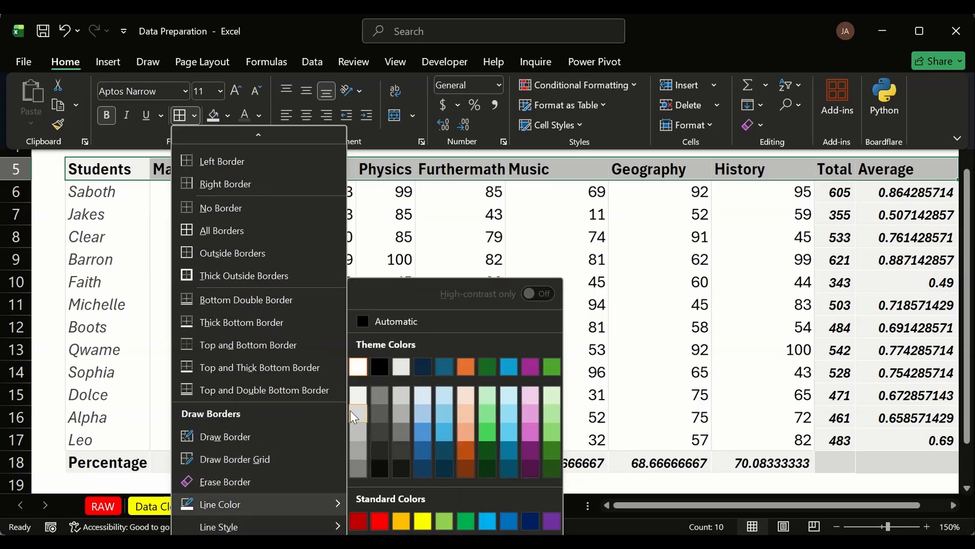
pyautogui.click(359, 432)
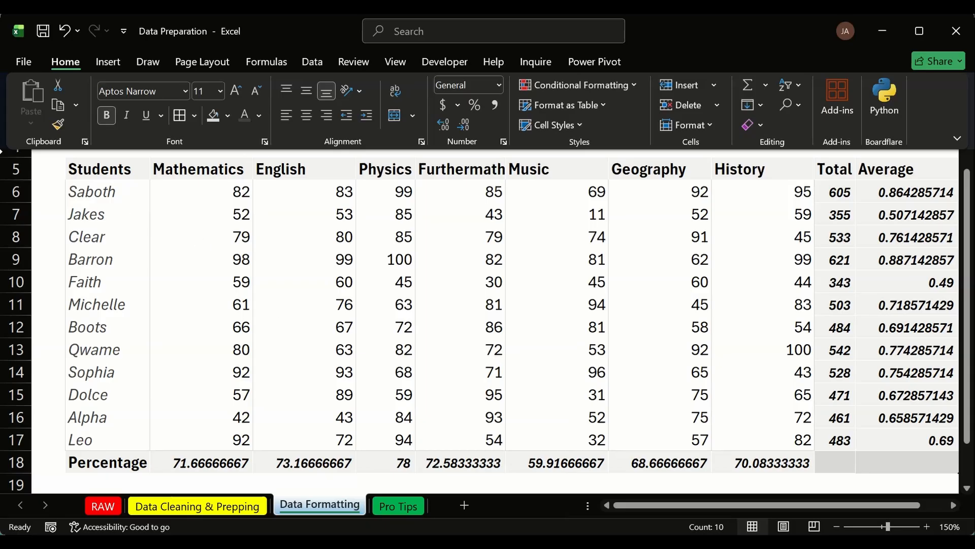
# Step: Apply Outside Borders to the header row B5:K5 of the score table
pyautogui.click(10, 167)
pyautogui.click(83, 168)
pyautogui.moveTo(83, 168); pyautogui.dragTo(740, 161)
pyautogui.click(561, 167)
pyautogui.moveTo(131, 173); pyautogui.dragTo(901, 161)
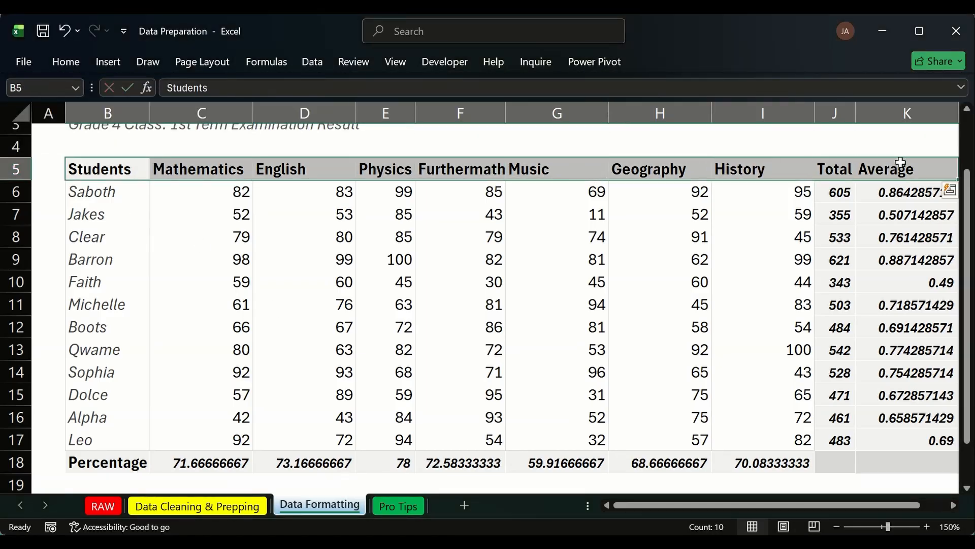
pyautogui.click(71, 61)
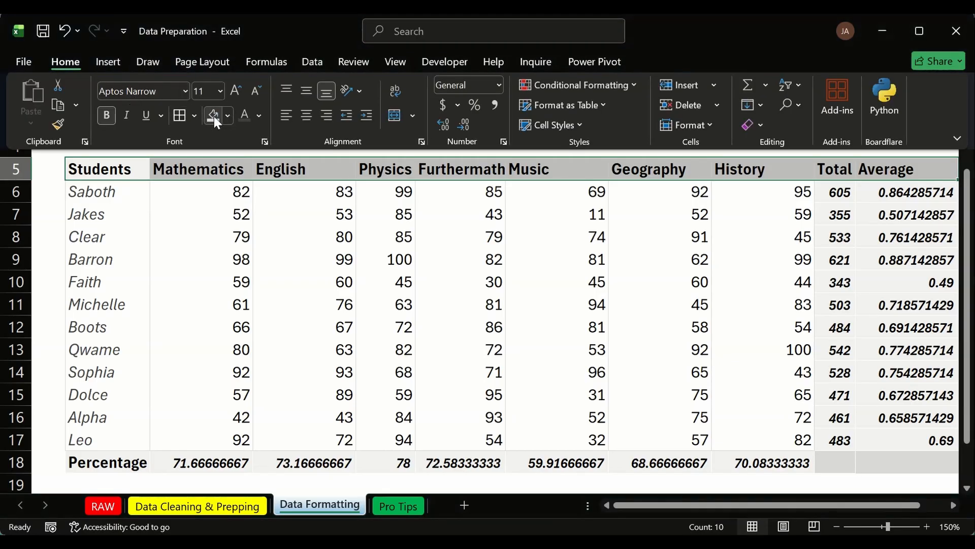
pyautogui.click(194, 116)
pyautogui.click(232, 297)
pyautogui.click(374, 238)
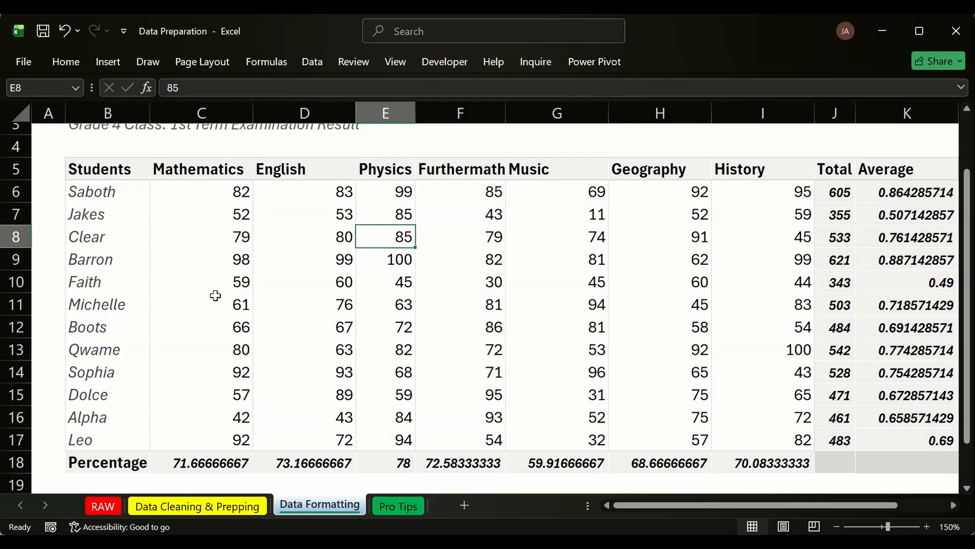
# Step: Examine the subject scores, the Average values in K6:K17 and the subject percentages in C18:I18
pyautogui.moveTo(198, 194); pyautogui.dragTo(207, 433)
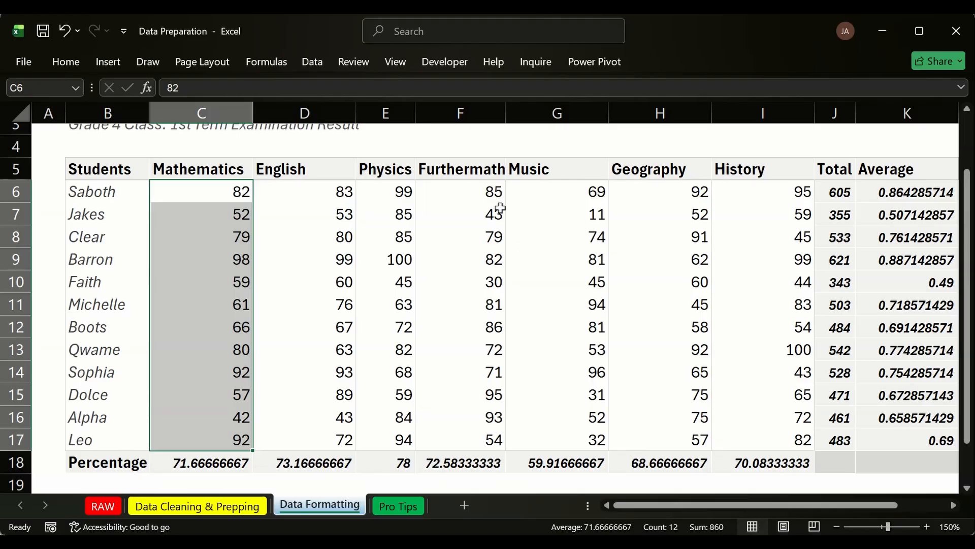
pyautogui.click(328, 196)
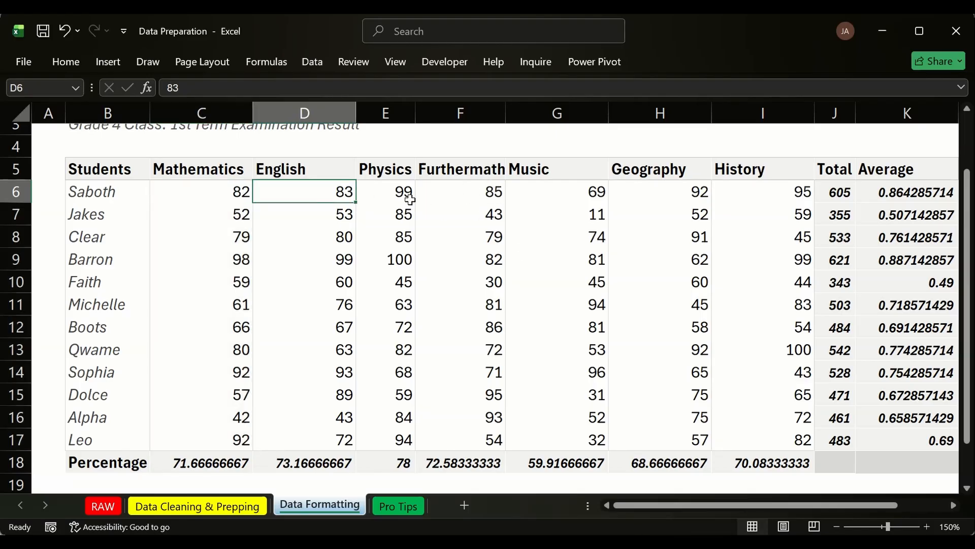
pyautogui.click(405, 193)
pyautogui.click(494, 213)
pyautogui.click(567, 198)
pyautogui.moveTo(709, 196); pyautogui.dragTo(726, 192)
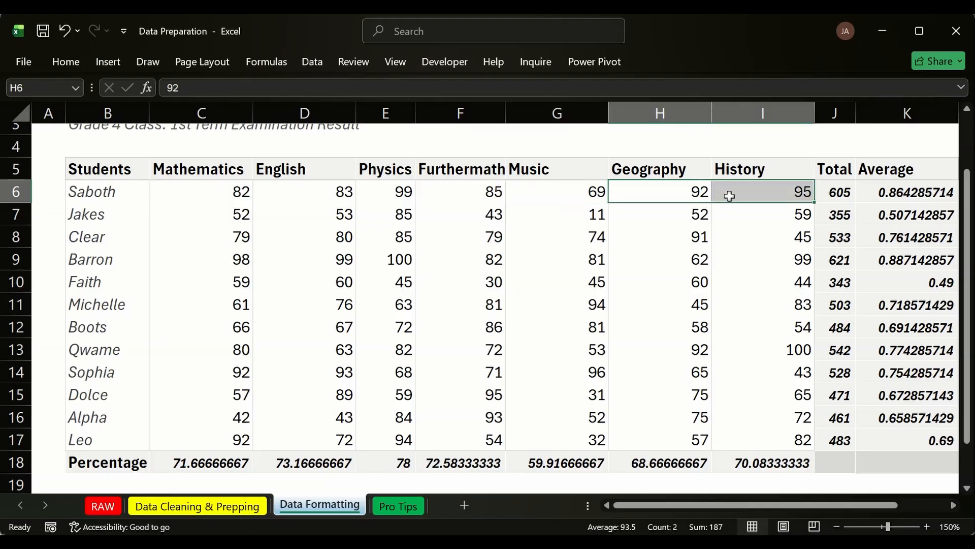
pyautogui.click(747, 192)
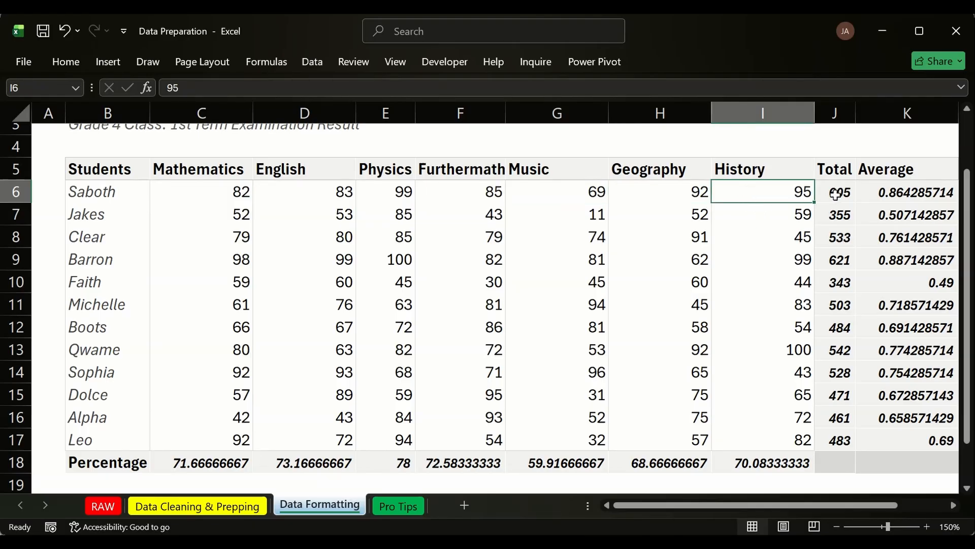
pyautogui.click(564, 362)
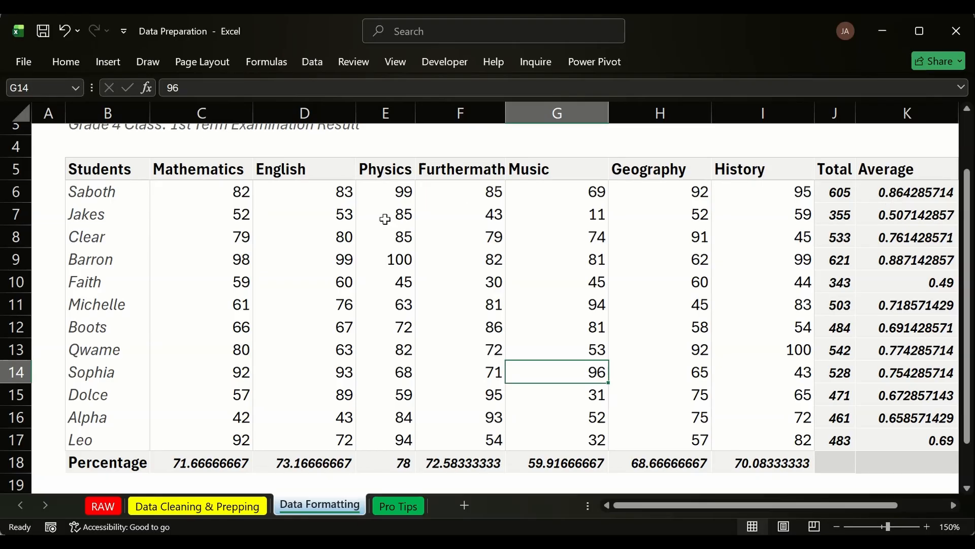
pyautogui.moveTo(898, 198); pyautogui.dragTo(912, 438)
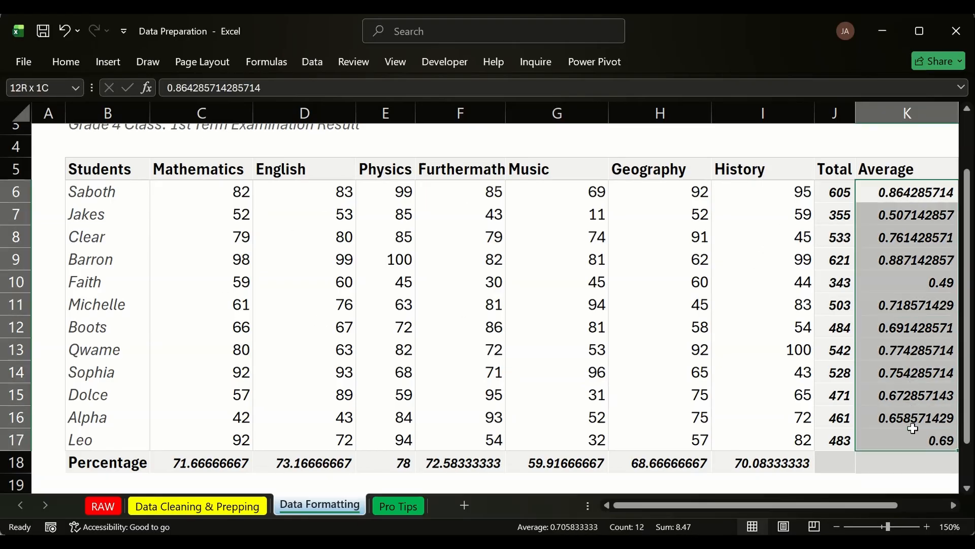
pyautogui.moveTo(787, 463); pyautogui.dragTo(213, 467)
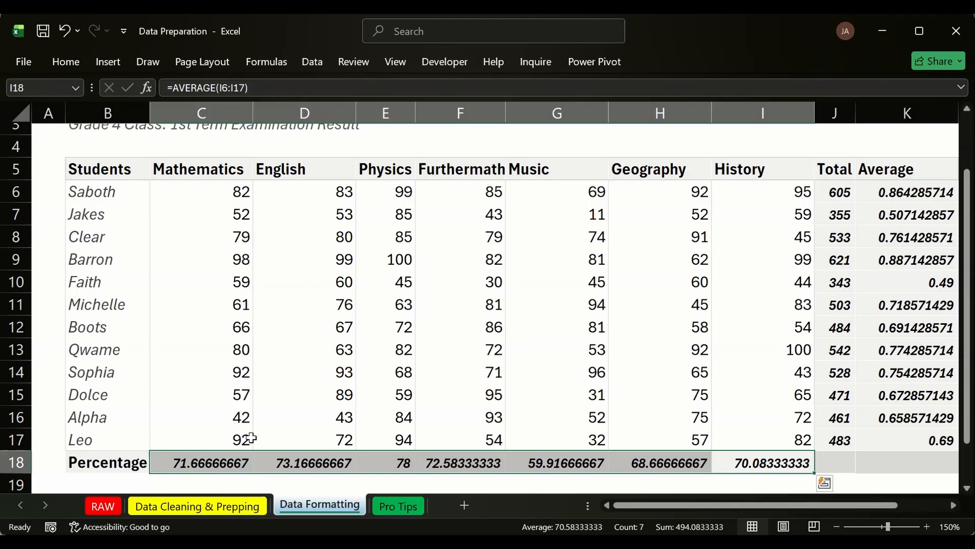
# Step: Format the Average values K6:K17 as percentages with two decimal places
pyautogui.moveTo(917, 198); pyautogui.dragTo(918, 441)
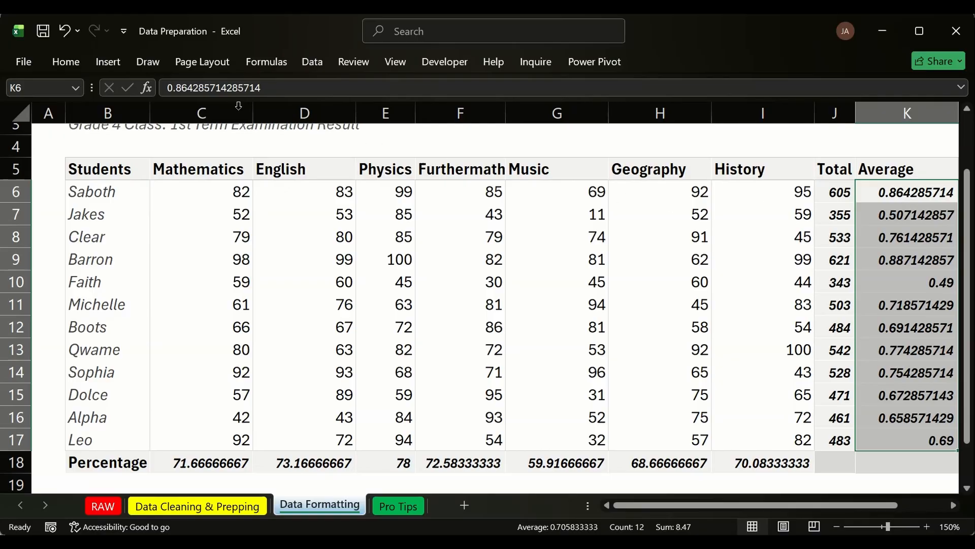
pyautogui.click(71, 59)
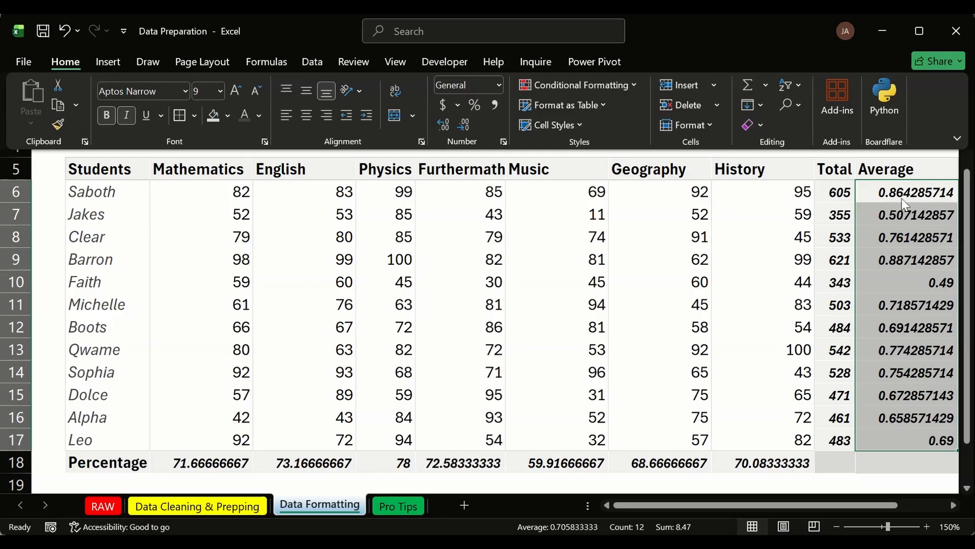
pyautogui.click(472, 104)
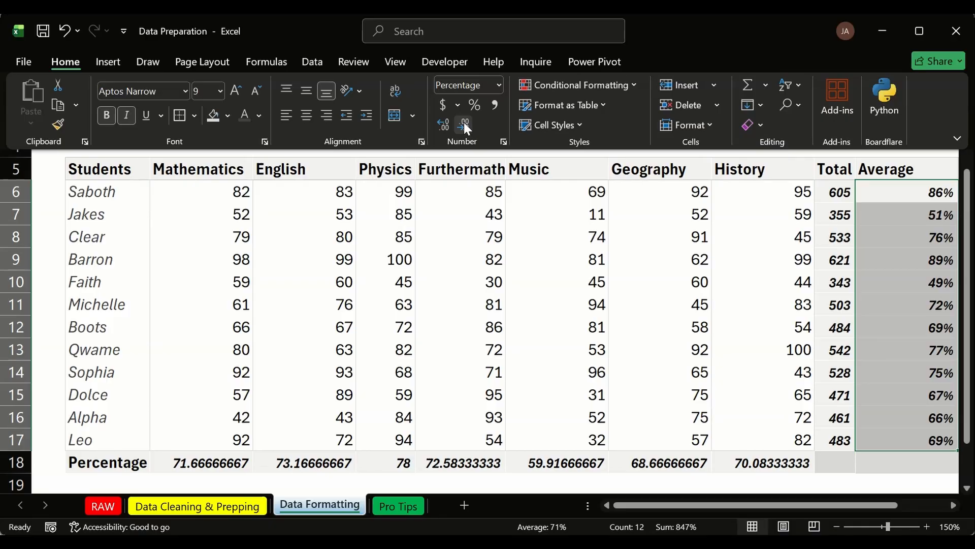
pyautogui.click(444, 126)
pyautogui.click(443, 126)
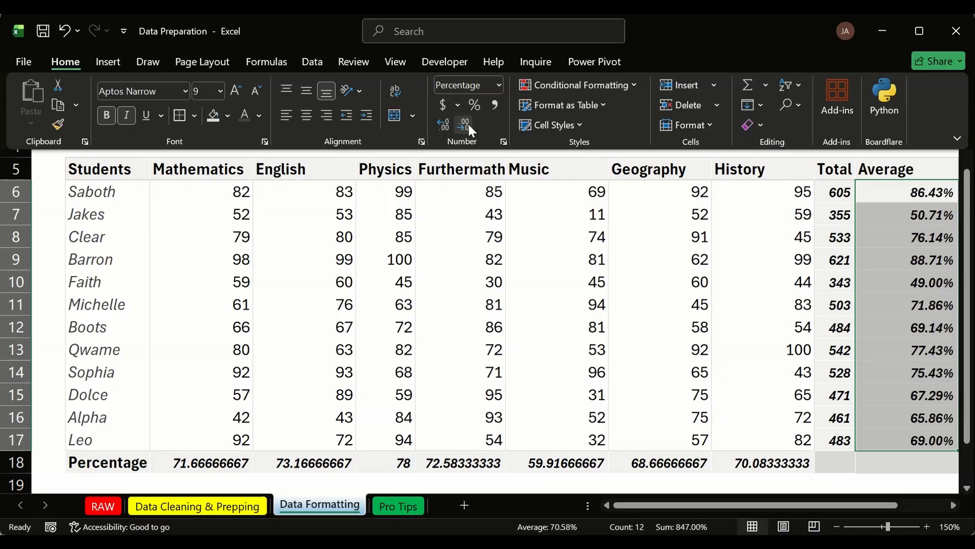
pyautogui.click(473, 105)
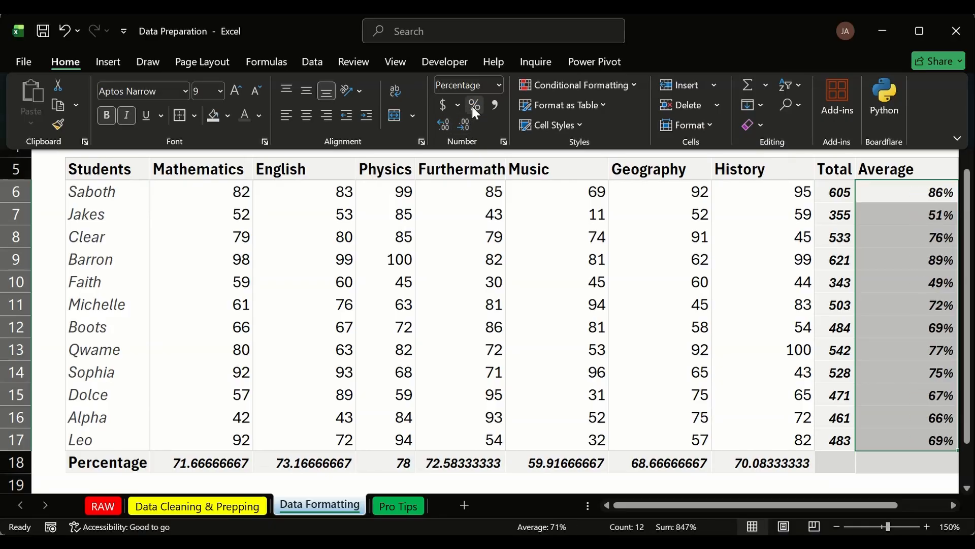
pyautogui.click(444, 124)
pyautogui.click(445, 125)
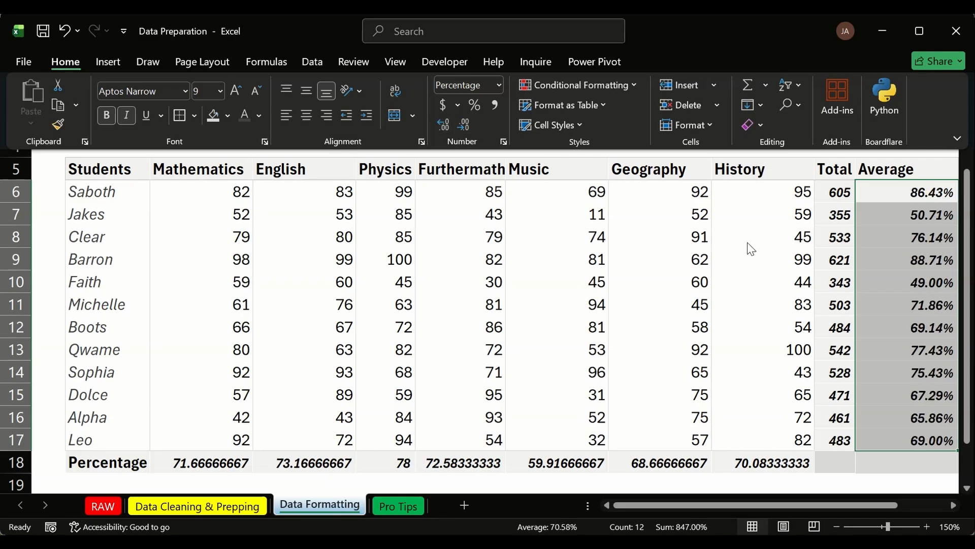
# Step: Try removing the percent sign from the Average value in K6, and undo that edit
pyautogui.click(888, 242)
pyautogui.click(910, 197)
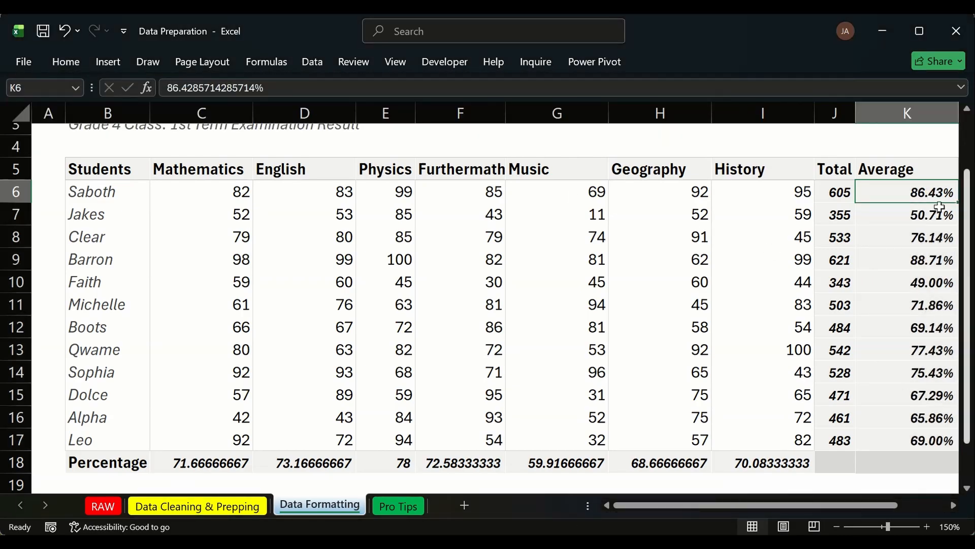
pyautogui.click(782, 216)
pyautogui.moveTo(896, 197); pyautogui.dragTo(884, 373)
pyautogui.click(878, 195)
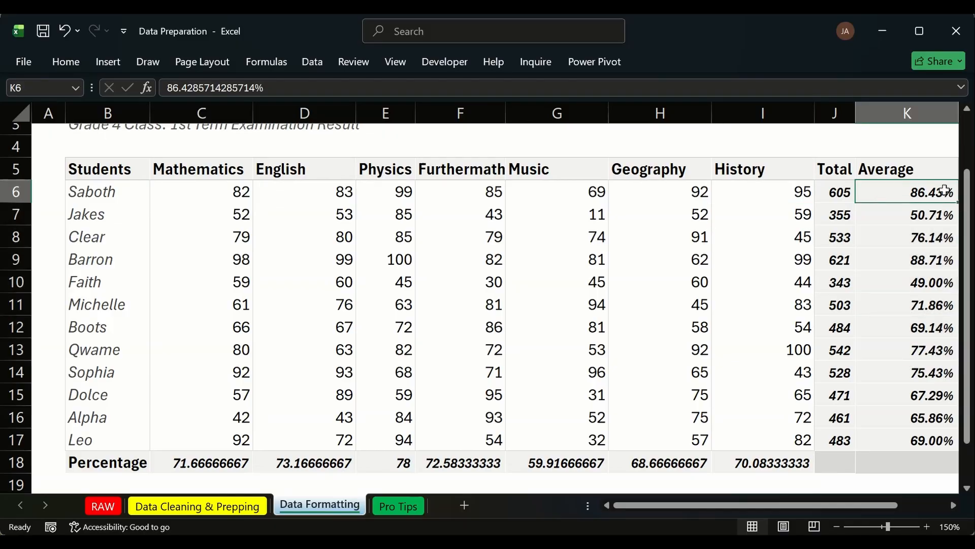
pyautogui.doubleClick(945, 190)
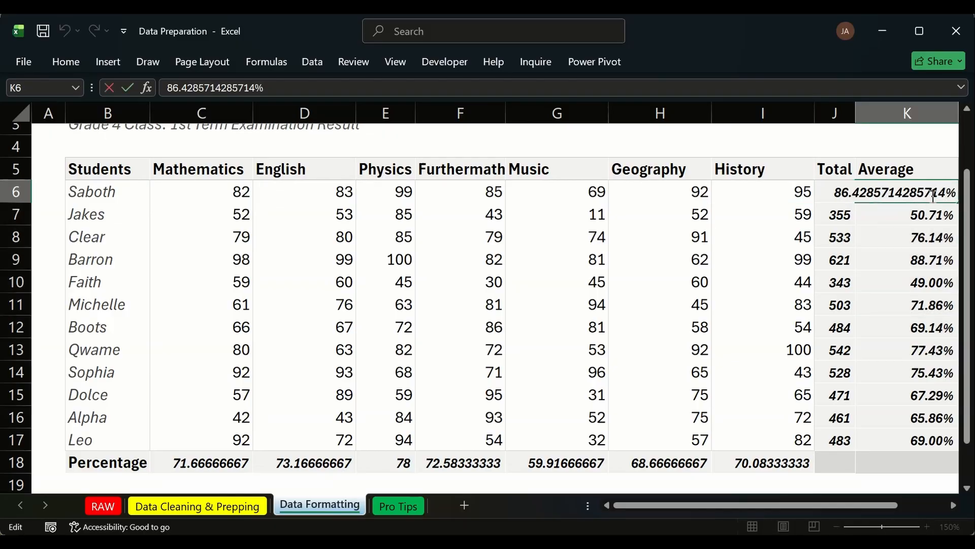
pyautogui.press('Delete')
pyautogui.press('Return')
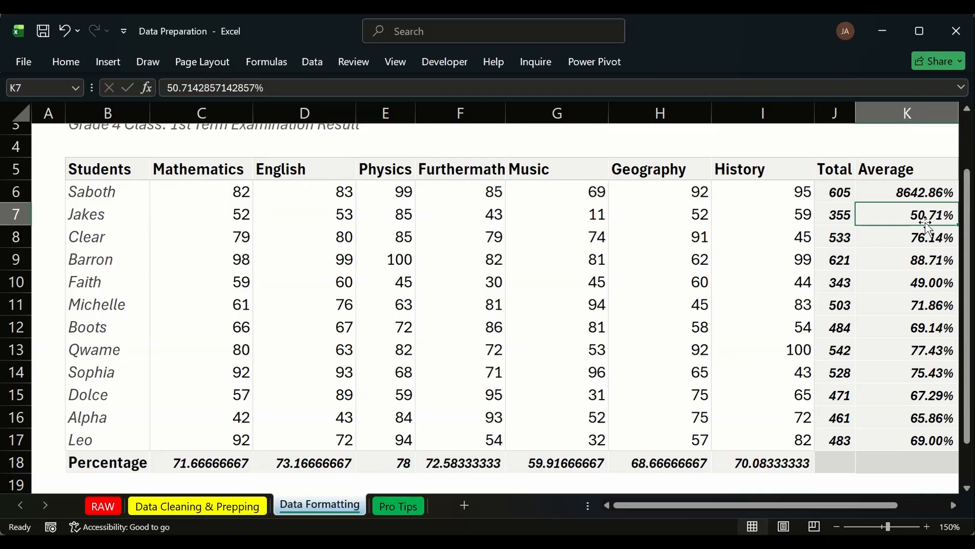
pyautogui.click(931, 196)
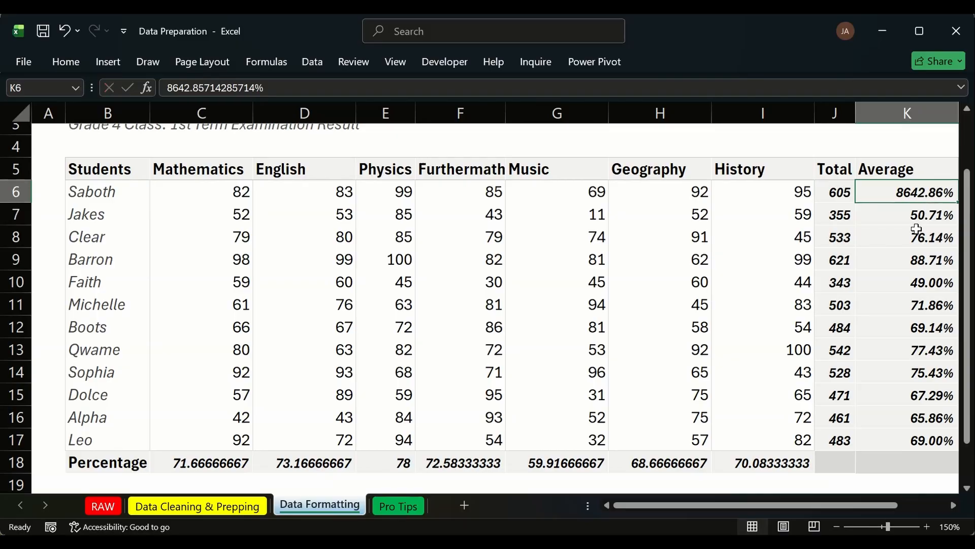
pyautogui.hotkey('ctrl', 'z')
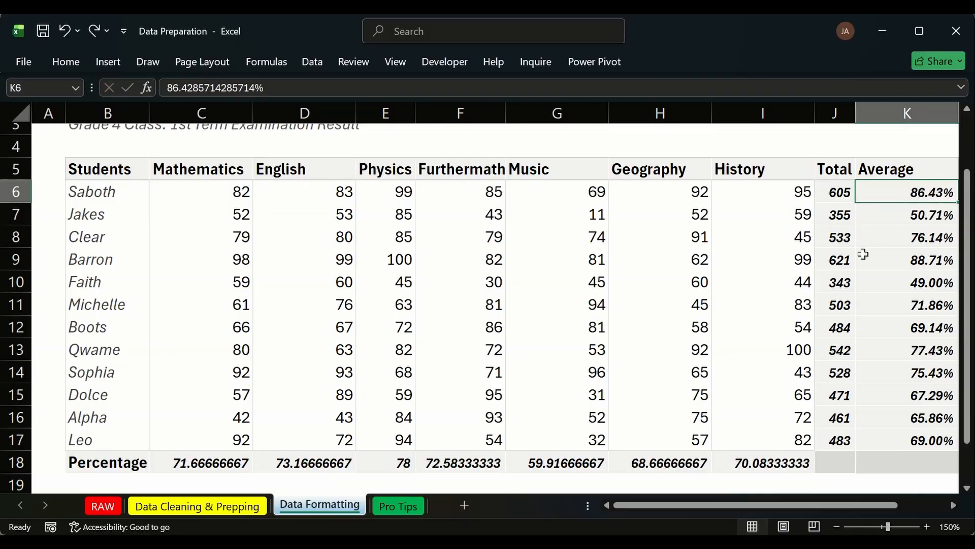
# Step: Try reducing the decimal places shown for the Average percentages in K6:K17
pyautogui.moveTo(762, 508); pyautogui.dragTo(798, 509)
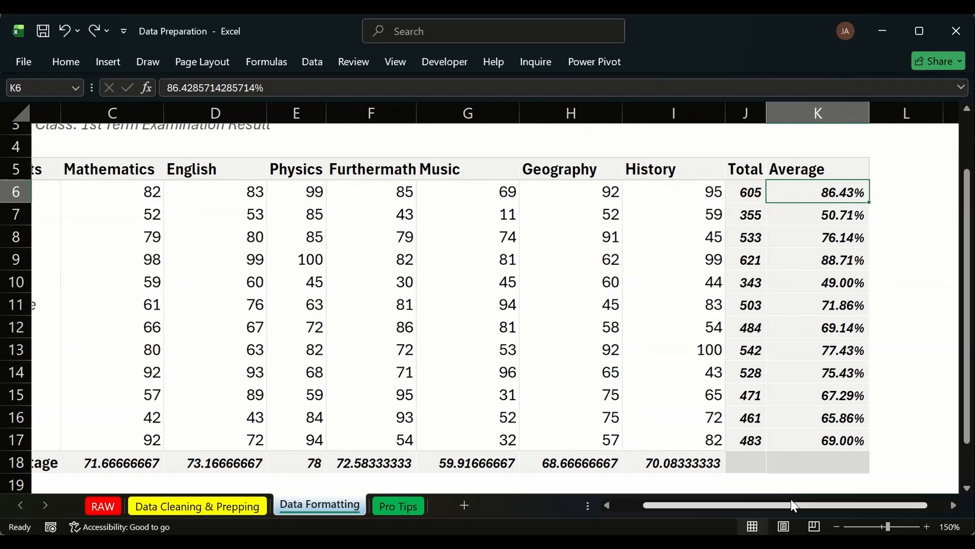
pyautogui.hotkey('ctrl', 'shift', 'Down')
pyautogui.hotkey('alt', 'h')
pyautogui.press('9')
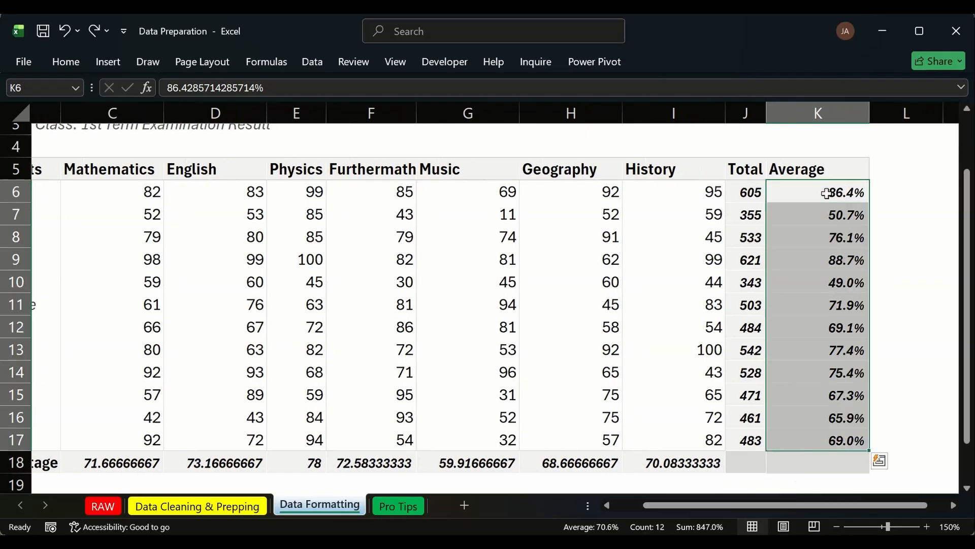
pyautogui.hotkey('alt', 'h')
pyautogui.press('9')
# Step: Undo the decimal changes and the percentage formatting on the Average values in K6:K17
pyautogui.hotkey('ctrl', 'z')
pyautogui.hotkey('ctrl', 'z')
pyautogui.hotkey('ctrl', 'z')
pyautogui.hotkey('ctrl', 'z')
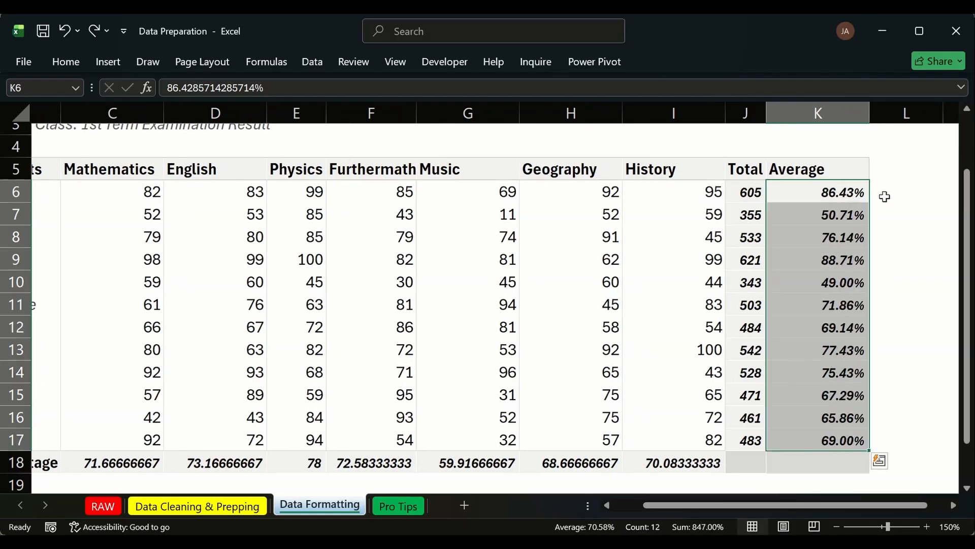
# Step: Enter the formula =K6*100 in L6 and fill it down to L17 beside the Average values
pyautogui.click(885, 196)
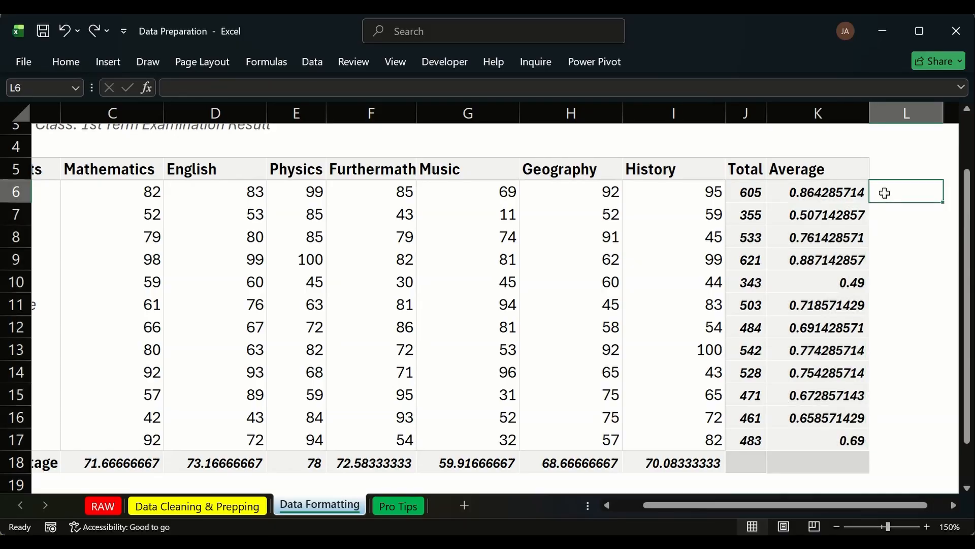
pyautogui.write('=')
pyautogui.click(822, 191)
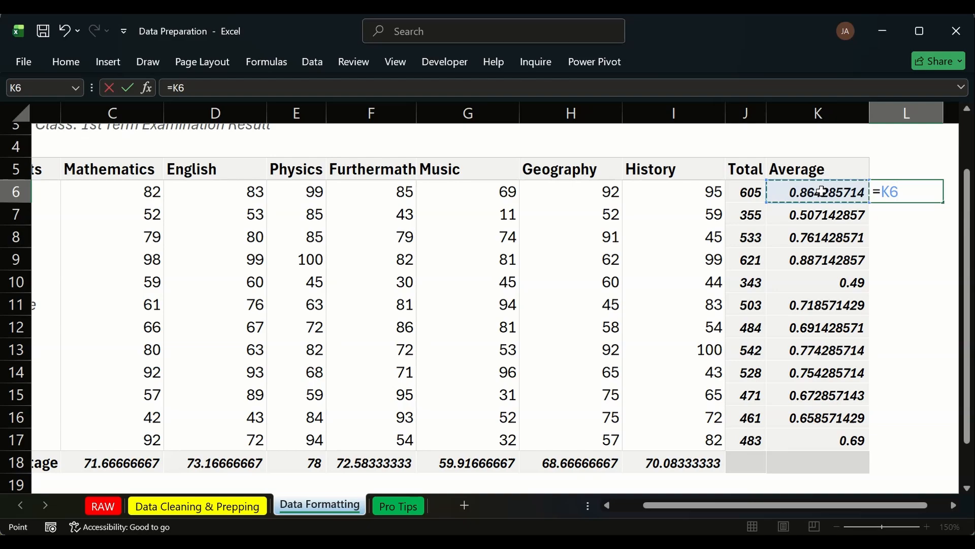
pyautogui.write('*100')
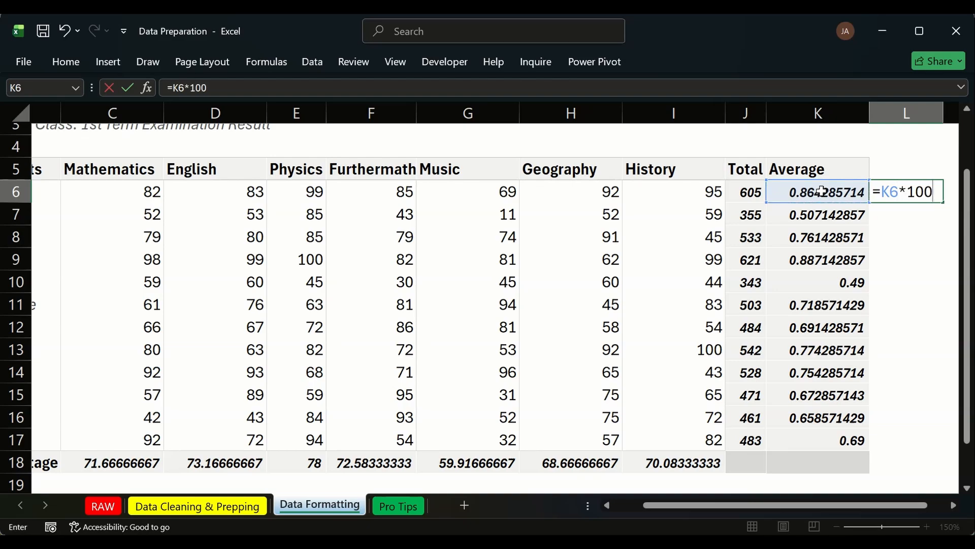
pyautogui.press('Return')
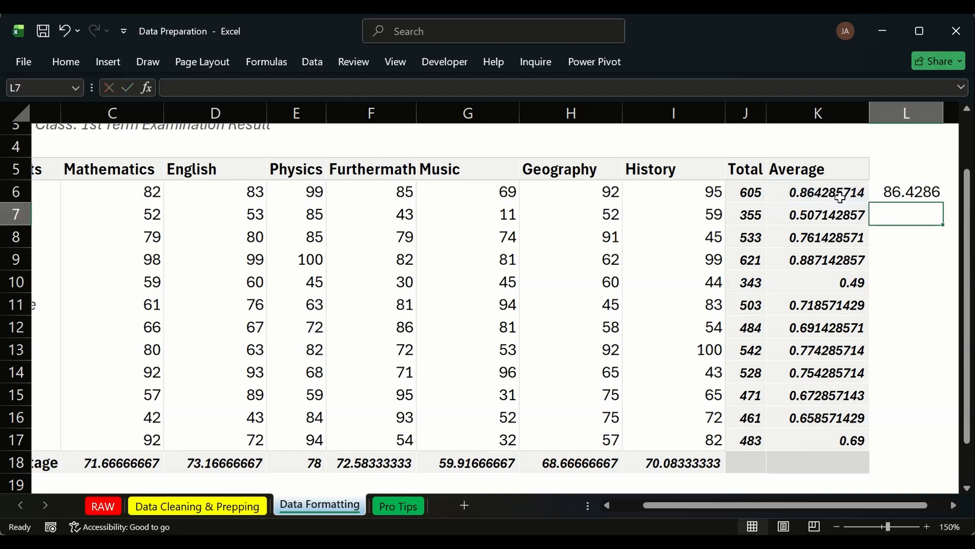
pyautogui.click(931, 198)
pyautogui.doubleClick(944, 204)
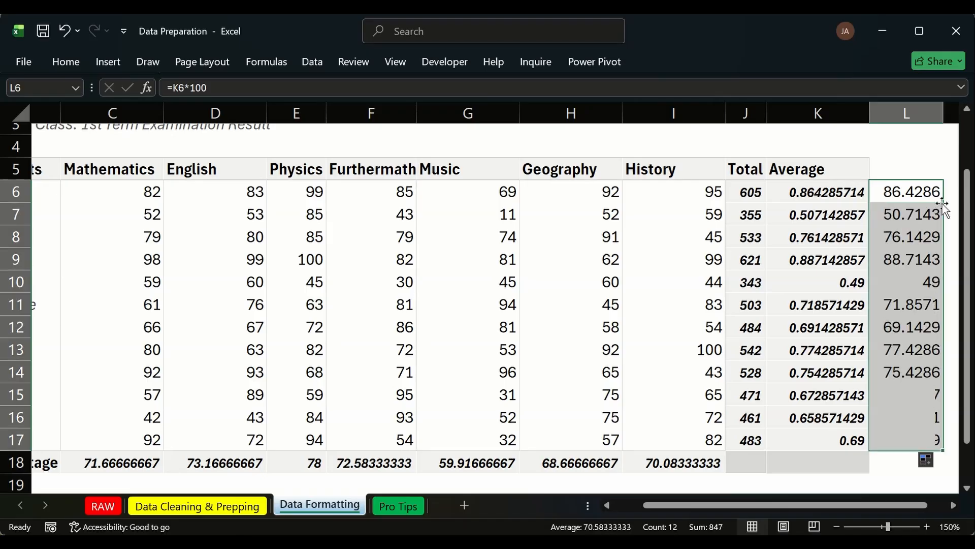
# Step: Copy the cell formatting of K6 onto the helper values in L6:L17 with Format Painter
pyautogui.click(819, 193)
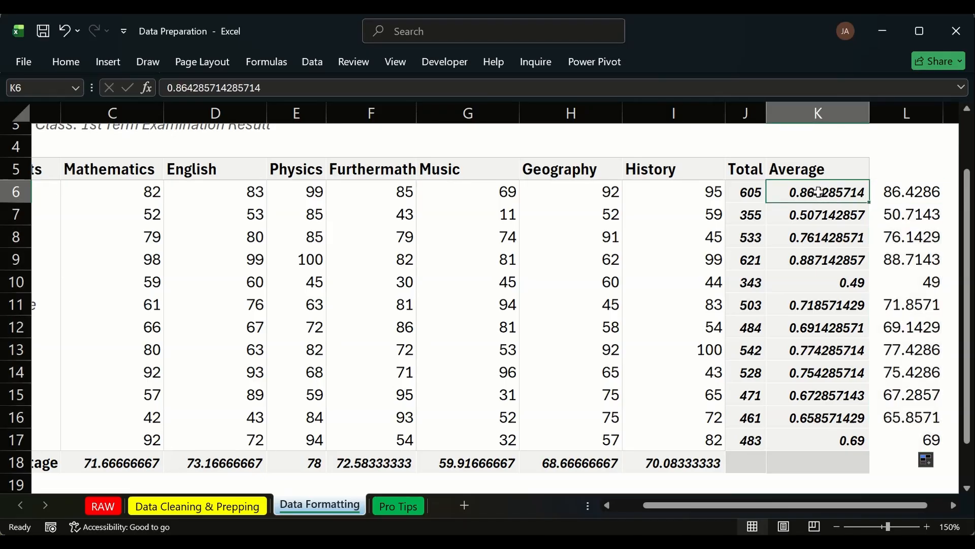
pyautogui.click(60, 63)
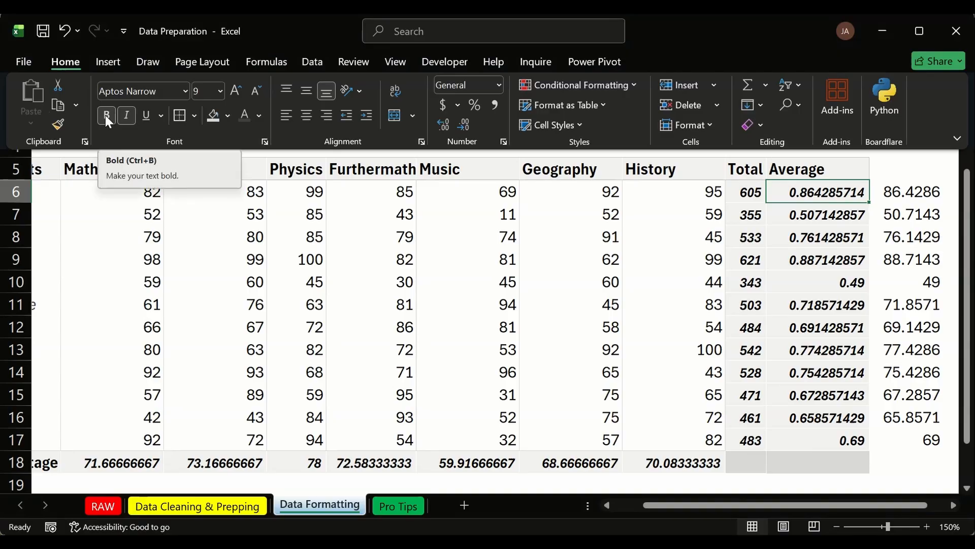
pyautogui.click(57, 123)
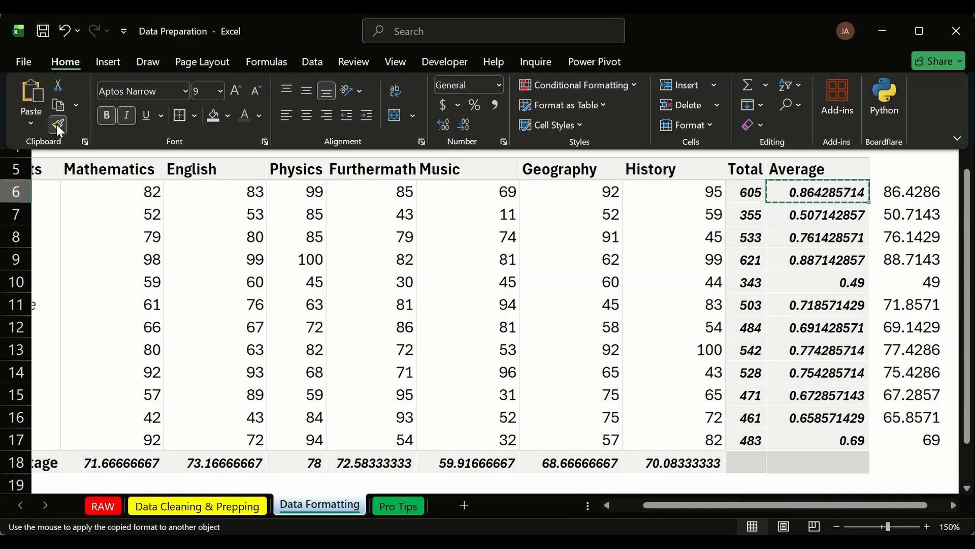
pyautogui.click(893, 192)
pyautogui.moveTo(893, 192)
pyautogui.mouseDown()
pyautogui.moveTo(906, 191)
pyautogui.moveTo(906, 440)
pyautogui.mouseUp()
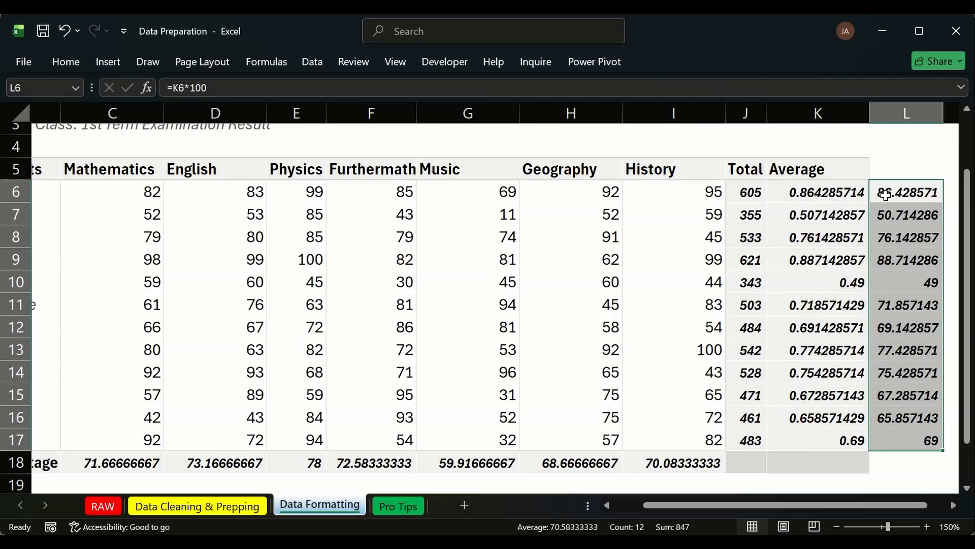
# Step: Copy the helper results in L6:L17 and paste them as Values over the Average cells K6:K17
pyautogui.hotkey('ctrl', 'c')
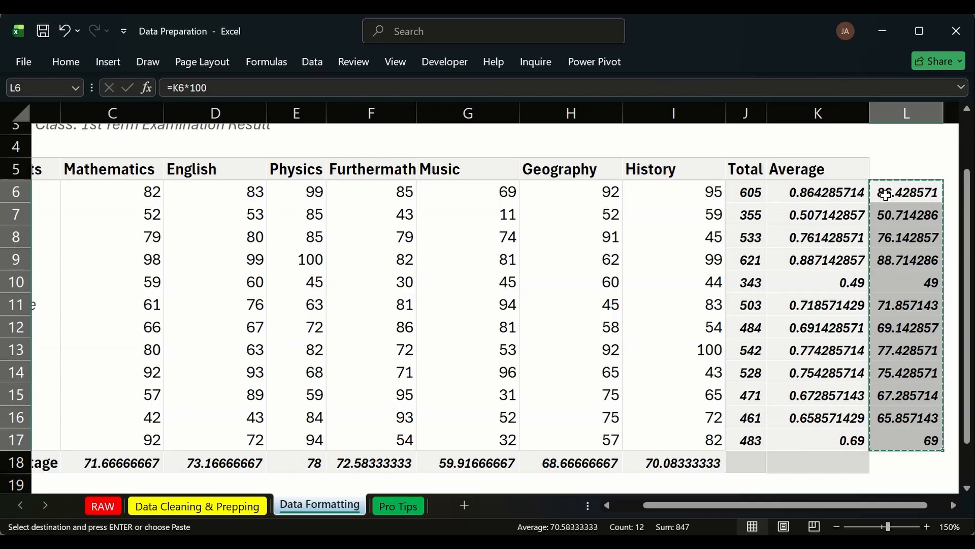
pyautogui.click(806, 191)
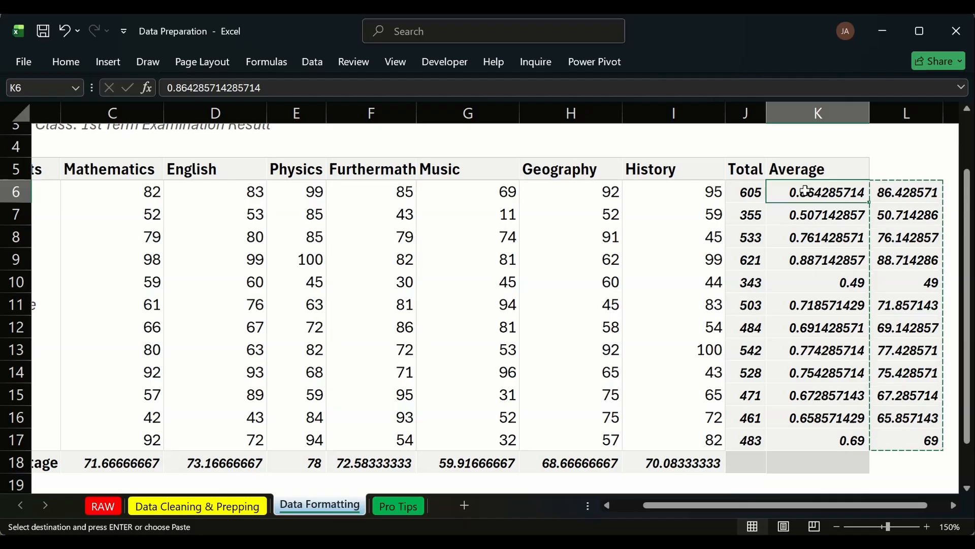
pyautogui.hotkey('ctrl', 'alt', 'v')
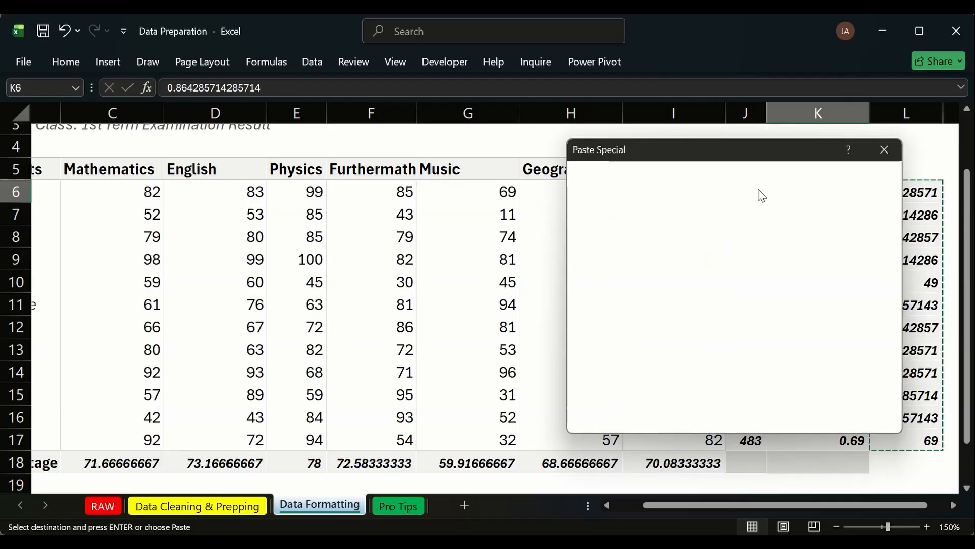
pyautogui.click(586, 231)
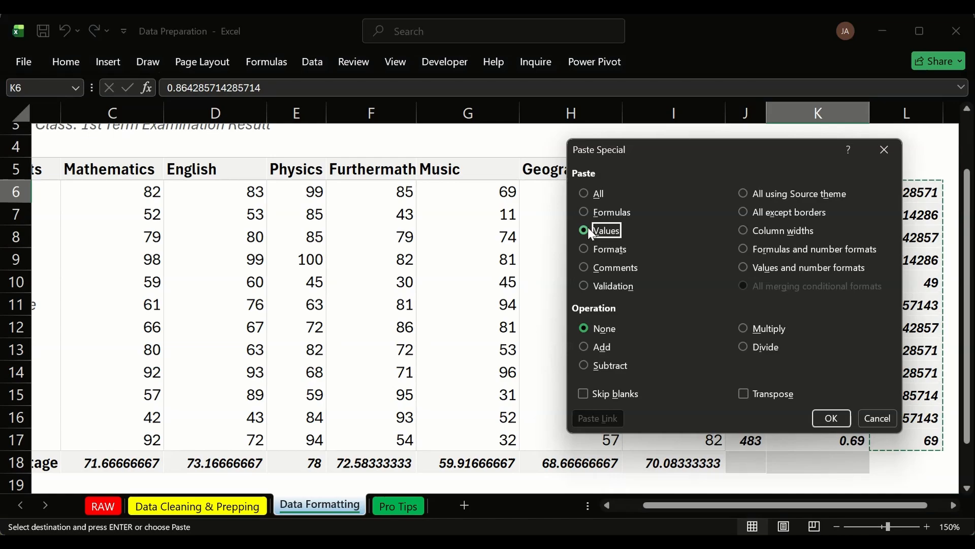
pyautogui.click(831, 418)
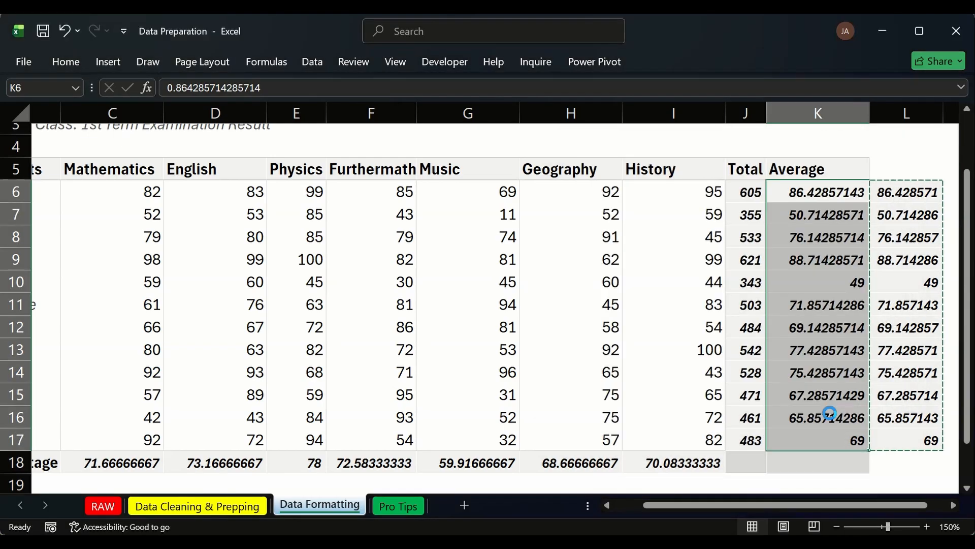
# Step: Delete the contents of helper column L and clear the pending copy selection
pyautogui.click(907, 192)
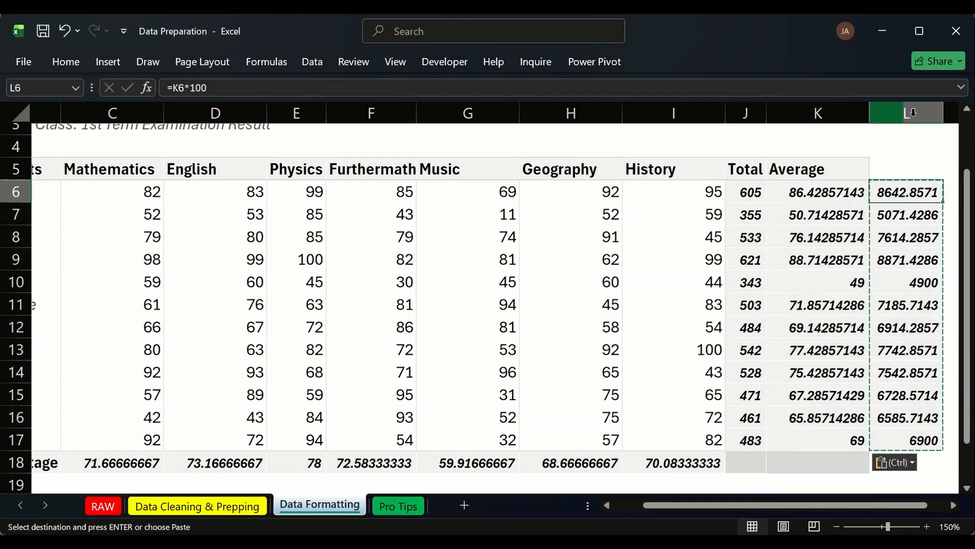
pyautogui.click(913, 112)
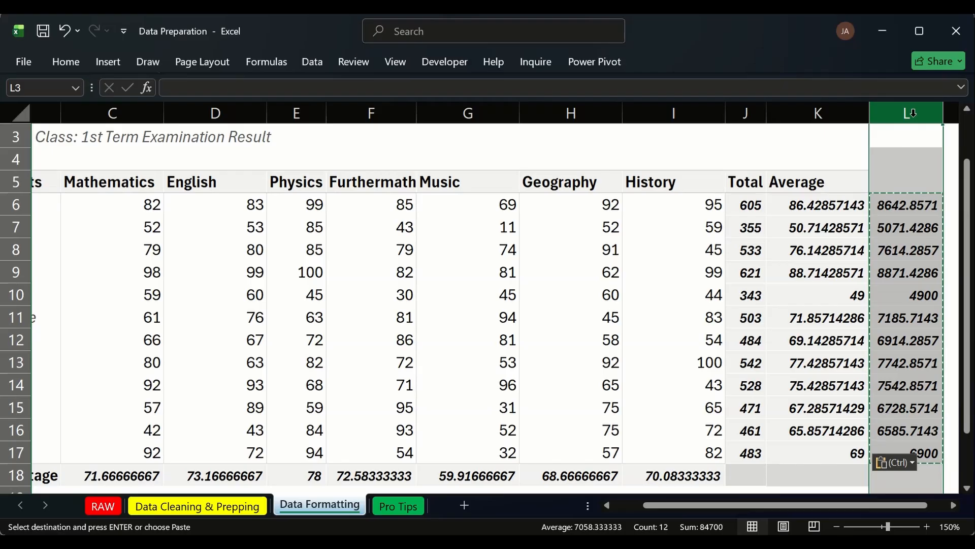
pyautogui.press('Escape')
pyautogui.press('Delete')
# Step: Reduce the decimals of the Average values in K6:K17 to two decimal places
pyautogui.click(808, 205)
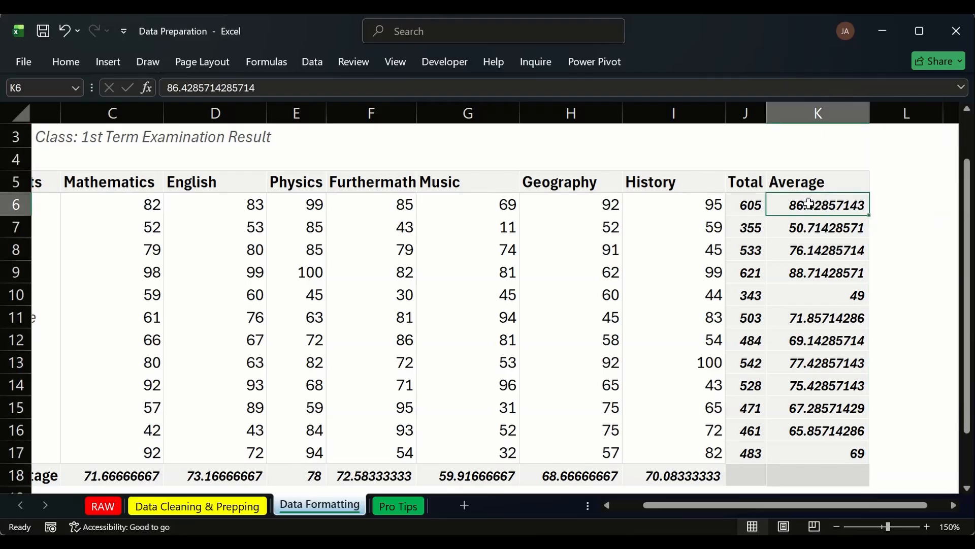
pyautogui.moveTo(809, 204); pyautogui.dragTo(797, 447)
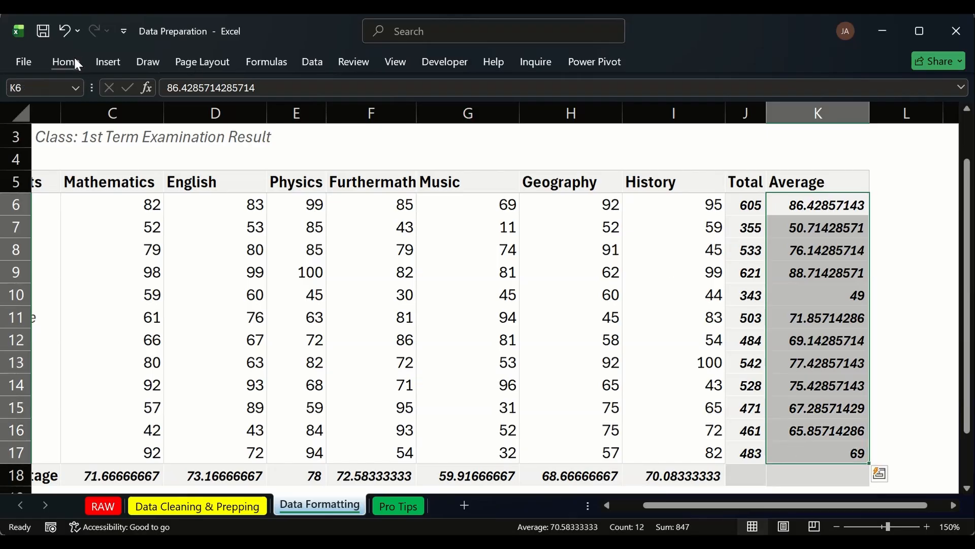
pyautogui.click(86, 71)
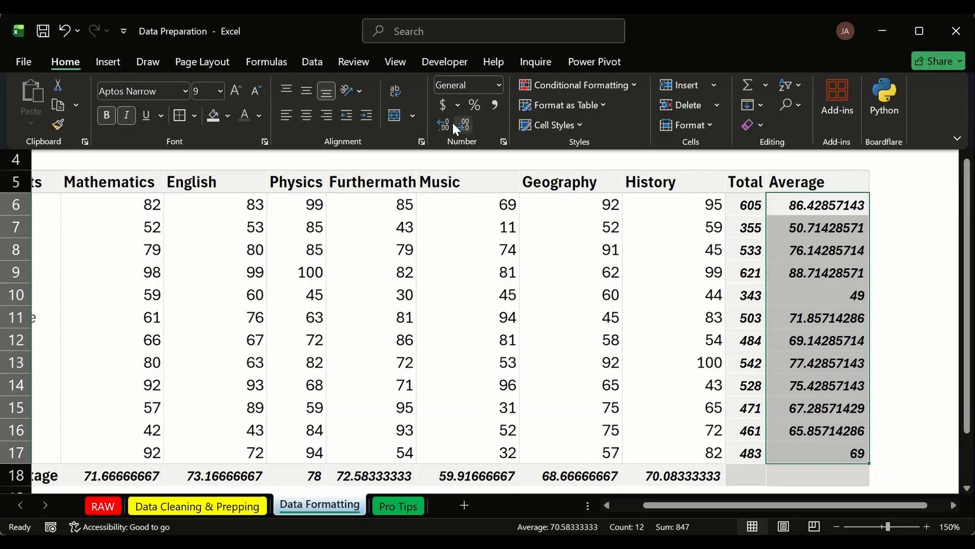
pyautogui.click(460, 123)
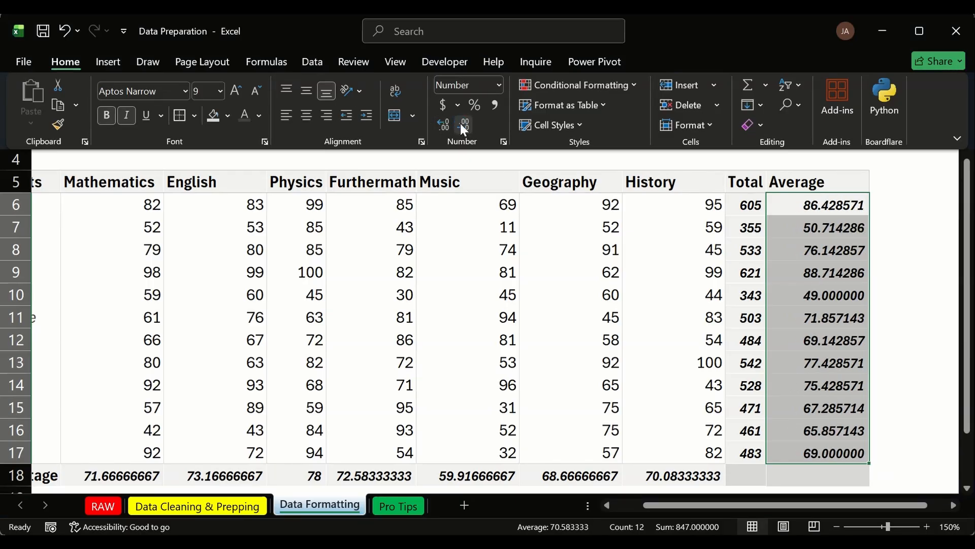
pyautogui.click(460, 124)
pyautogui.click(461, 123)
pyautogui.click(462, 123)
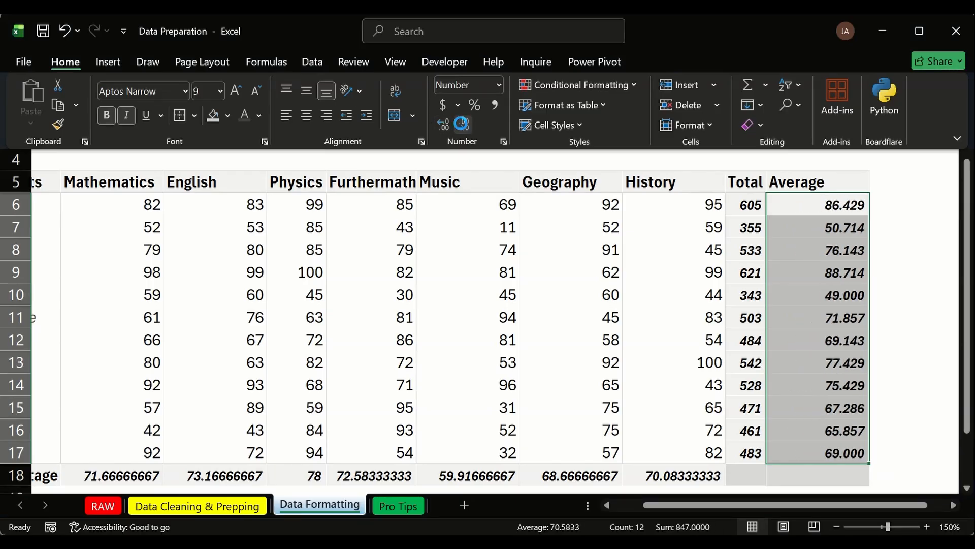
pyautogui.click(462, 123)
pyautogui.click(894, 231)
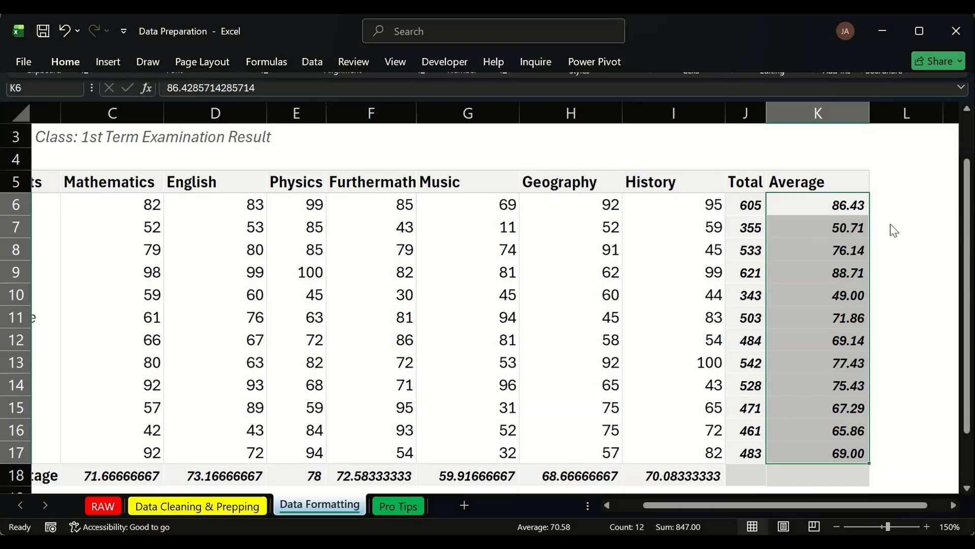
pyautogui.click(880, 208)
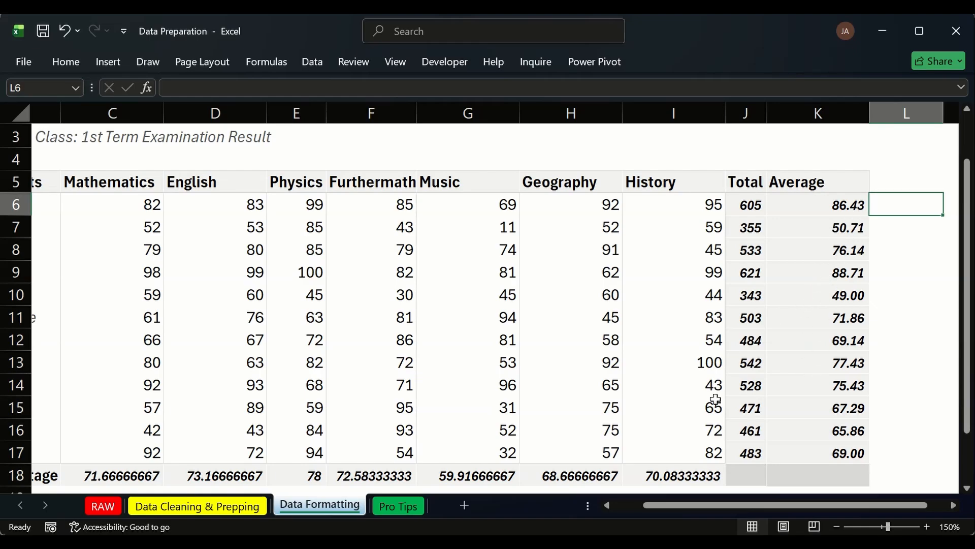
# Step: Set the Number format of the Average values in K6:K17 to 0 decimal places
pyautogui.moveTo(697, 504)
pyautogui.mouseDown()
pyautogui.moveTo(635, 503)
pyautogui.moveTo(712, 504)
pyautogui.mouseUp()
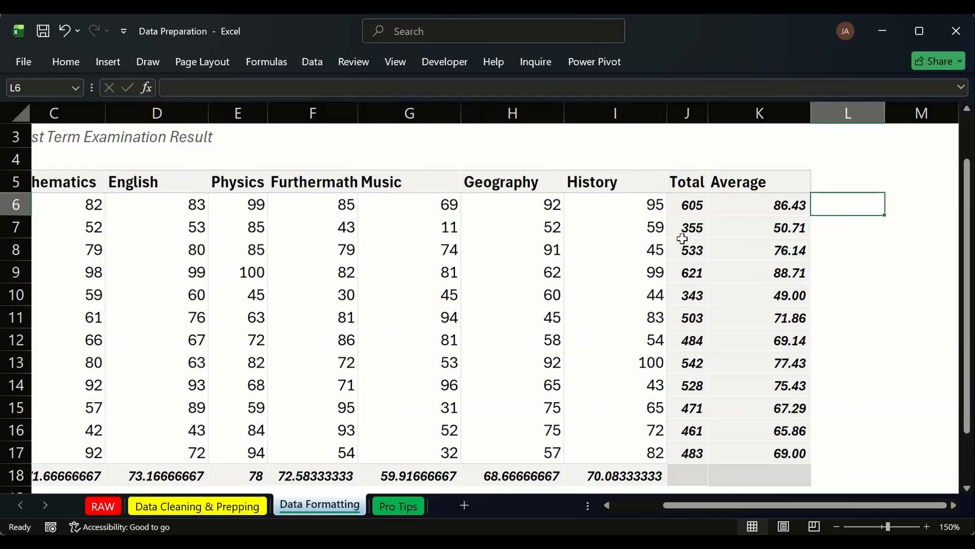
pyautogui.moveTo(769, 207); pyautogui.dragTo(768, 451)
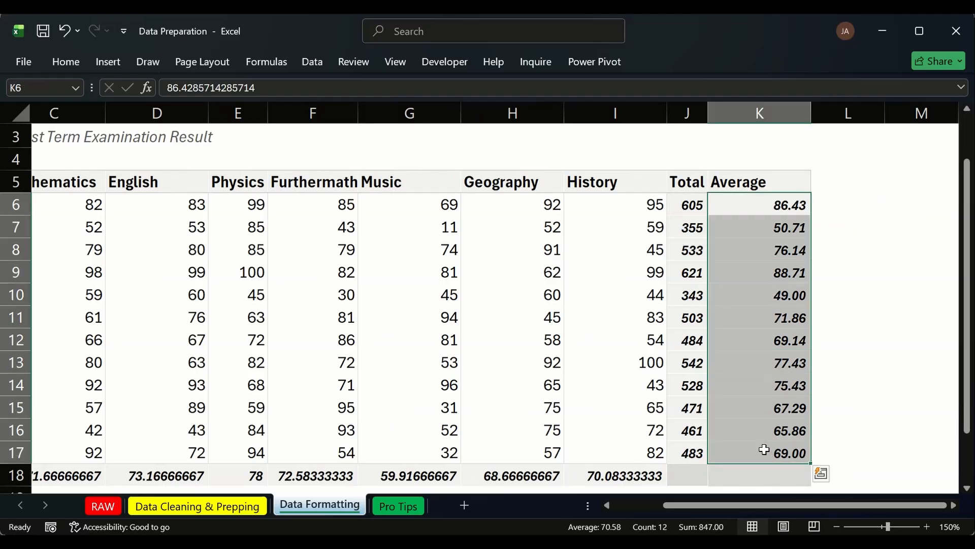
pyautogui.hotkey('ctrl', '1')
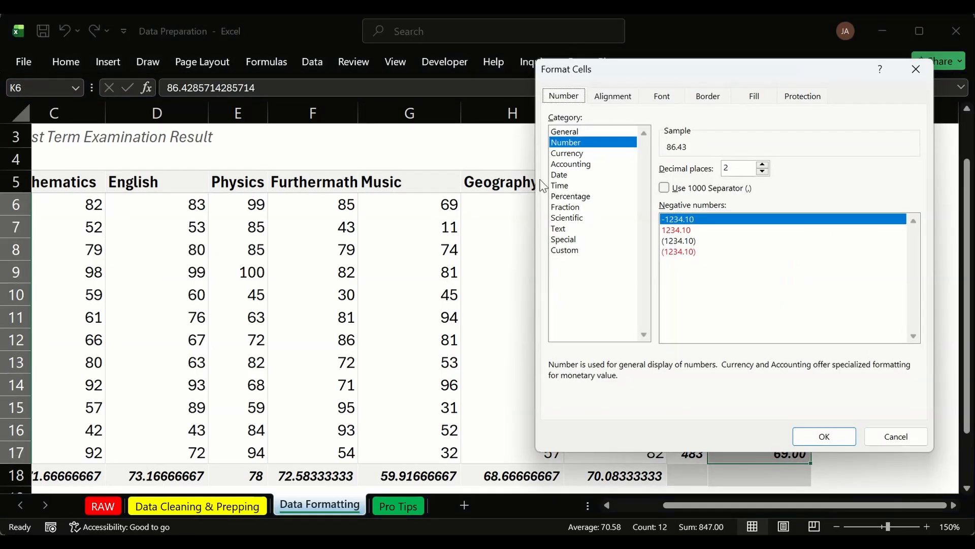
pyautogui.click(762, 171)
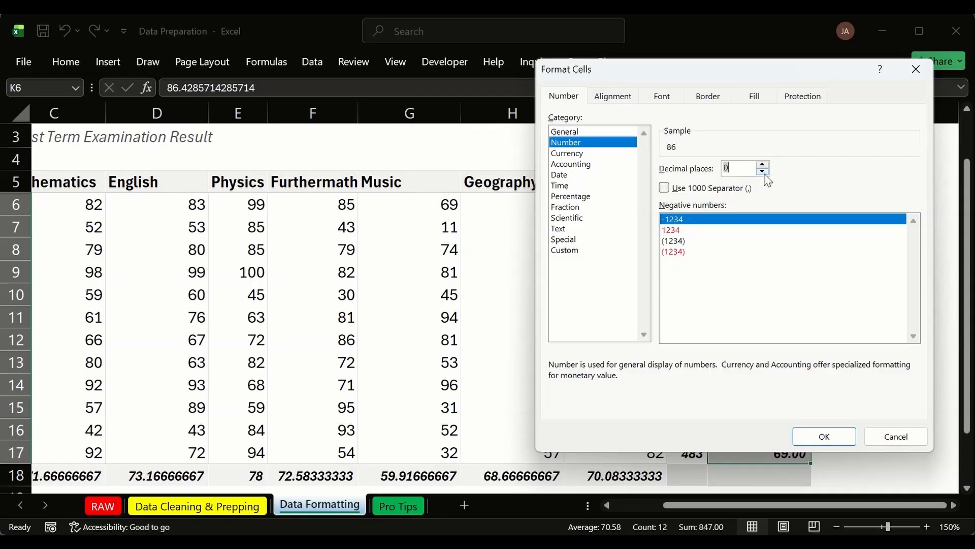
pyautogui.click(763, 171)
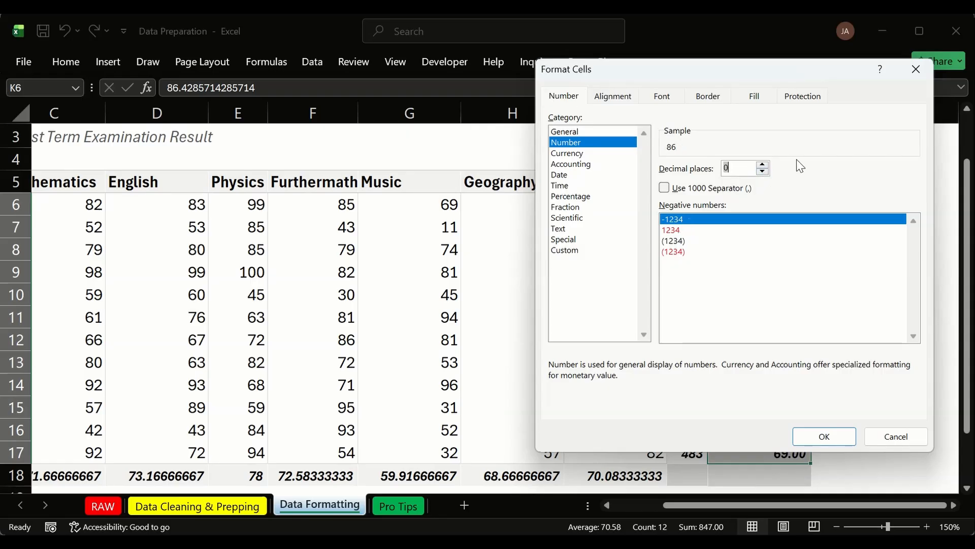
pyautogui.click(828, 437)
pyautogui.click(857, 290)
# Step: Check the rounded Average values in column K, the Total values in J6:J17 and the History percentage in I18
pyautogui.moveTo(782, 224); pyautogui.dragTo(756, 447)
pyautogui.click(764, 209)
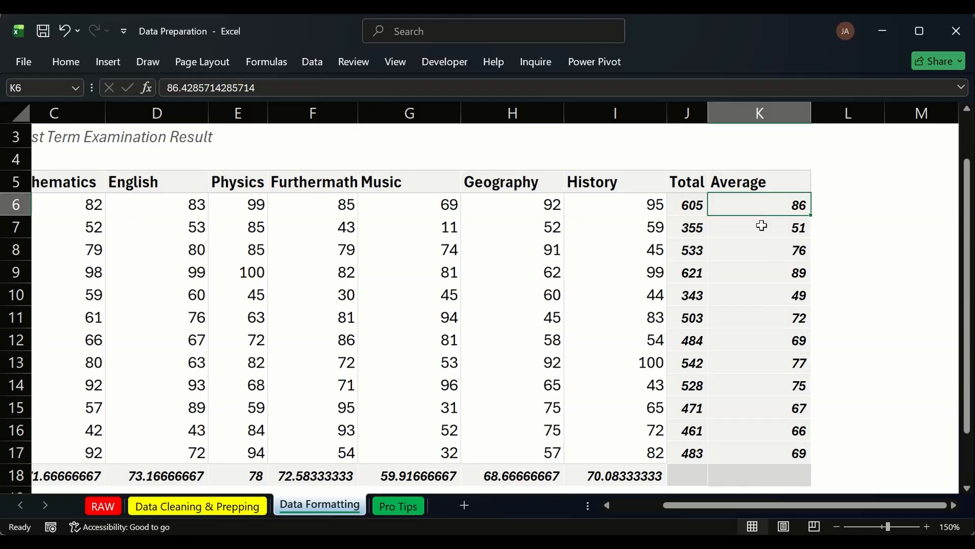
pyautogui.click(762, 225)
pyautogui.click(776, 245)
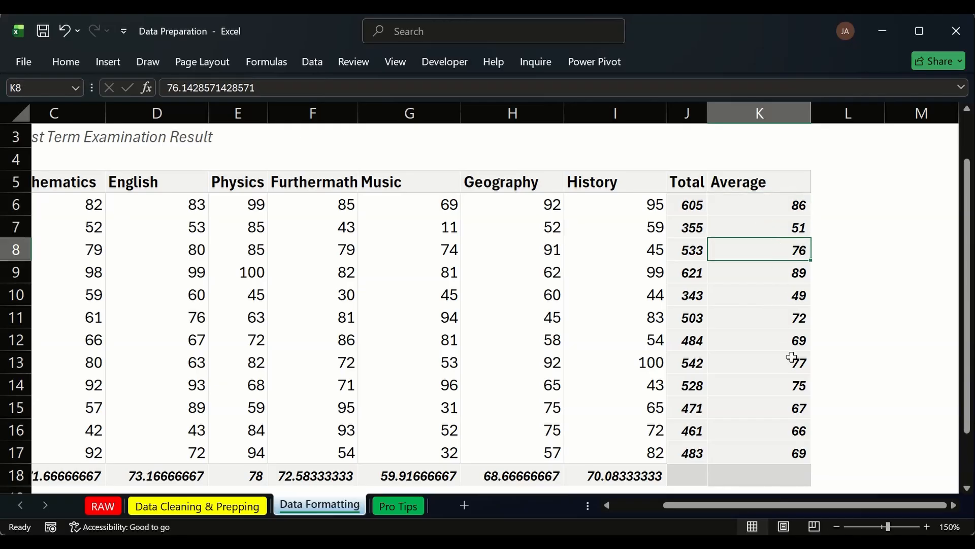
pyautogui.moveTo(809, 507); pyautogui.dragTo(767, 506)
pyautogui.moveTo(816, 204); pyautogui.dragTo(816, 450)
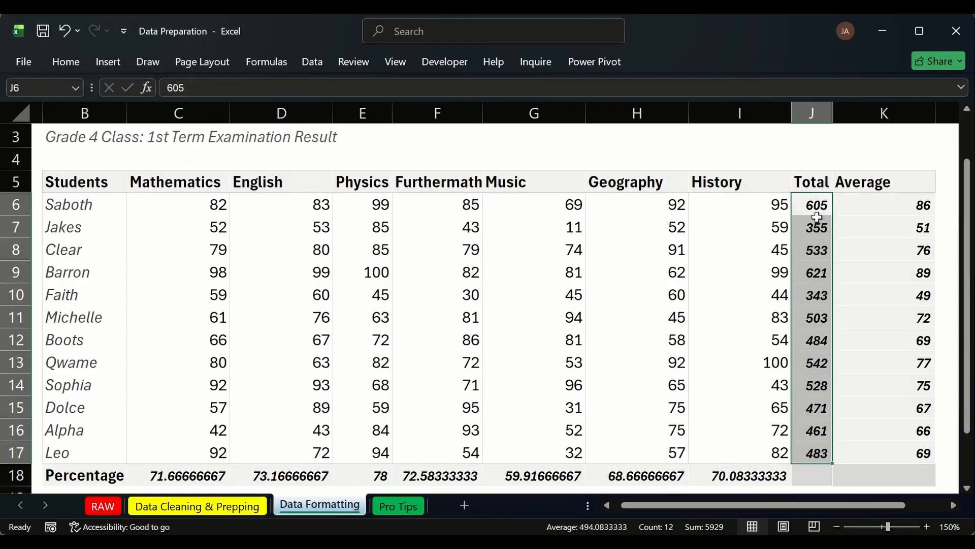
pyautogui.click(753, 475)
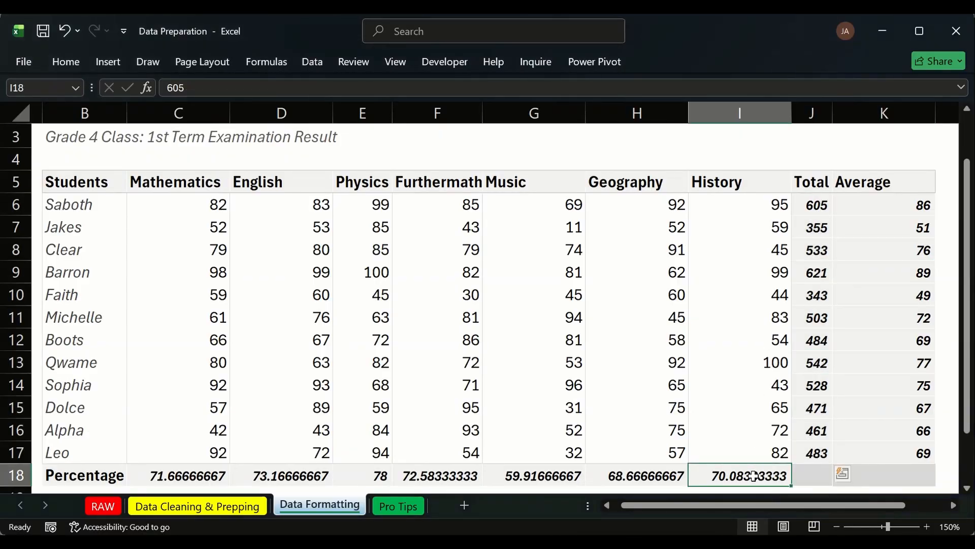
# Step: Try the Percentage number format on the subject averages in C18:I18 and undo it
pyautogui.moveTo(754, 475); pyautogui.dragTo(178, 475)
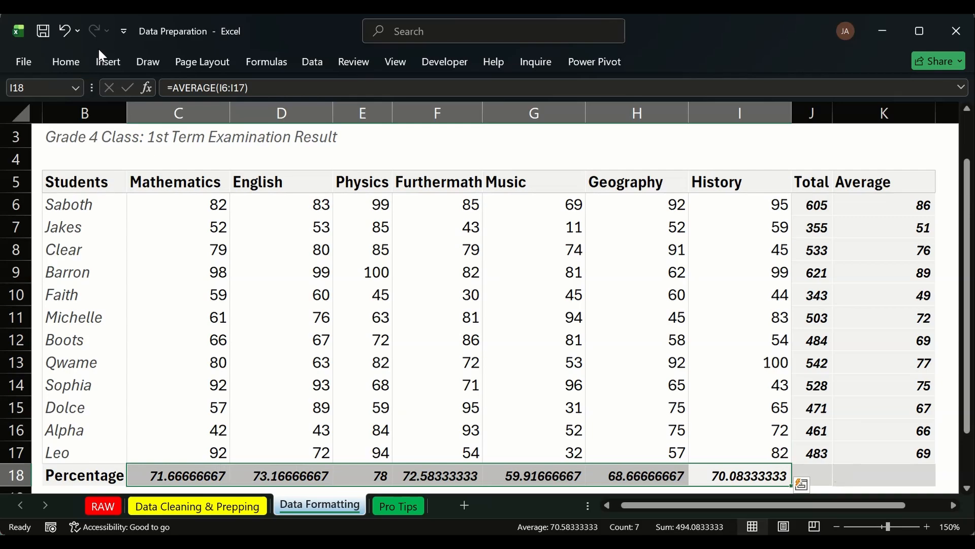
pyautogui.click(77, 55)
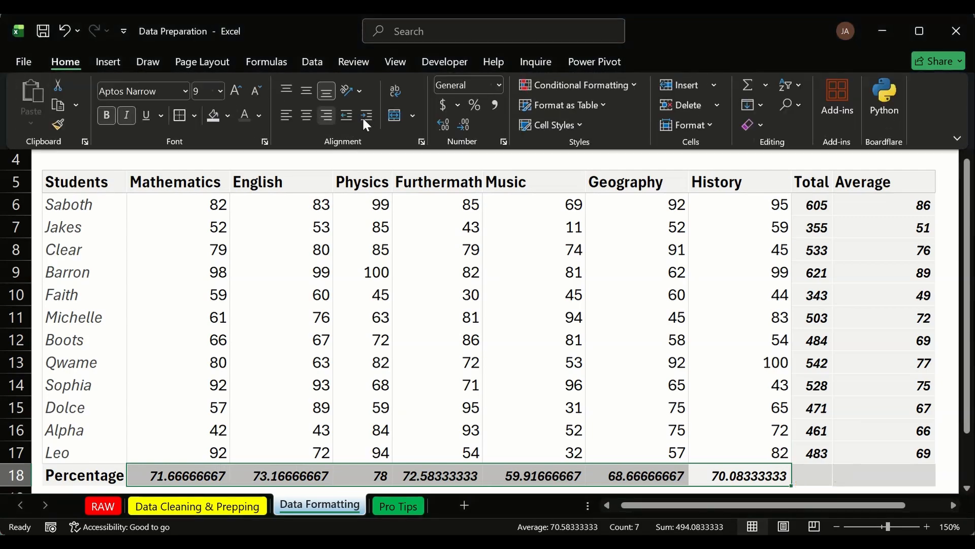
pyautogui.click(474, 107)
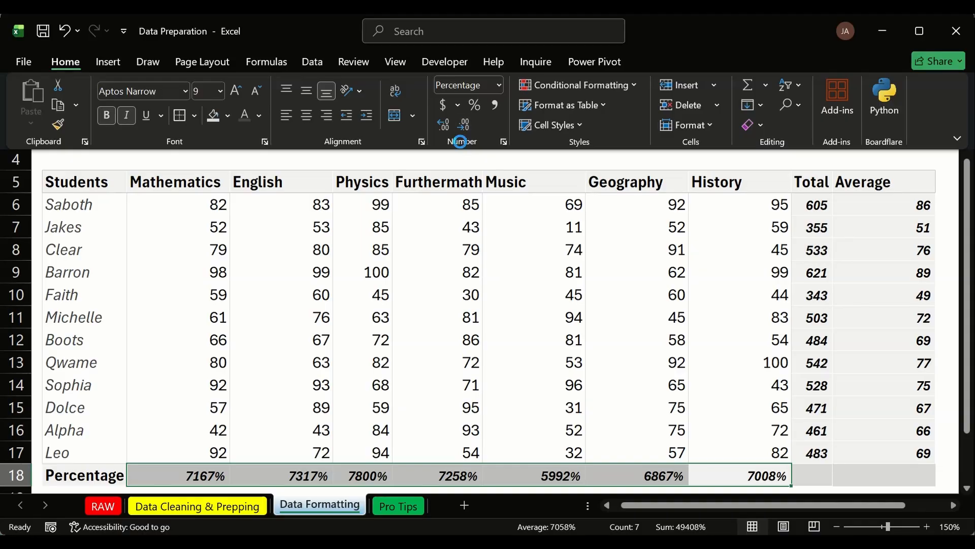
pyautogui.hotkey('ctrl', 'z')
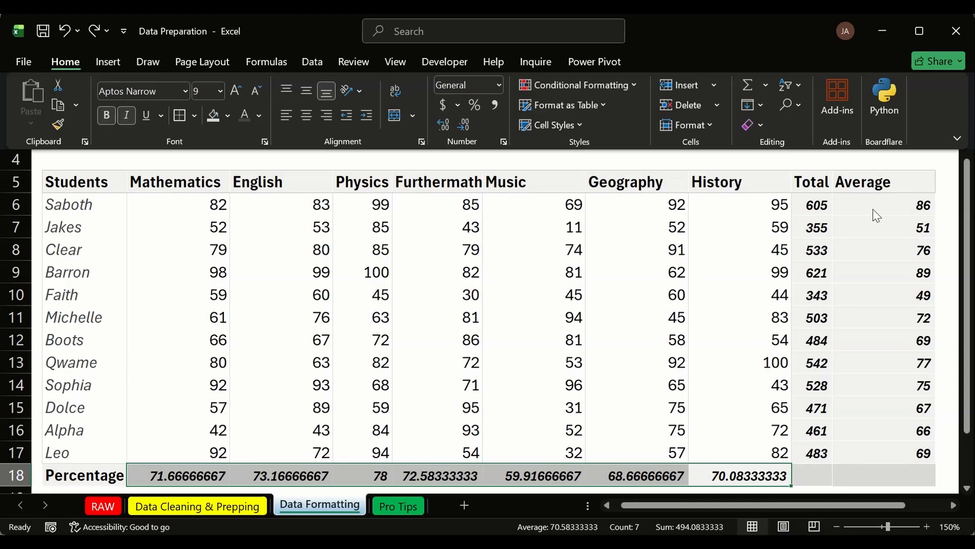
# Step: Clear the contents of C18:I18 and enter =AVERAGE(C6:C17) in C18
pyautogui.press('Delete')
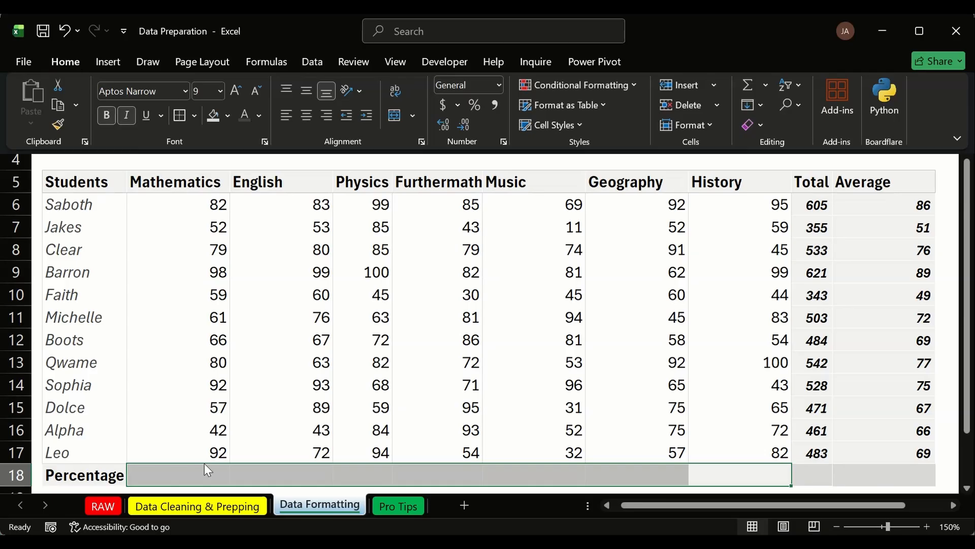
pyautogui.click(208, 471)
pyautogui.write('=')
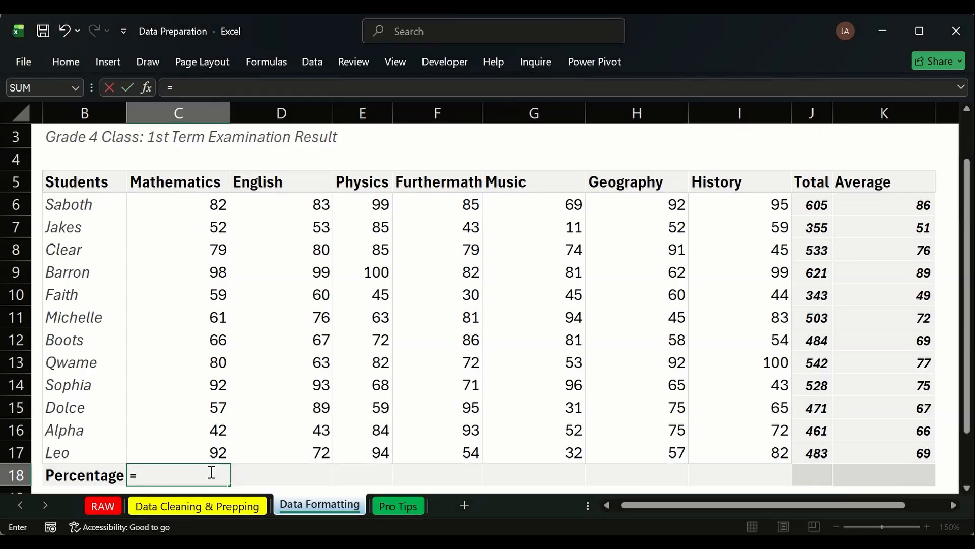
pyautogui.write('aver')
pyautogui.press('Tab')
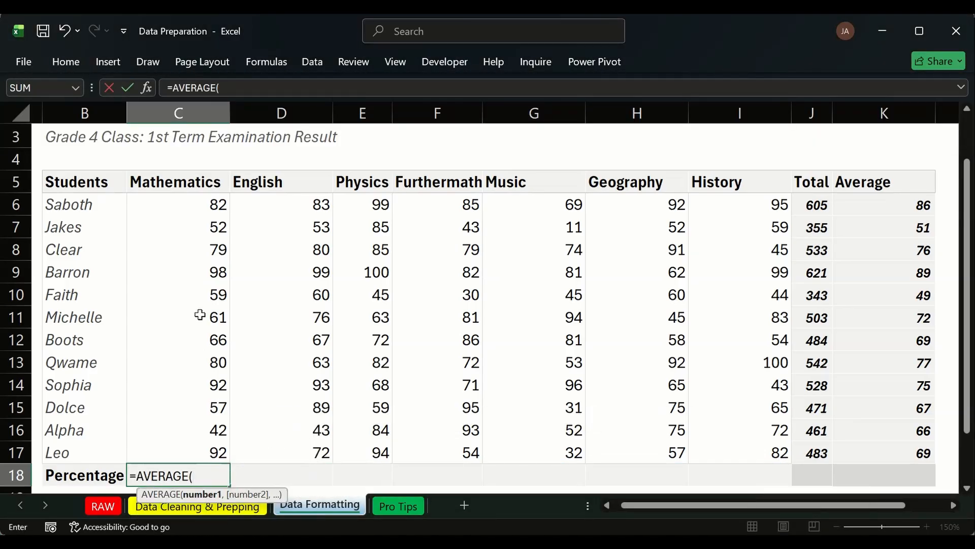
pyautogui.click(187, 204)
pyautogui.moveTo(190, 223); pyautogui.dragTo(206, 444)
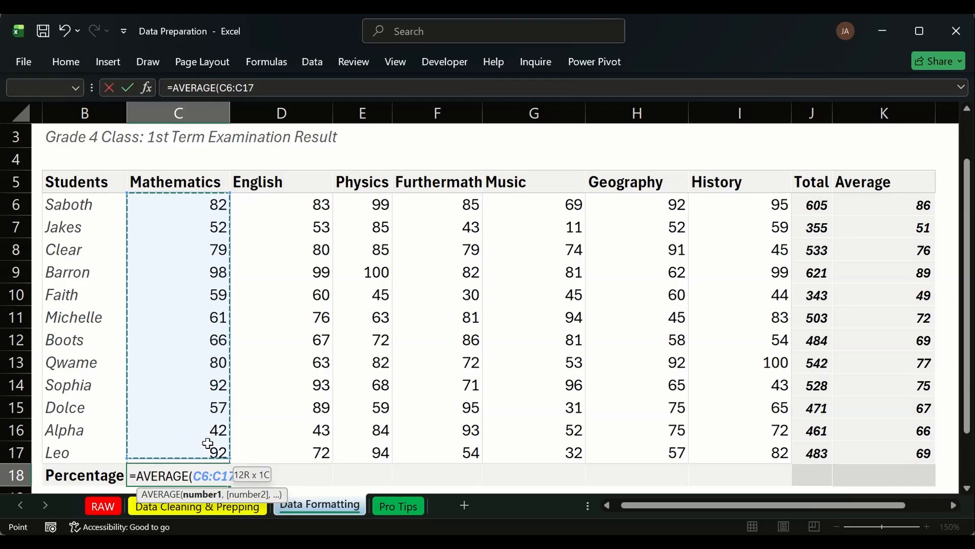
pyautogui.press('Return')
# Step: Fill the Mathematics average formula from C18 across to I18 and clear the formats of C18:I18
pyautogui.click(225, 456)
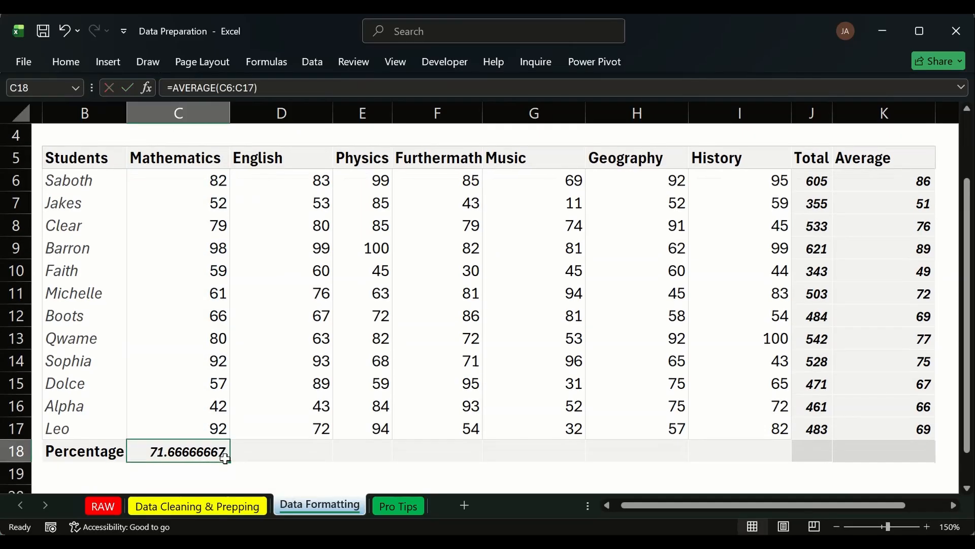
pyautogui.moveTo(231, 463); pyautogui.dragTo(766, 457)
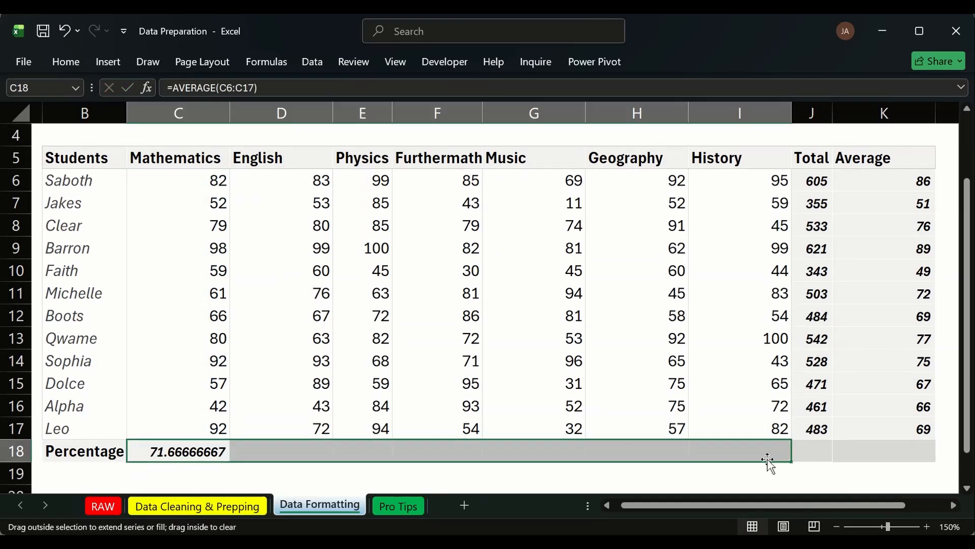
pyautogui.click(71, 62)
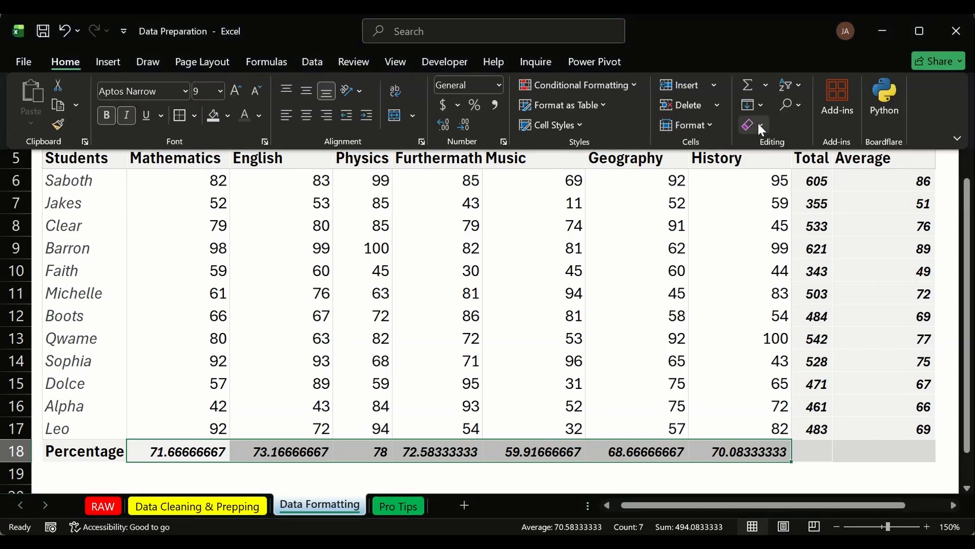
pyautogui.click(755, 123)
pyautogui.click(785, 169)
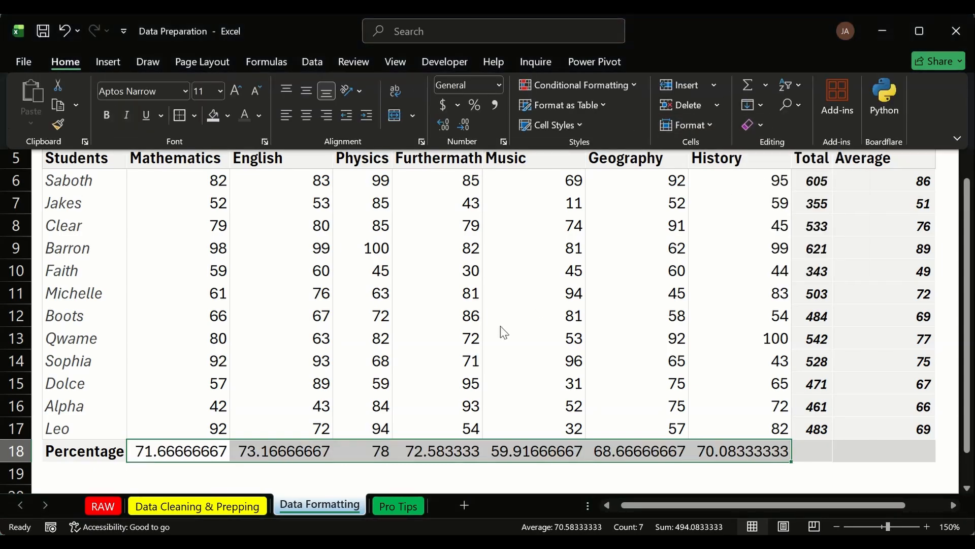
# Step: Re-enter =AVERAGE(C6:C17) in C18 of the unformatted Percentage row and fill it across to I18
pyautogui.click(181, 449)
pyautogui.click(179, 446)
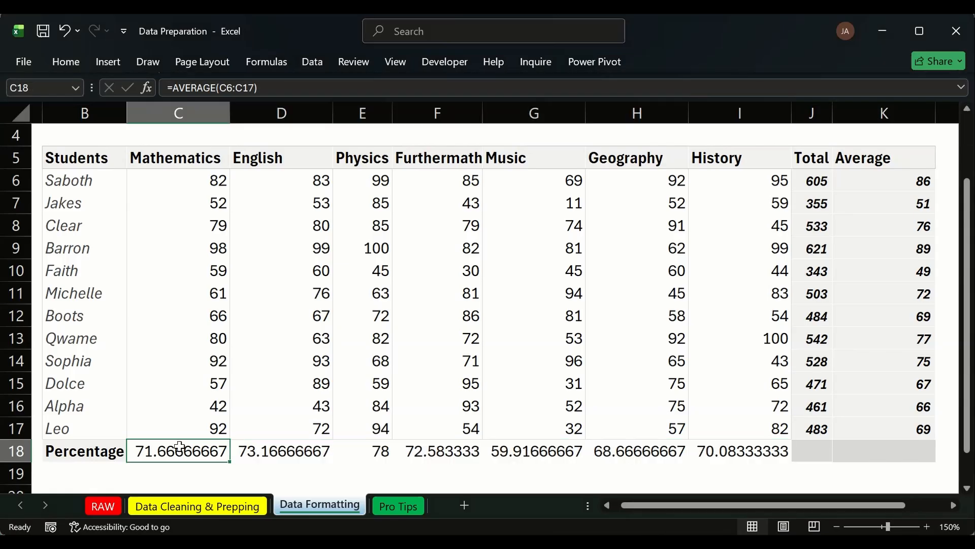
pyautogui.write('=')
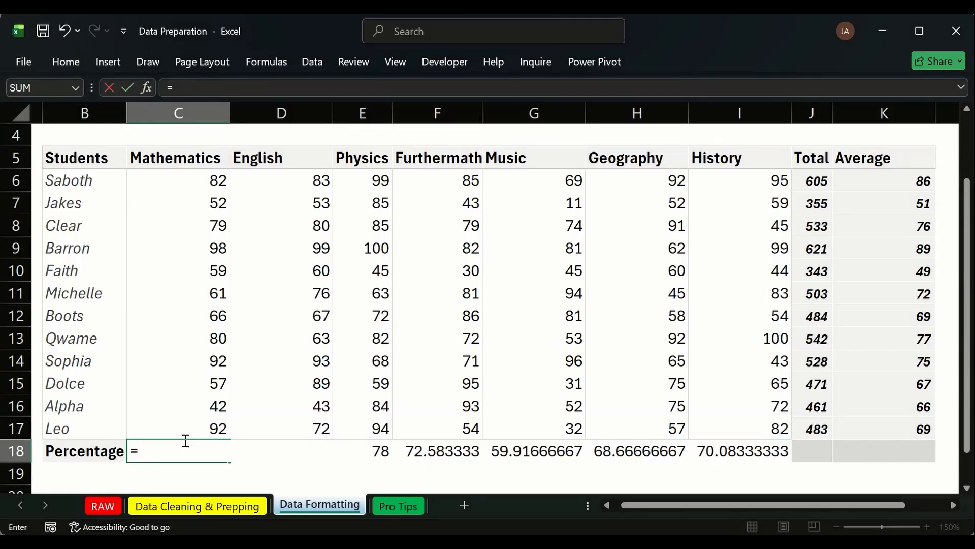
pyautogui.write('aver')
pyautogui.press('Tab')
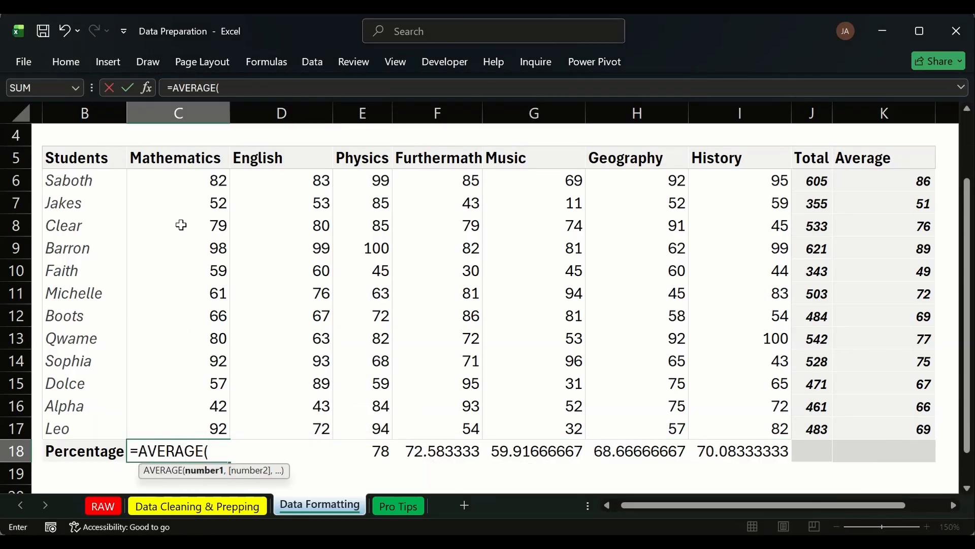
pyautogui.moveTo(183, 186); pyautogui.dragTo(176, 419)
pyautogui.press('Return')
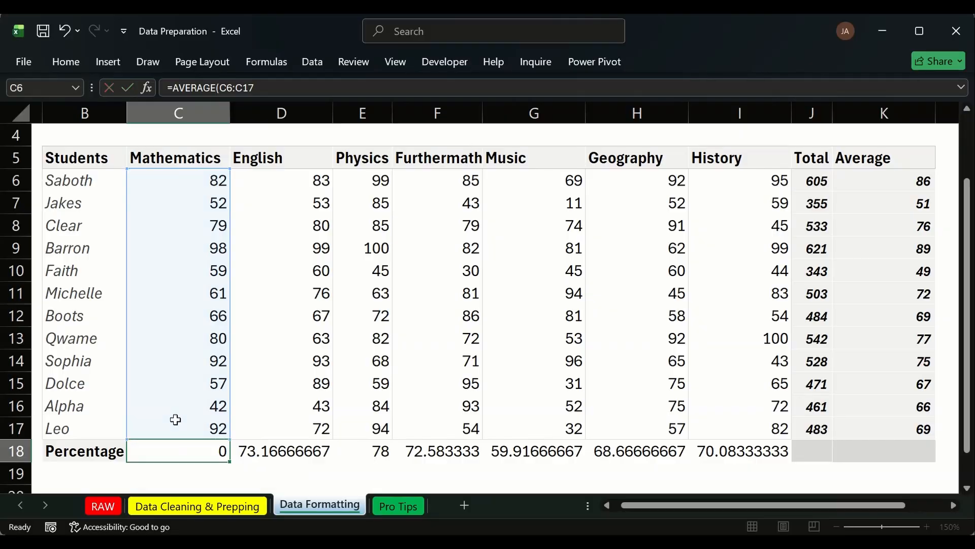
pyautogui.click(206, 451)
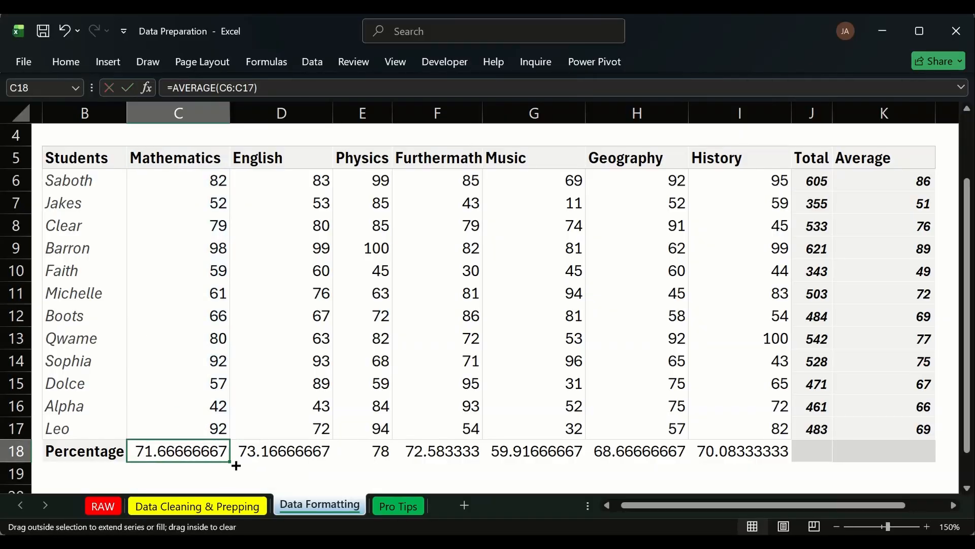
pyautogui.moveTo(236, 465); pyautogui.dragTo(775, 463)
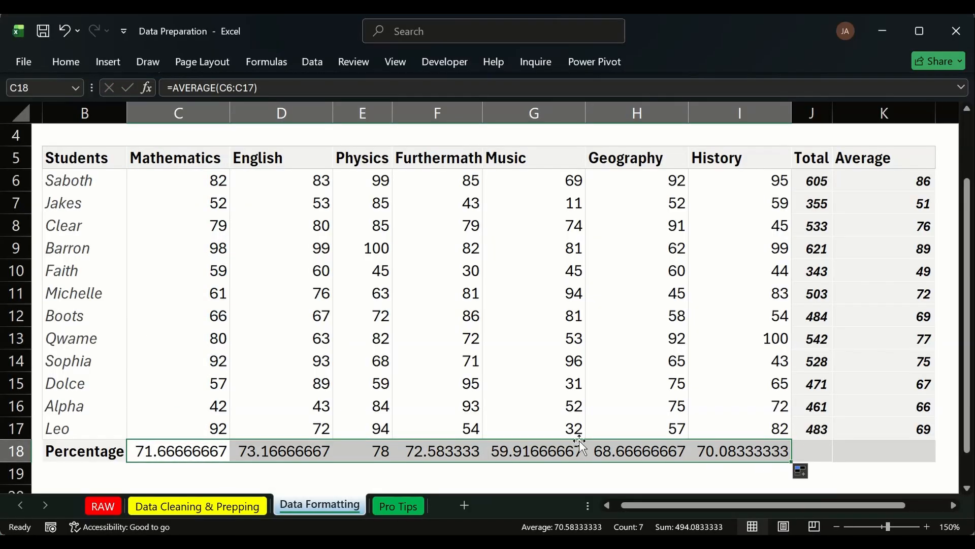
pyautogui.moveTo(580, 444); pyautogui.dragTo(579, 426)
pyautogui.press('Escape')
# Step: Reduce the decimals of the Mathematics average in C18 to seven decimal places
pyautogui.click(196, 452)
pyautogui.click(65, 59)
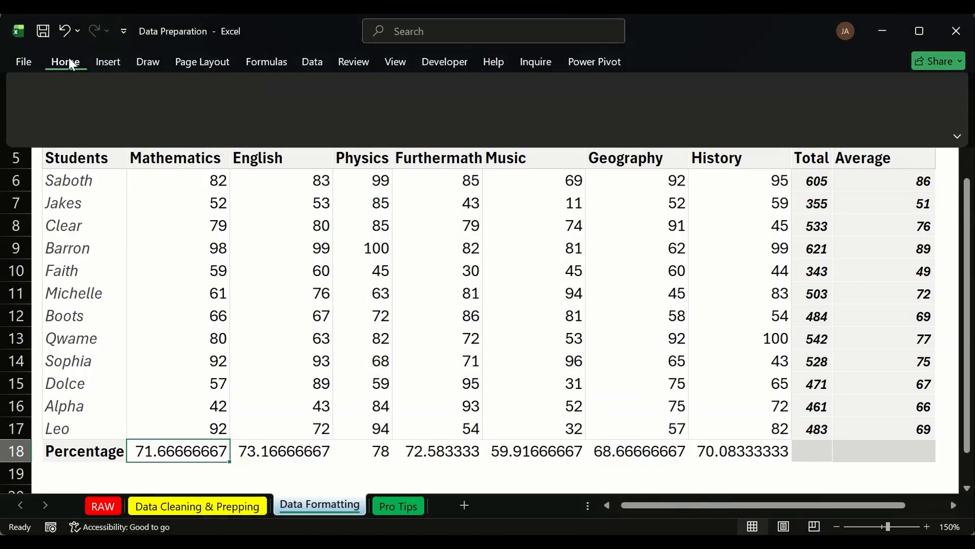
pyautogui.click(466, 122)
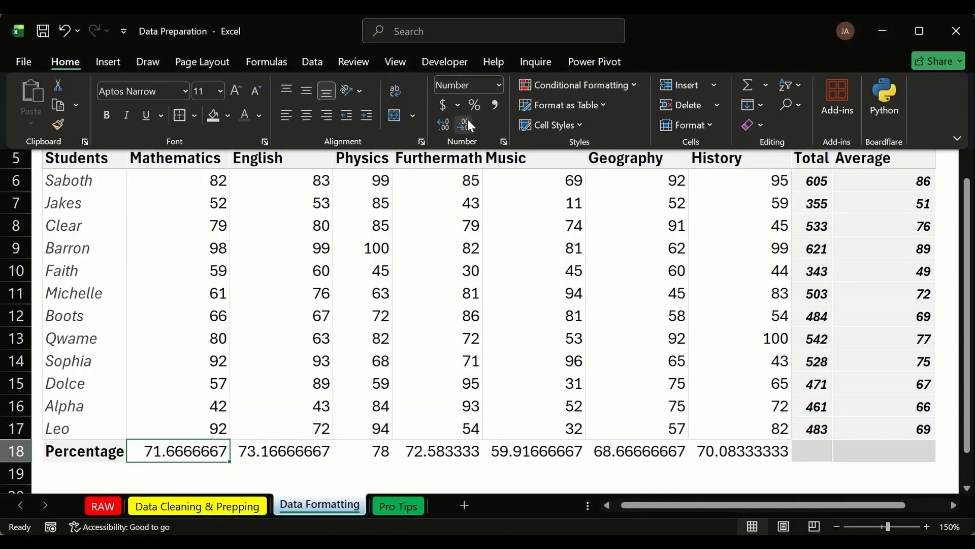
# Step: Try the Percentage number format on C18 alone and undo it
pyautogui.click(475, 104)
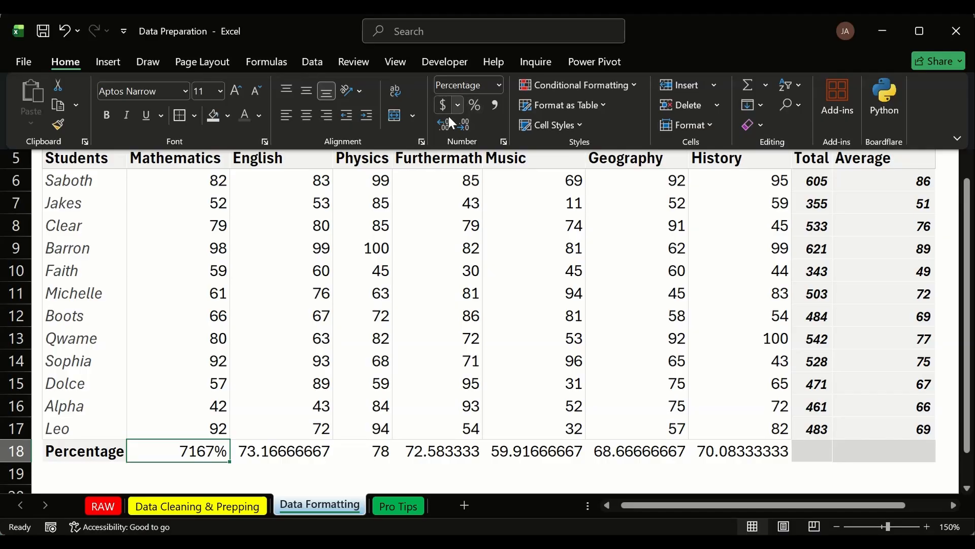
pyautogui.click(607, 398)
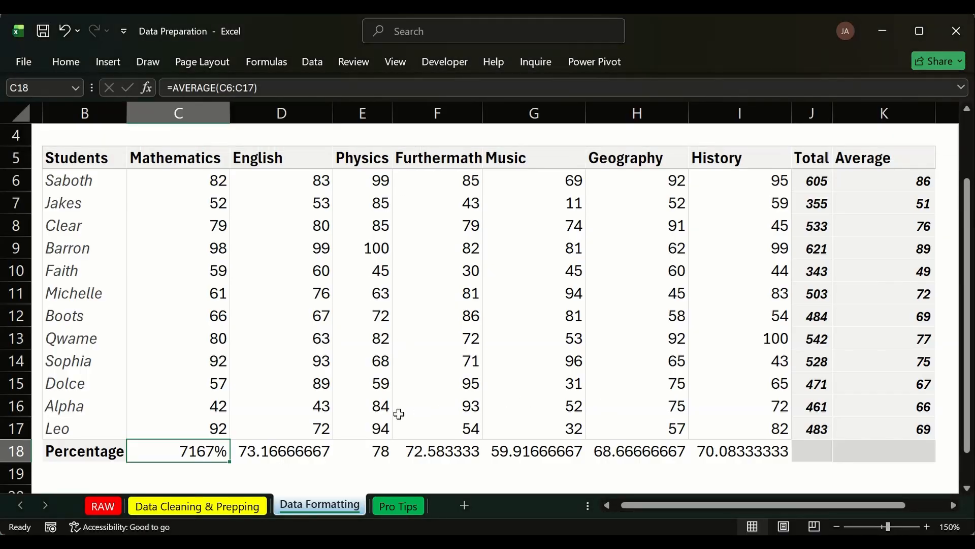
pyautogui.hotkey('ctrl', 'z')
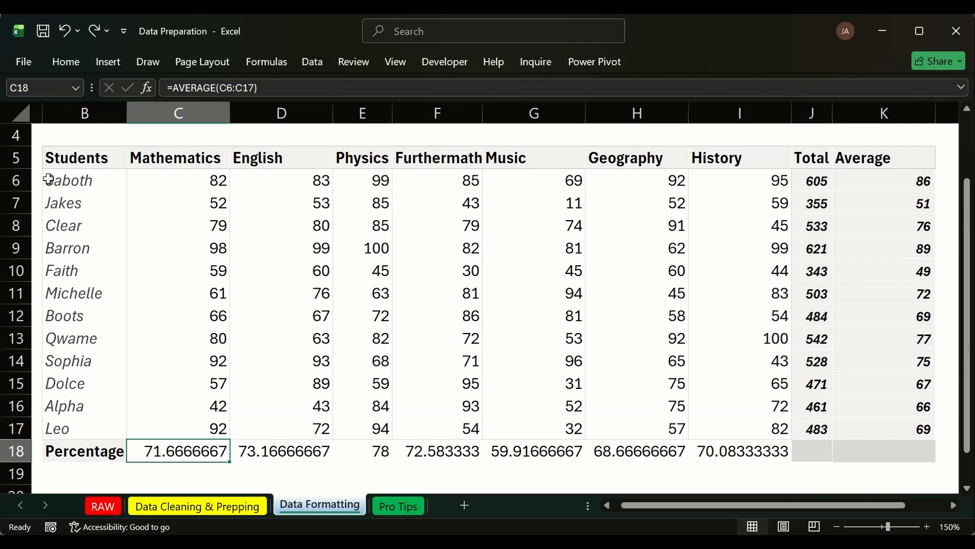
# Step: Count the student names in B6:B17 with a temporary COUNTA formula in cell B19, and clear the cell again
pyautogui.click(83, 474)
pyautogui.write('=c')
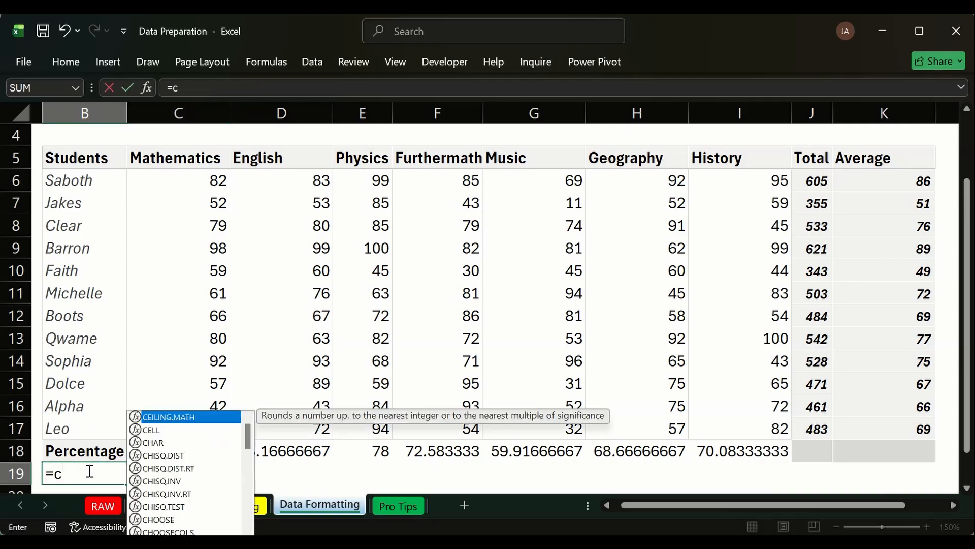
pyautogui.write('ount')
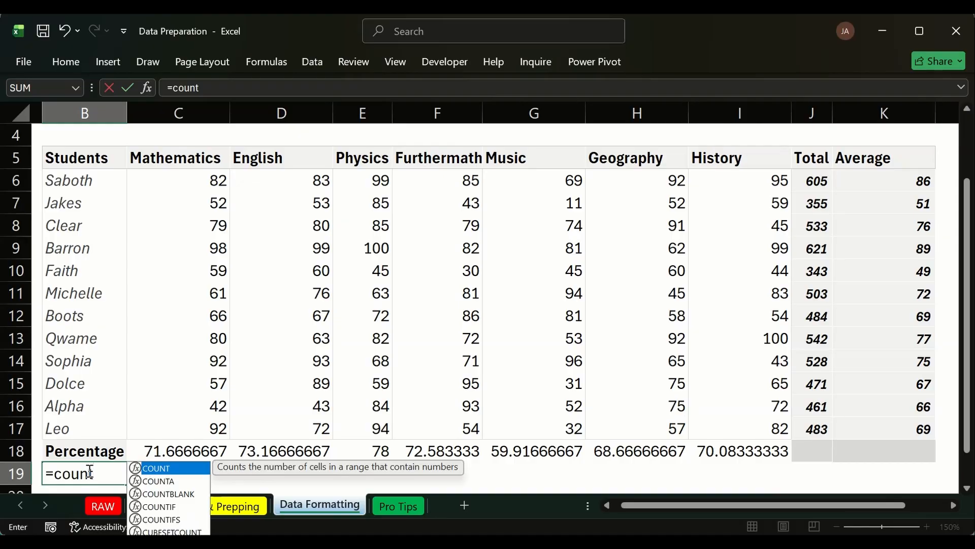
pyautogui.doubleClick(146, 481)
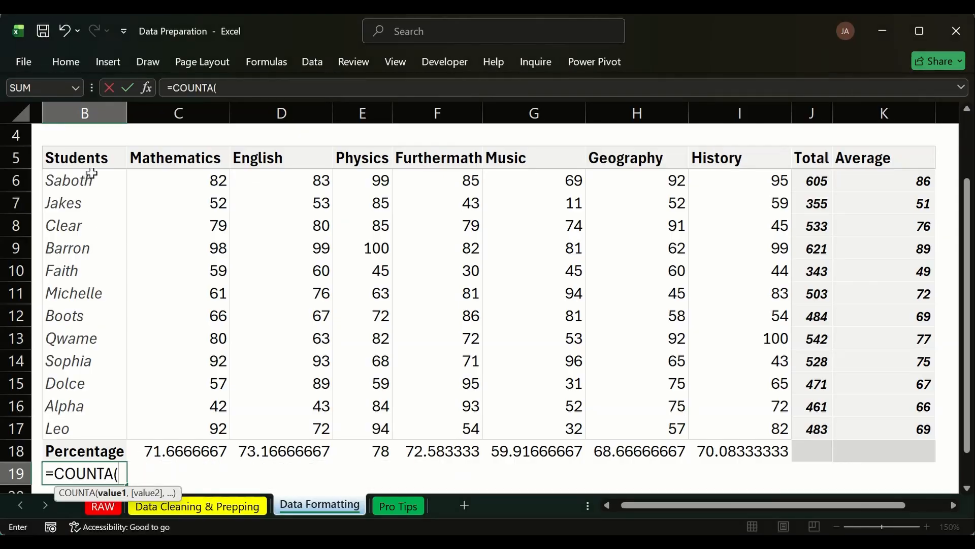
pyautogui.moveTo(93, 174); pyautogui.dragTo(82, 425)
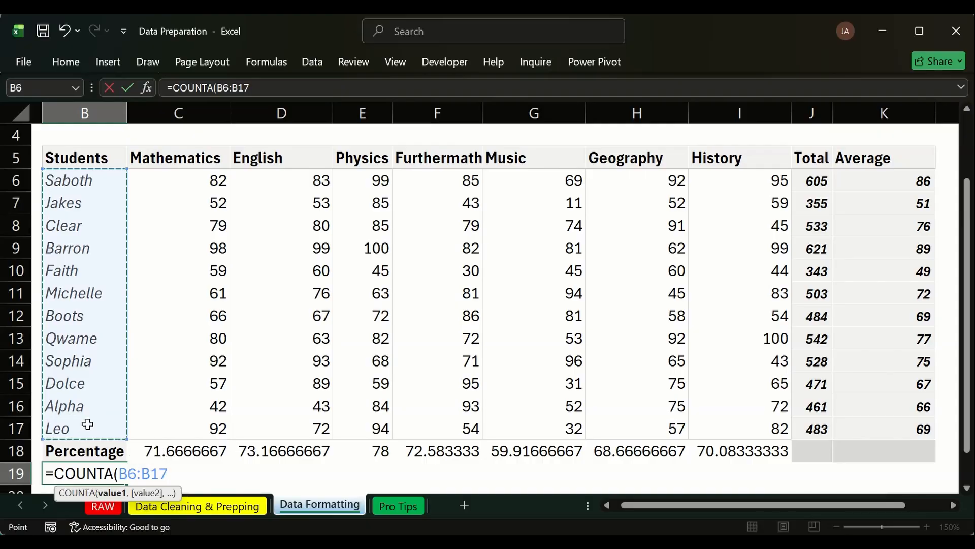
pyautogui.press('Return')
pyautogui.click(117, 453)
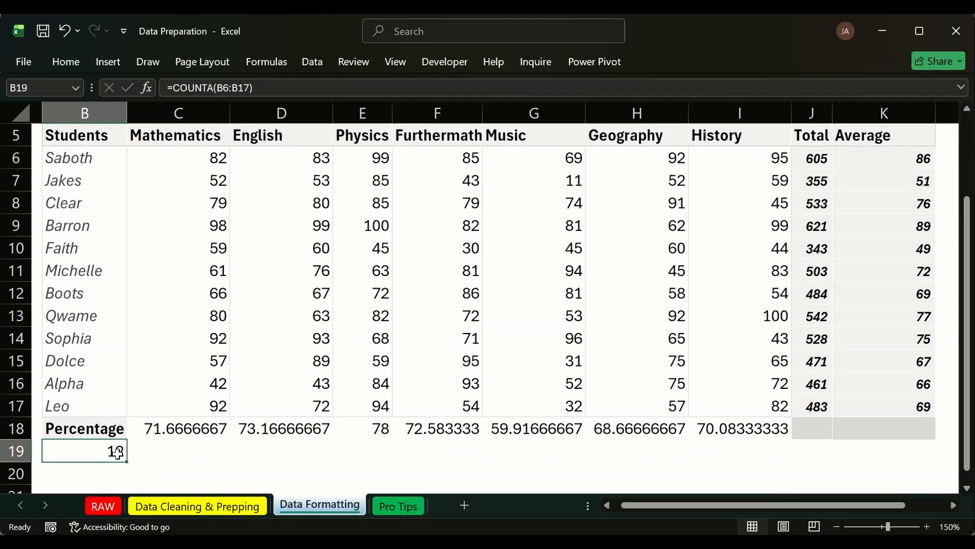
pyautogui.press('Delete')
# Step: Replace the AVERAGE formula in the Mathematics percentage cell C18 with =SUM(C6:C17)/12
pyautogui.scroll(1, 166, 281)
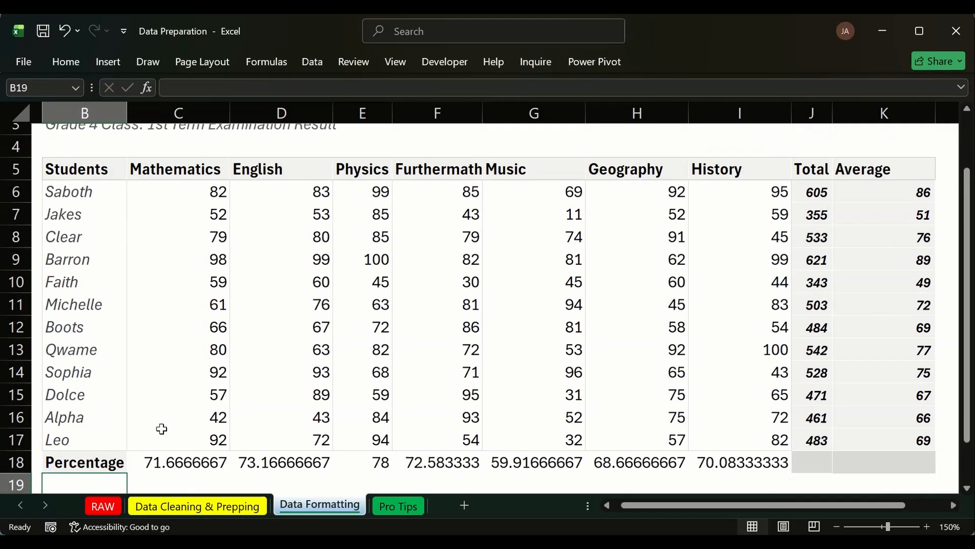
pyautogui.doubleClick(194, 462)
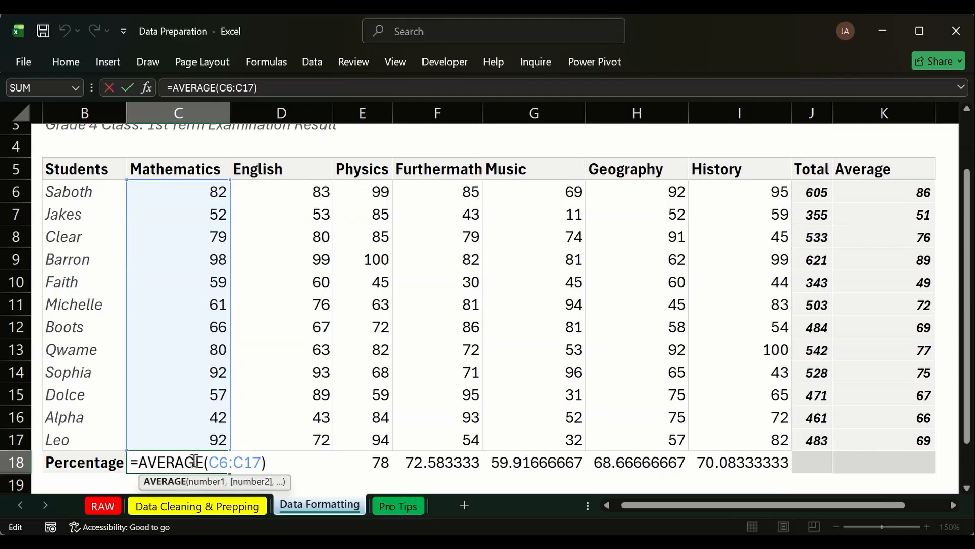
pyautogui.moveTo(274, 465); pyautogui.dragTo(138, 452)
pyautogui.press('Delete')
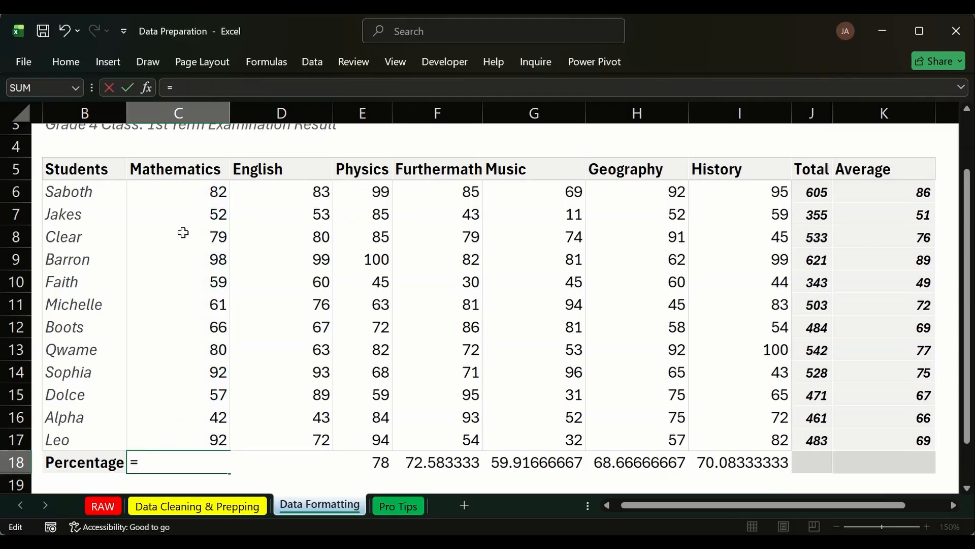
pyautogui.write('se')
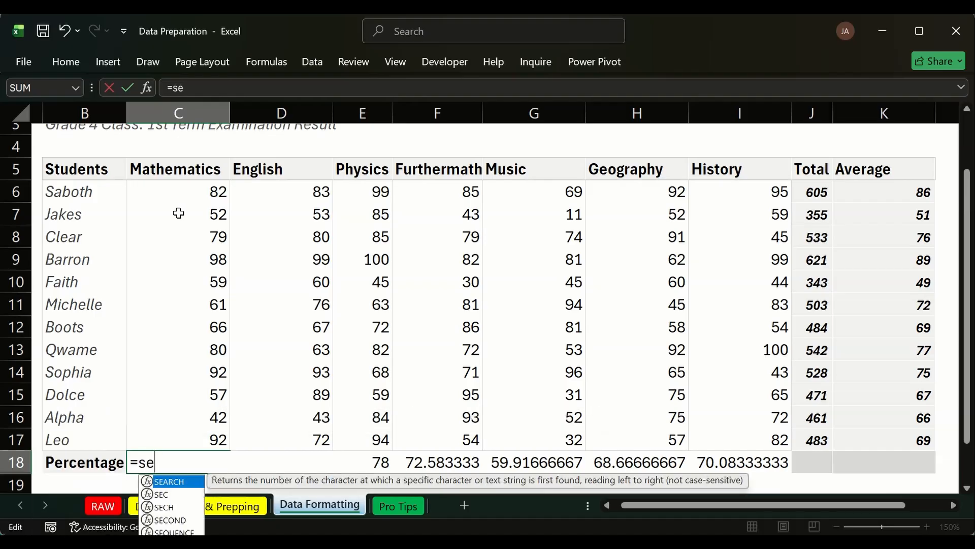
pyautogui.write('u')
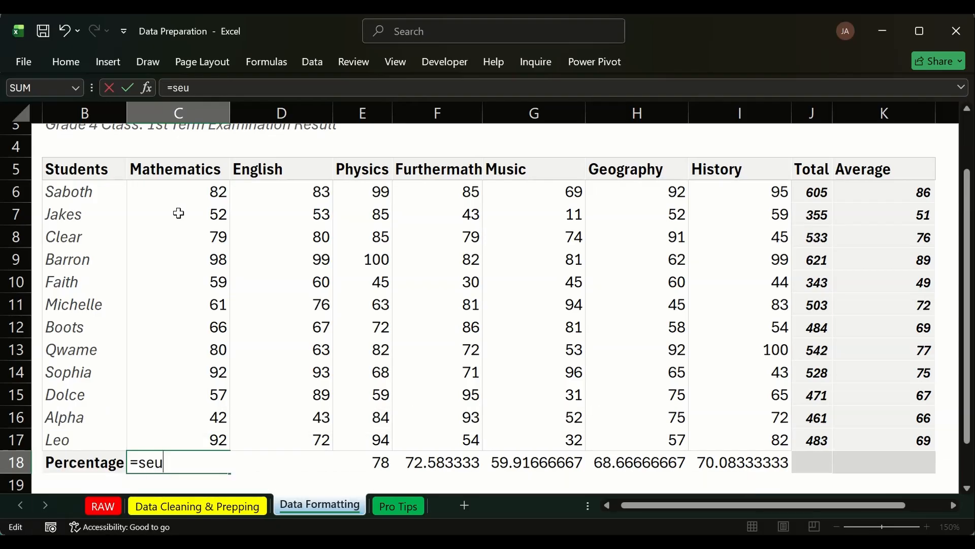
pyautogui.press('BackSpace')
pyautogui.press('BackSpace')
pyautogui.write('um')
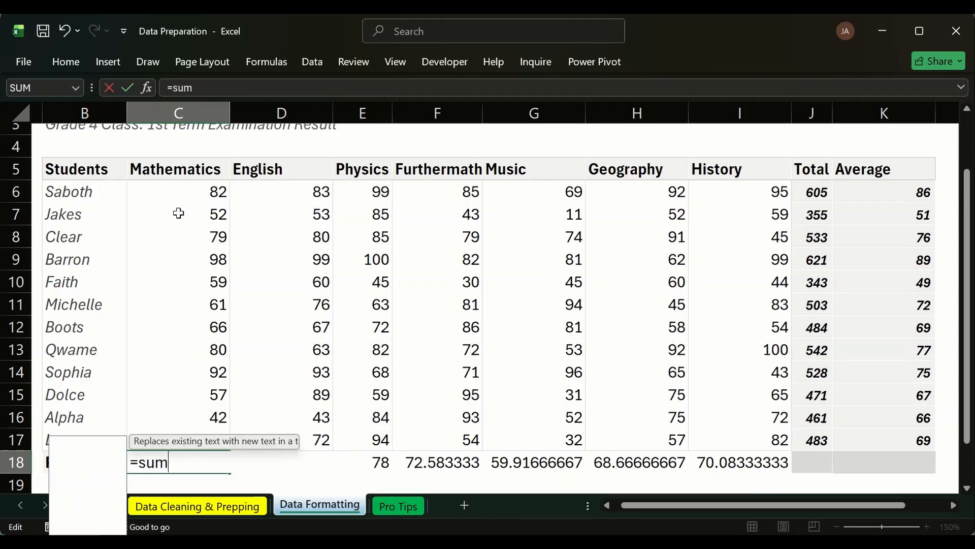
pyautogui.press('Tab')
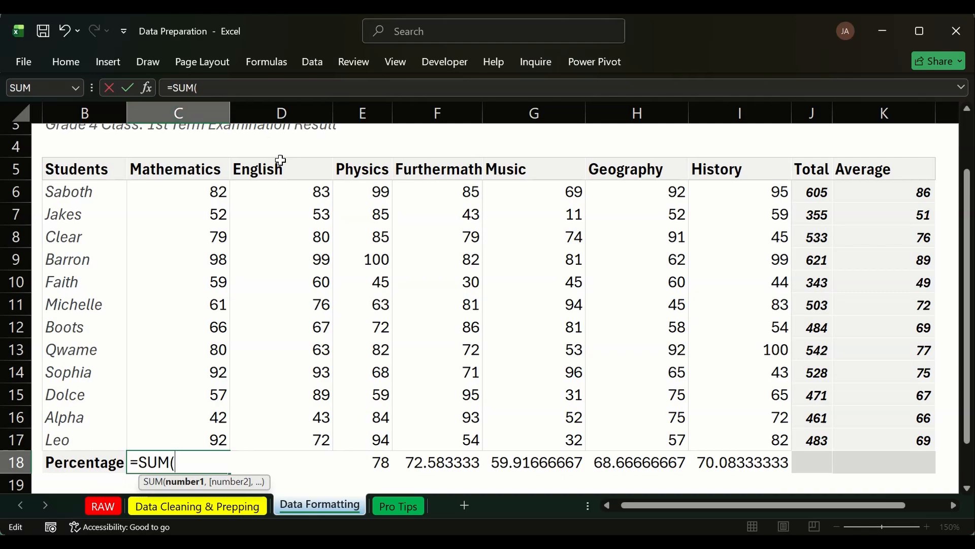
pyautogui.moveTo(207, 189); pyautogui.dragTo(217, 430)
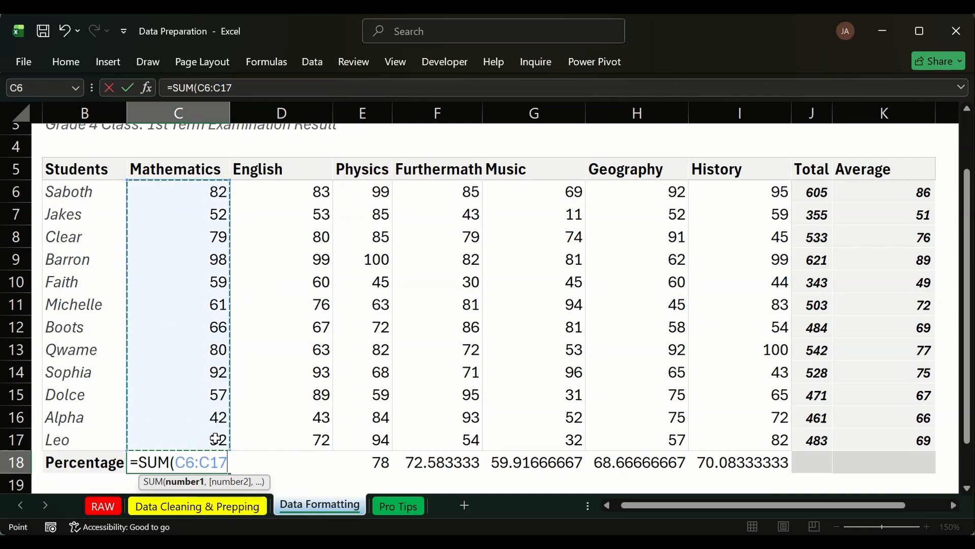
pyautogui.write(')')
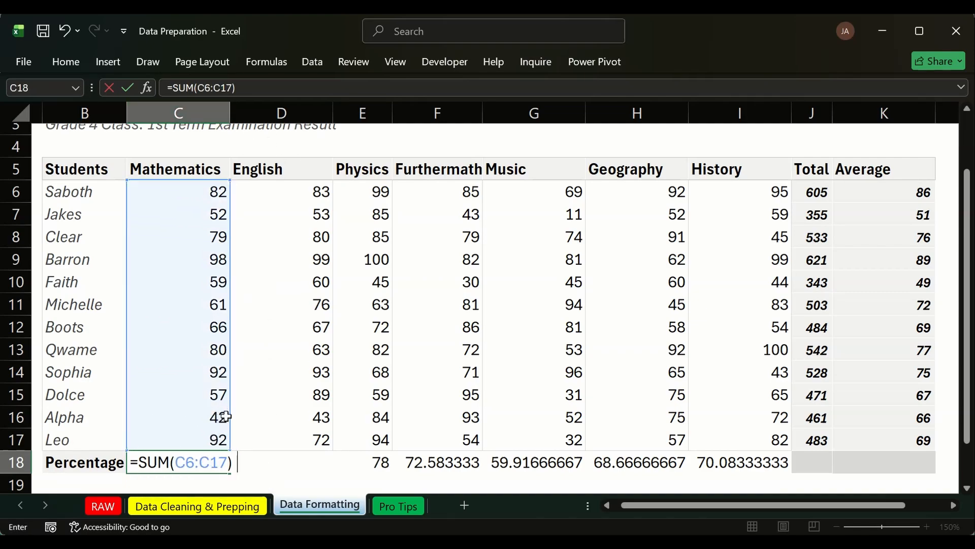
pyautogui.write('/12')
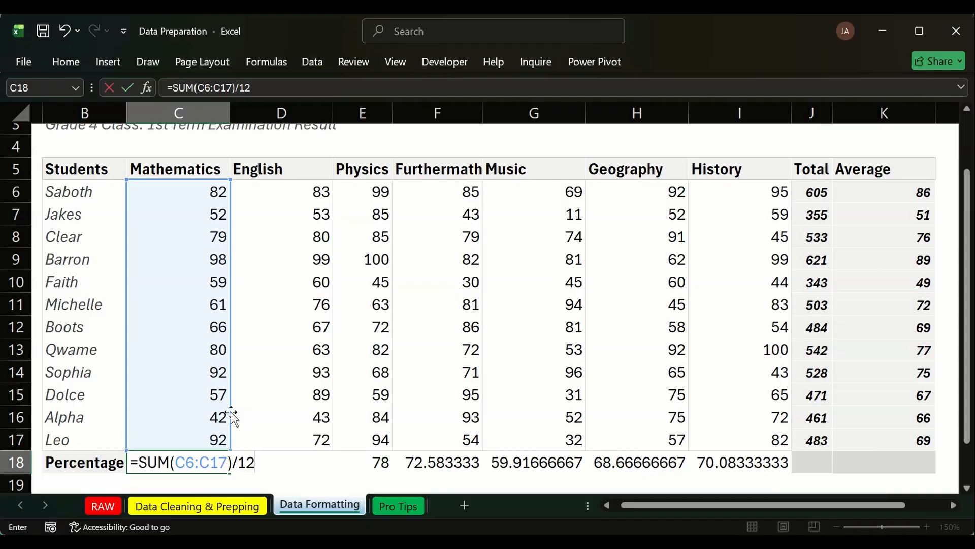
pyautogui.hotkey('ctrl', 'Return')
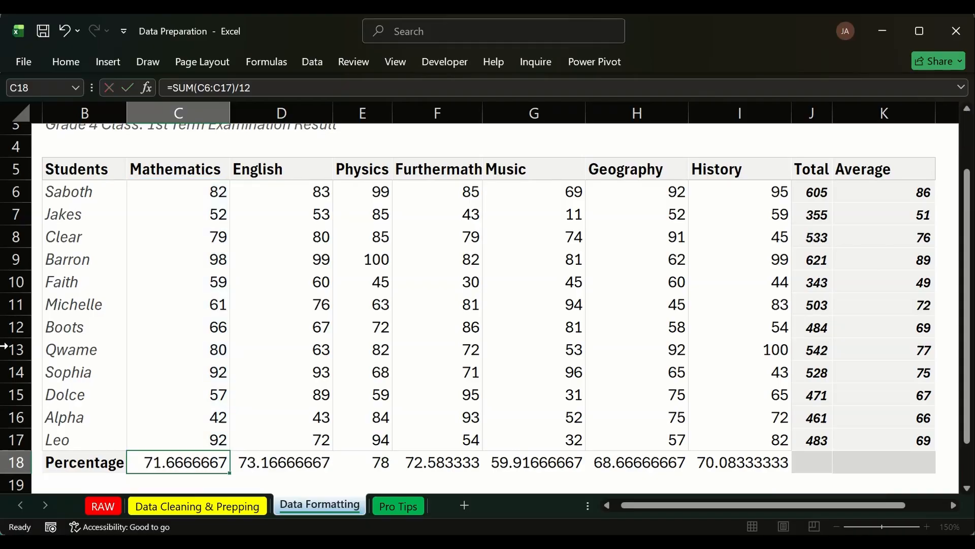
# Step: Change the divisor of the formula in C18 to 1200 and fill the formula across to I18
pyautogui.click(157, 482)
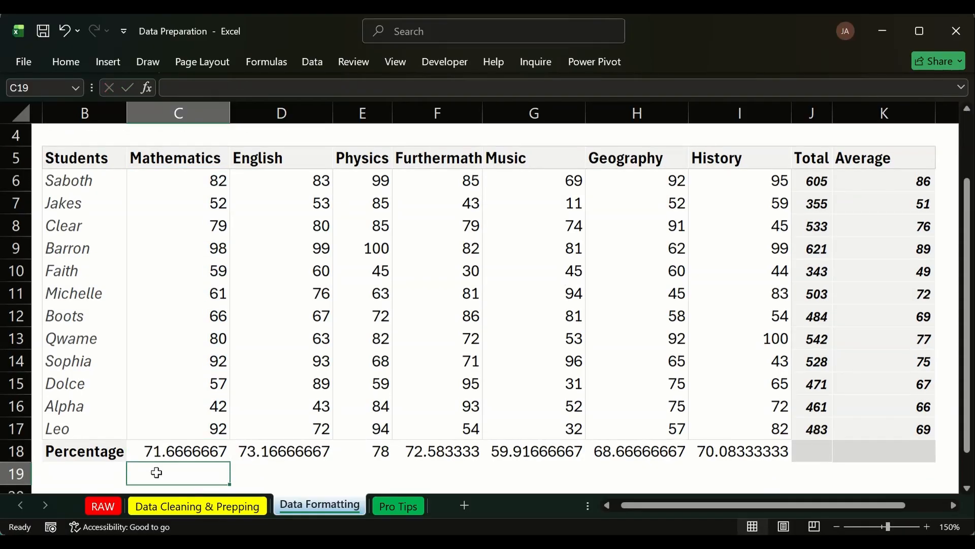
pyautogui.click(183, 454)
pyautogui.doubleClick(242, 460)
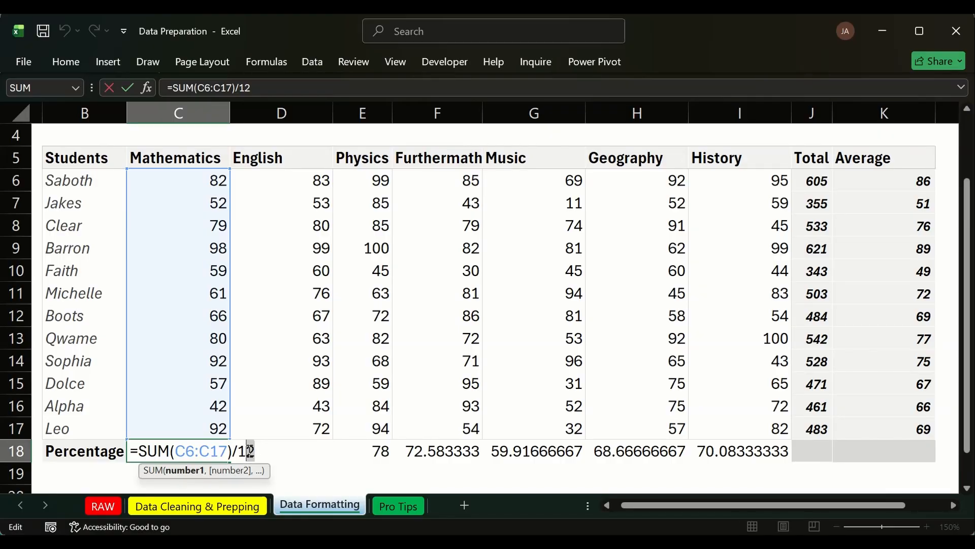
pyautogui.click(253, 451)
pyautogui.write('00')
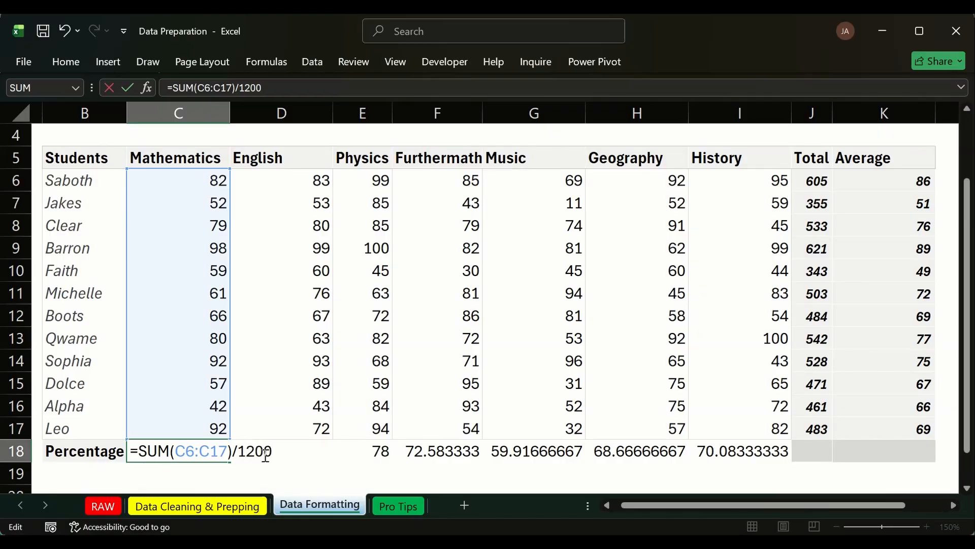
pyautogui.press('Return')
pyautogui.click(226, 459)
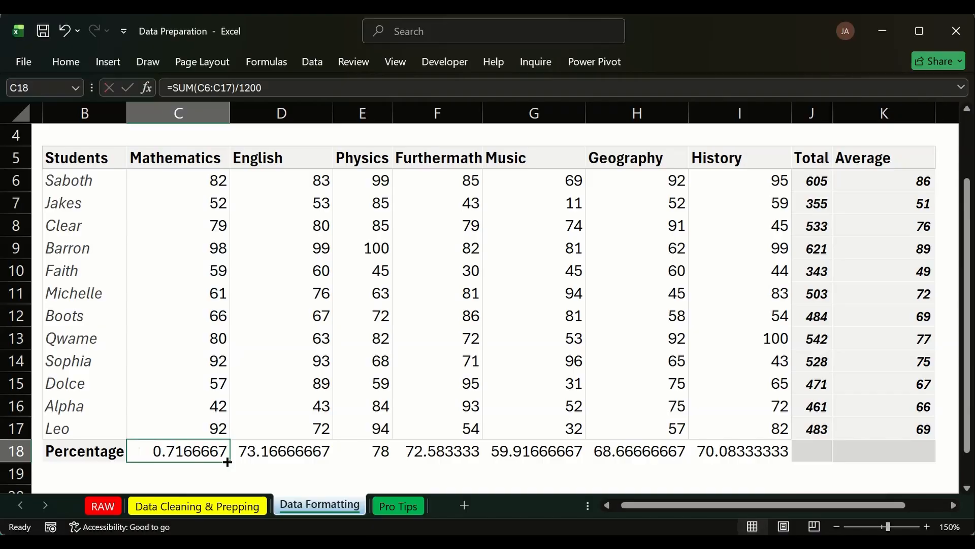
pyautogui.moveTo(227, 462); pyautogui.dragTo(790, 461)
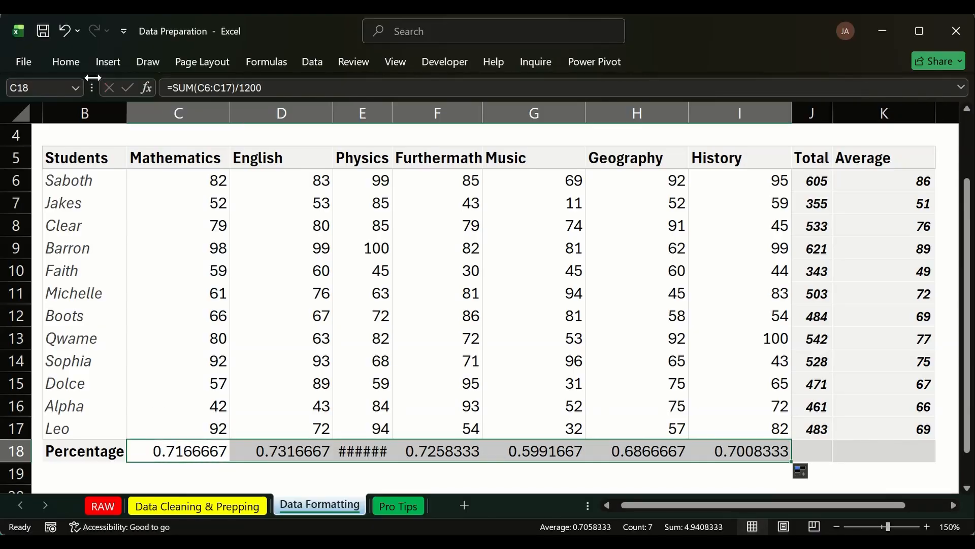
# Step: Shade the percentage cells C18:I18 with the second-lightest grey in the white theme column
pyautogui.hotkey('ctrl', '1')
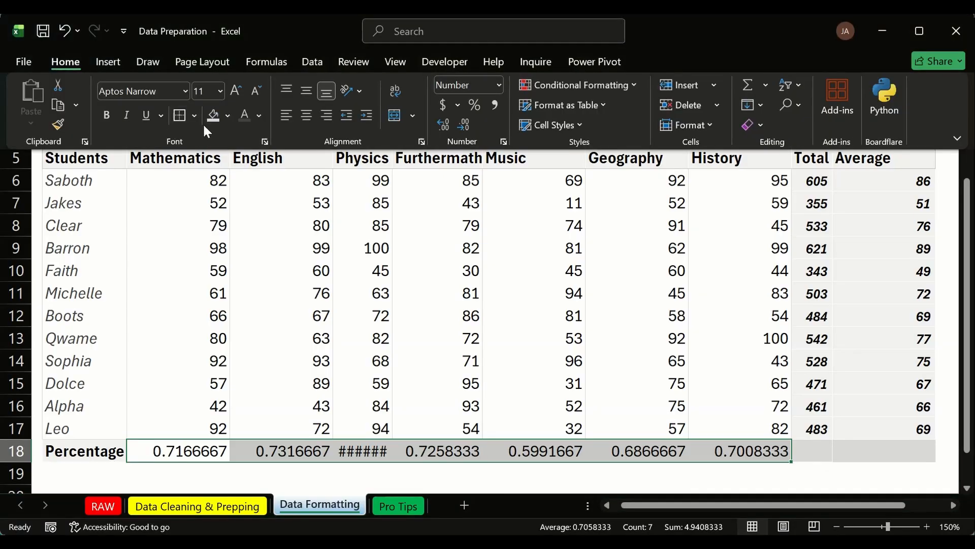
pyautogui.click(229, 116)
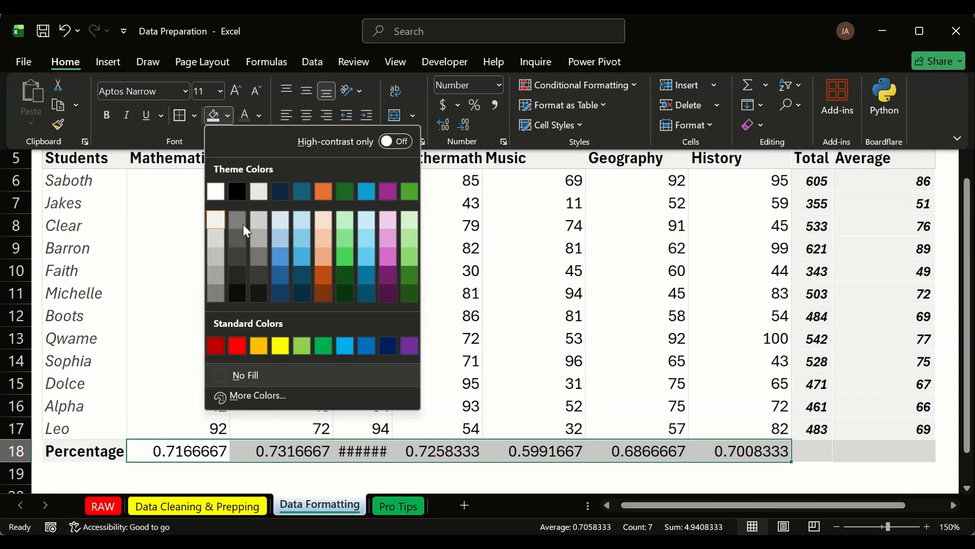
pyautogui.click(216, 235)
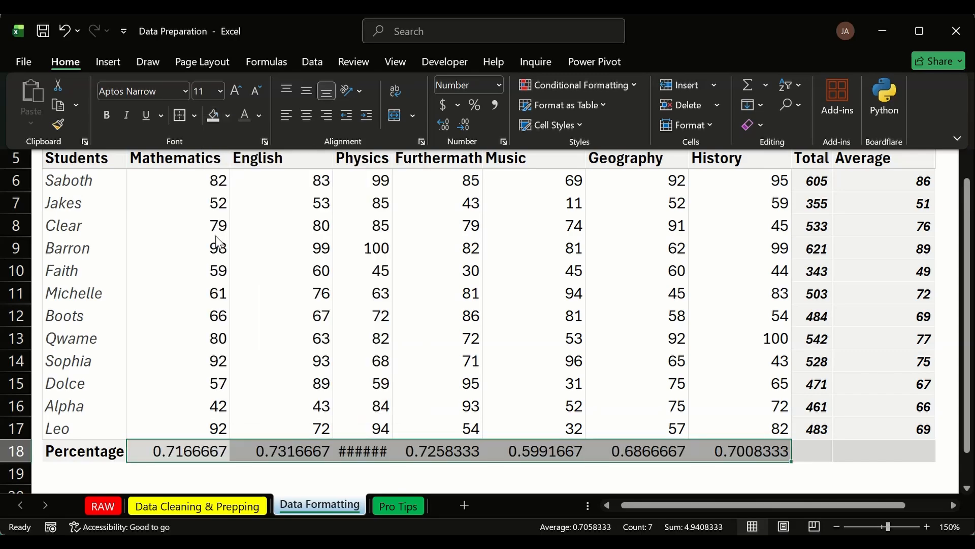
# Step: Make the percentage values in C18:I18 bold and italic, and reduce their font size to 10
pyautogui.click(101, 112)
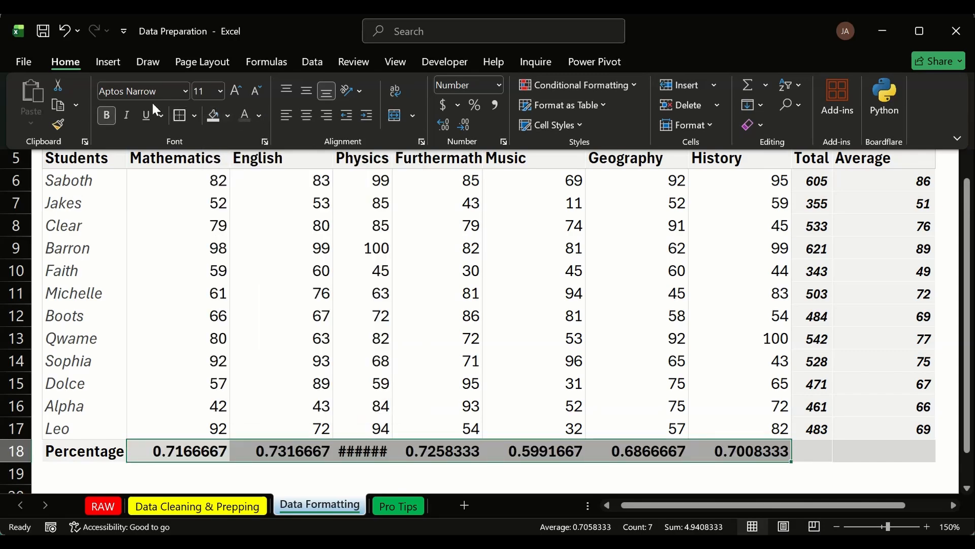
pyautogui.click(256, 91)
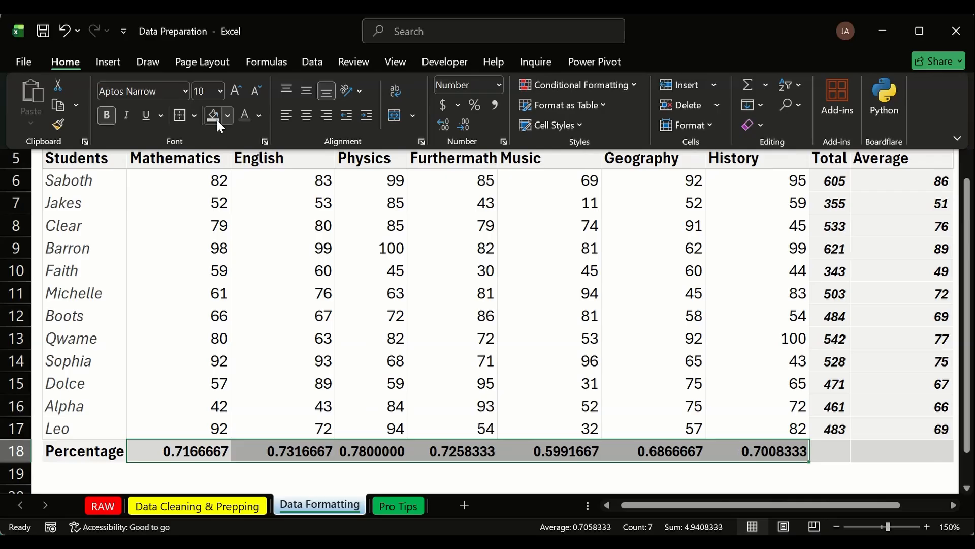
pyautogui.click(127, 117)
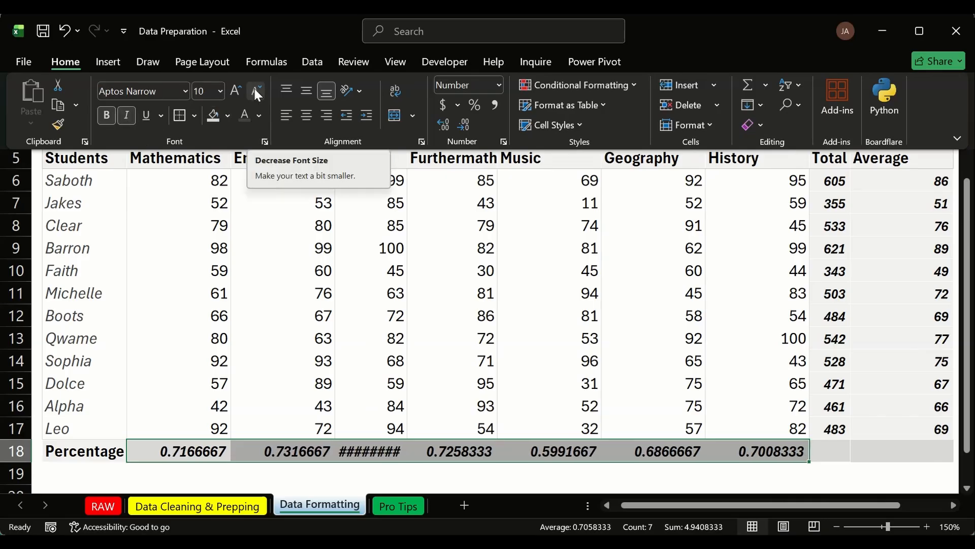
pyautogui.click(178, 377)
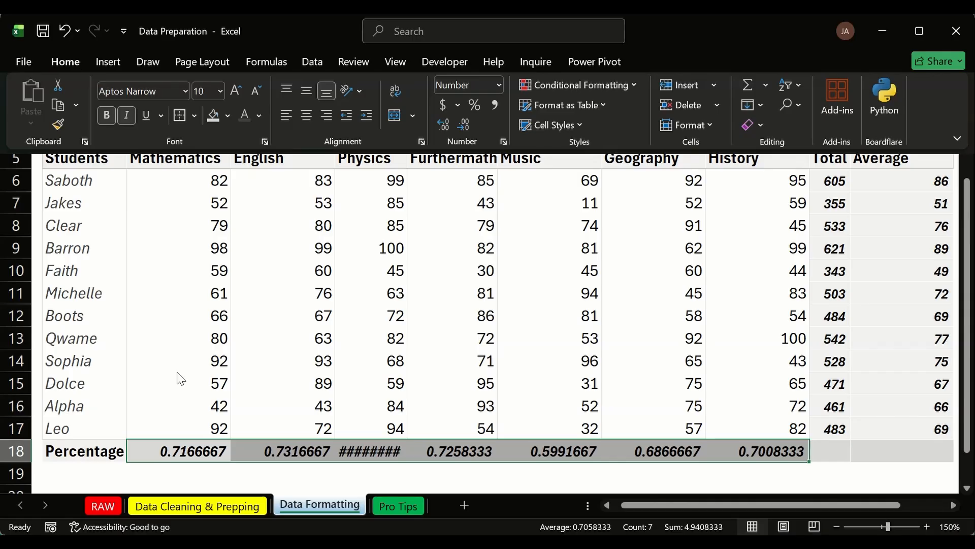
pyautogui.click(202, 287)
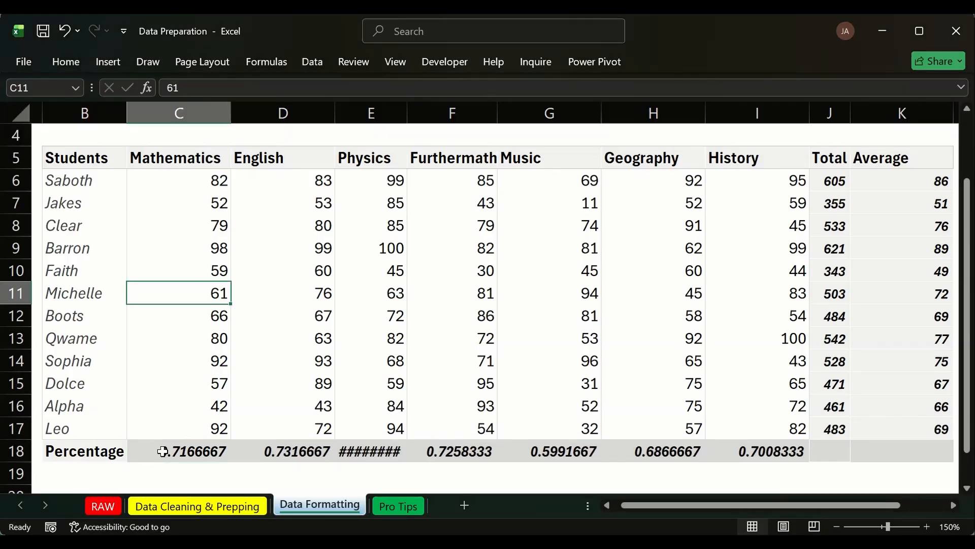
# Step: Remove the bold from the percentage values in C18:I18 and change their fill to the lightest grey theme shade
pyautogui.moveTo(161, 451); pyautogui.dragTo(781, 446)
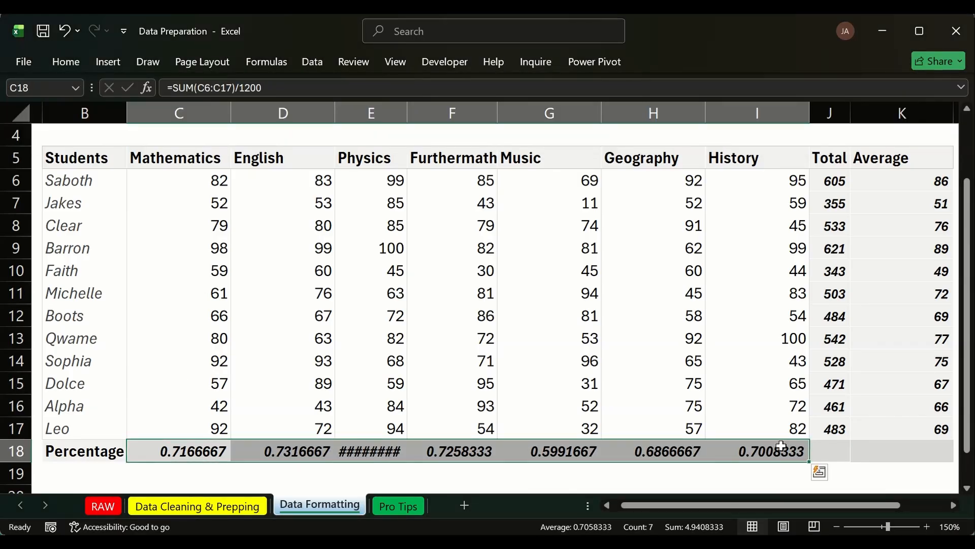
pyautogui.hotkey('ctrl', 'b')
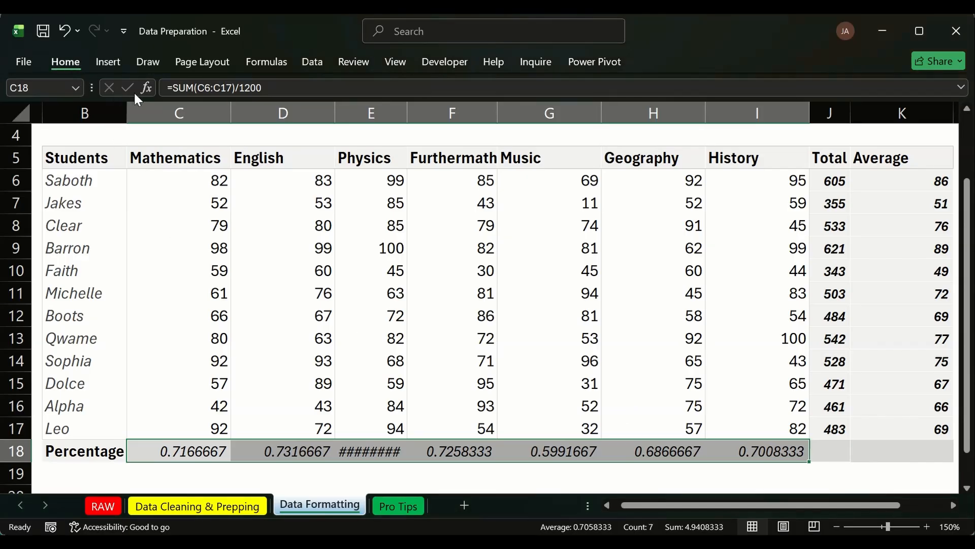
pyautogui.click(71, 62)
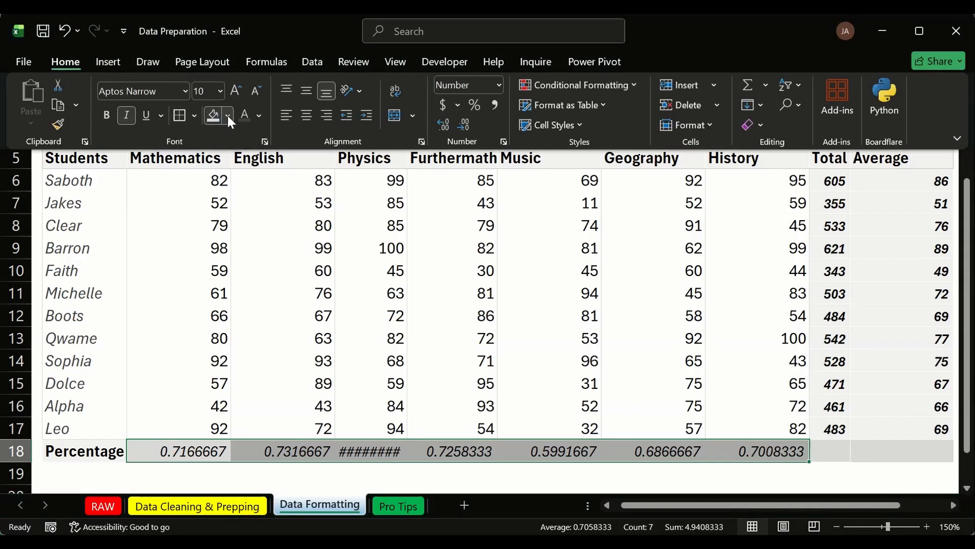
pyautogui.click(227, 117)
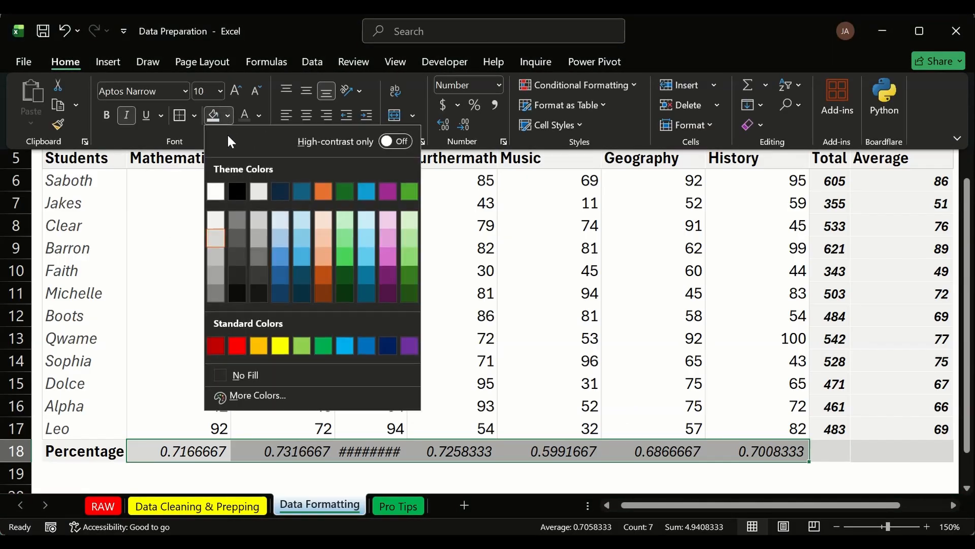
pyautogui.click(215, 221)
pyautogui.click(155, 313)
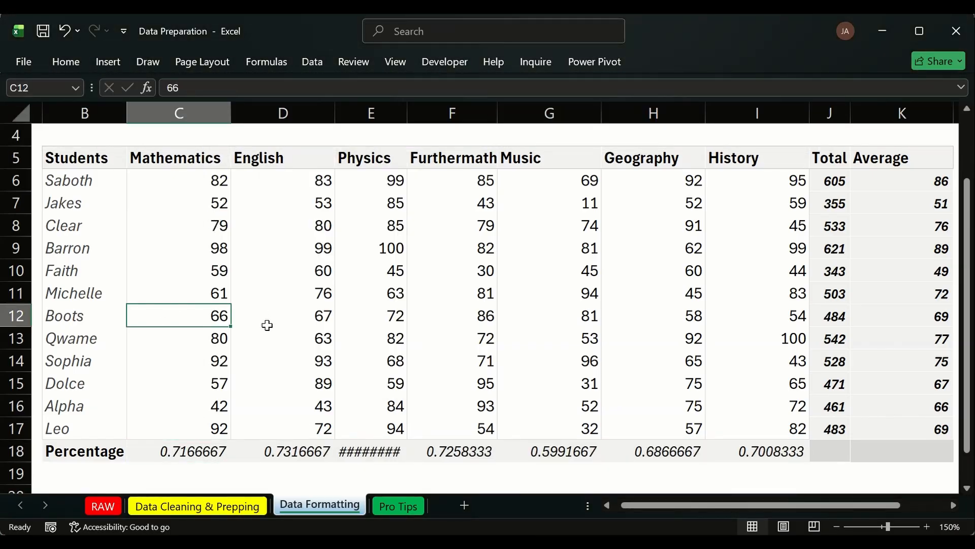
pyautogui.click(116, 451)
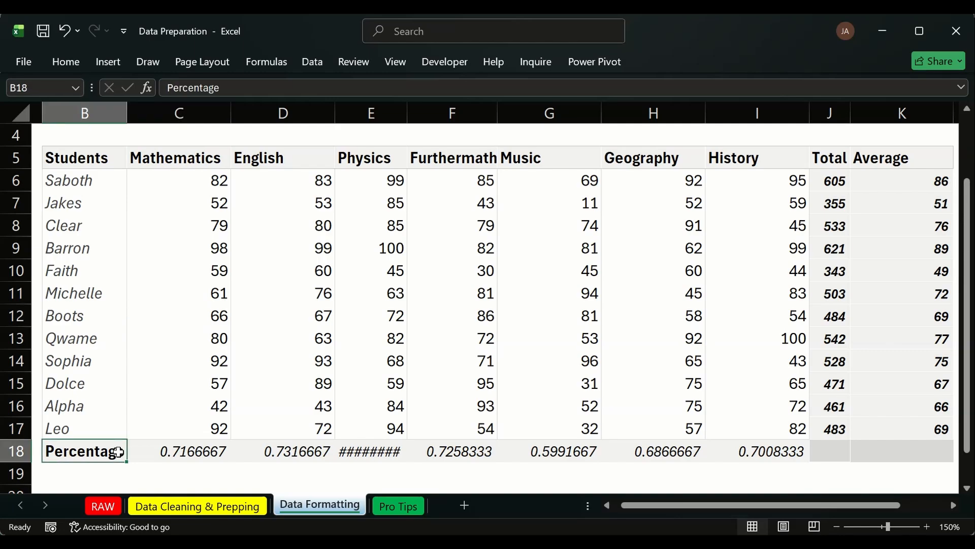
# Step: Shade the Percentage label in B18 with the second-lightest grey in the white theme column
pyautogui.click(57, 67)
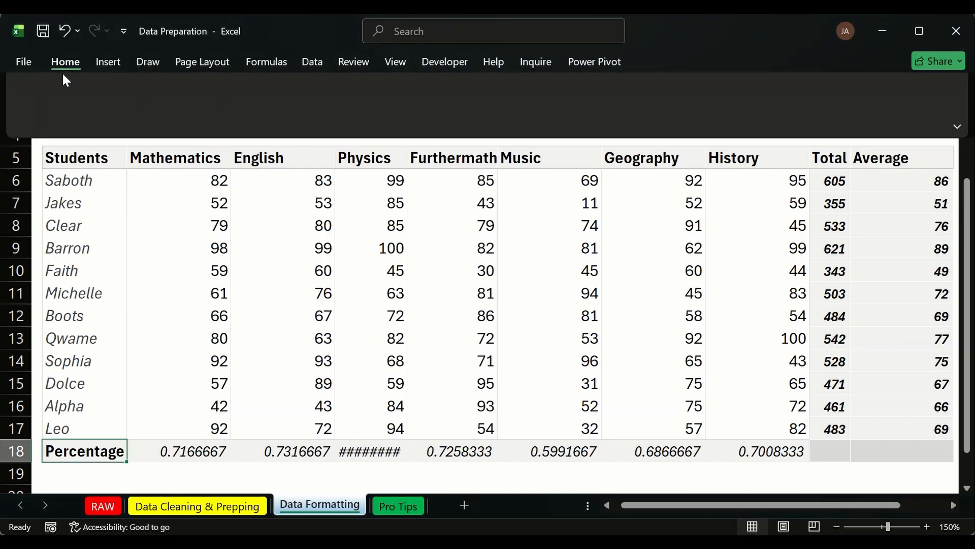
pyautogui.click(226, 116)
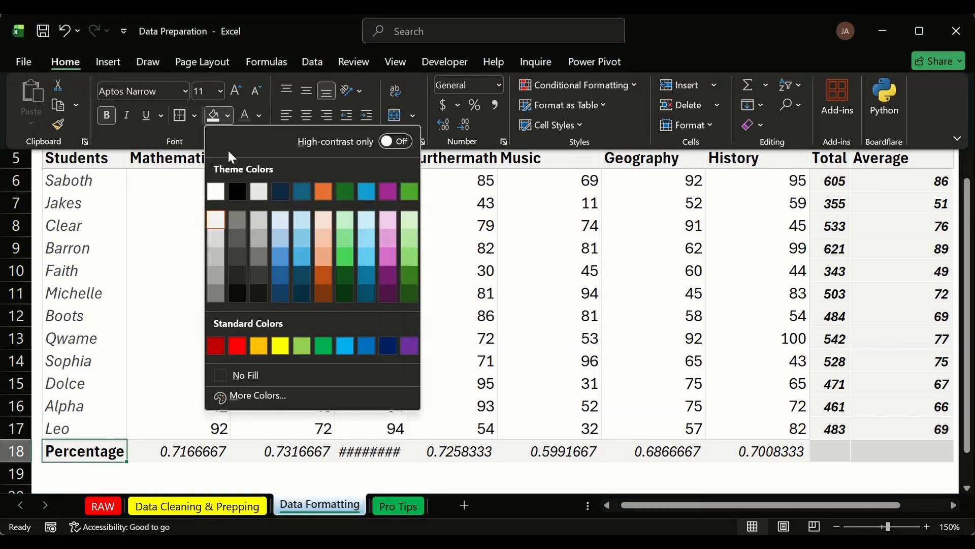
pyautogui.click(220, 239)
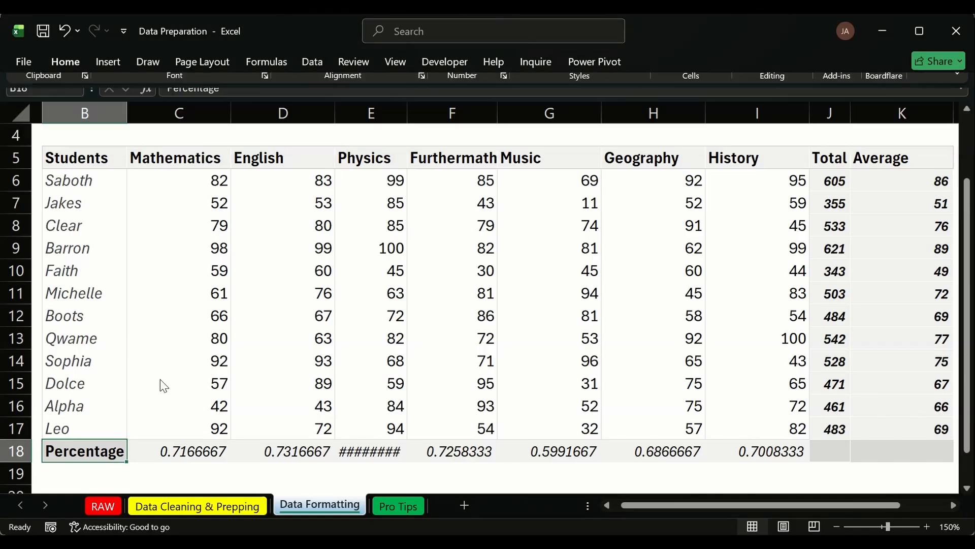
pyautogui.click(174, 379)
# Step: Apply the same second-lightest grey fill to the Total and Average headers in J5:K5 and the Students header in B5
pyautogui.moveTo(823, 159); pyautogui.dragTo(909, 162)
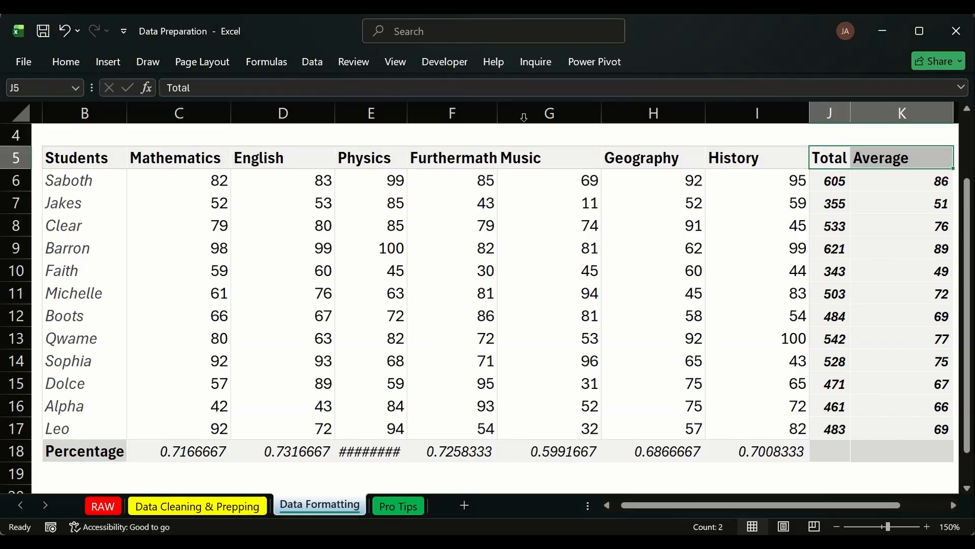
pyautogui.click(72, 63)
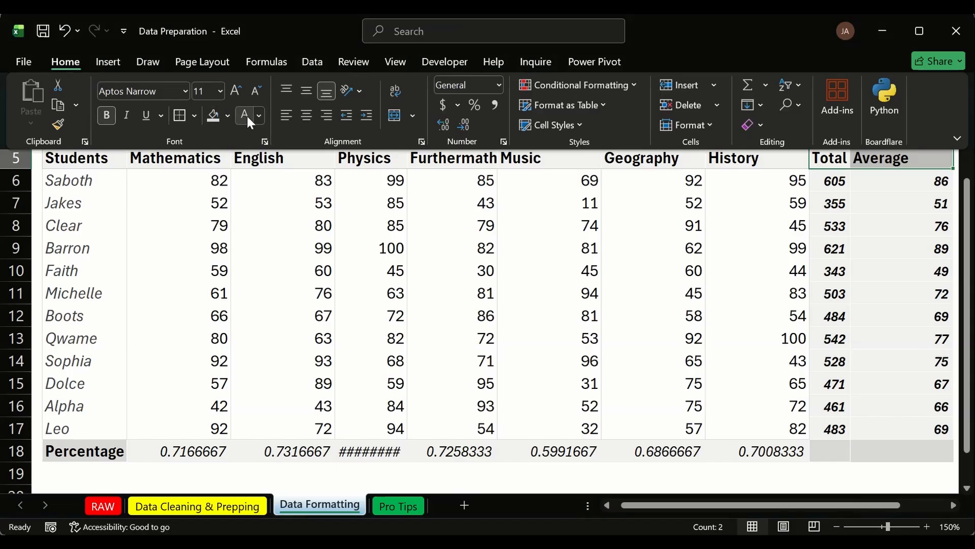
pyautogui.click(217, 117)
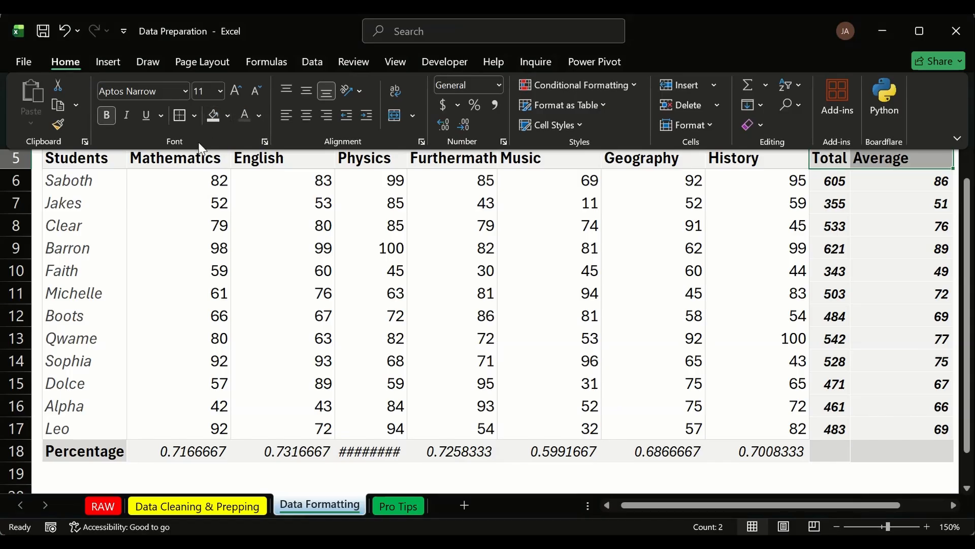
pyautogui.click(102, 155)
pyautogui.click(99, 154)
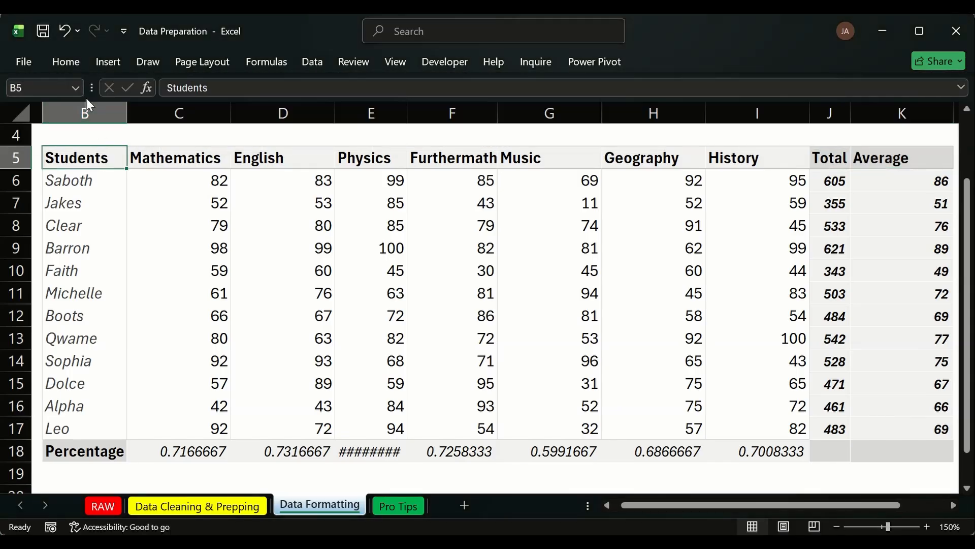
pyautogui.click(70, 60)
pyautogui.click(218, 111)
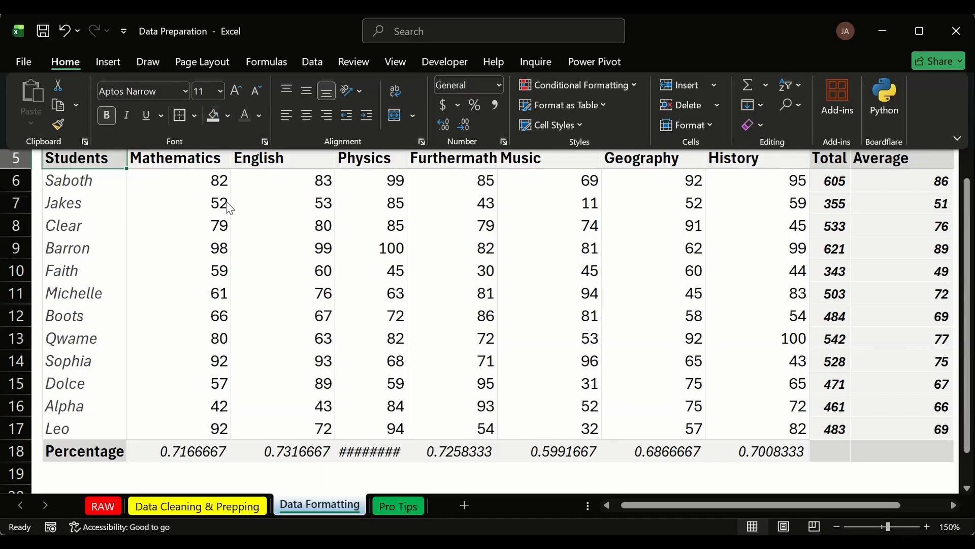
pyautogui.click(229, 207)
pyautogui.click(270, 229)
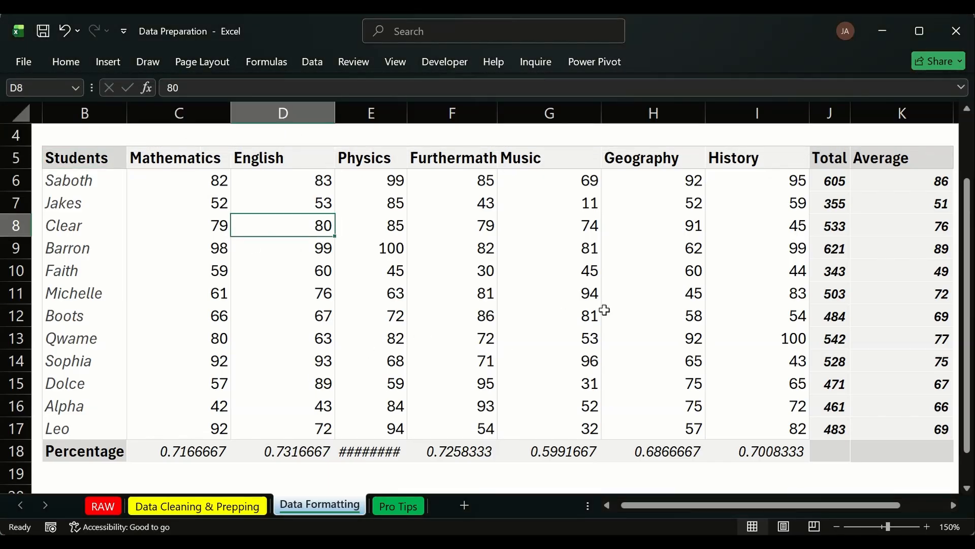
# Step: Fit the width of the Physics column to its contents and format C18:I18 as percentages
pyautogui.doubleClick(409, 111)
pyautogui.click(184, 448)
pyautogui.moveTo(183, 448); pyautogui.dragTo(776, 451)
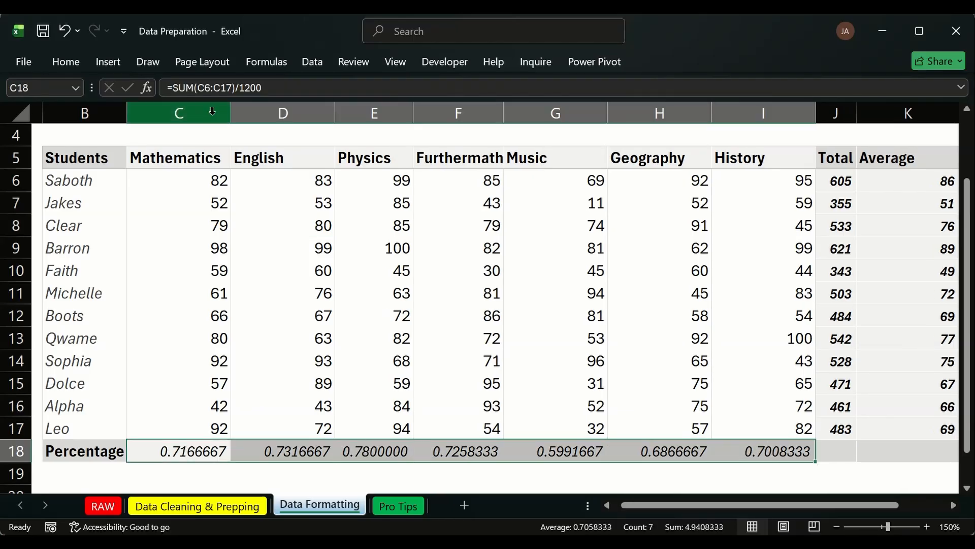
pyautogui.click(74, 59)
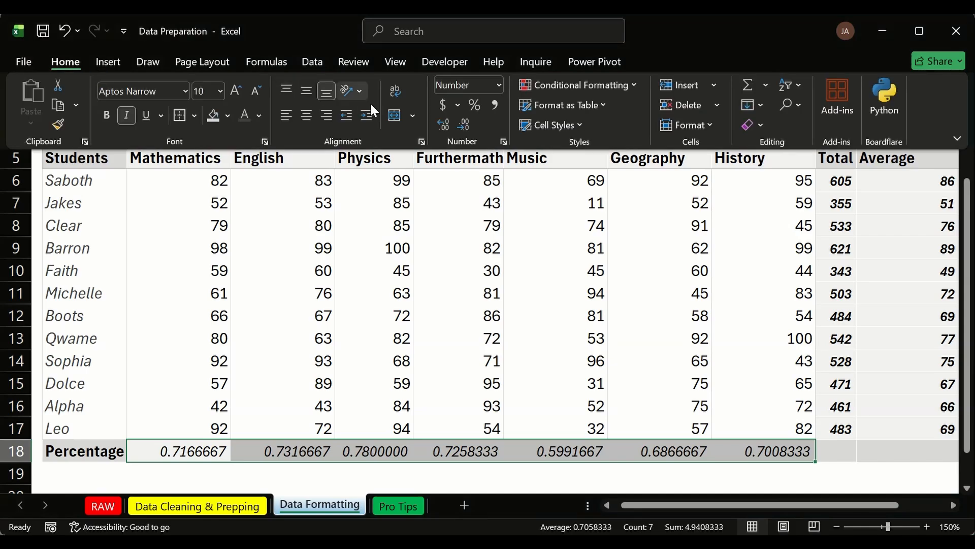
pyautogui.click(472, 103)
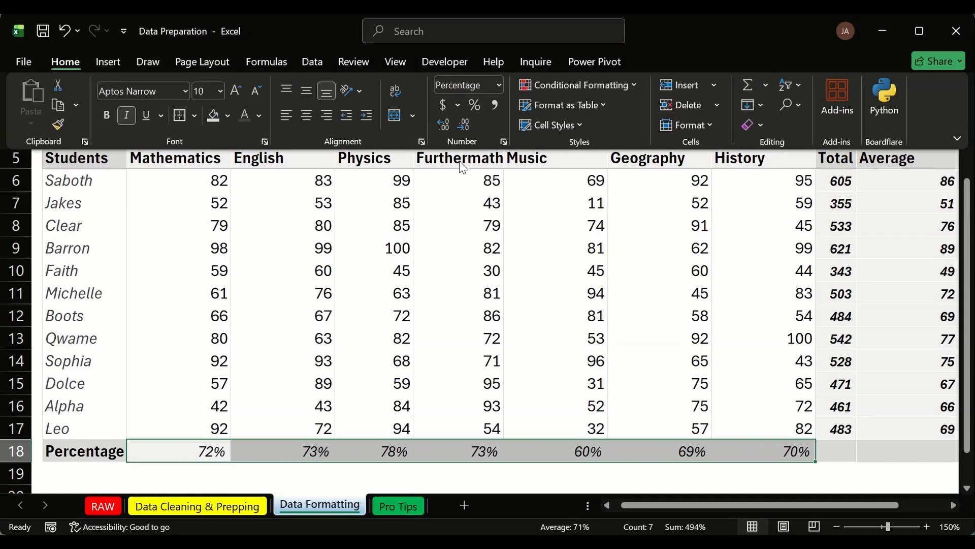
pyautogui.click(649, 471)
pyautogui.click(649, 473)
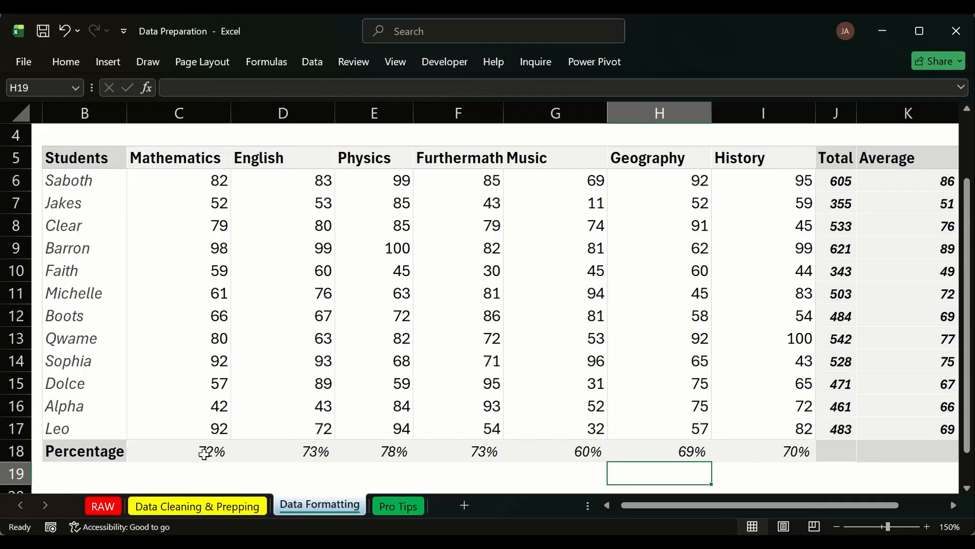
# Step: Make the percentage values in C18:I18 bold
pyautogui.moveTo(204, 453); pyautogui.dragTo(798, 451)
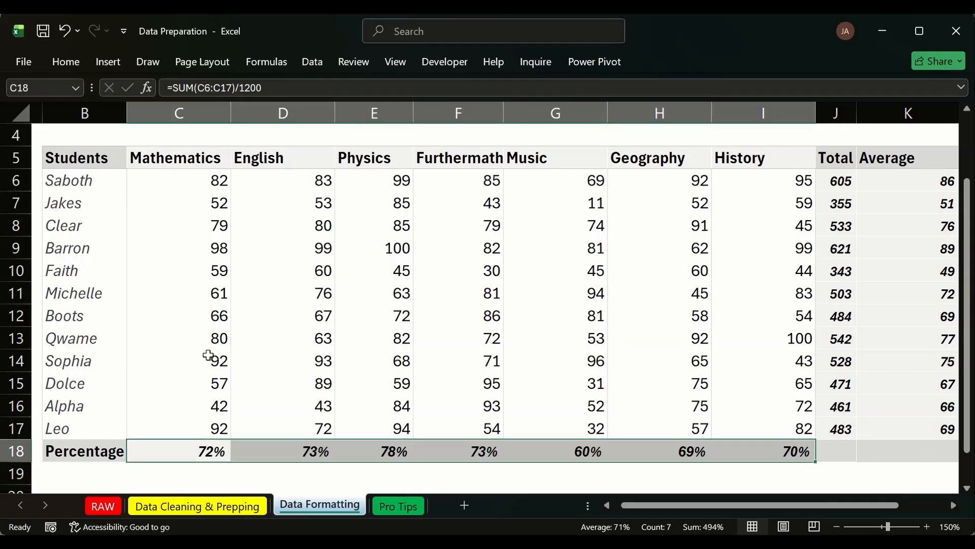
pyautogui.click(142, 247)
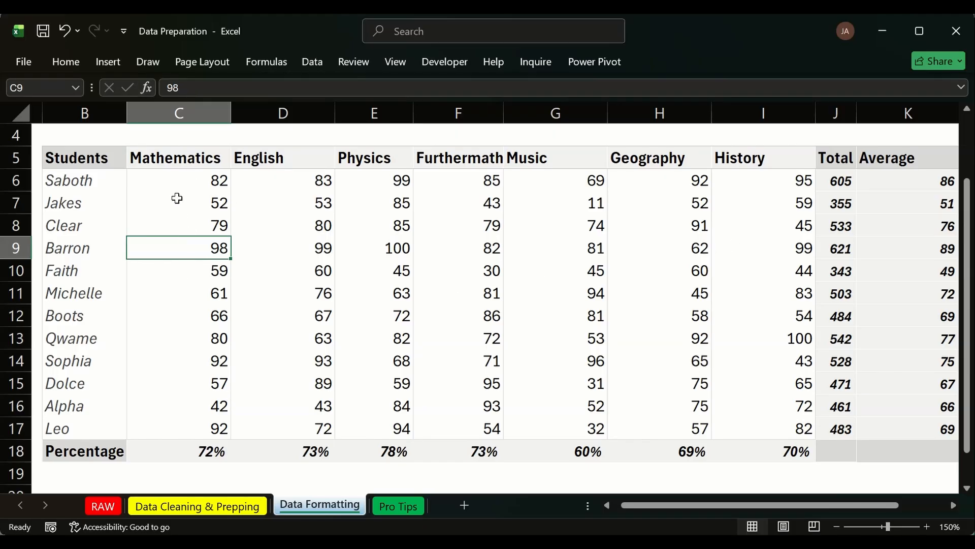
pyautogui.click(196, 297)
pyautogui.click(169, 181)
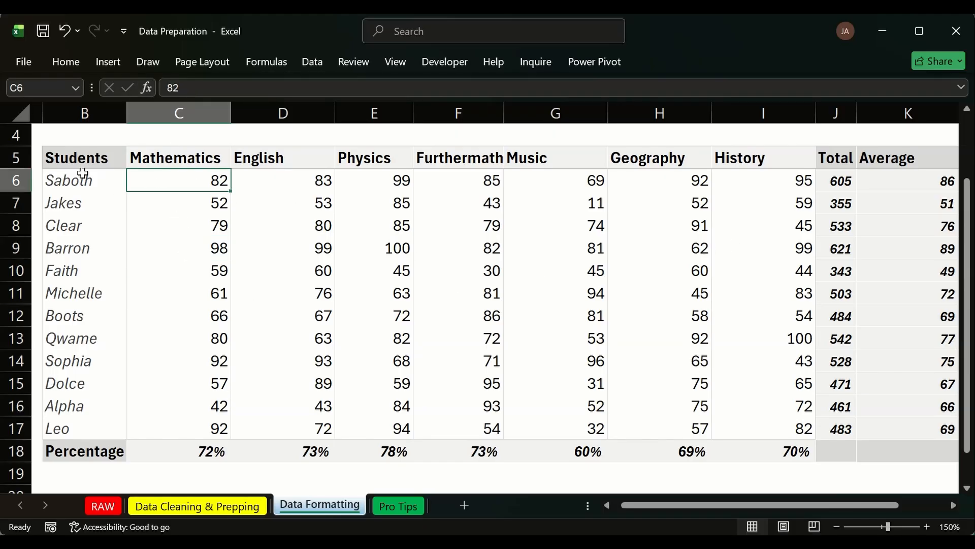
pyautogui.moveTo(80, 183); pyautogui.dragTo(91, 430)
pyautogui.click(144, 243)
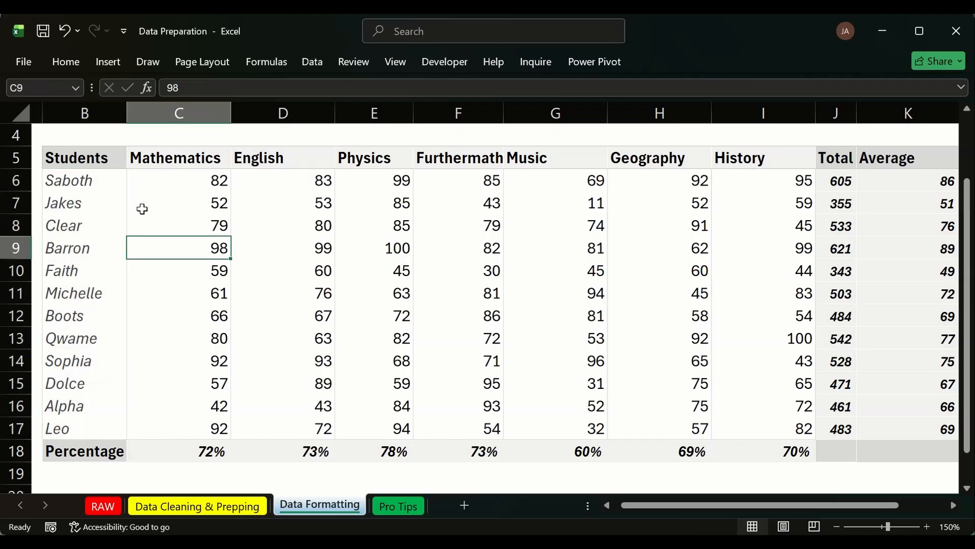
pyautogui.moveTo(206, 186); pyautogui.dragTo(746, 382)
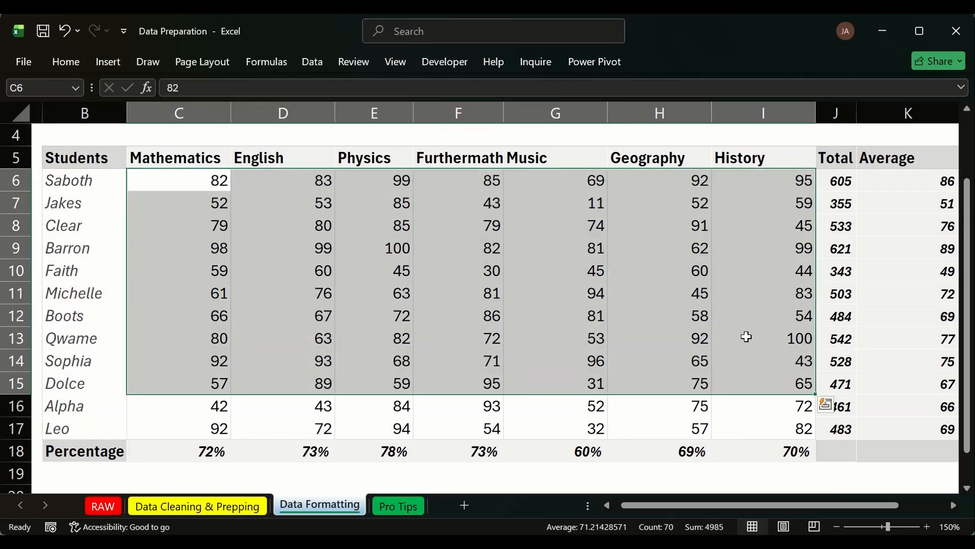
# Step: Add a Top 10% conditional formatting rule to the totals in J6:J17 with Light Red Fill with Dark Red Text
pyautogui.moveTo(838, 182); pyautogui.dragTo(843, 427)
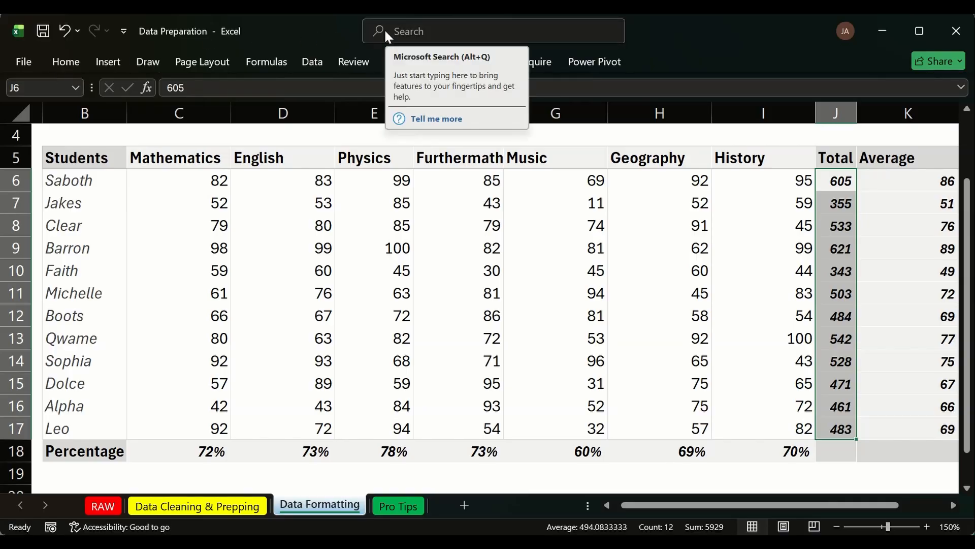
pyautogui.click(441, 31)
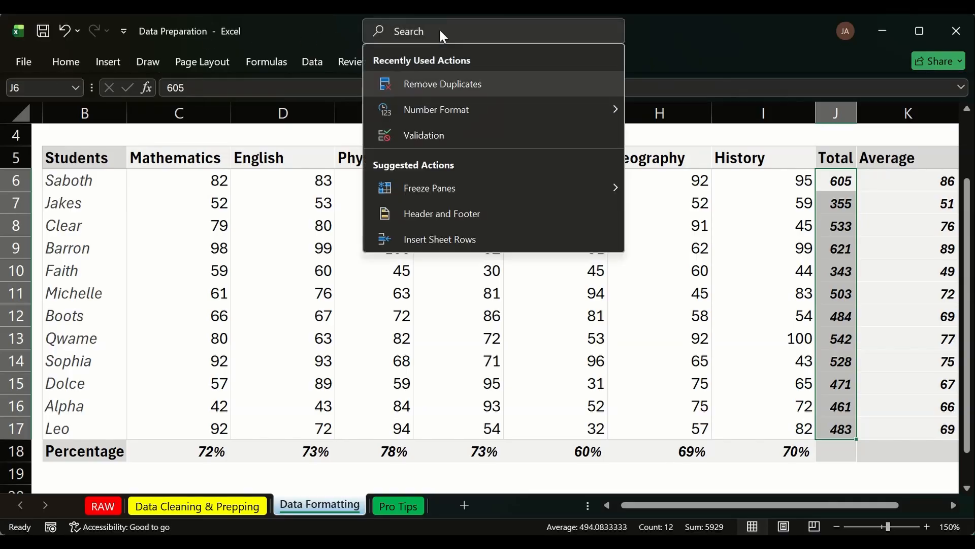
pyautogui.write('condi')
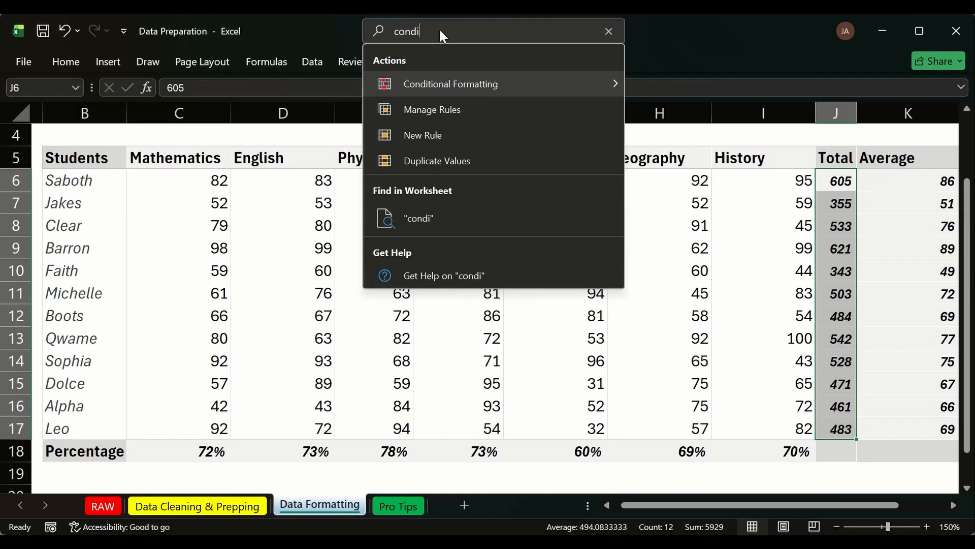
pyautogui.moveTo(467, 82)
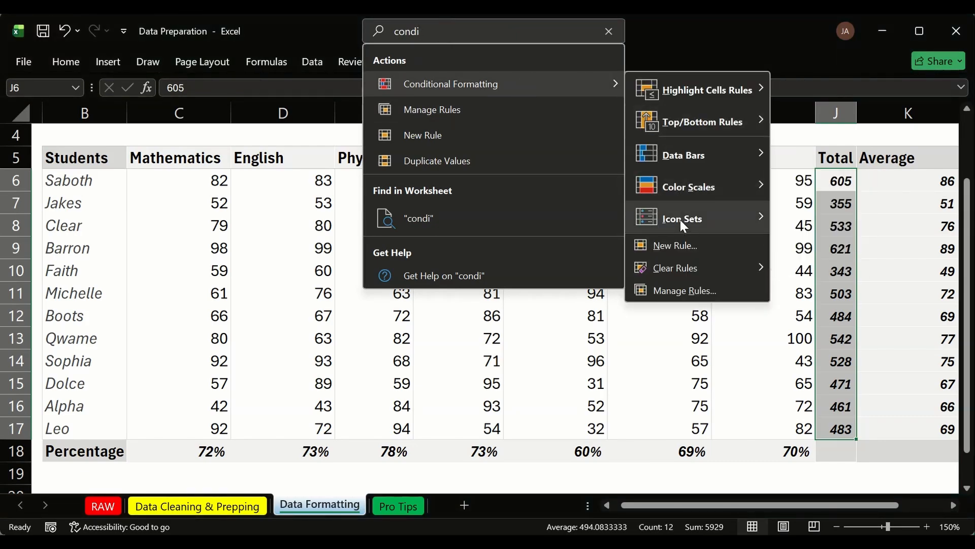
pyautogui.moveTo(680, 219)
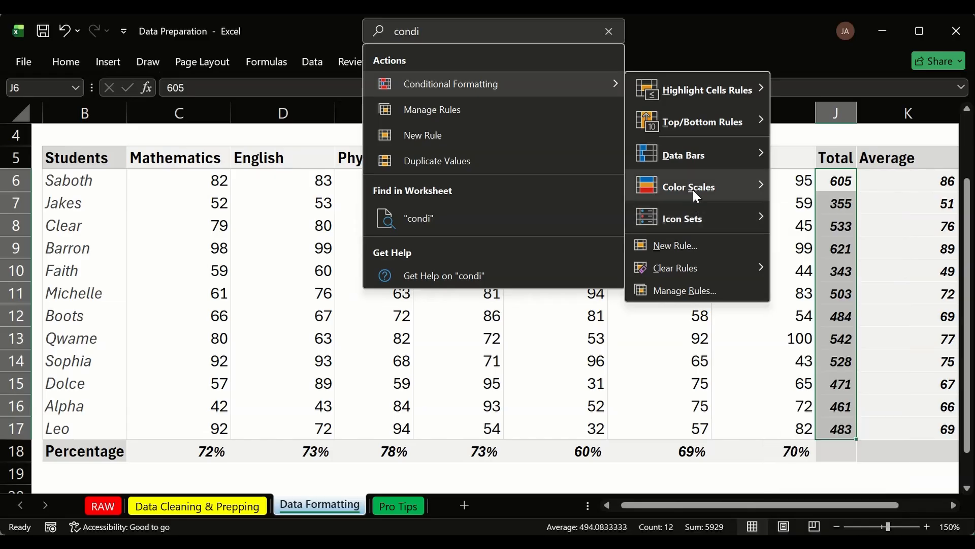
pyautogui.moveTo(693, 190)
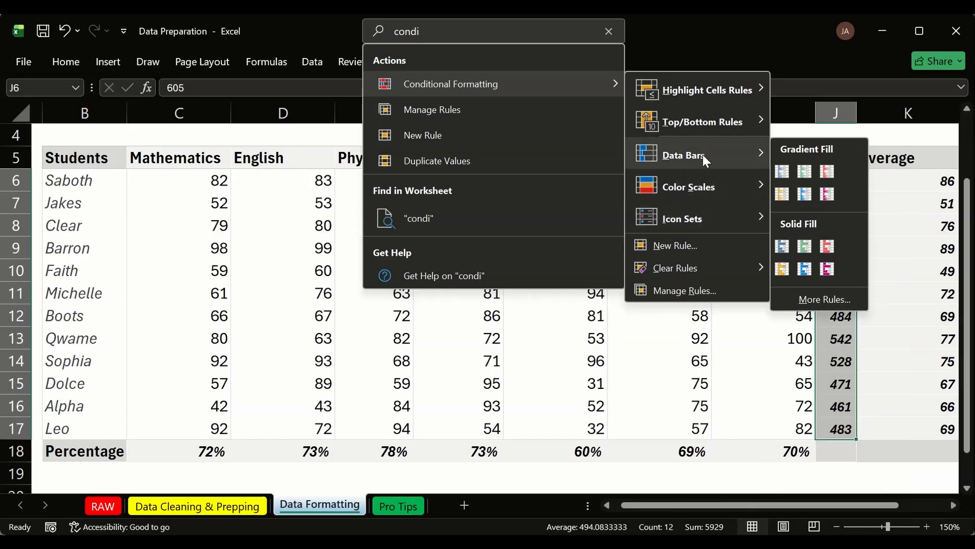
pyautogui.moveTo(708, 96)
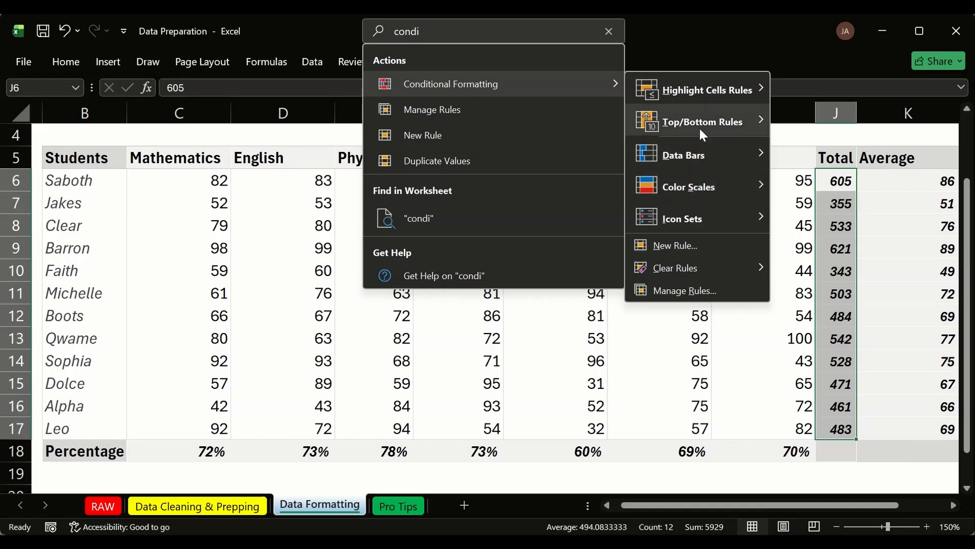
pyautogui.moveTo(699, 127)
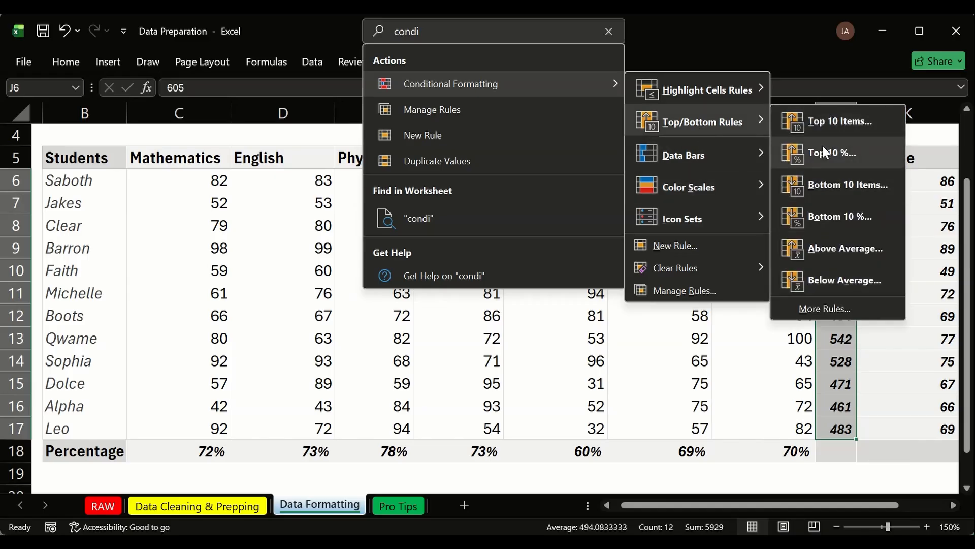
pyautogui.click(843, 152)
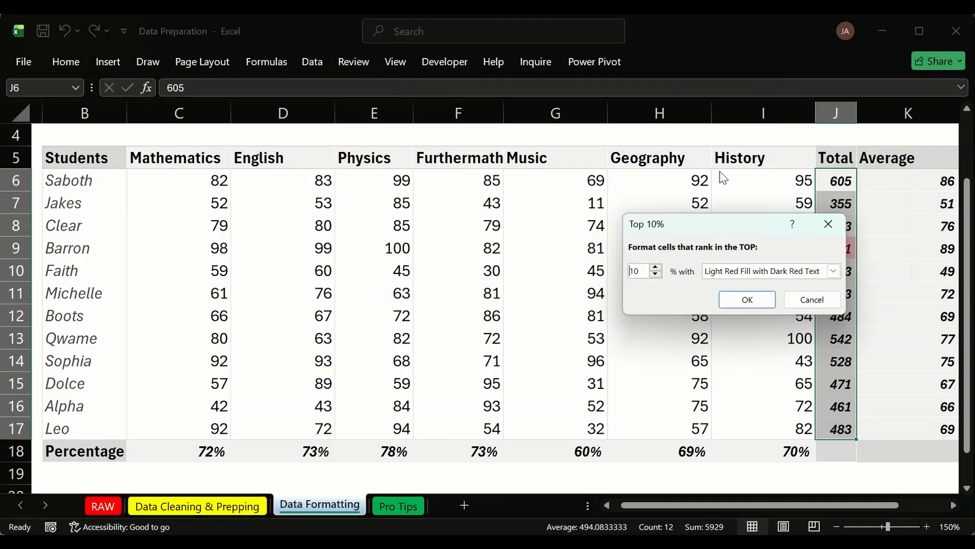
pyautogui.moveTo(747, 230); pyautogui.dragTo(538, 238)
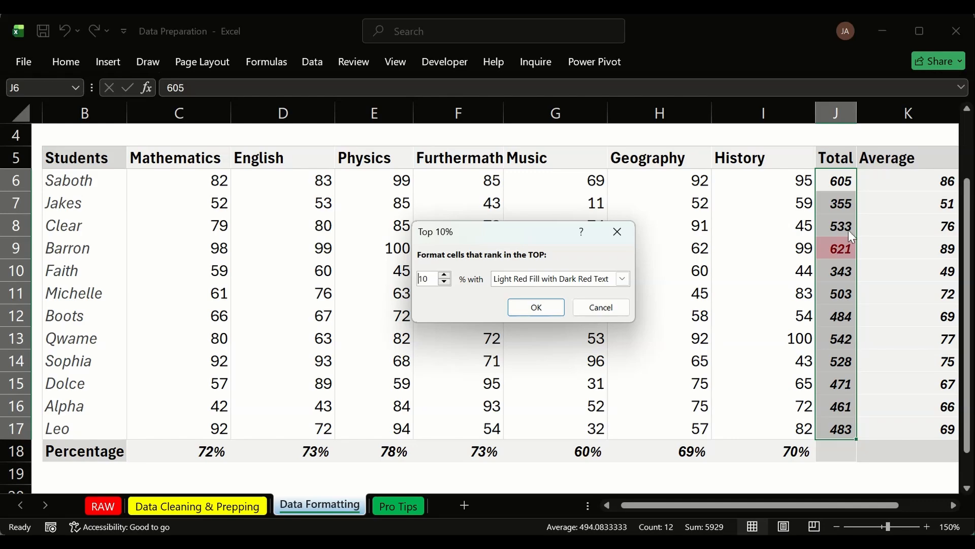
pyautogui.click(553, 308)
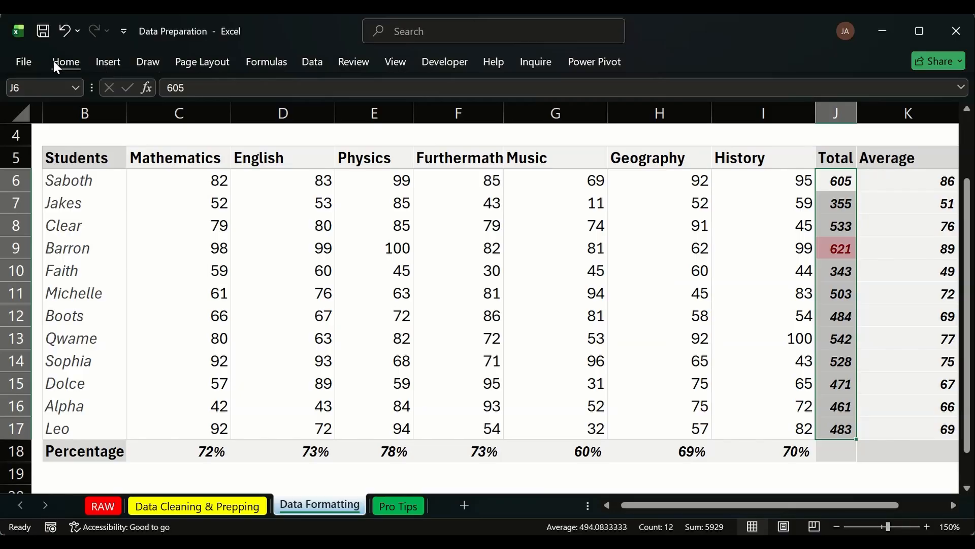
# Step: Highlight the top 10% of the totals in J6:J17 with Green Fill with Dark Green Text
pyautogui.click(452, 30)
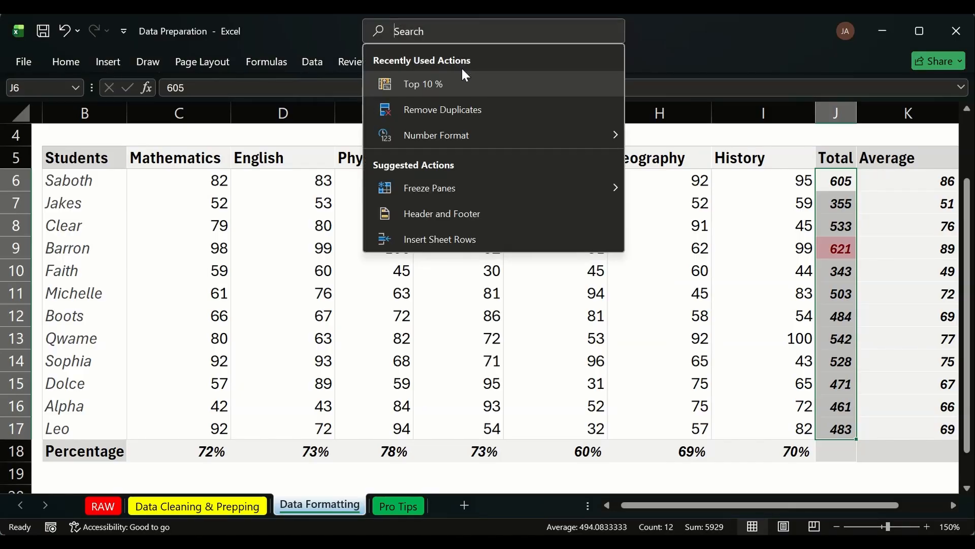
pyautogui.click(465, 79)
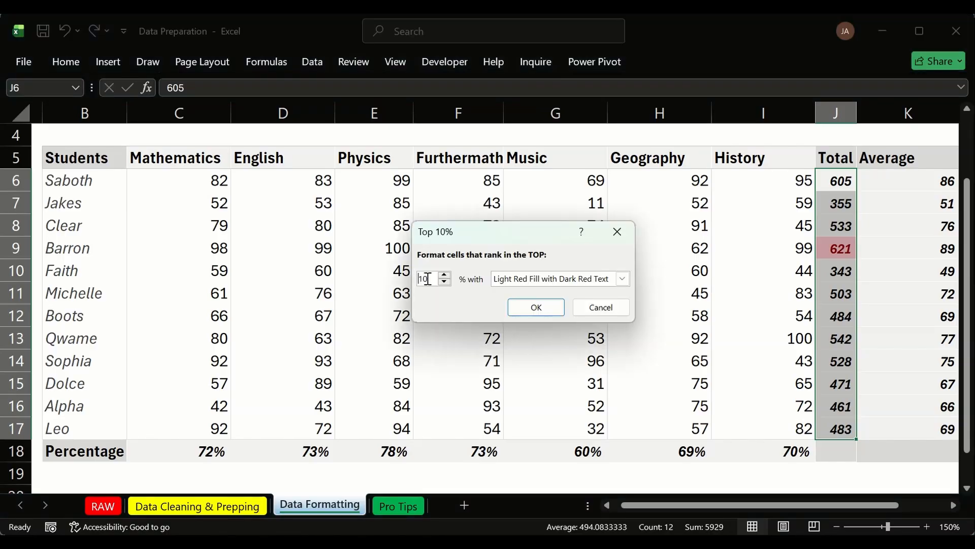
pyautogui.click(622, 278)
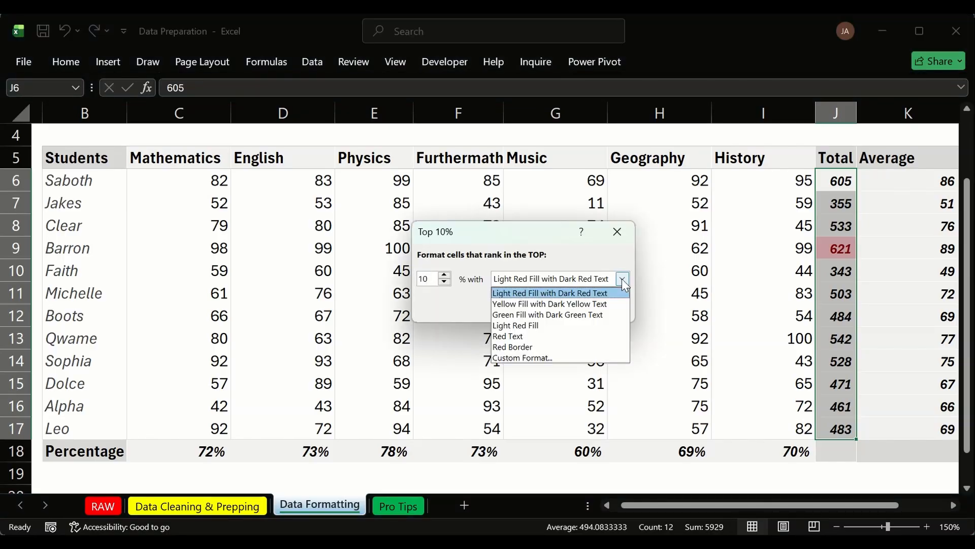
pyautogui.click(559, 313)
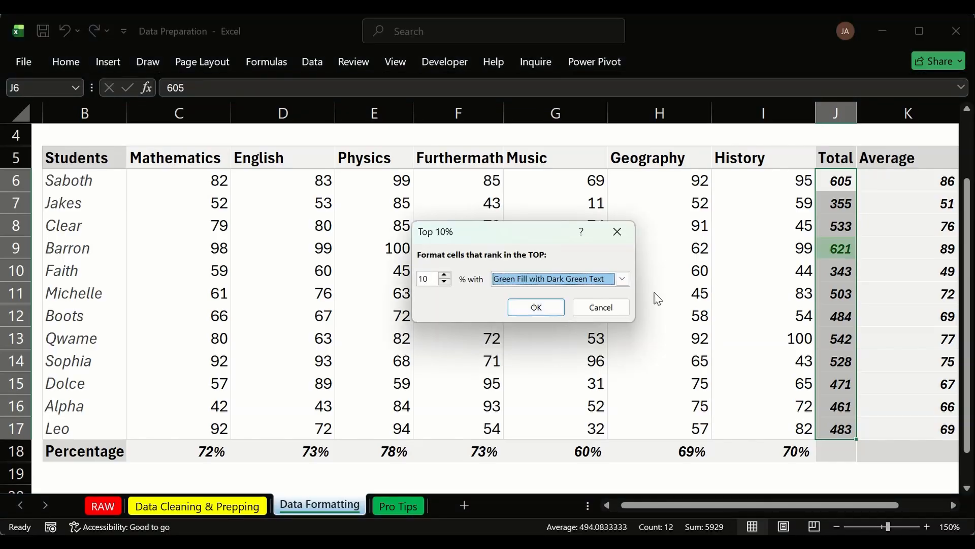
pyautogui.click(538, 305)
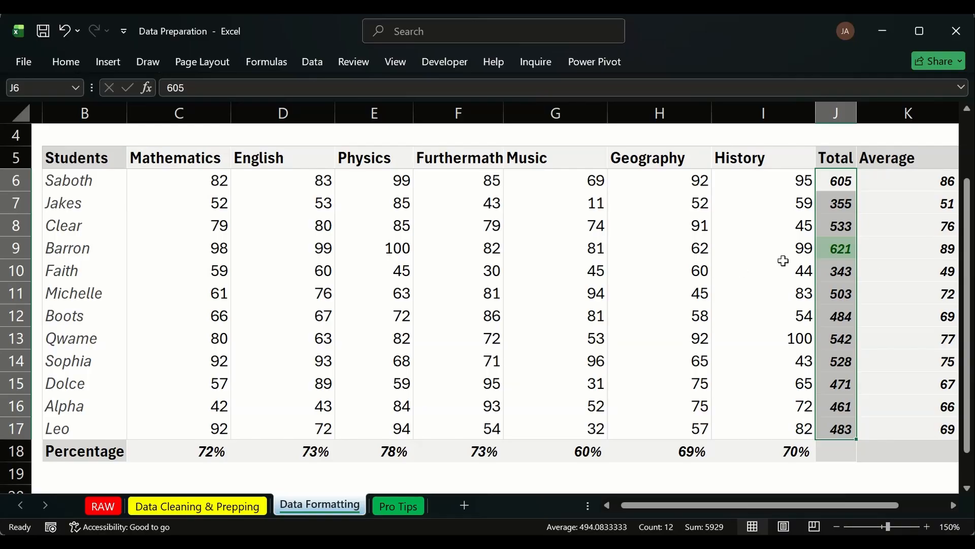
pyautogui.click(924, 253)
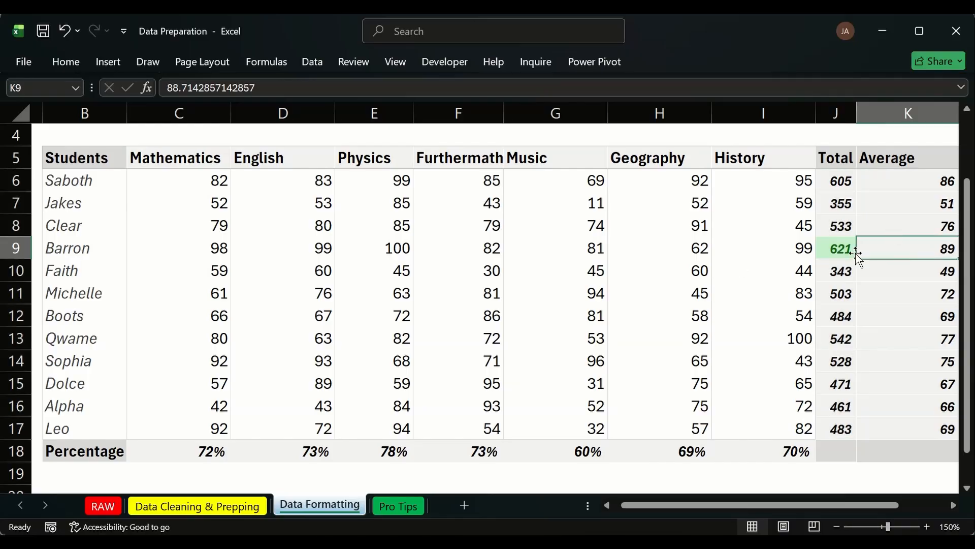
pyautogui.click(757, 477)
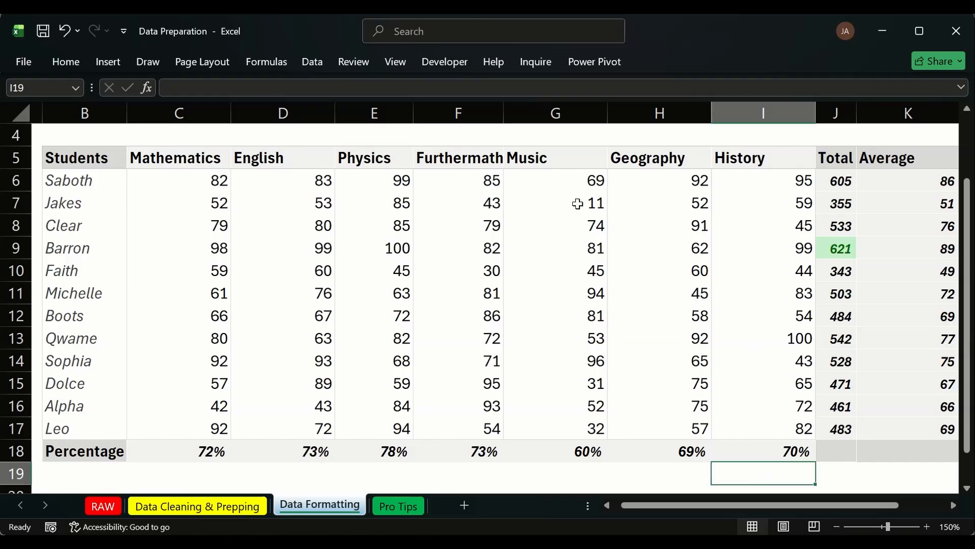
pyautogui.moveTo(837, 213); pyautogui.dragTo(841, 316)
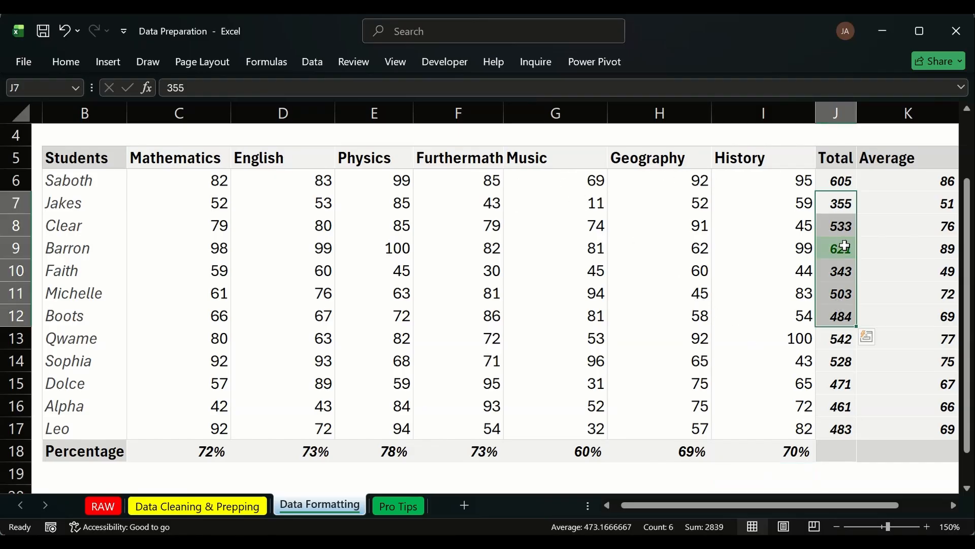
pyautogui.click(842, 246)
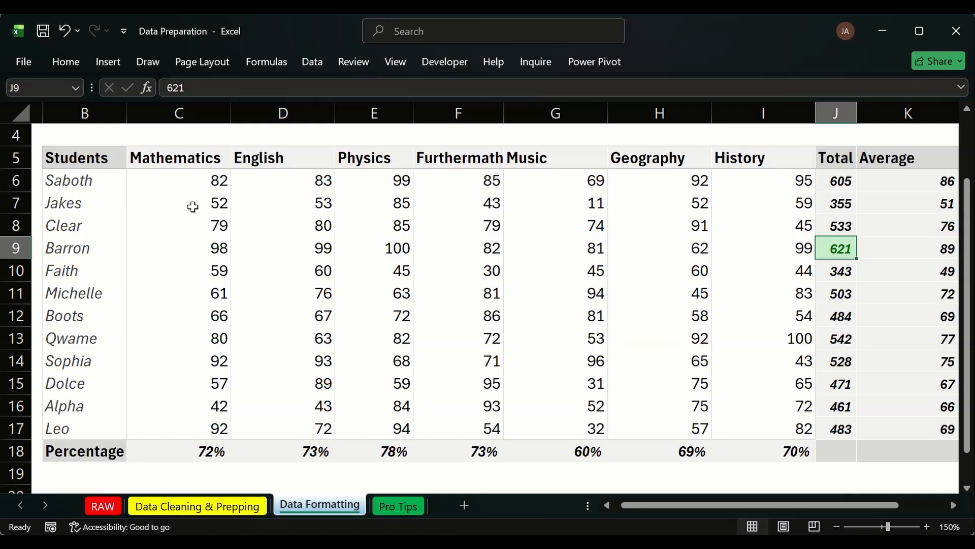
# Step: Apply a green-white-red color scale to the Mathematics scores in C6:C17, with green for the highest values
pyautogui.moveTo(197, 180); pyautogui.dragTo(219, 428)
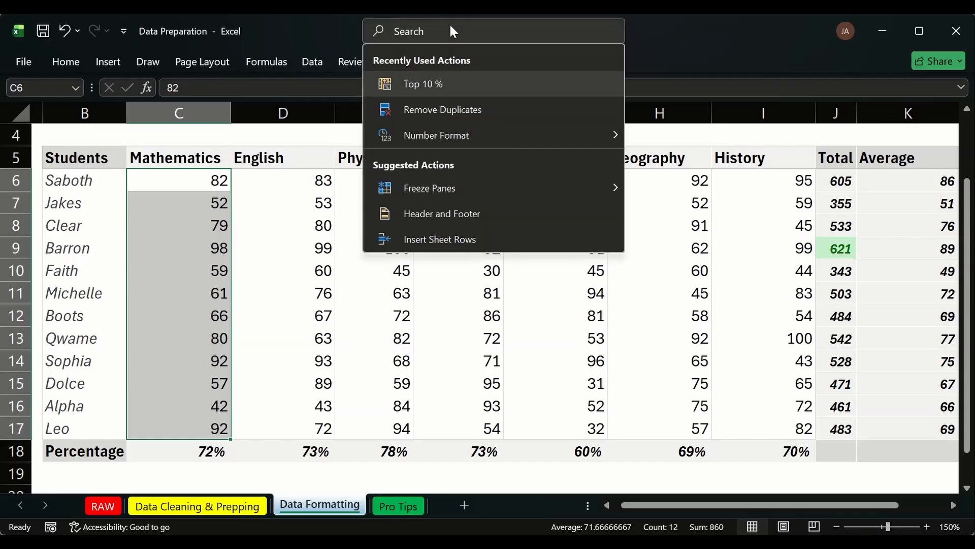
pyautogui.write('comd')
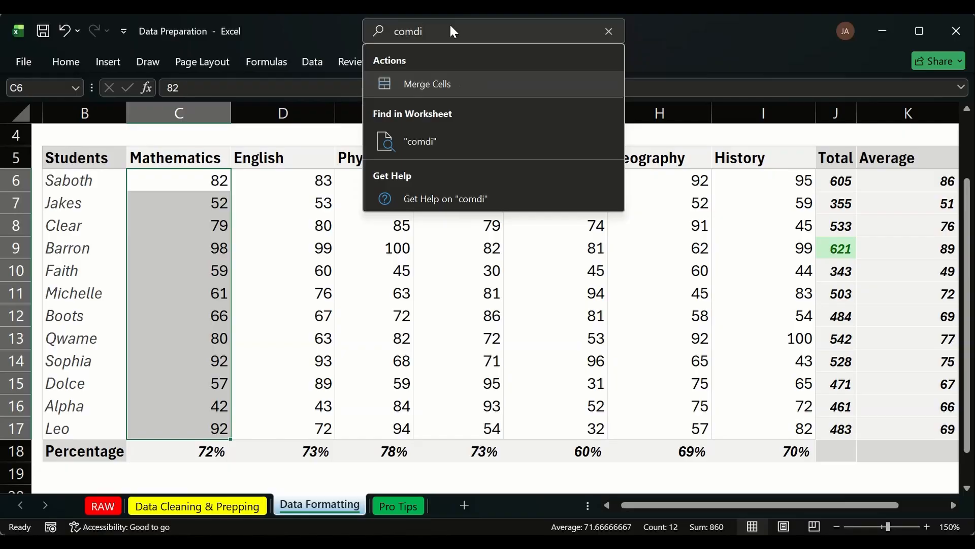
pyautogui.press('BackSpace')
pyautogui.press('BackSpace')
pyautogui.write('ndi')
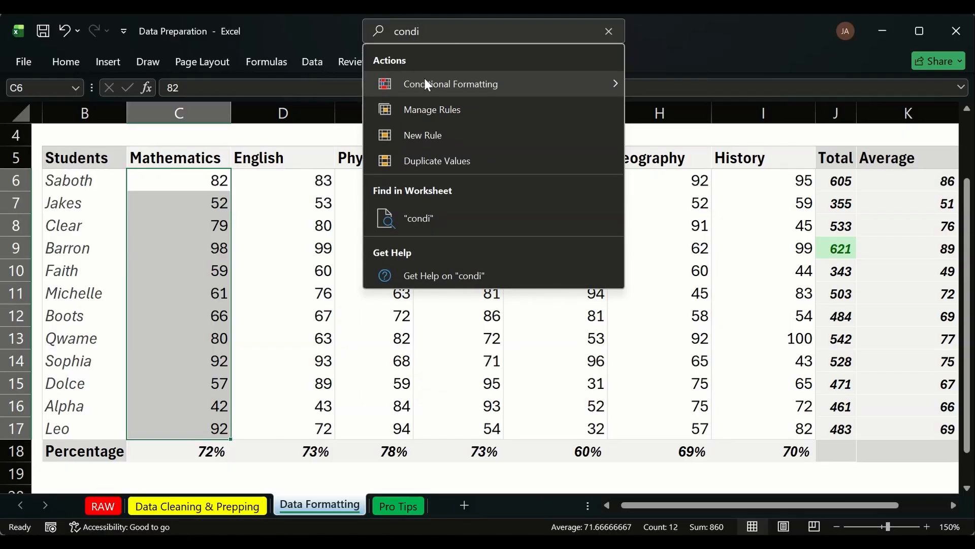
pyautogui.moveTo(425, 81)
pyautogui.moveTo(728, 89)
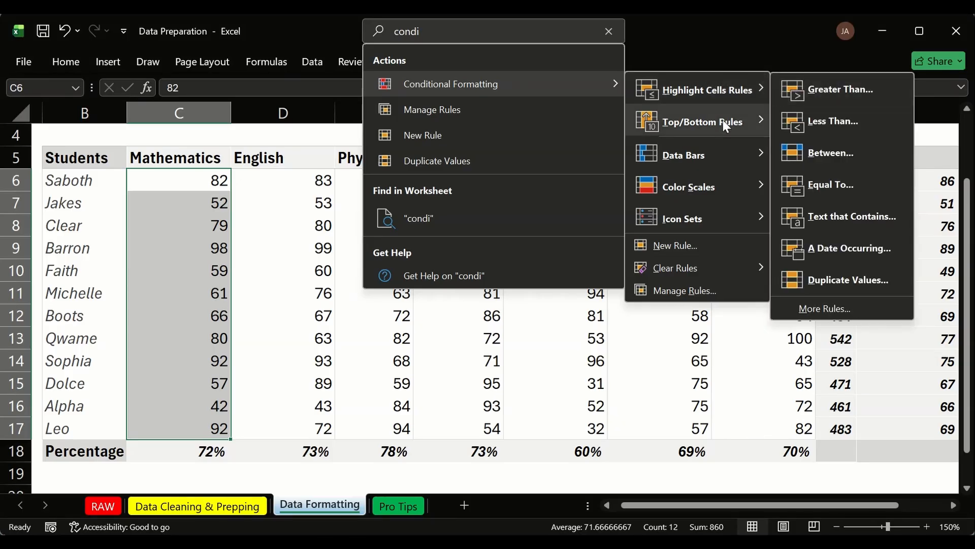
pyautogui.moveTo(716, 154)
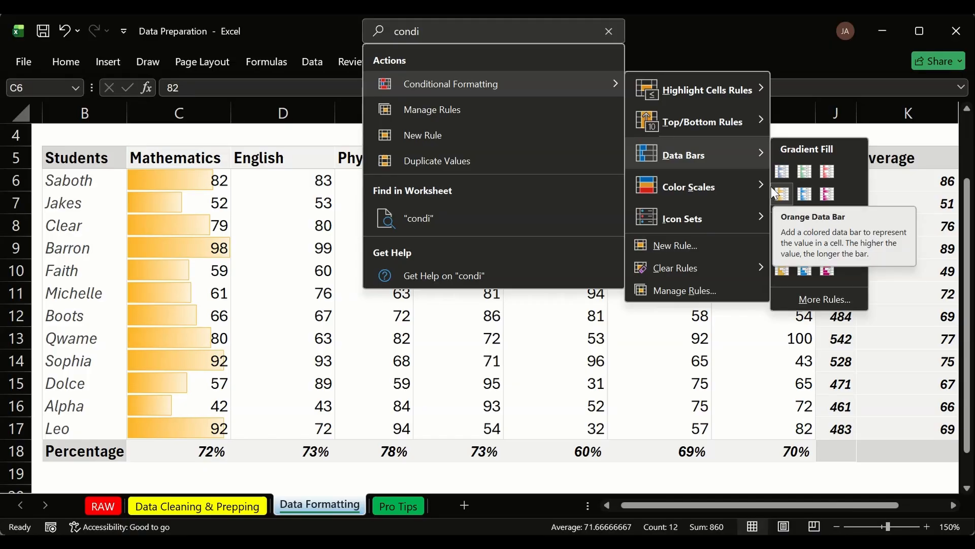
pyautogui.moveTo(743, 186)
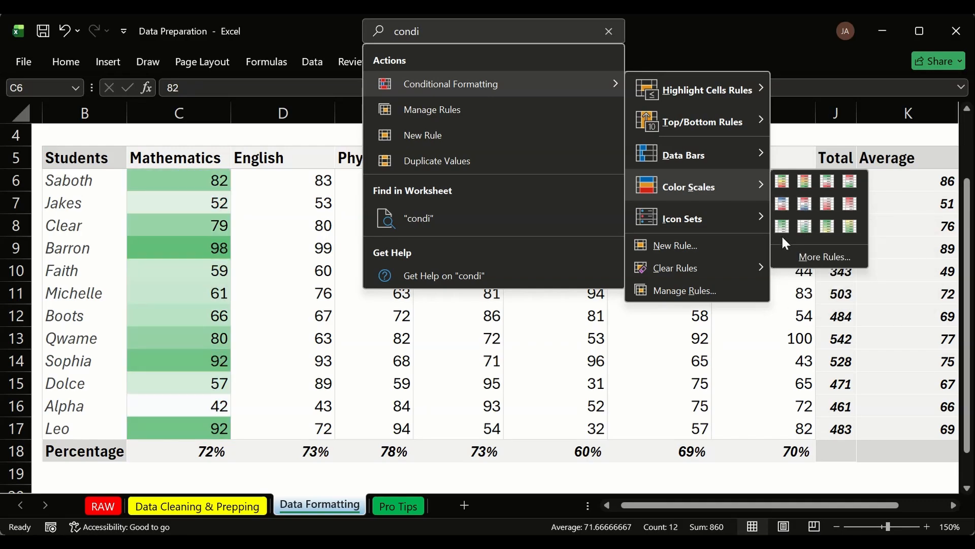
pyautogui.moveTo(766, 225)
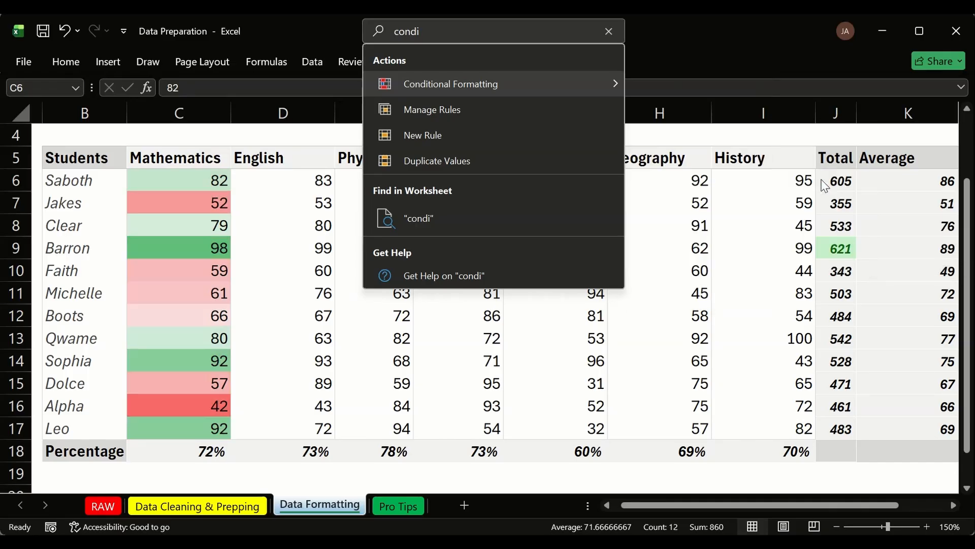
pyautogui.press('Escape')
pyautogui.click(294, 203)
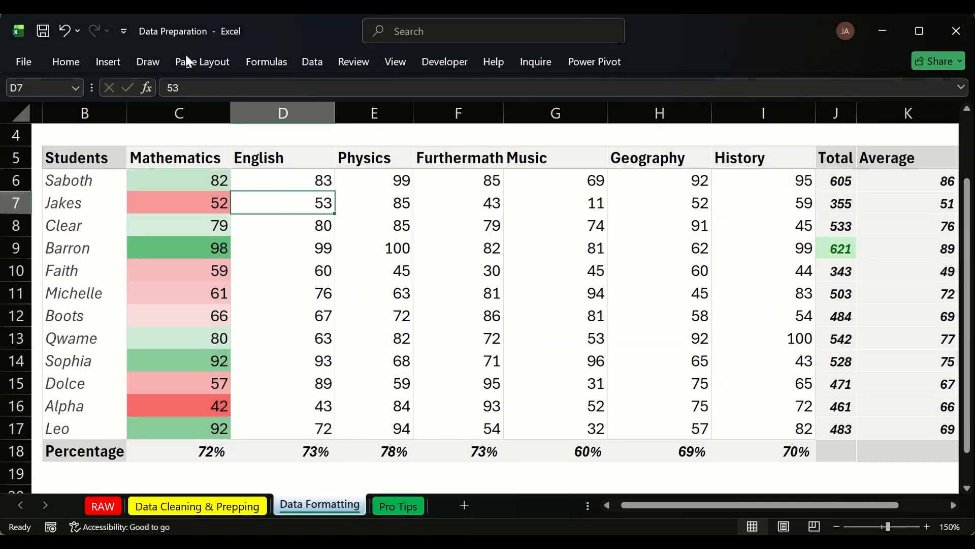
pyautogui.click(197, 406)
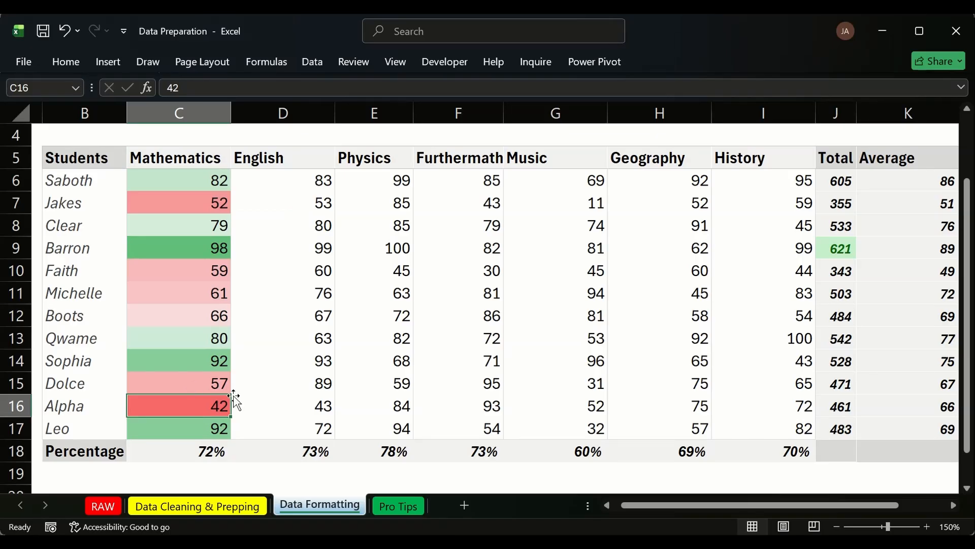
pyautogui.click(220, 353)
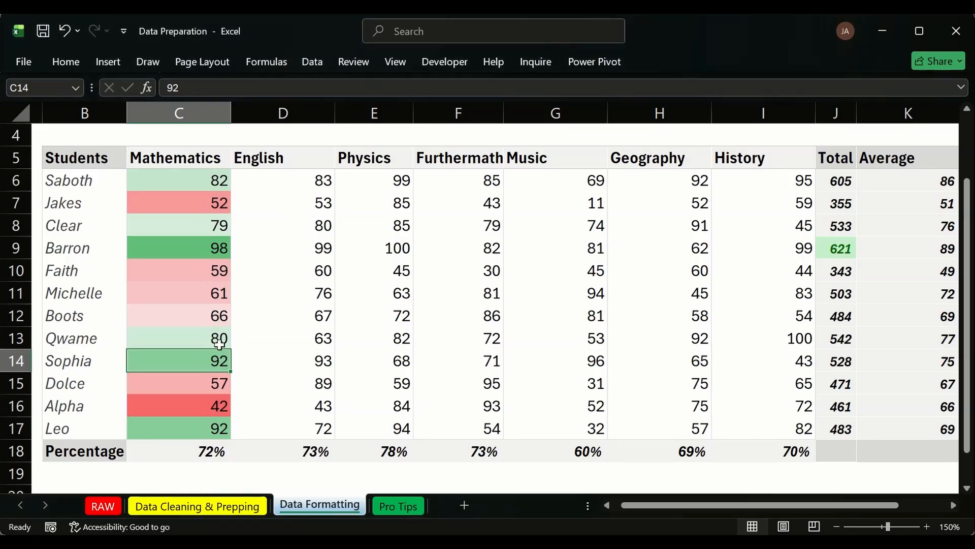
pyautogui.click(214, 243)
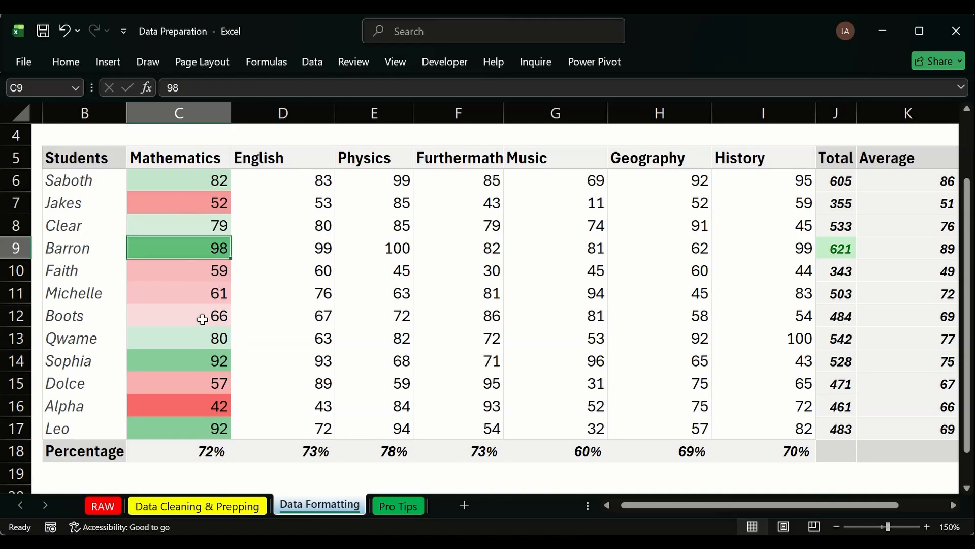
pyautogui.click(203, 405)
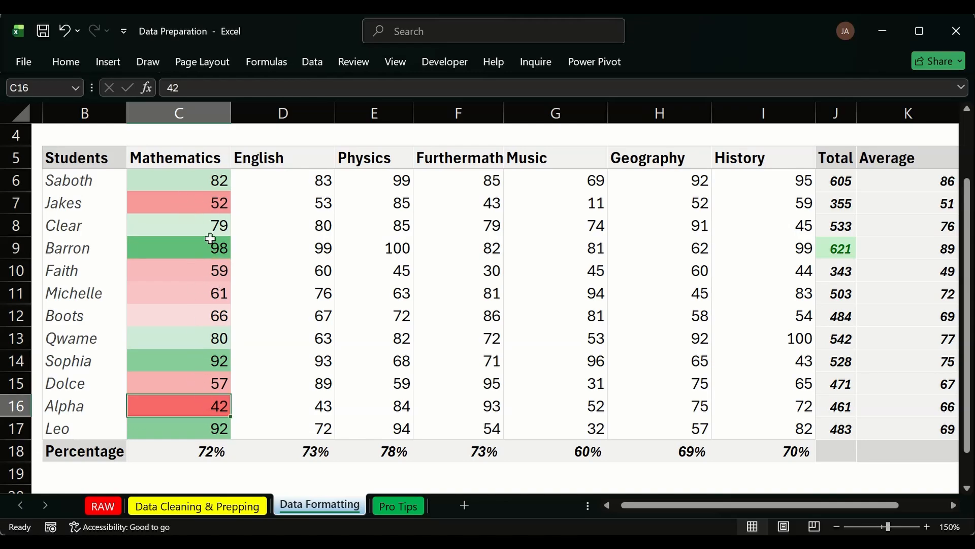
pyautogui.moveTo(255, 184); pyautogui.dragTo(261, 418)
pyautogui.moveTo(170, 181); pyautogui.dragTo(165, 411)
# Step: Highlight English scores in D6:D17 greater than 75 with Green Fill with Dark Green Text
pyautogui.moveTo(286, 173); pyautogui.dragTo(306, 422)
pyautogui.click(72, 60)
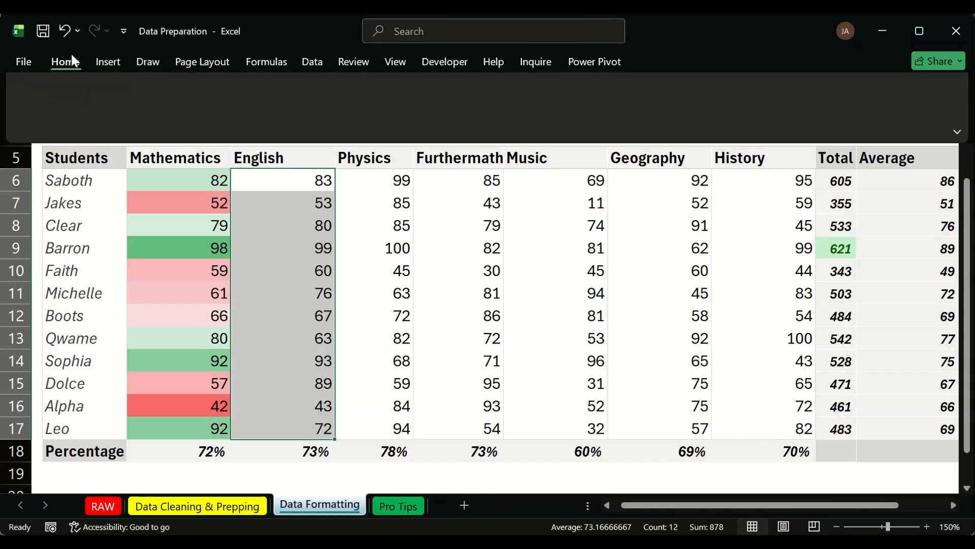
pyautogui.click(578, 85)
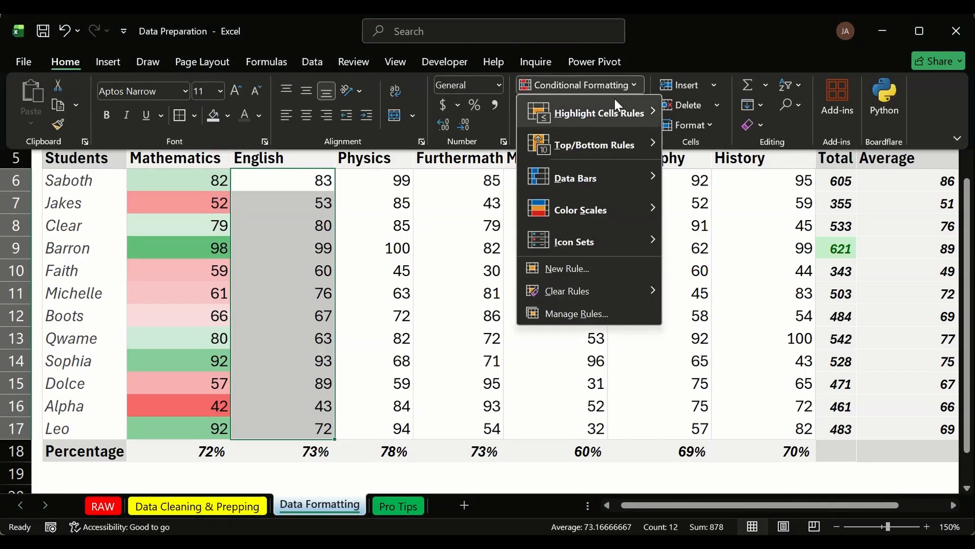
pyautogui.moveTo(615, 107)
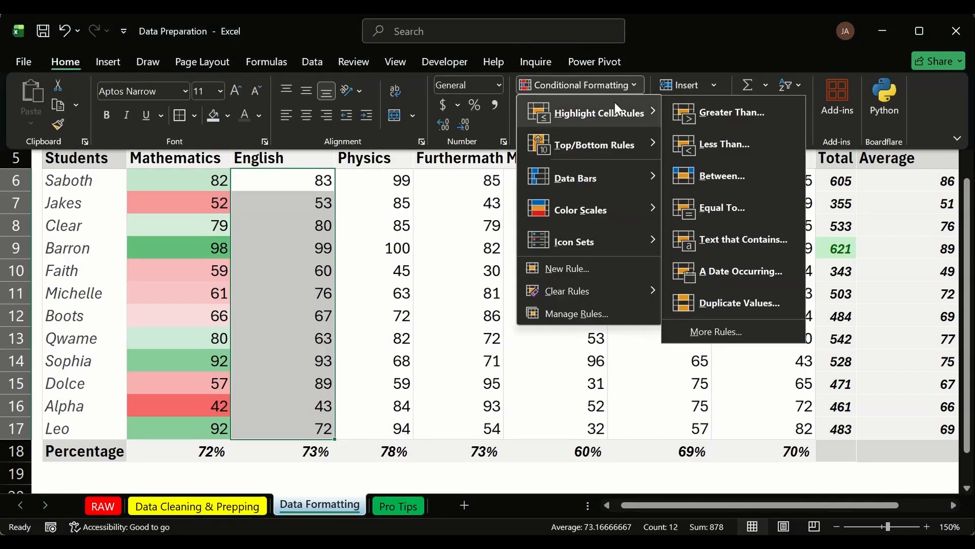
pyautogui.click(732, 111)
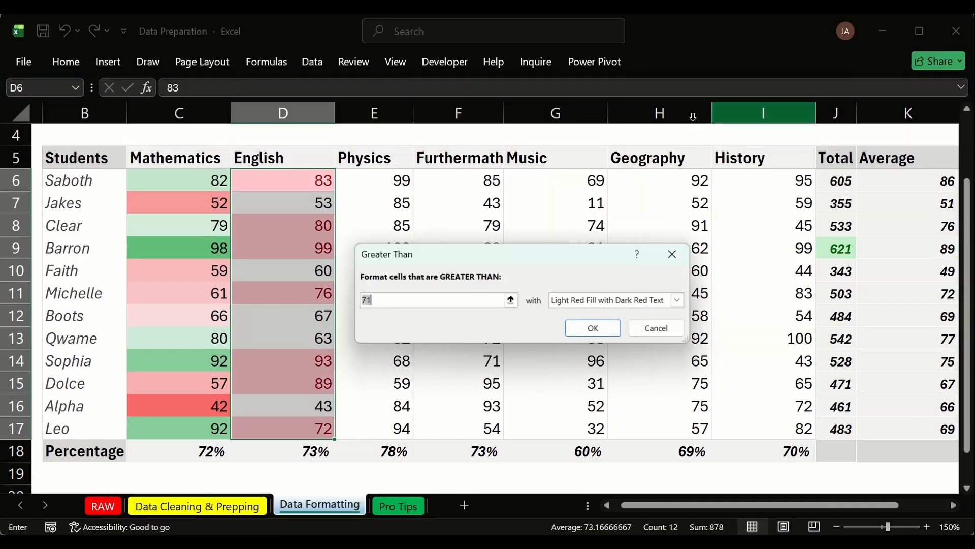
pyautogui.click(497, 301)
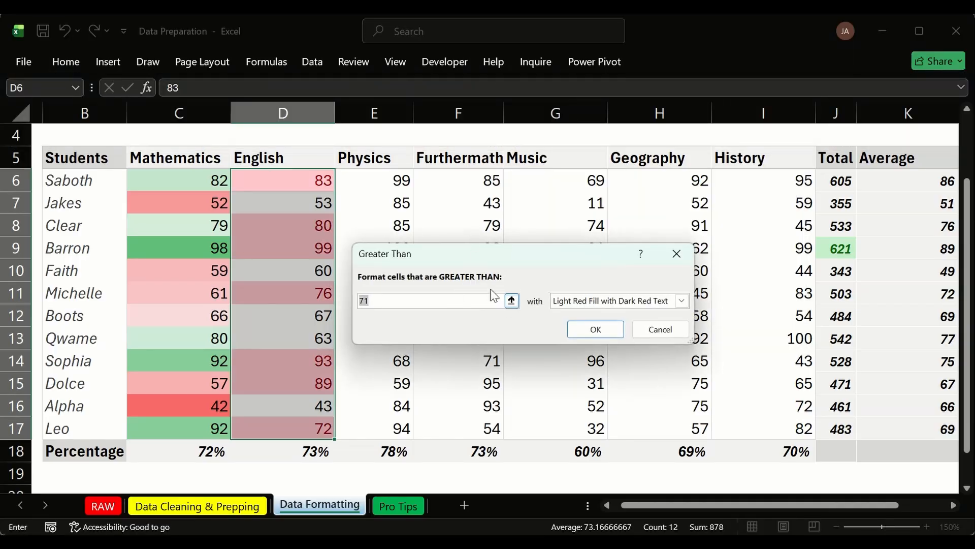
pyautogui.press('BackSpace')
pyautogui.write('75')
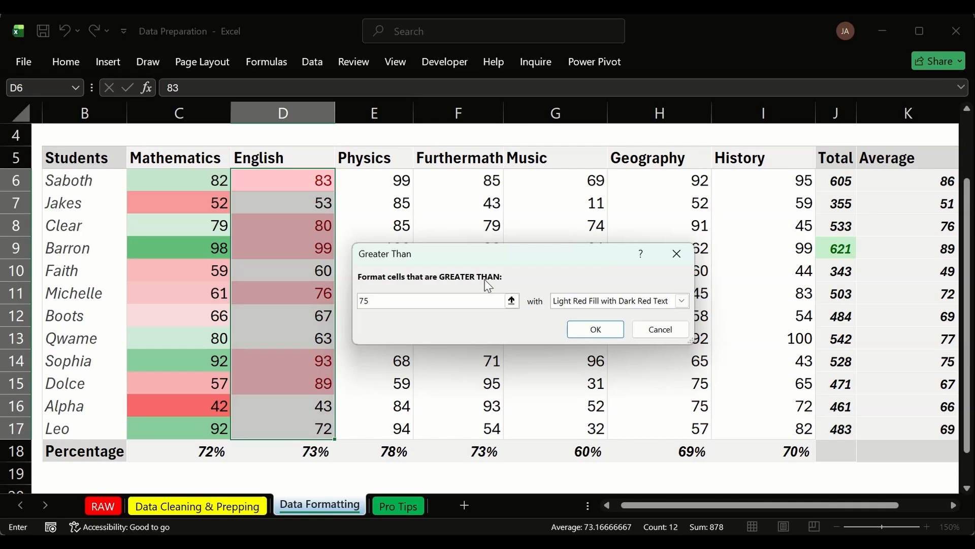
pyautogui.click(681, 301)
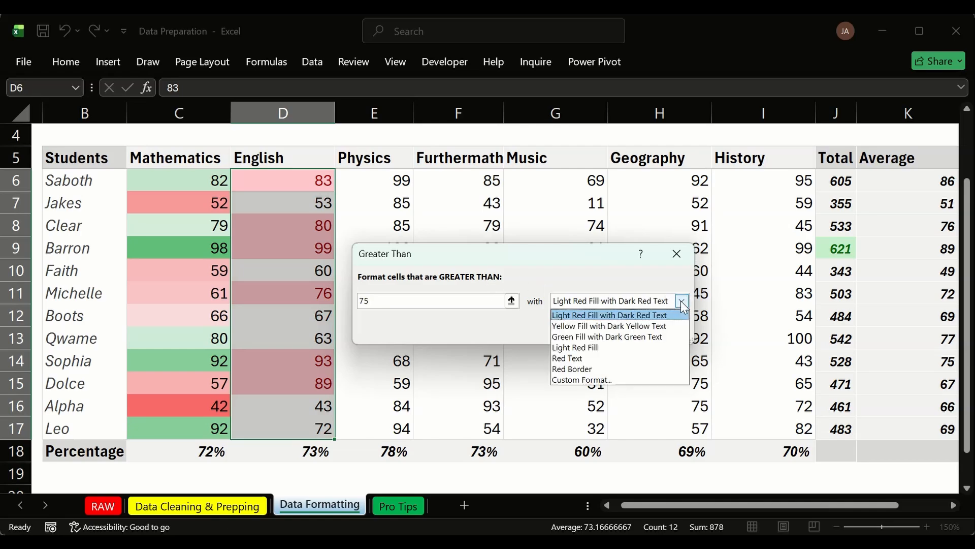
pyautogui.click(661, 337)
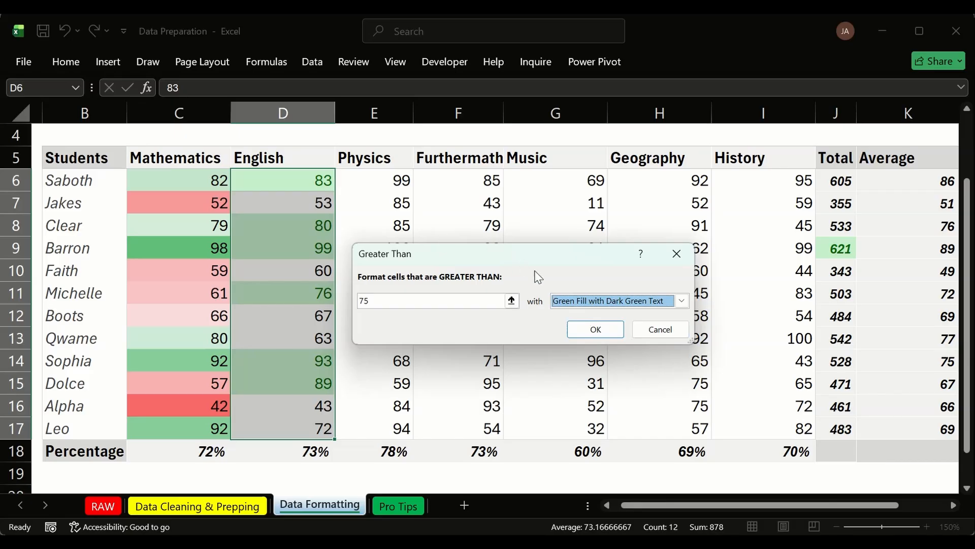
pyautogui.click(595, 329)
pyautogui.click(398, 271)
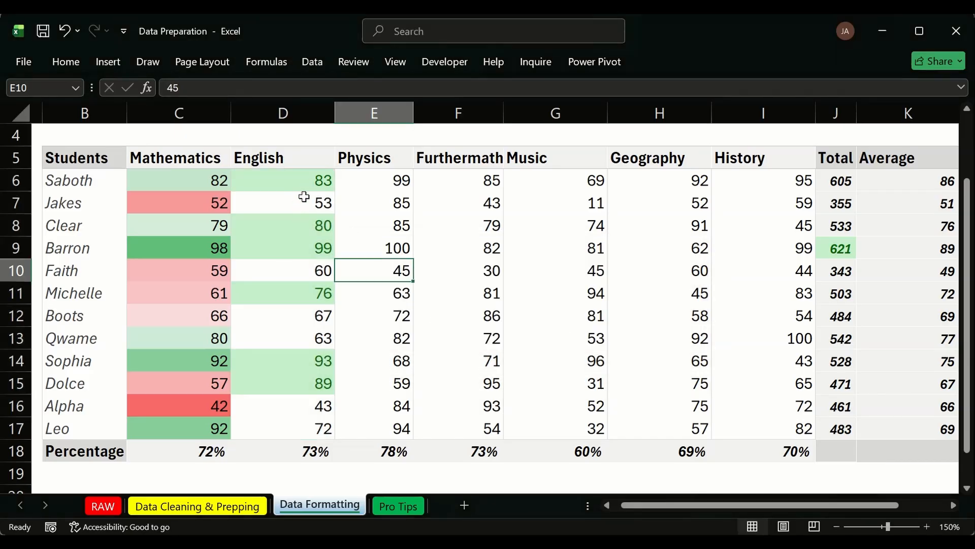
# Step: Highlight Physics scores in E6:E17 less than 51 with Light Red Fill with Dark Red Text
pyautogui.moveTo(401, 182); pyautogui.dragTo(384, 432)
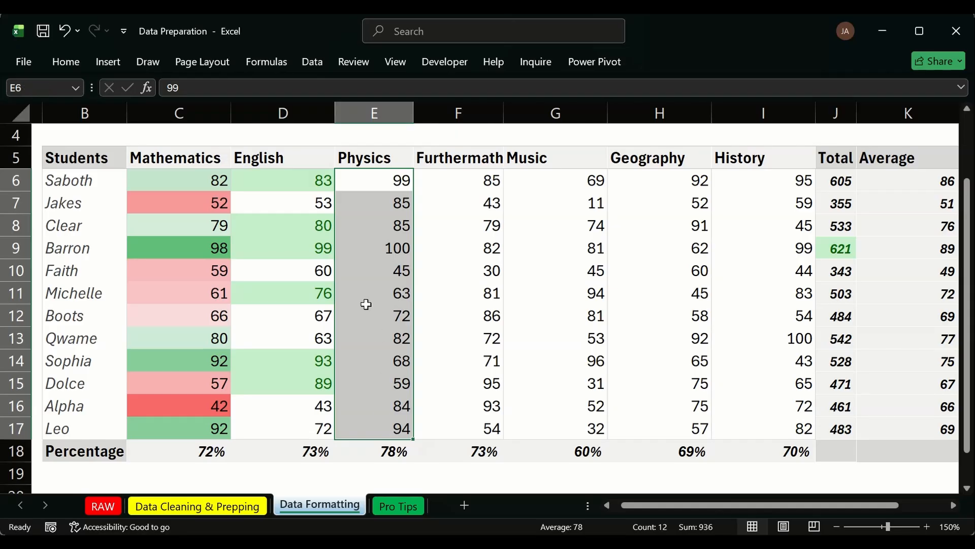
pyautogui.click(497, 30)
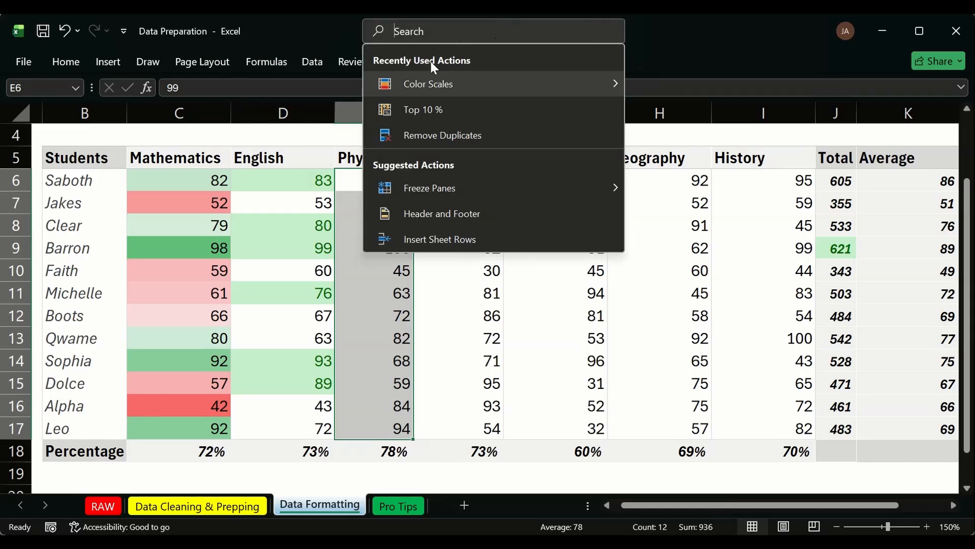
pyautogui.click(74, 60)
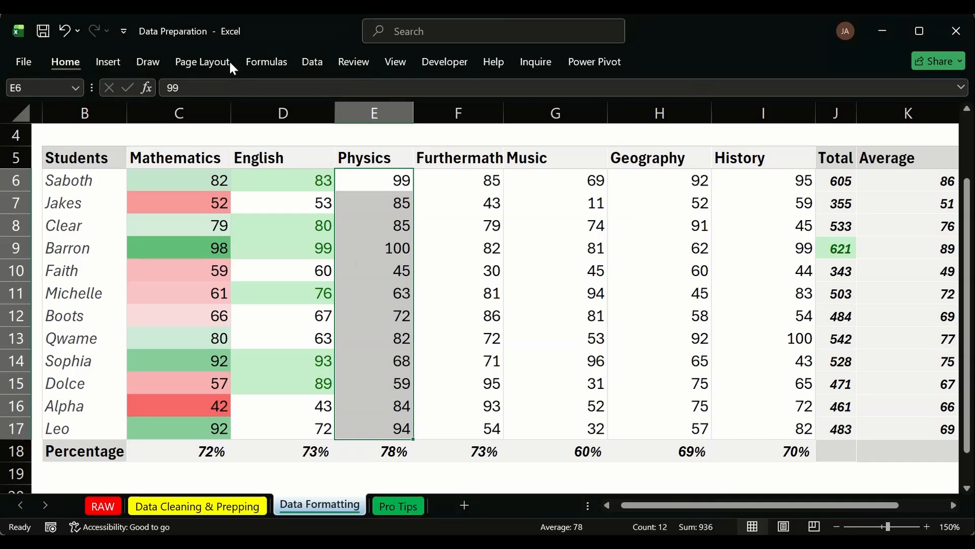
pyautogui.click(76, 63)
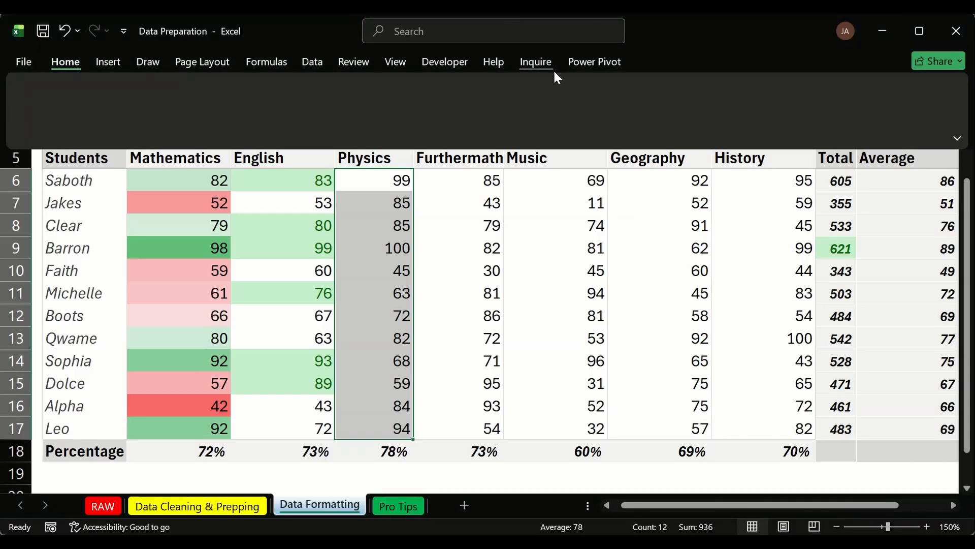
pyautogui.click(576, 86)
pyautogui.moveTo(615, 105)
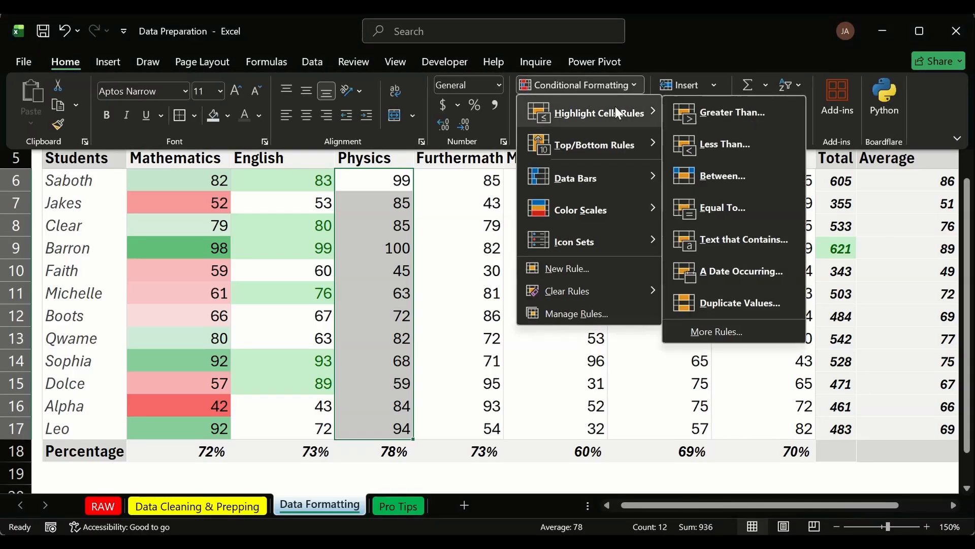
pyautogui.click(724, 144)
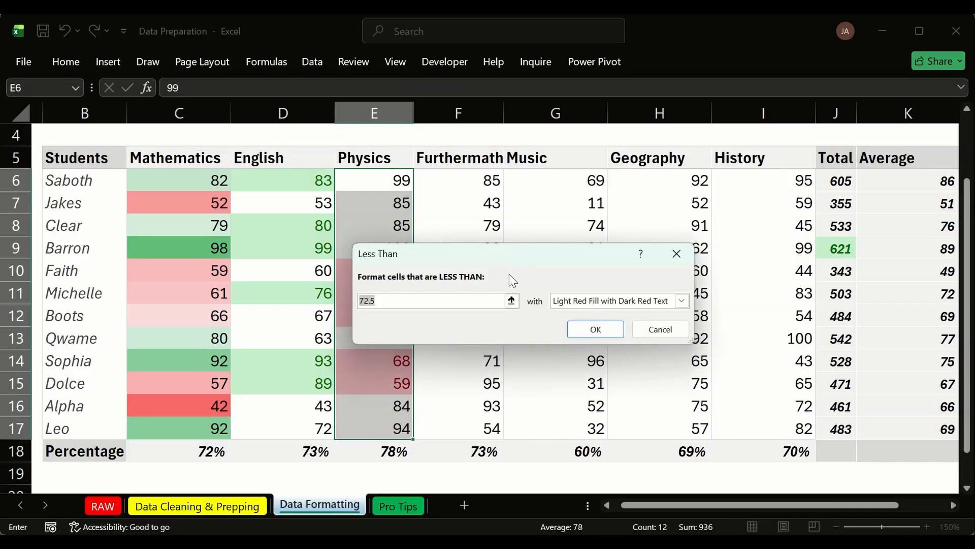
pyautogui.press('BackSpace')
pyautogui.write('50')
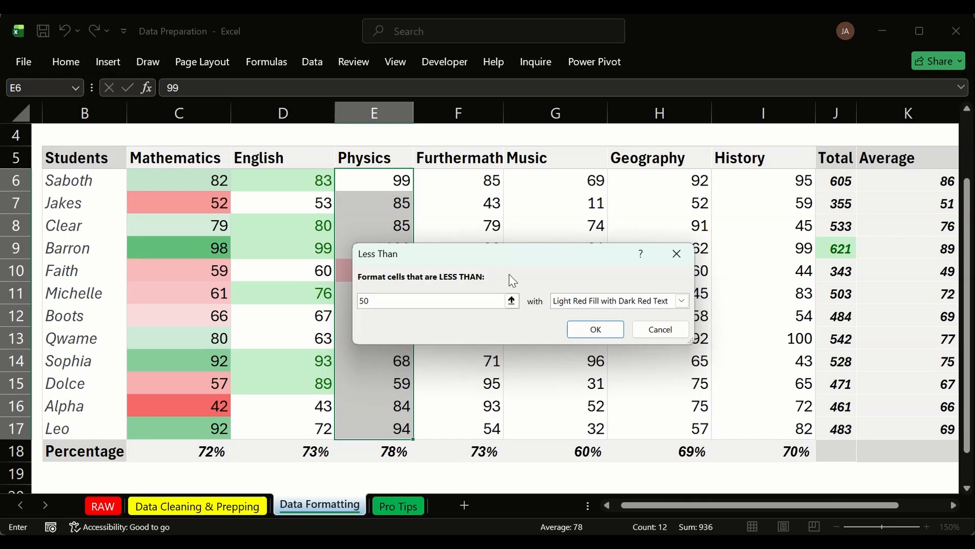
pyautogui.write('=1')
pyautogui.press('BackSpace')
pyautogui.press('BackSpace')
pyautogui.press('BackSpace')
pyautogui.write('1')
pyautogui.click(611, 332)
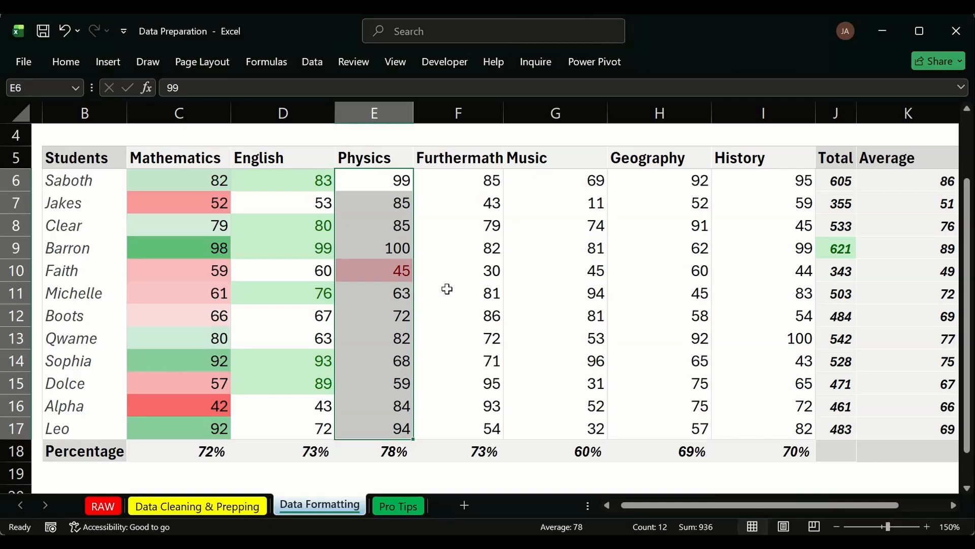
pyautogui.click(447, 289)
pyautogui.moveTo(461, 179); pyautogui.dragTo(455, 418)
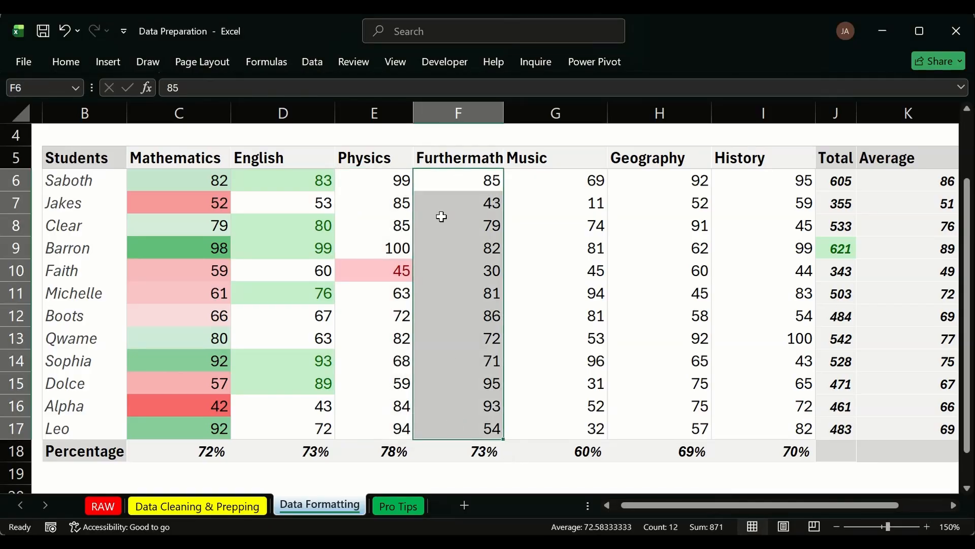
pyautogui.click(72, 61)
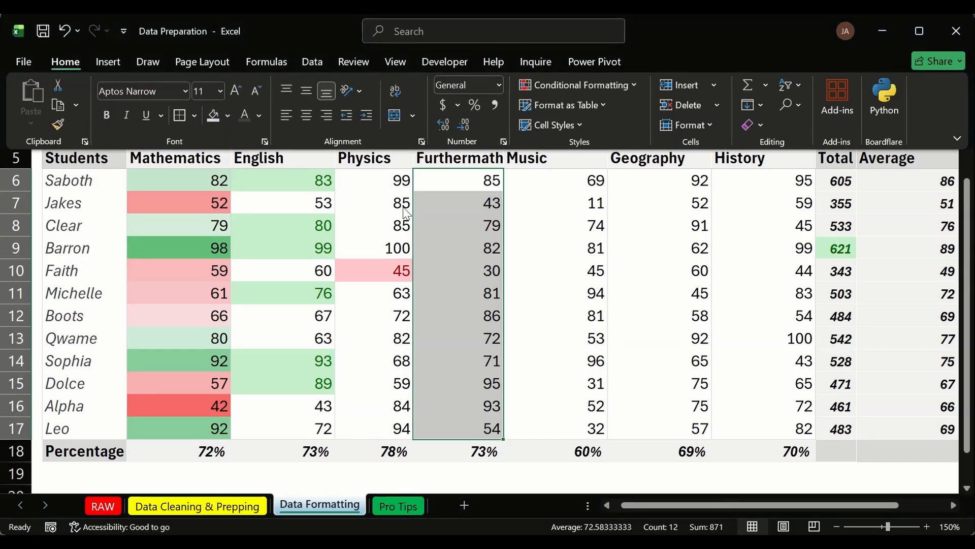
pyautogui.click(384, 186)
pyautogui.click(456, 184)
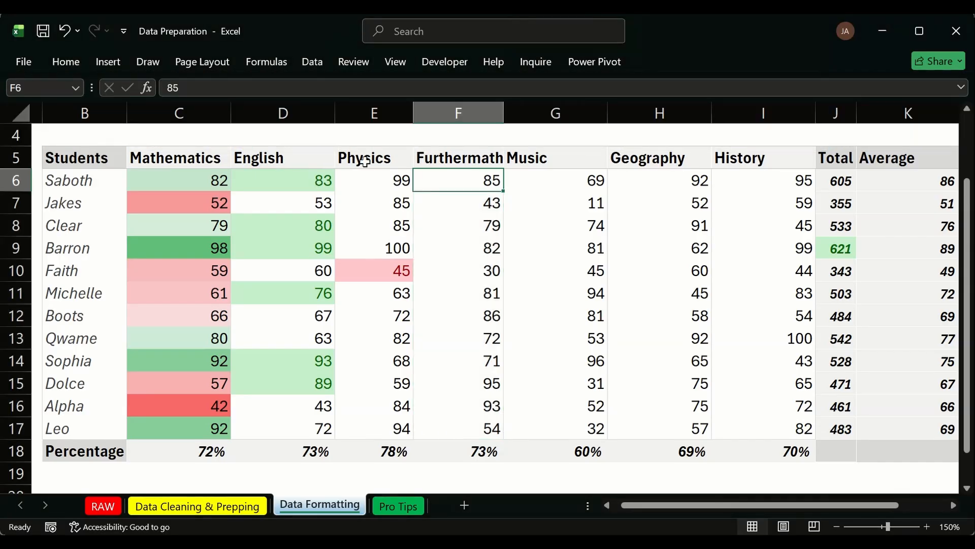
pyautogui.moveTo(364, 161); pyautogui.dragTo(366, 406)
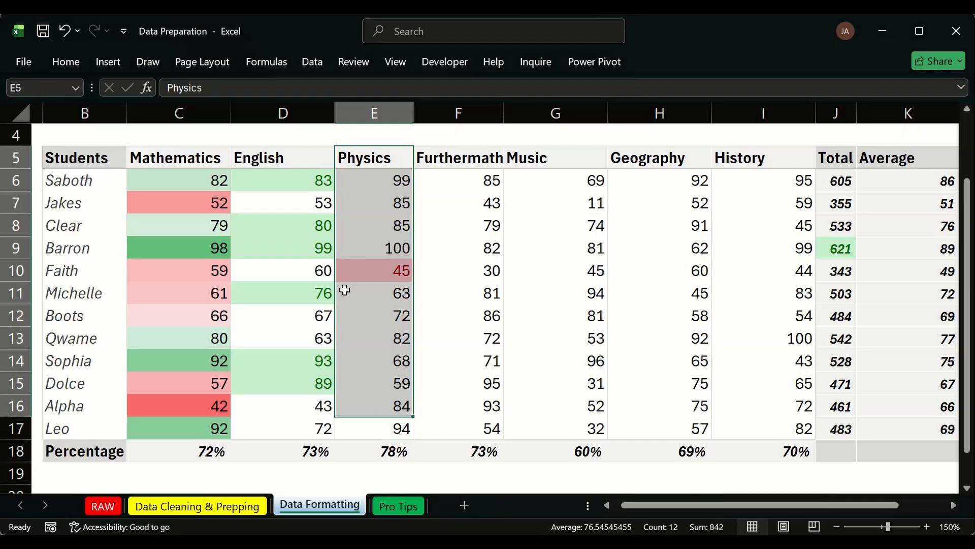
pyautogui.moveTo(266, 161); pyautogui.dragTo(278, 417)
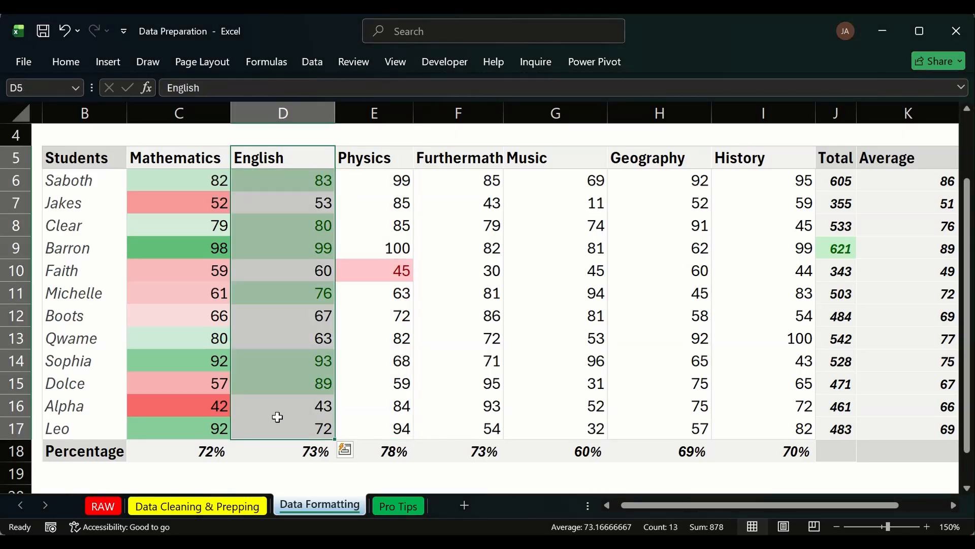
pyautogui.moveTo(285, 184); pyautogui.dragTo(290, 429)
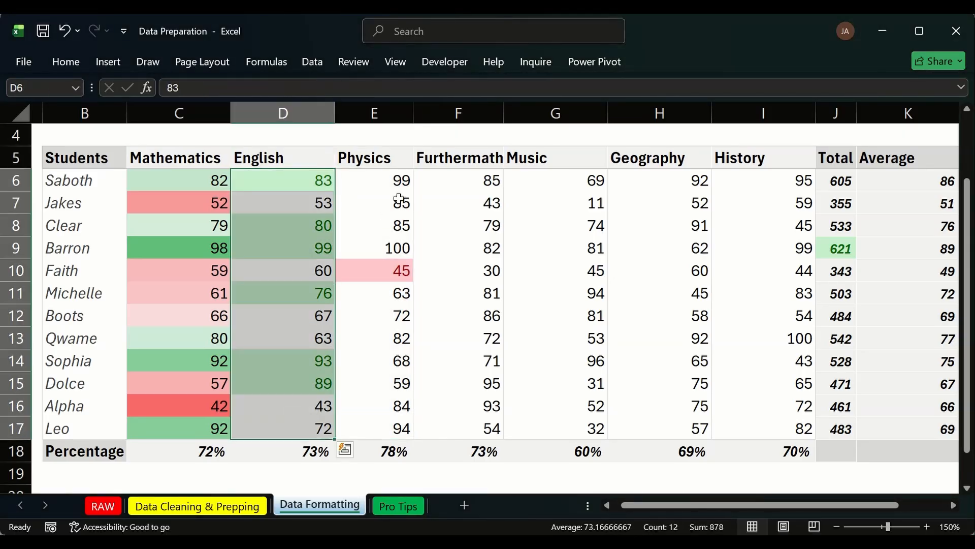
pyautogui.moveTo(396, 183); pyautogui.dragTo(364, 428)
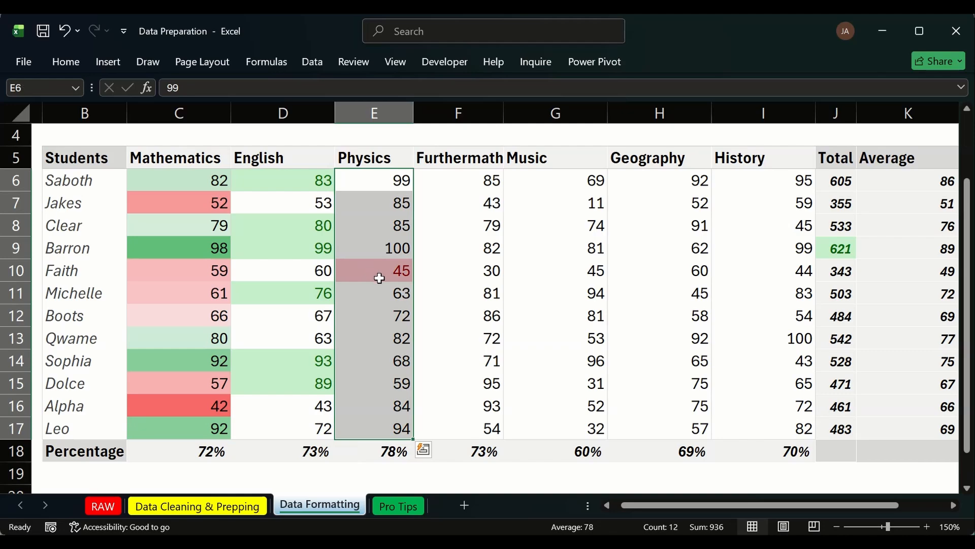
# Step: Highlight Furthermath scores in F6:F17 between 50 and 60 with Yellow Fill with Dark Yellow Text
pyautogui.moveTo(480, 180); pyautogui.dragTo(489, 429)
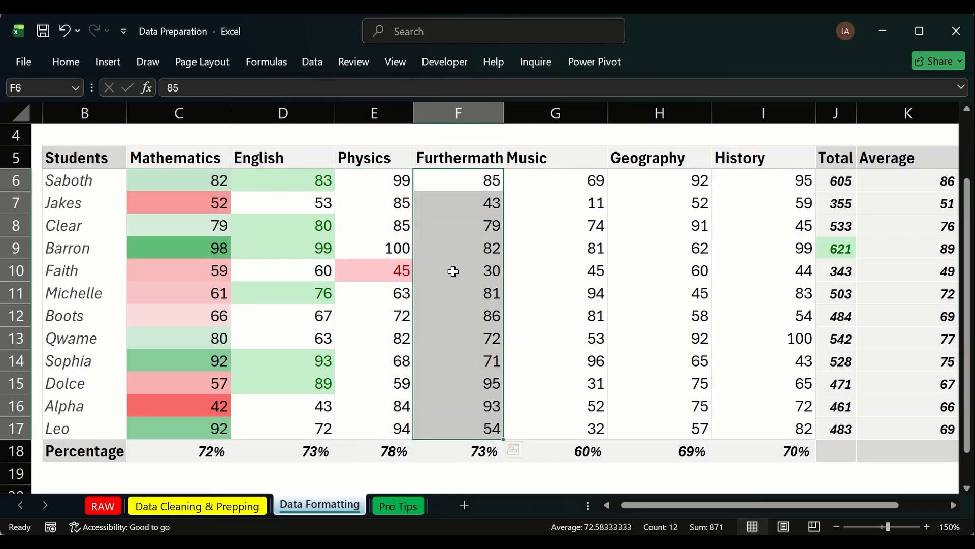
pyautogui.click(65, 60)
pyautogui.click(608, 82)
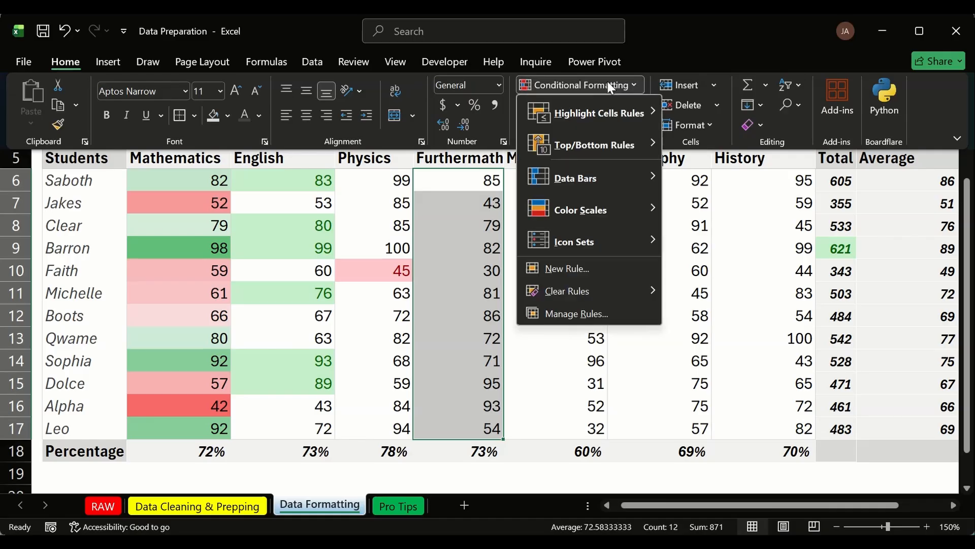
pyautogui.moveTo(612, 112)
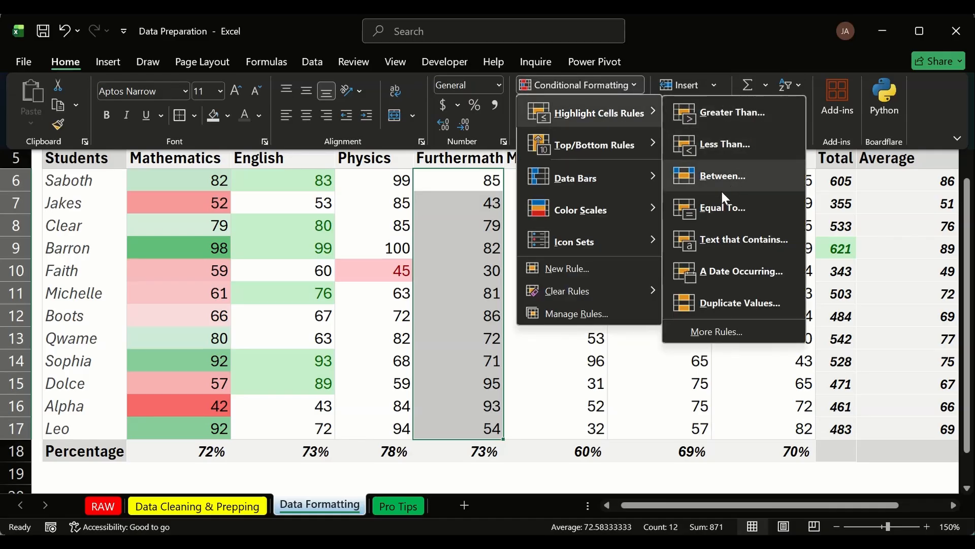
pyautogui.click(723, 176)
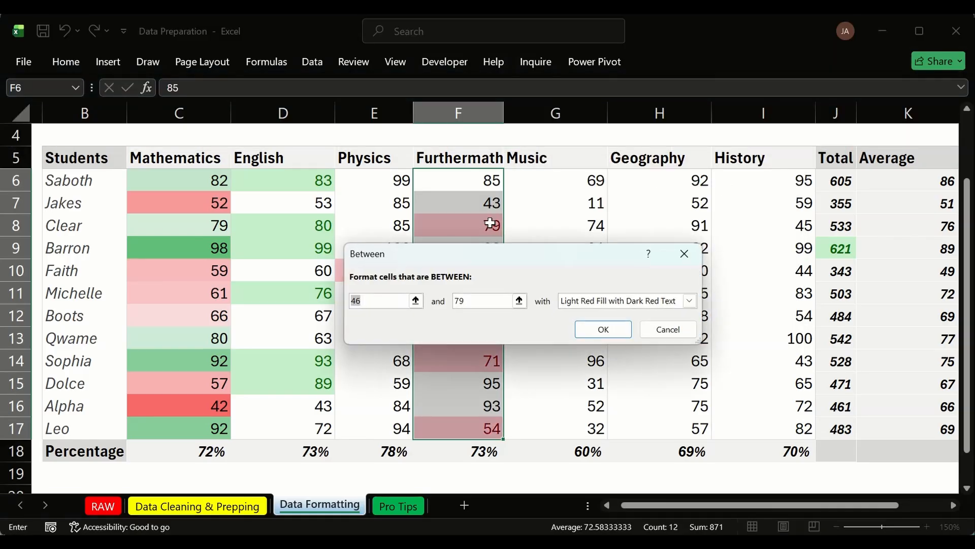
pyautogui.moveTo(480, 256); pyautogui.dragTo(513, 301)
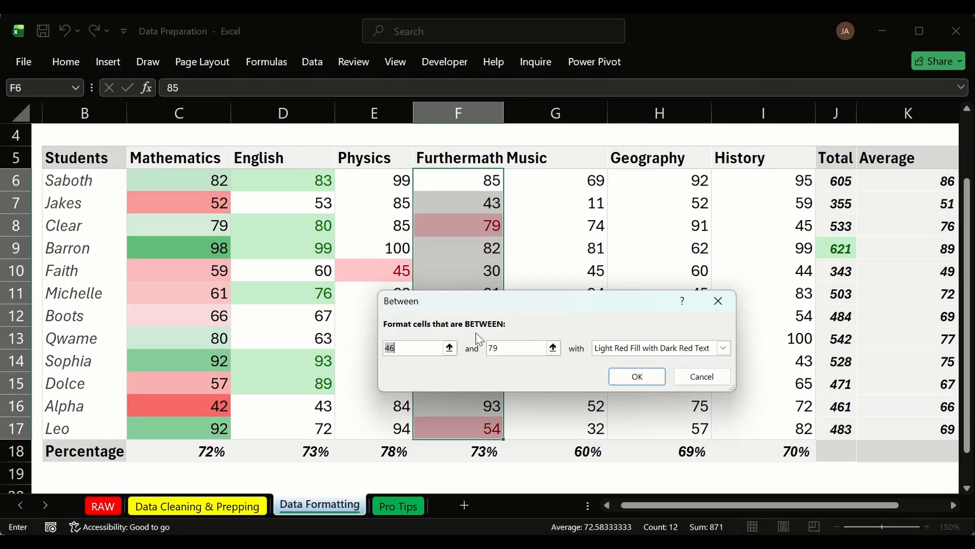
pyautogui.write('50')
pyautogui.press('BackSpace')
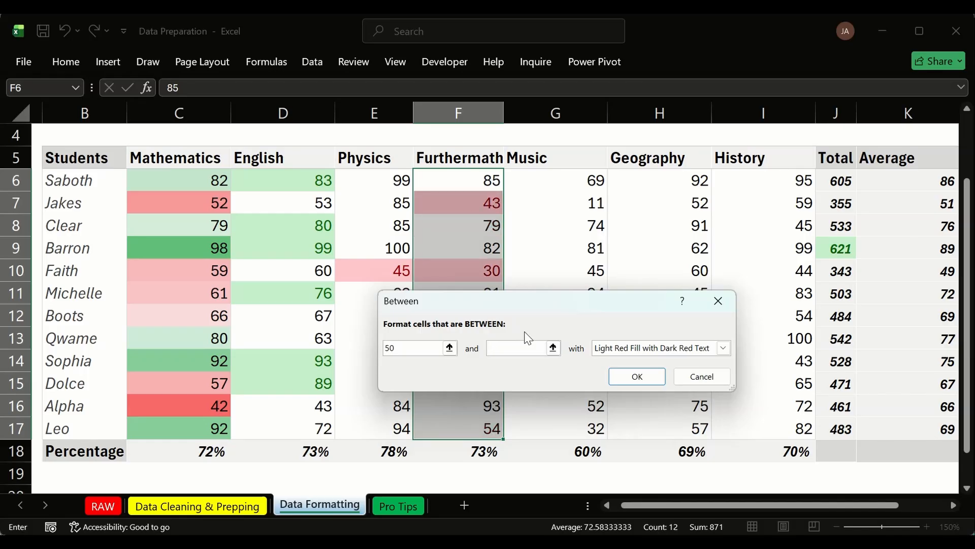
pyautogui.write('60')
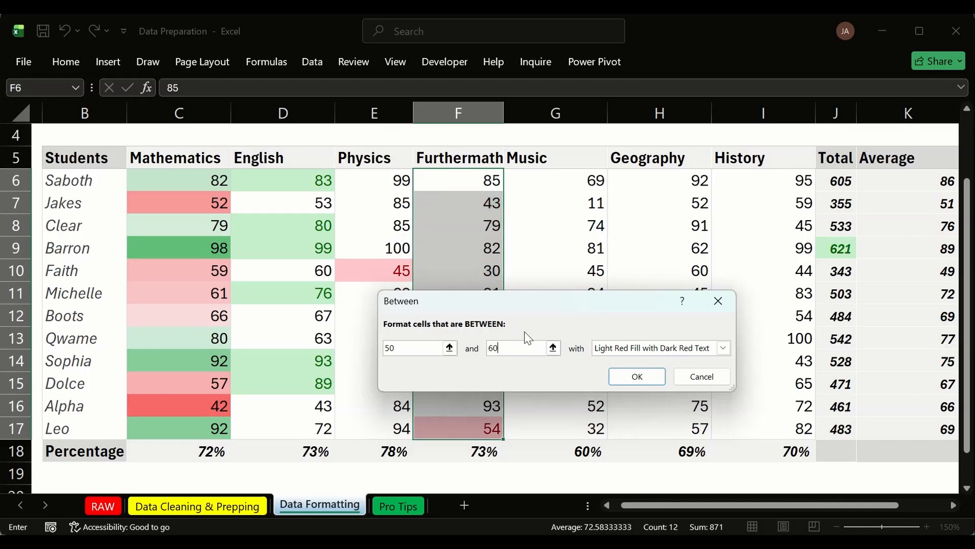
pyautogui.click(723, 348)
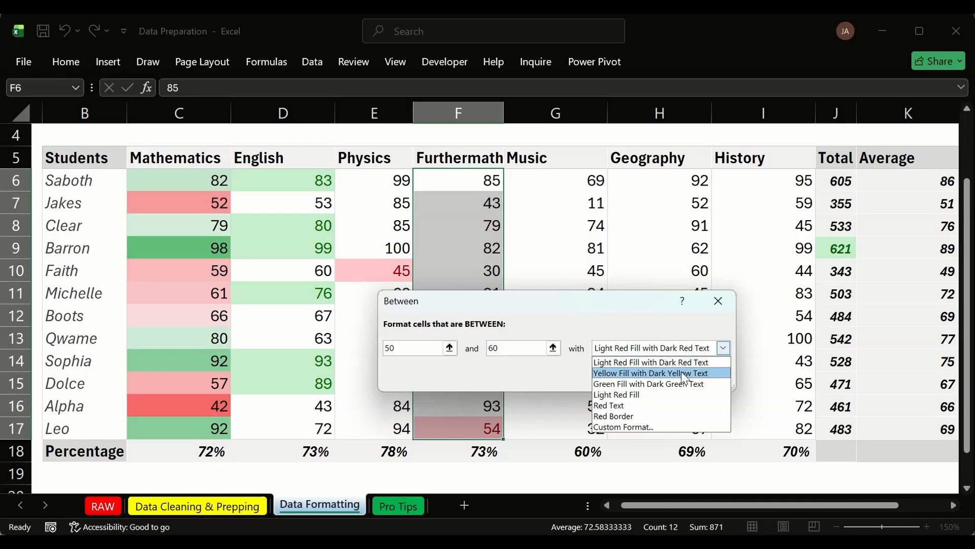
pyautogui.click(685, 378)
pyautogui.moveTo(560, 307); pyautogui.dragTo(750, 211)
pyautogui.click(832, 286)
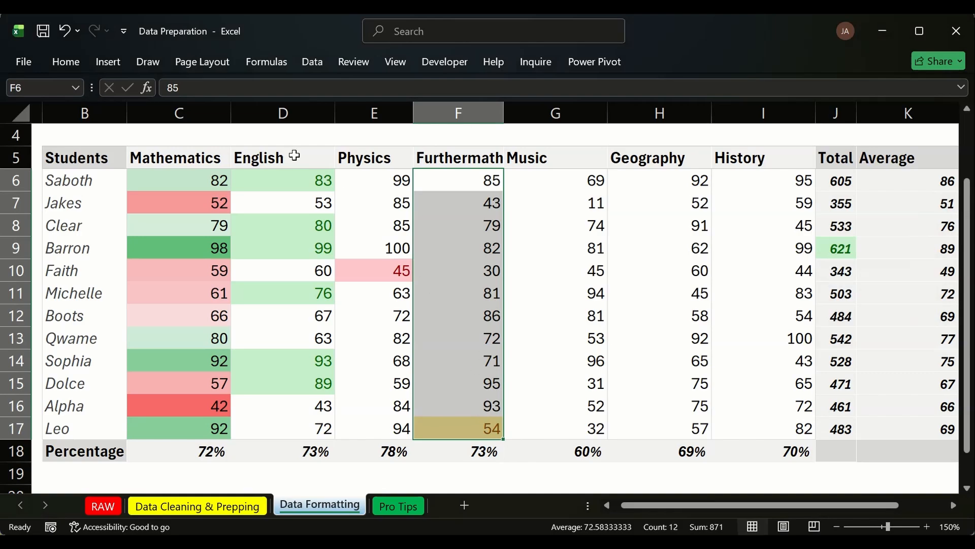
# Step: Highlight Furthermath scores in F6:F17 less than 50 with Light Red Fill with Dark Red Text
pyautogui.click(64, 60)
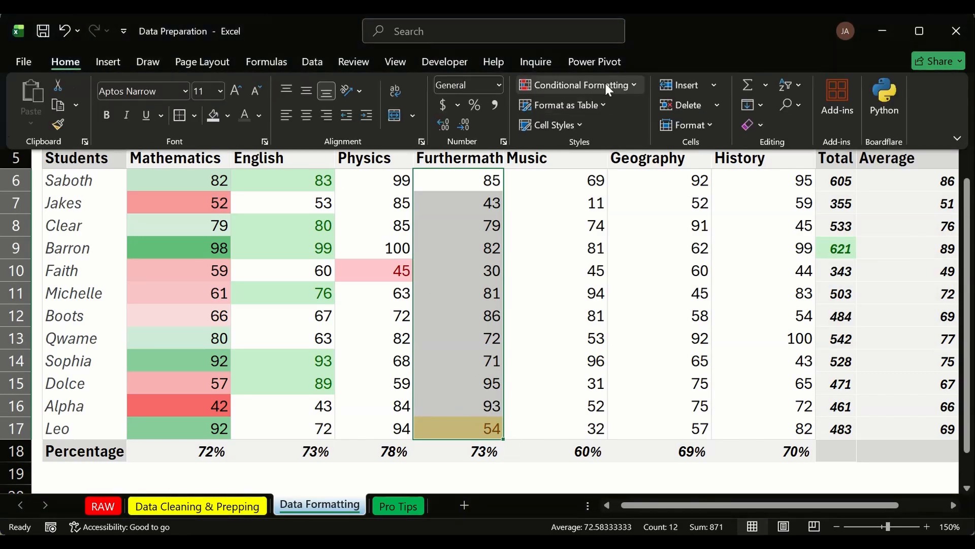
pyautogui.click(634, 80)
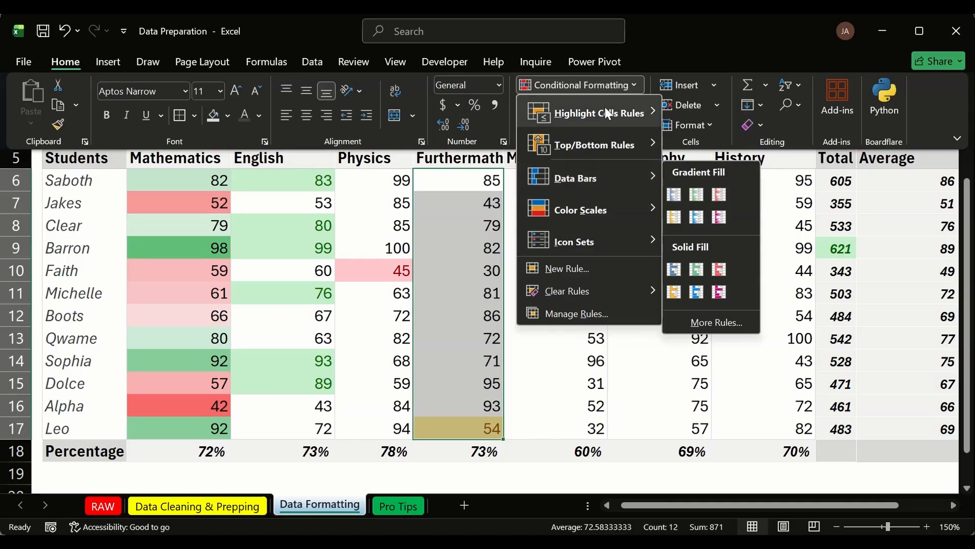
pyautogui.moveTo(650, 114)
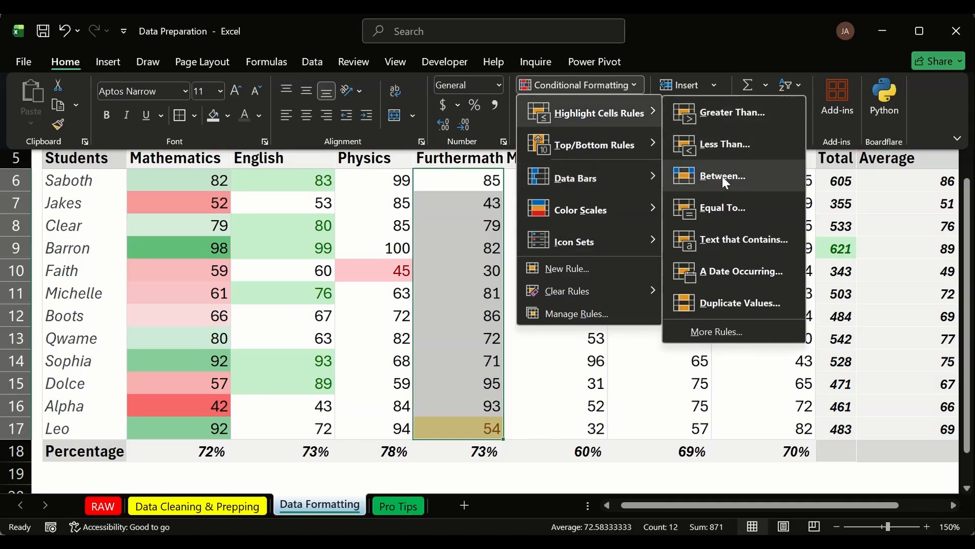
pyautogui.click(723, 145)
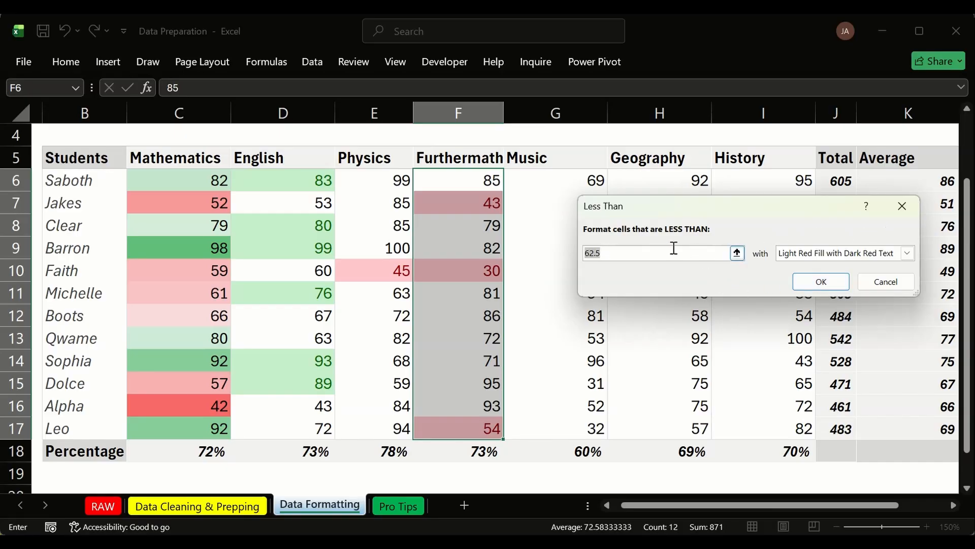
pyautogui.press('BackSpace')
pyautogui.write('50')
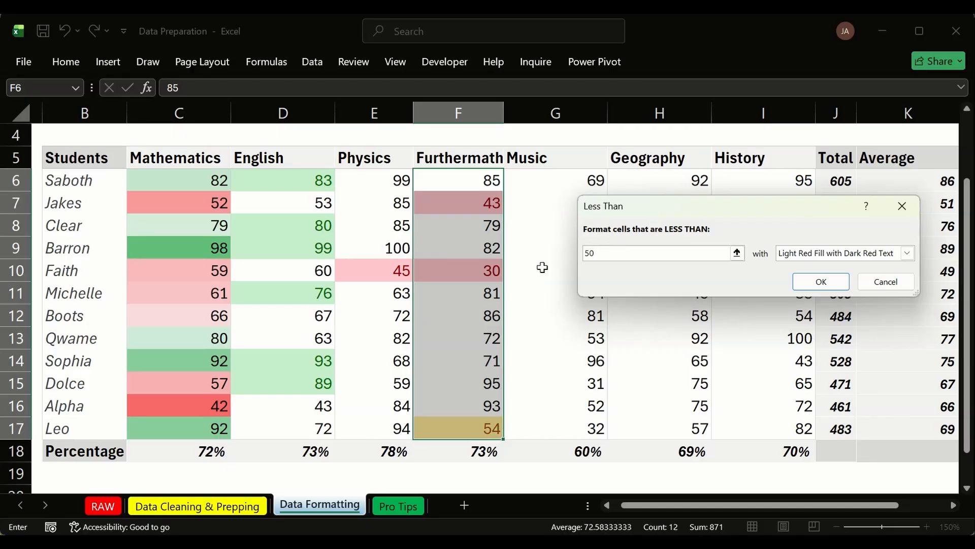
pyautogui.click(821, 280)
pyautogui.click(576, 288)
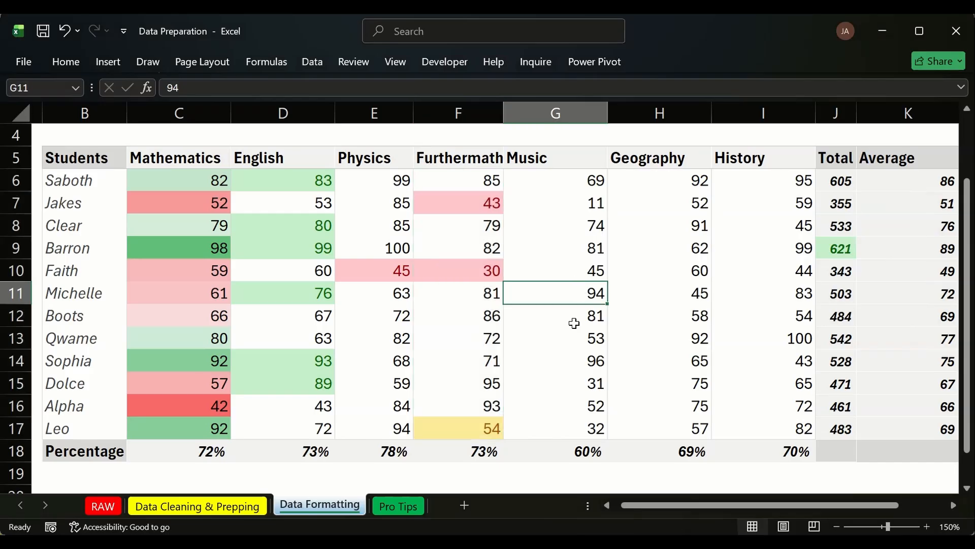
# Step: Examine the highlighted Furthermath score in F17 and the row 10 student's scores in each subject through to the total
pyautogui.click(442, 435)
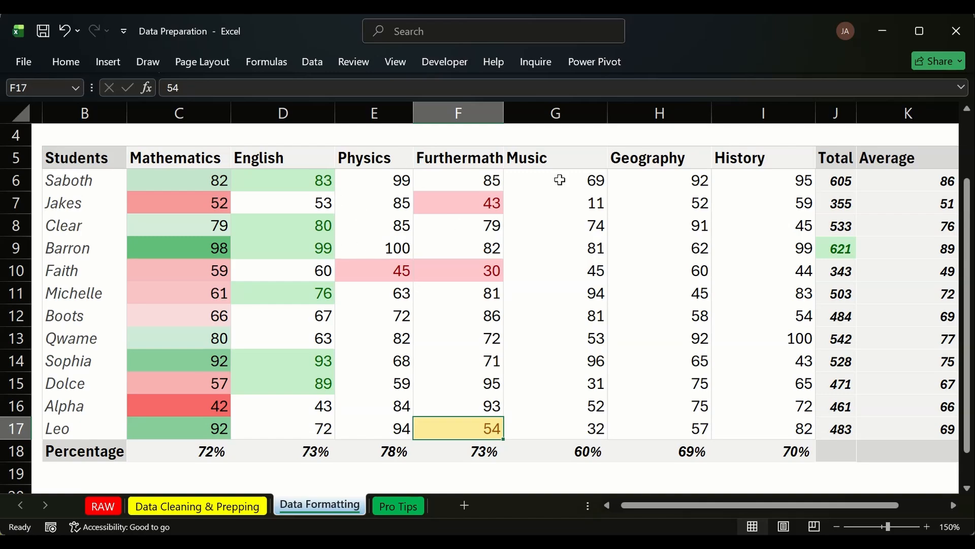
pyautogui.click(62, 270)
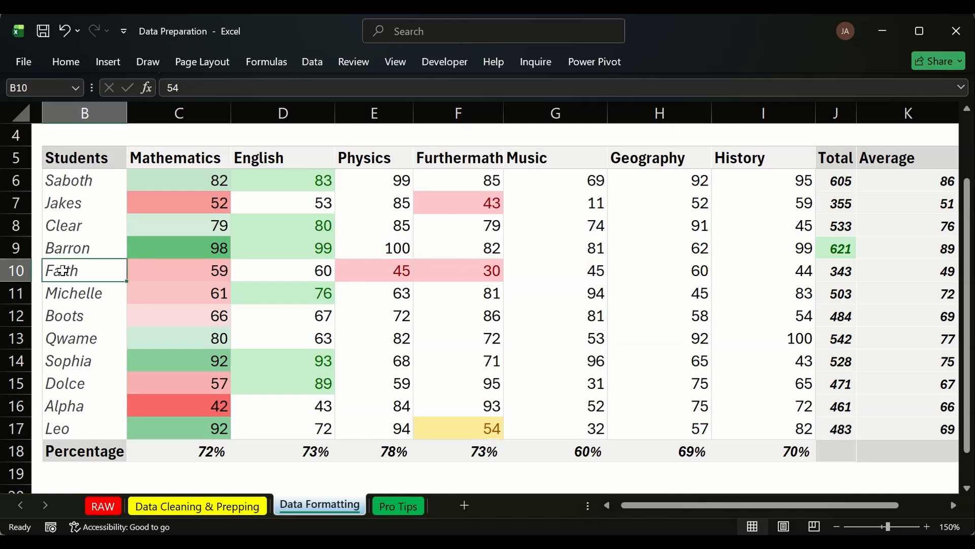
pyautogui.moveTo(62, 270); pyautogui.dragTo(773, 274)
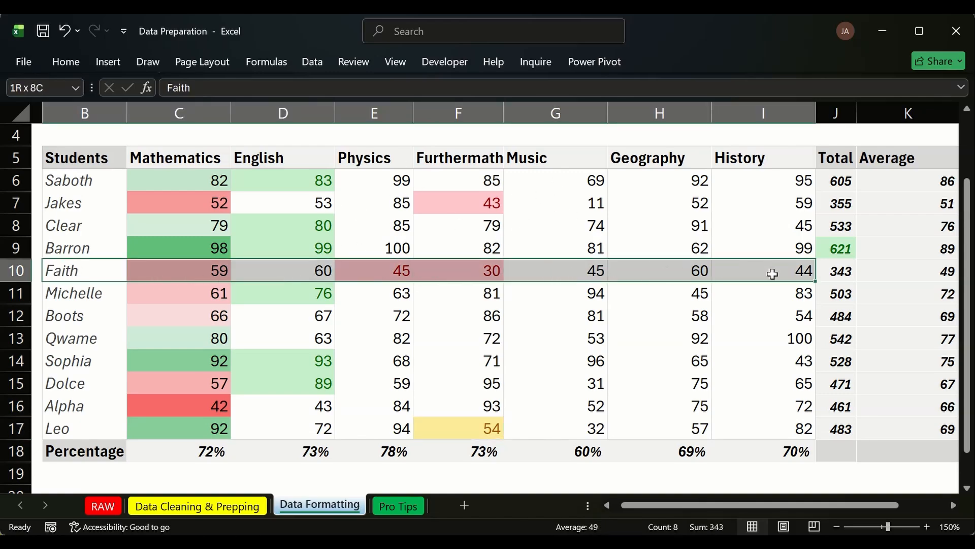
pyautogui.click(89, 270)
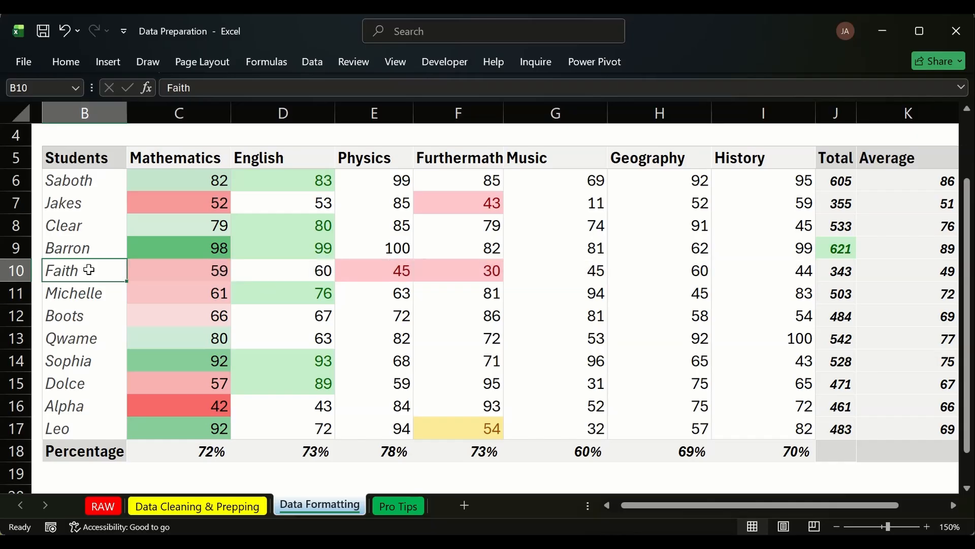
pyautogui.click(146, 270)
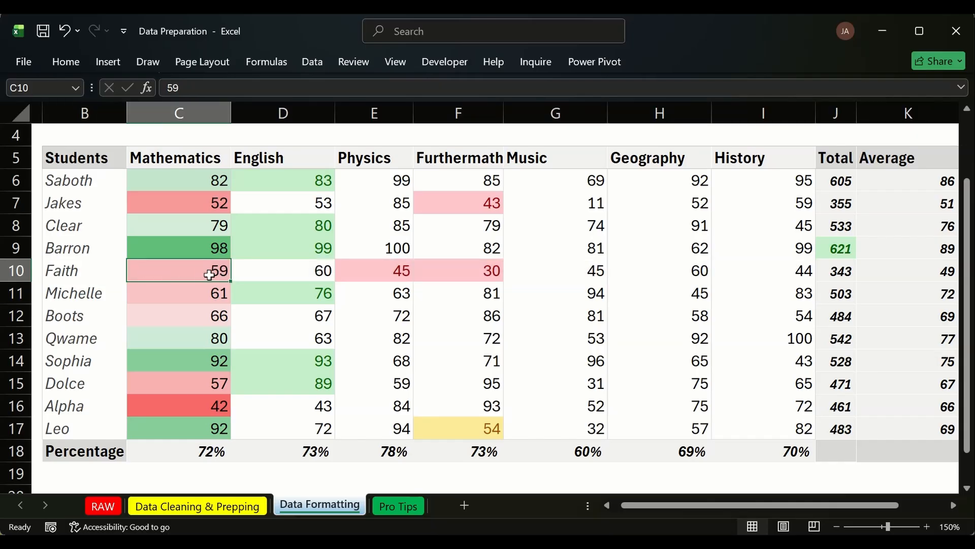
pyautogui.click(321, 270)
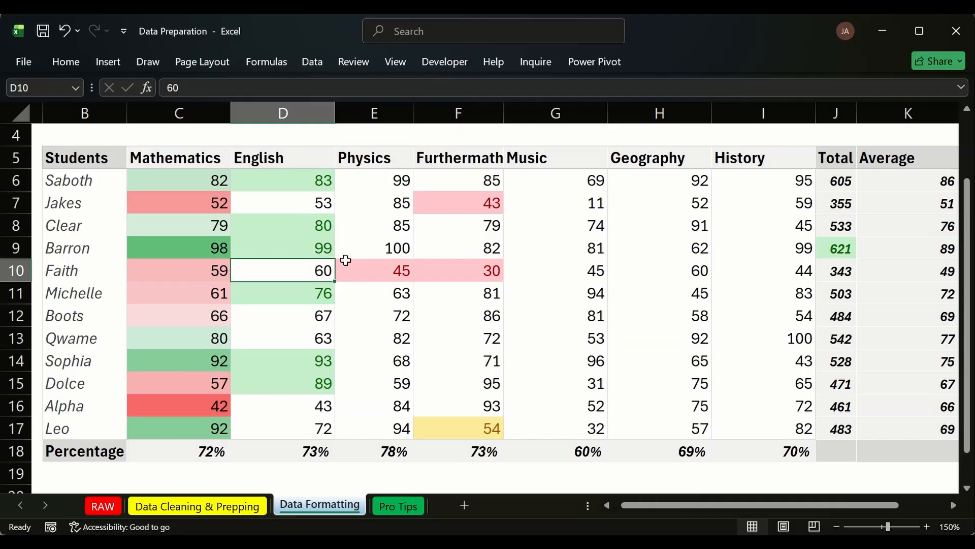
pyautogui.click(405, 271)
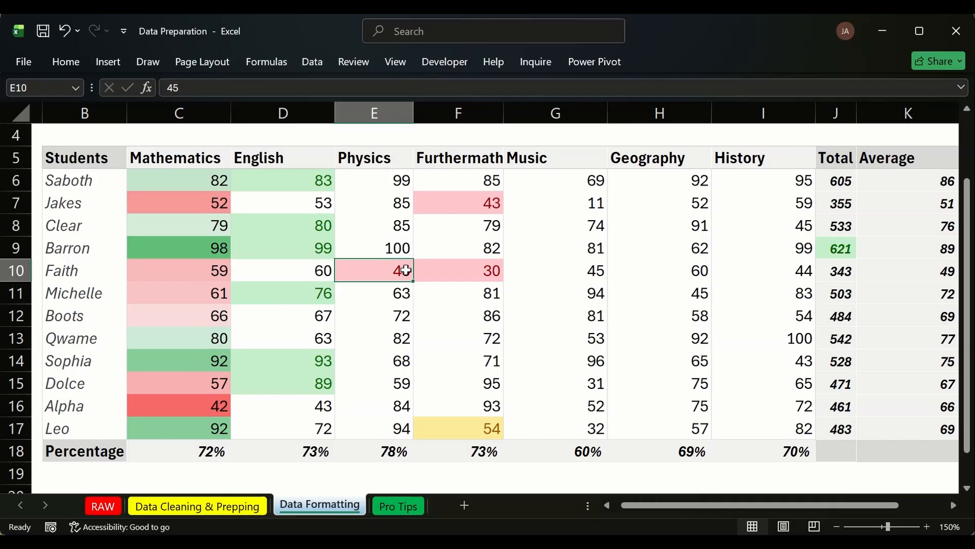
pyautogui.click(475, 275)
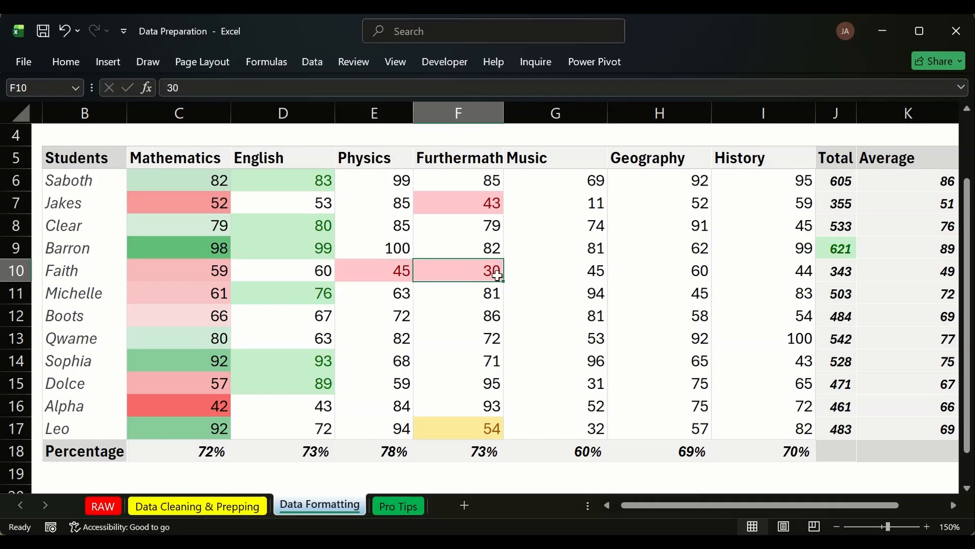
pyautogui.moveTo(460, 272); pyautogui.dragTo(826, 274)
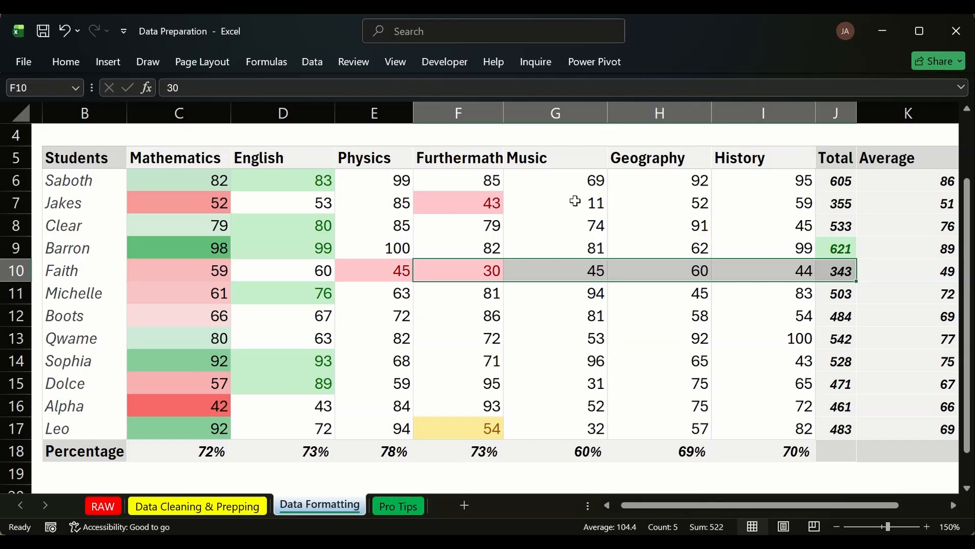
pyautogui.click(602, 224)
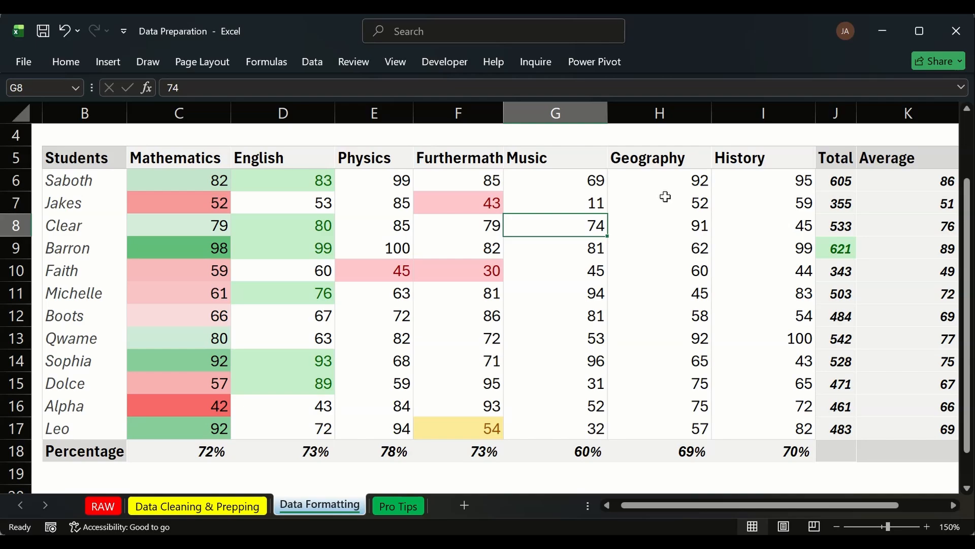
# Step: Add blue Gradient Fill data bars to the Music scores in G6:G17
pyautogui.moveTo(587, 184); pyautogui.dragTo(590, 430)
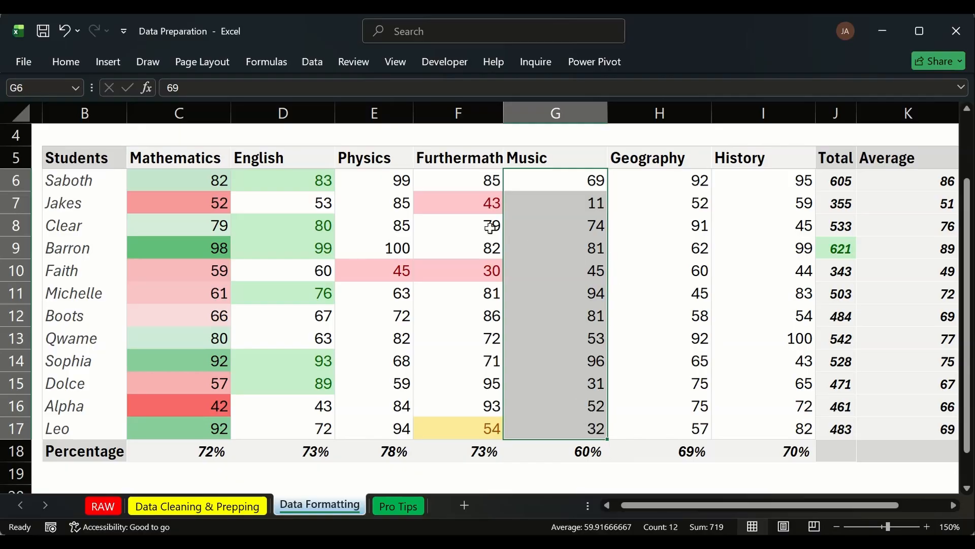
pyautogui.click(77, 64)
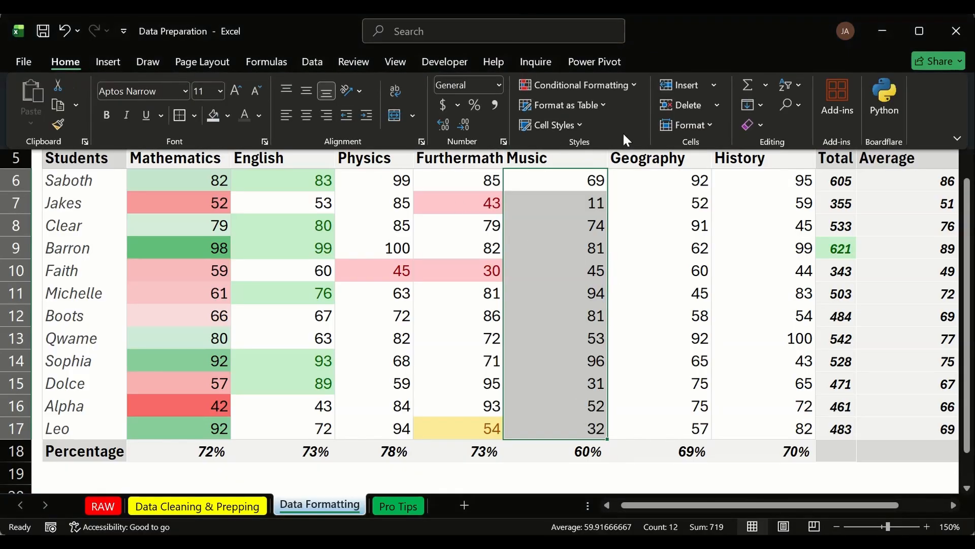
pyautogui.click(635, 82)
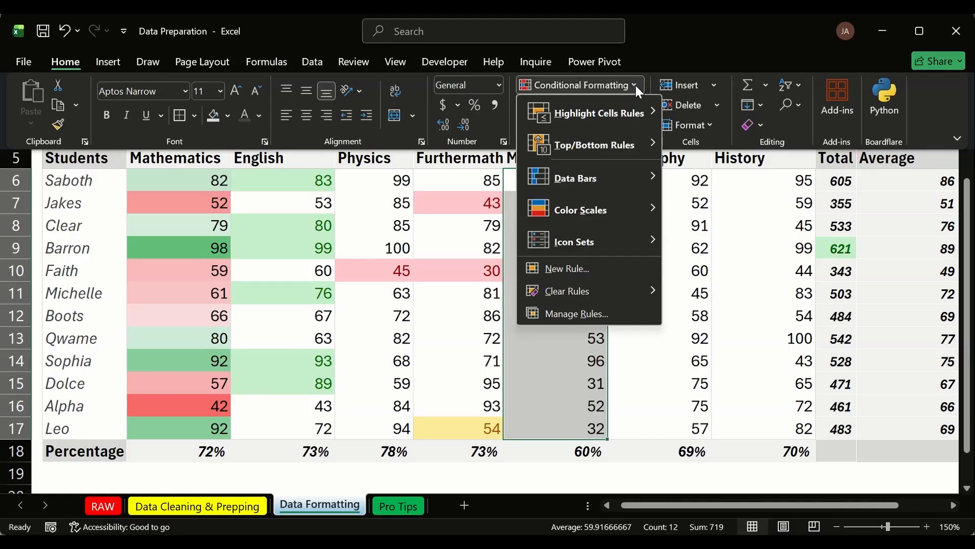
pyautogui.moveTo(636, 108)
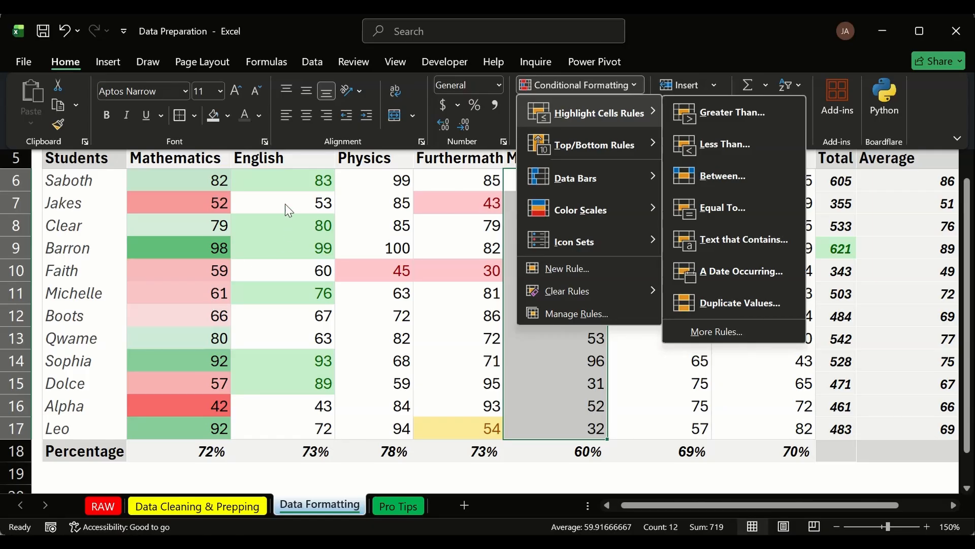
pyautogui.moveTo(647, 166)
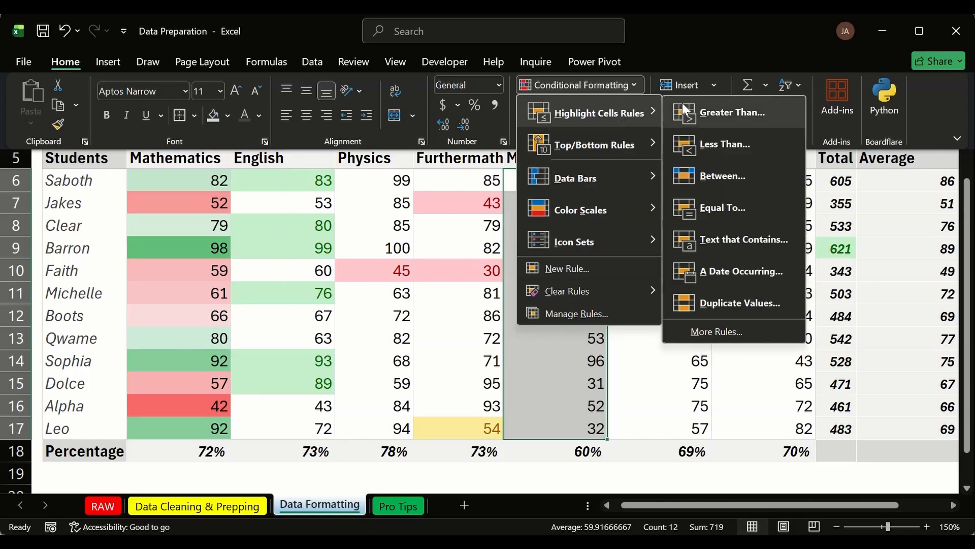
pyautogui.moveTo(622, 183)
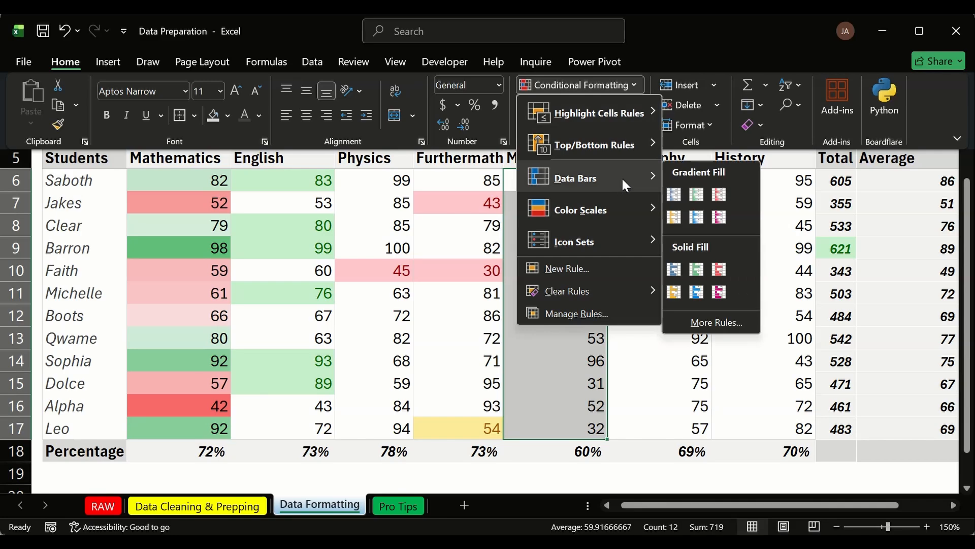
pyautogui.click(678, 197)
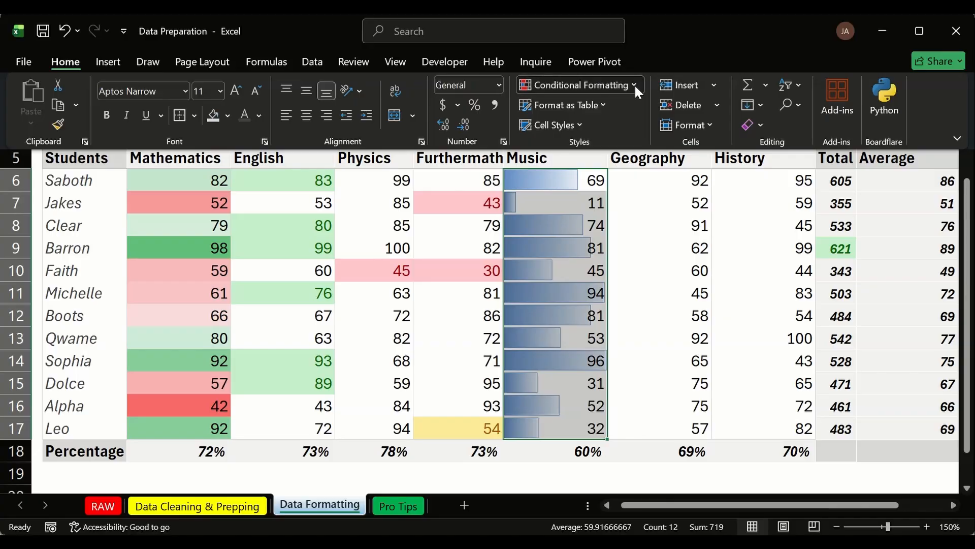
# Step: Switch the data bars on the Music scores in G6:G17 to blue Solid Fill
pyautogui.click(635, 84)
pyautogui.moveTo(641, 206)
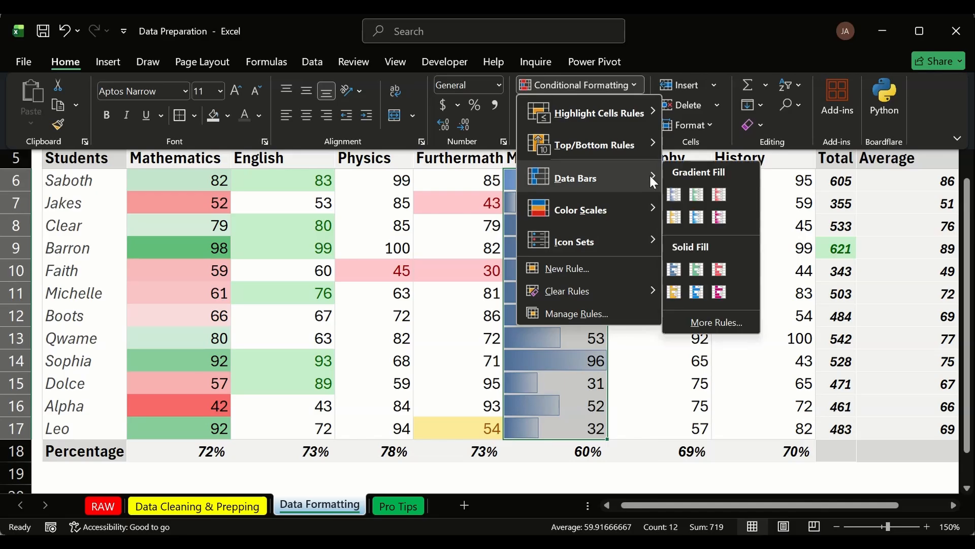
pyautogui.click(678, 266)
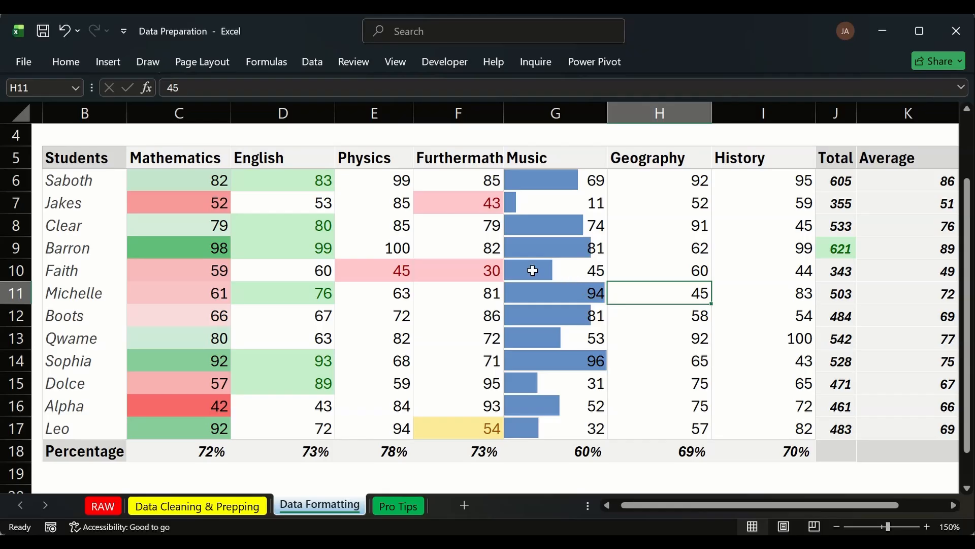
# Step: Examine the bar lengths against the Music scores in G6:G17 and compare them with the Mathematics color shading
pyautogui.click(562, 276)
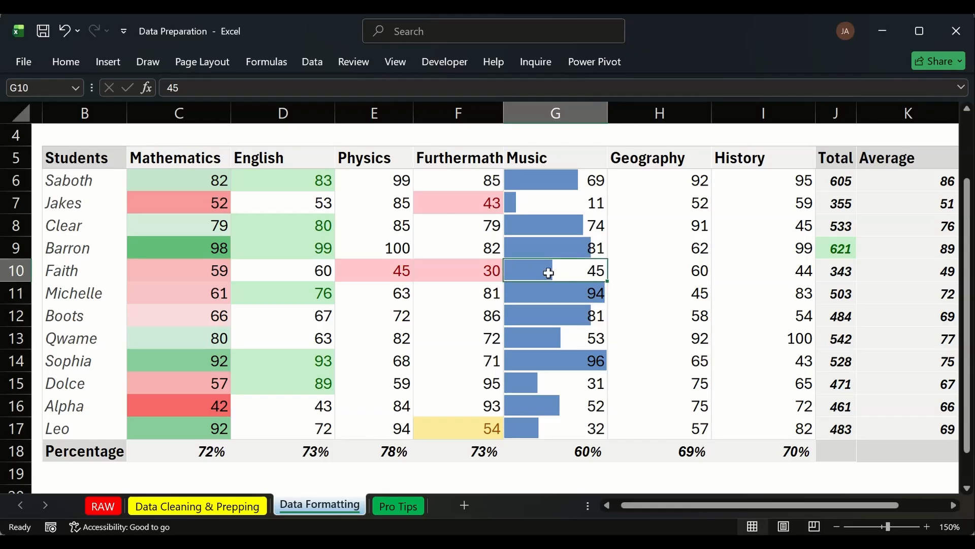
pyautogui.click(562, 310)
pyautogui.click(562, 273)
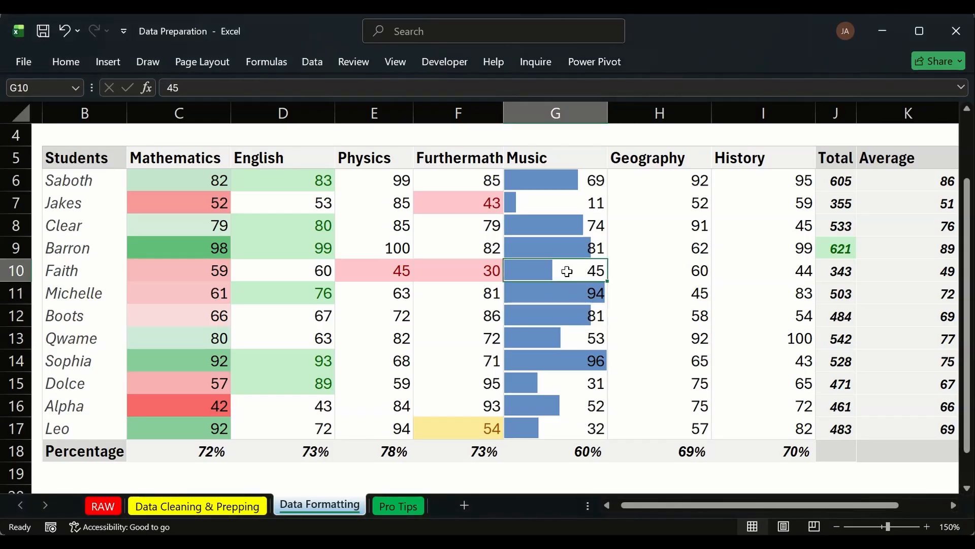
pyautogui.click(589, 334)
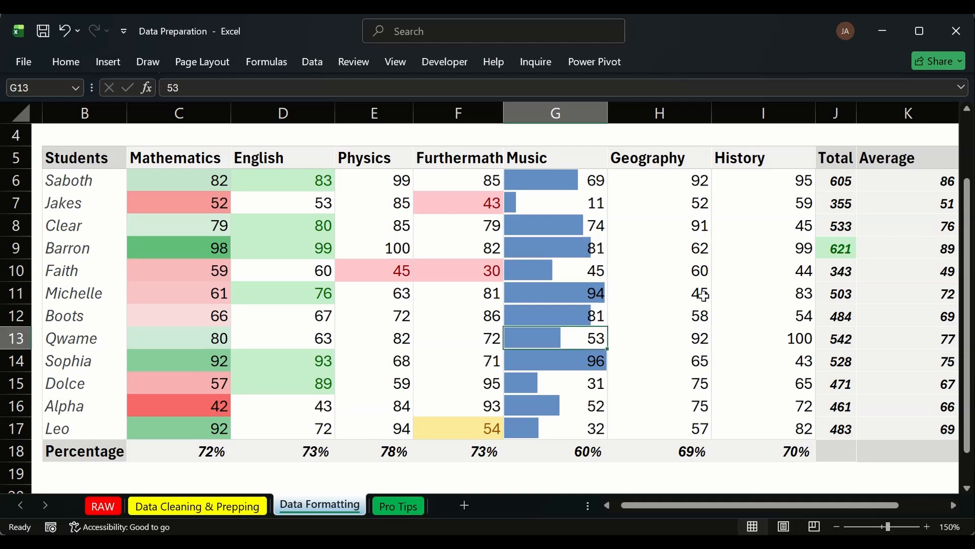
pyautogui.click(539, 263)
pyautogui.click(677, 200)
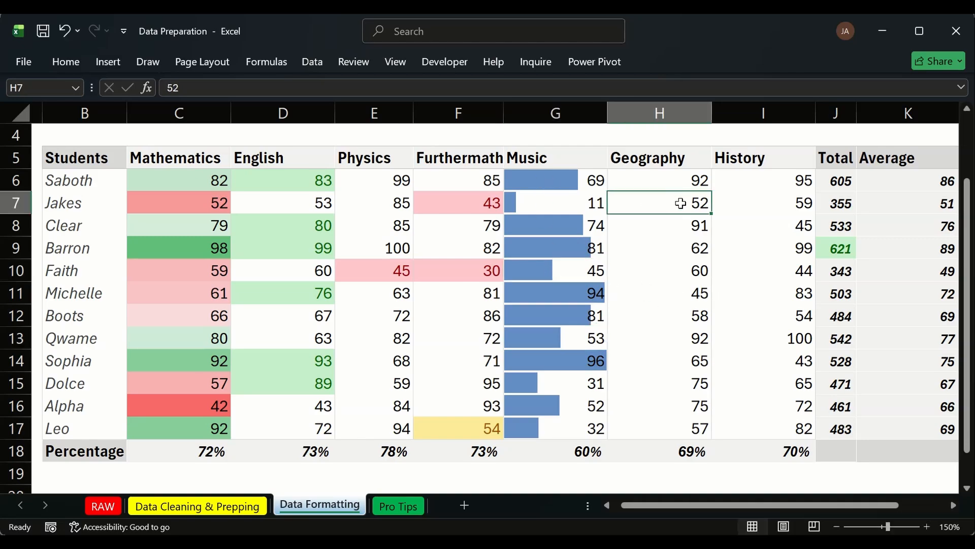
pyautogui.moveTo(588, 181); pyautogui.dragTo(564, 429)
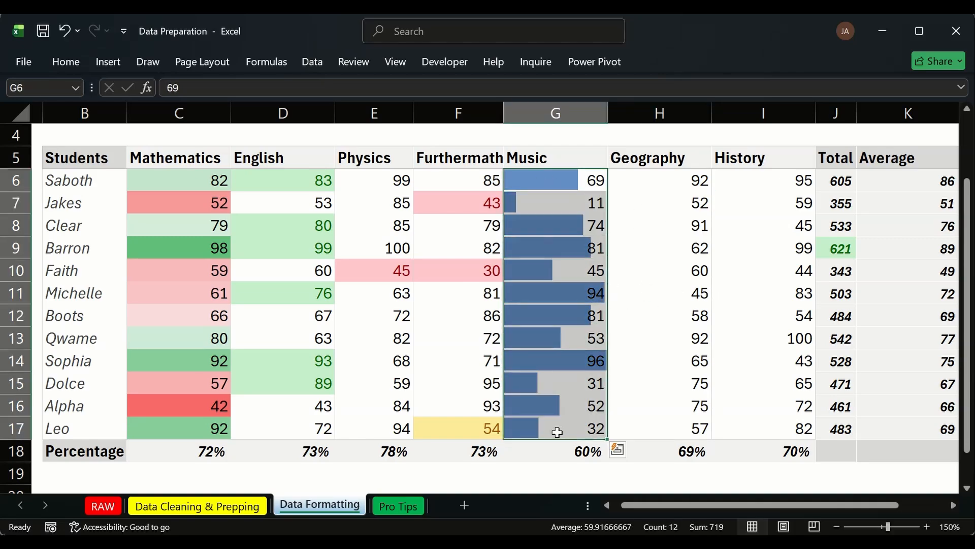
pyautogui.click(720, 255)
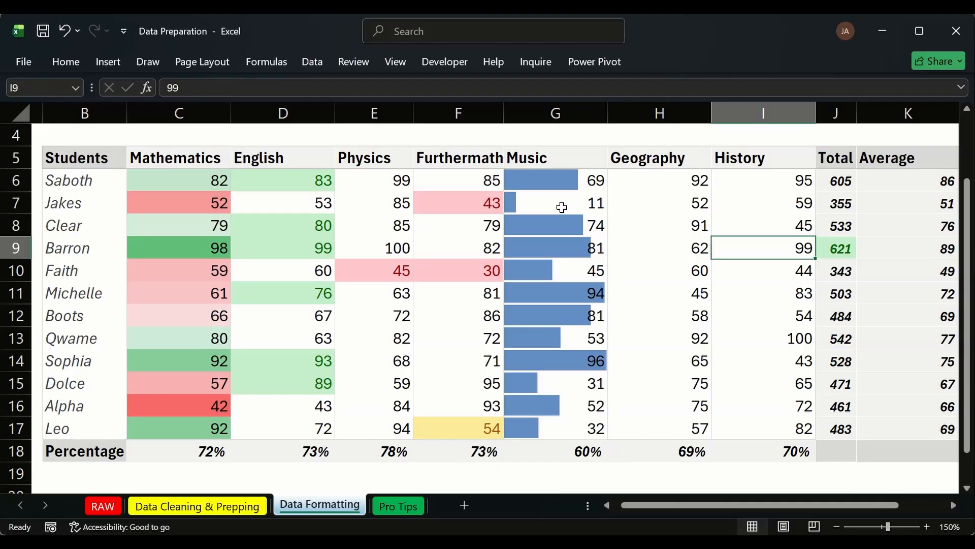
pyautogui.click(705, 203)
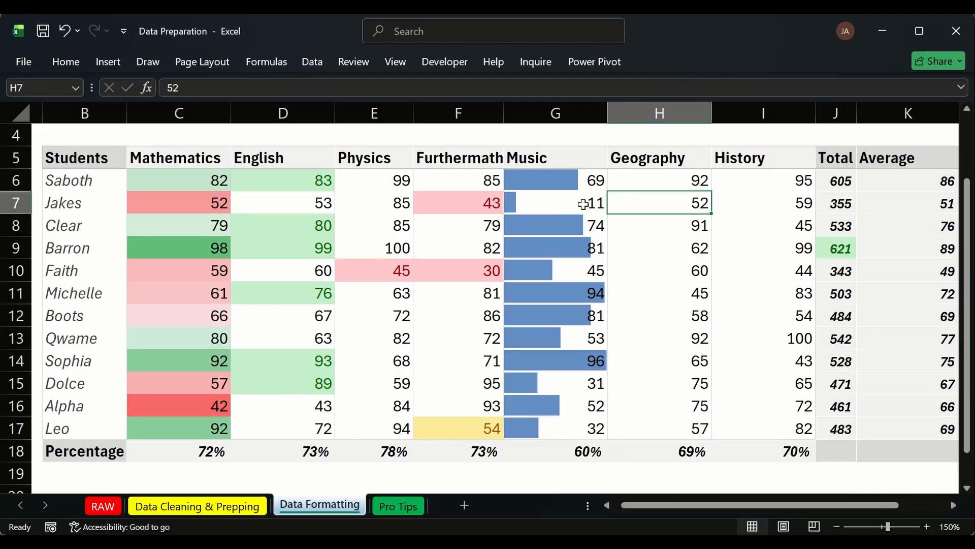
pyautogui.moveTo(549, 180); pyautogui.dragTo(560, 417)
pyautogui.click(650, 231)
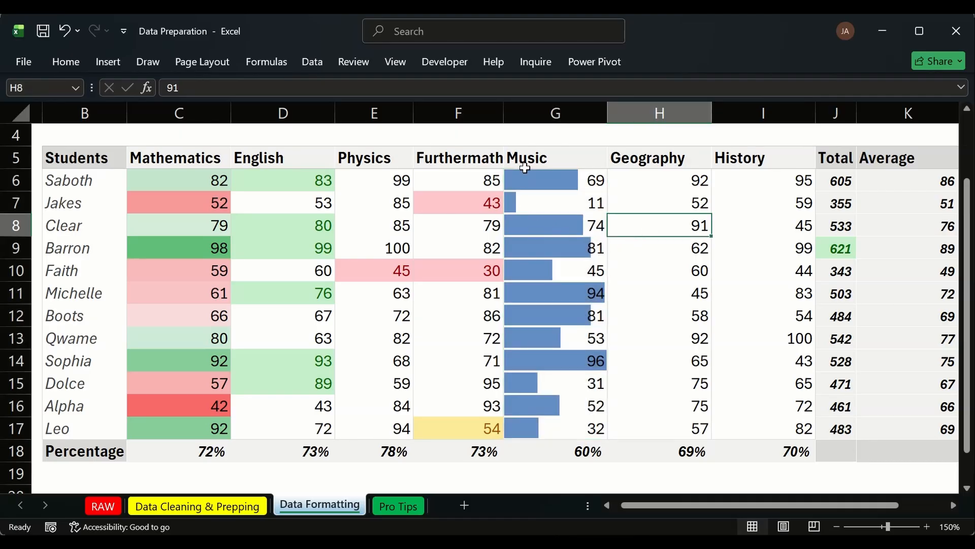
pyautogui.moveTo(523, 179); pyautogui.dragTo(515, 431)
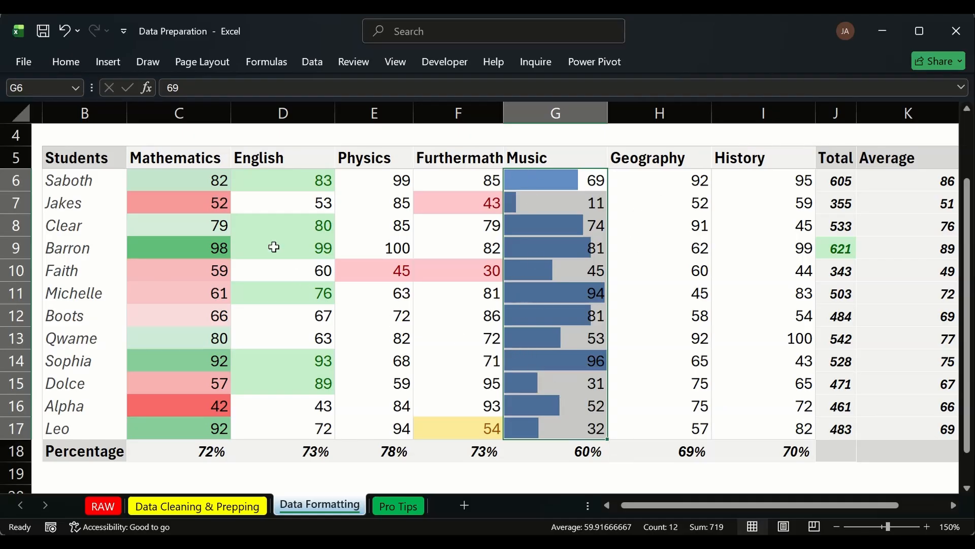
pyautogui.moveTo(192, 188); pyautogui.dragTo(180, 274)
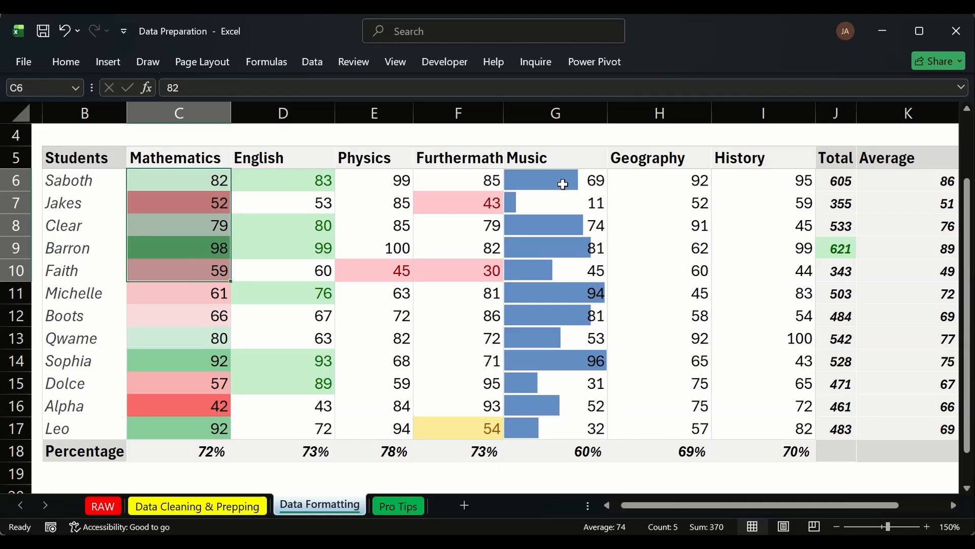
# Step: Change the data bars on the Music scores in G6:G17 to green Solid Fill
pyautogui.moveTo(563, 185); pyautogui.dragTo(546, 426)
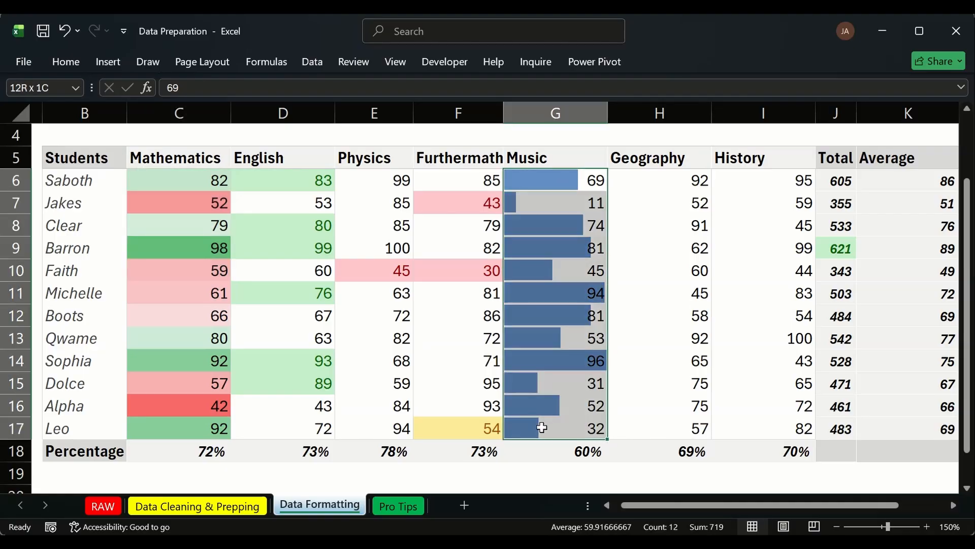
pyautogui.click(58, 63)
pyautogui.click(621, 83)
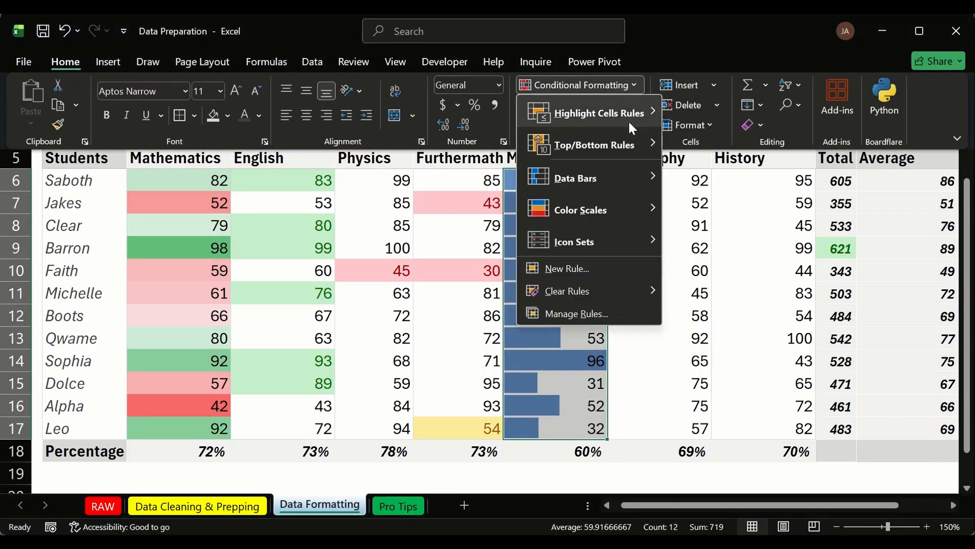
pyautogui.moveTo(641, 177)
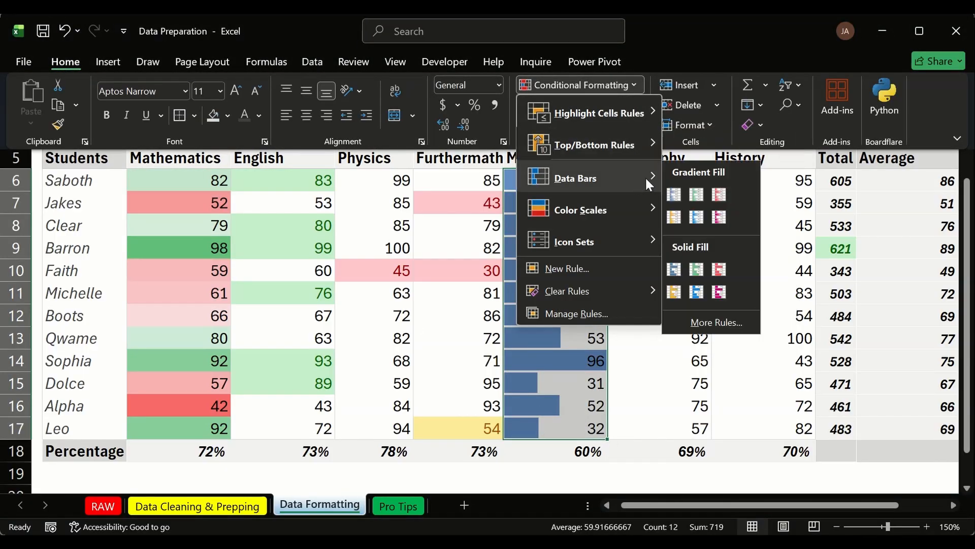
pyautogui.click(704, 275)
pyautogui.click(677, 293)
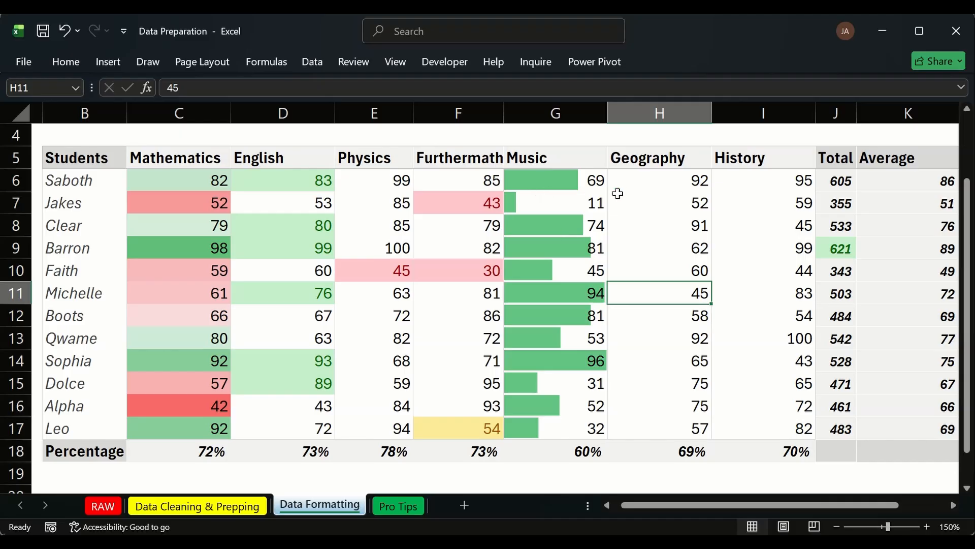
pyautogui.click(546, 204)
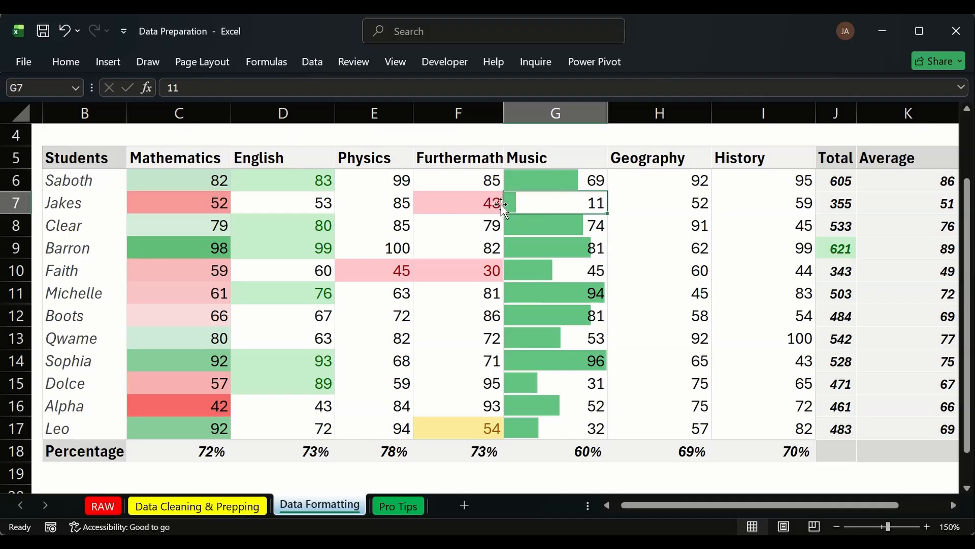
# Step: Apply the Green - Yellow Color Scale to the Geography scores in H6:H17
pyautogui.moveTo(665, 180); pyautogui.dragTo(693, 427)
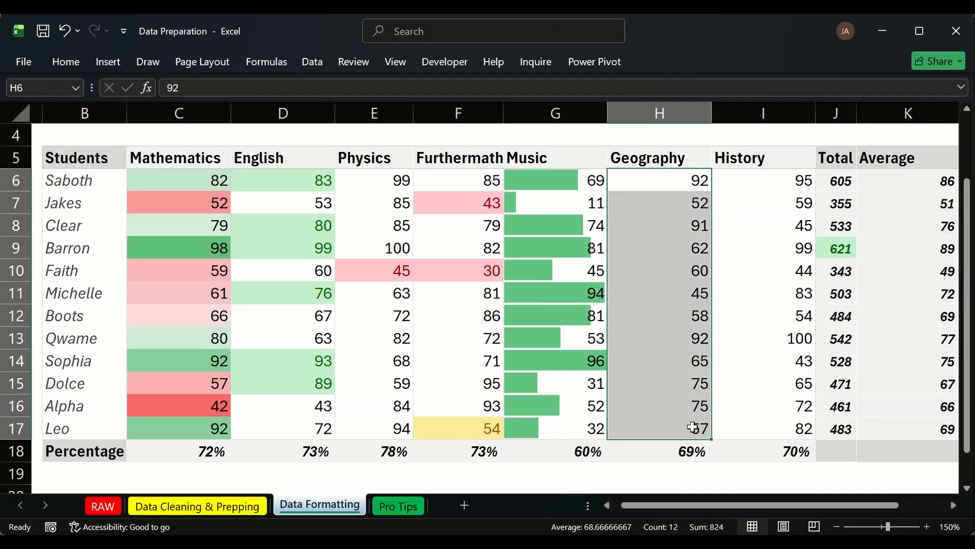
pyautogui.click(62, 63)
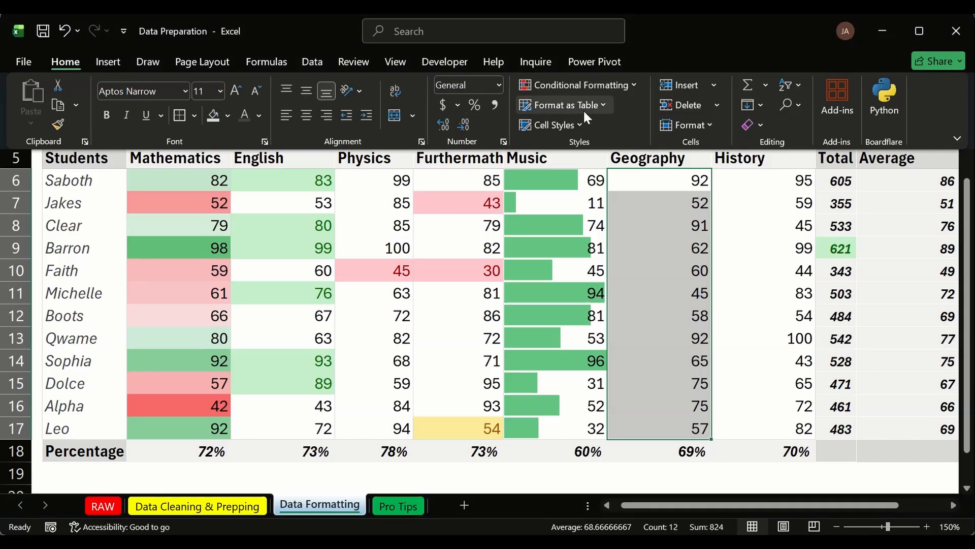
pyautogui.click(627, 87)
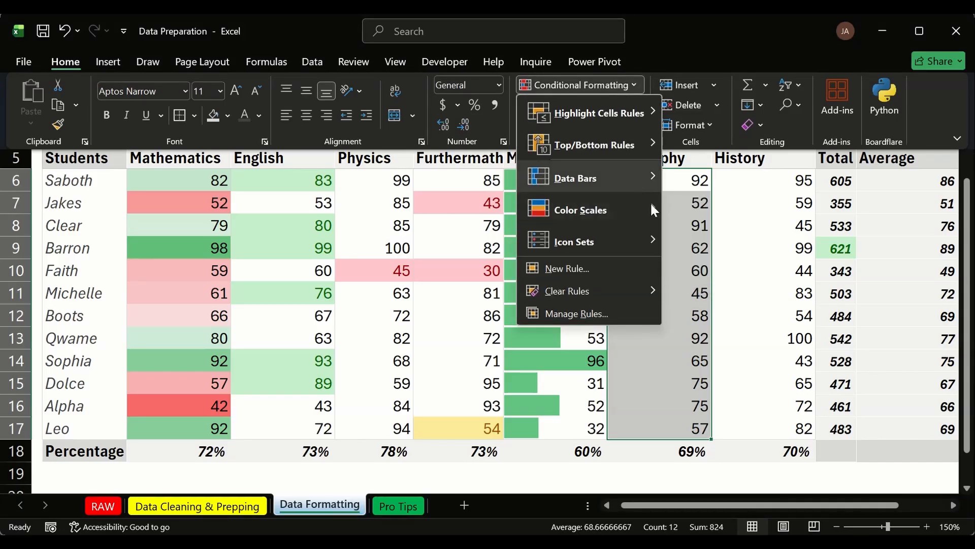
pyautogui.moveTo(653, 206)
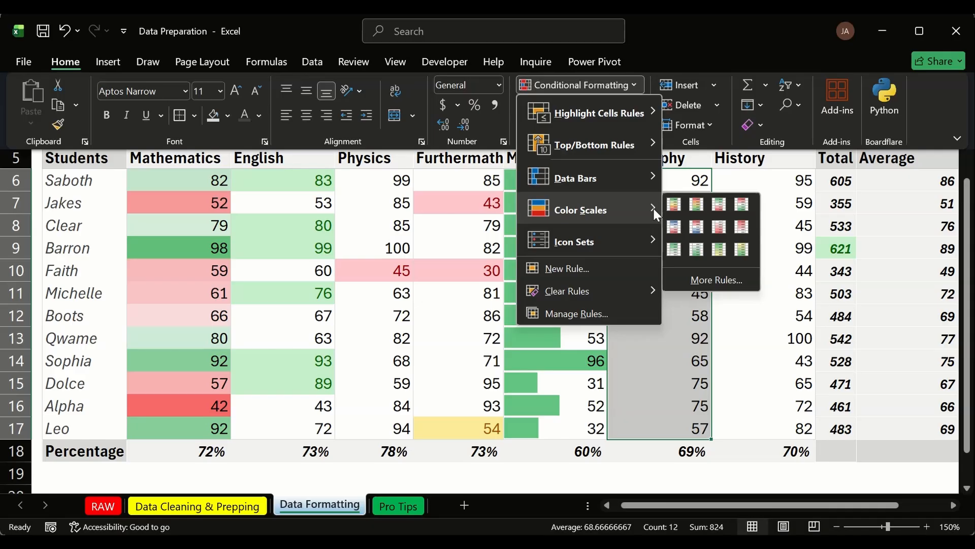
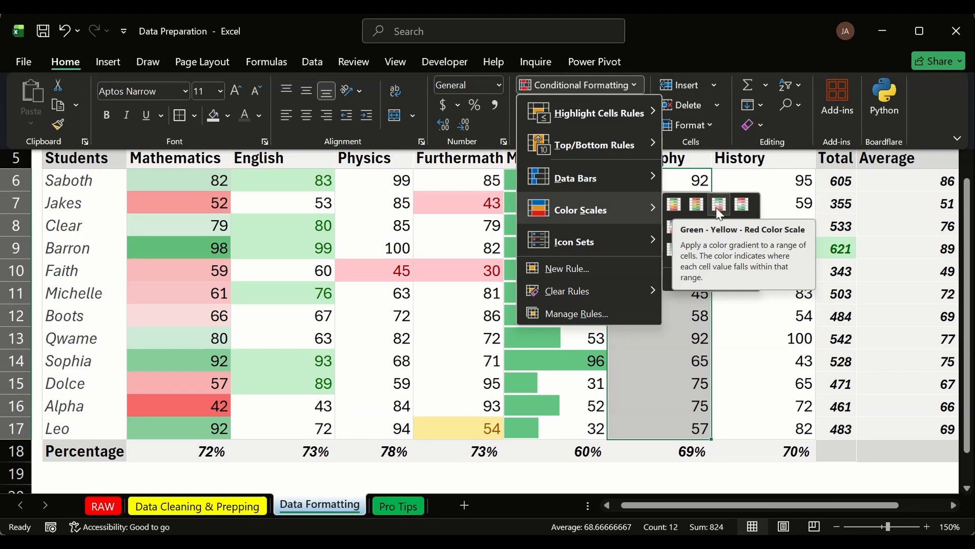
pyautogui.click(727, 255)
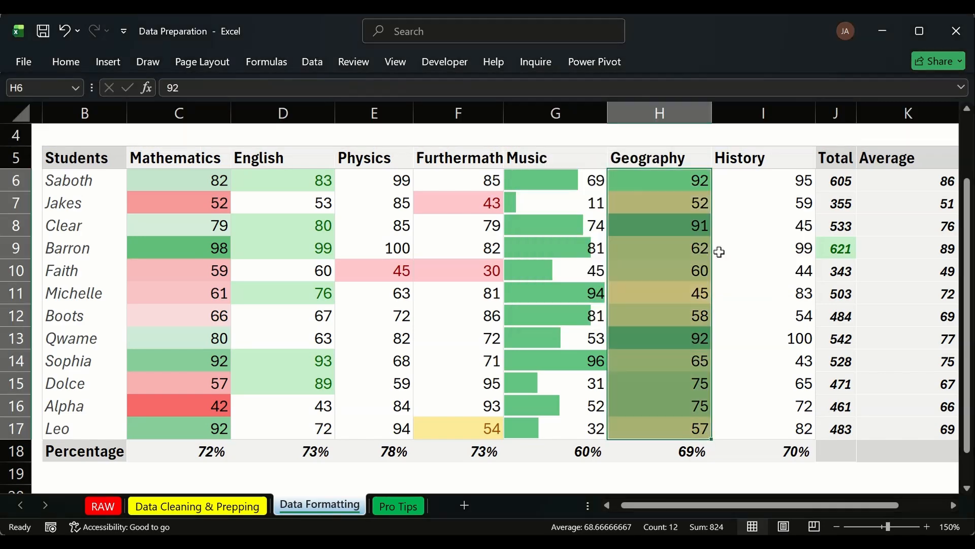
# Step: Apply the Green - Yellow - Red Color Scale to the History scores in I6:I17 and review the row 10 student's scores across C10:I10
pyautogui.moveTo(767, 178); pyautogui.dragTo(767, 426)
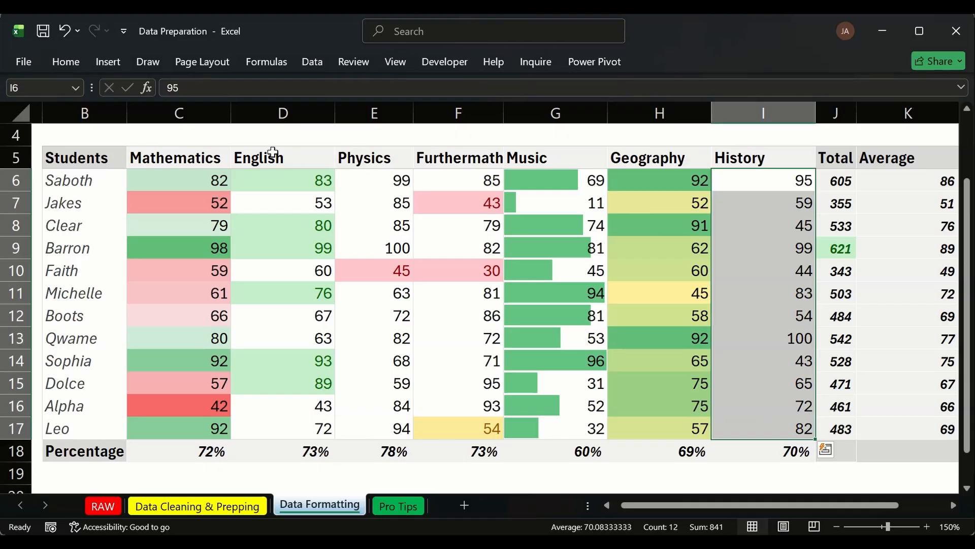
pyautogui.click(80, 58)
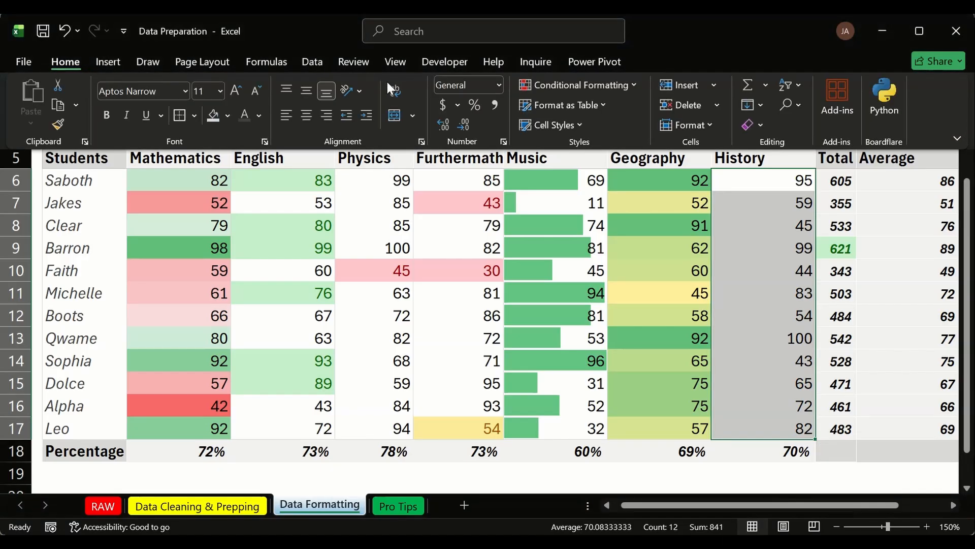
pyautogui.click(638, 82)
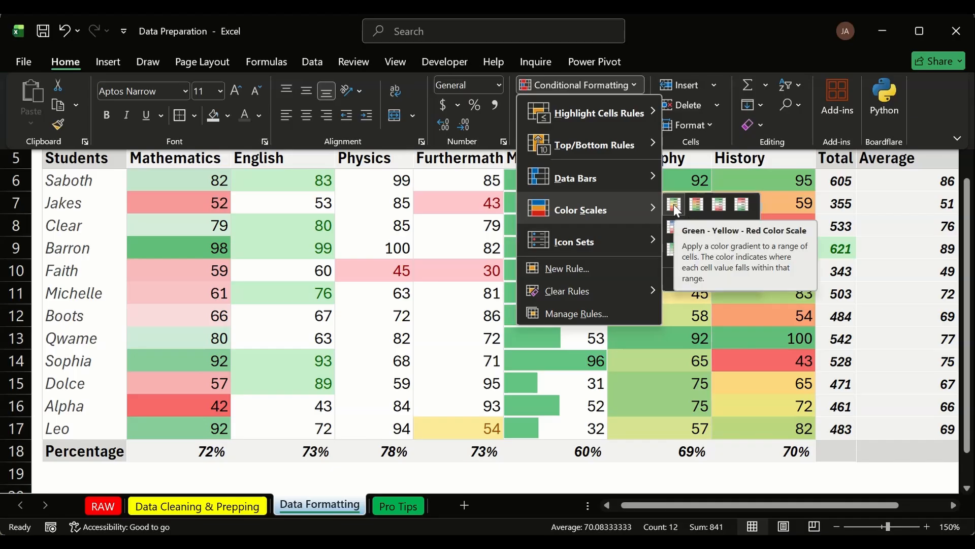
pyautogui.click(674, 204)
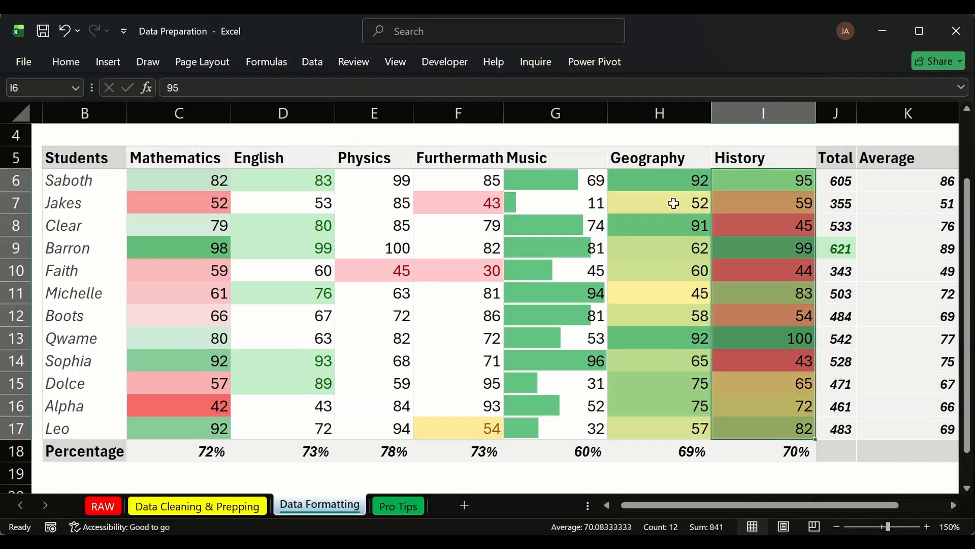
pyautogui.click(629, 399)
pyautogui.moveTo(768, 272); pyautogui.dragTo(223, 276)
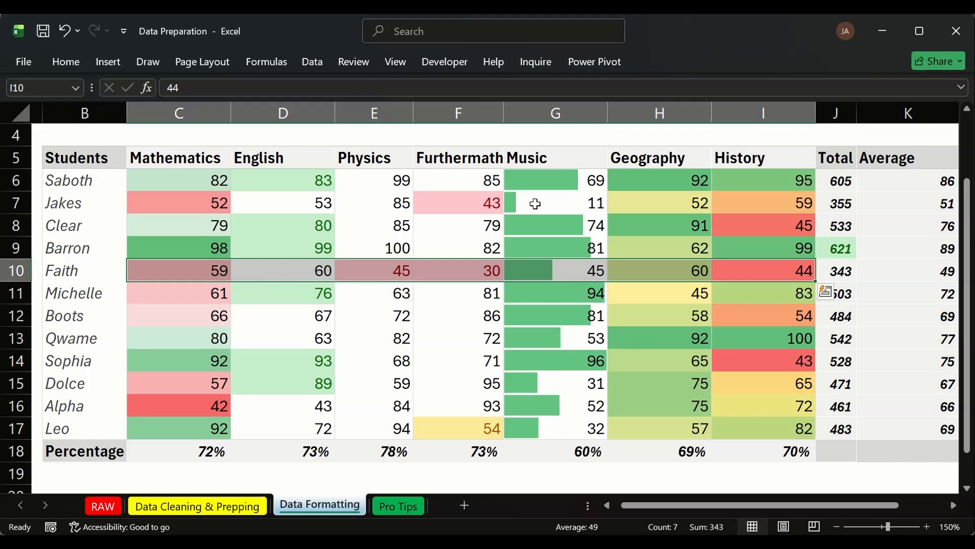
# Step: Examine the Music score in G7, the English scores in D6:D17, and the Physics and Furthermath scores in E6:F15
pyautogui.moveTo(531, 203)
pyautogui.mouseDown()
pyautogui.moveTo(651, 202)
pyautogui.moveTo(513, 203)
pyautogui.moveTo(548, 207)
pyautogui.mouseUp()
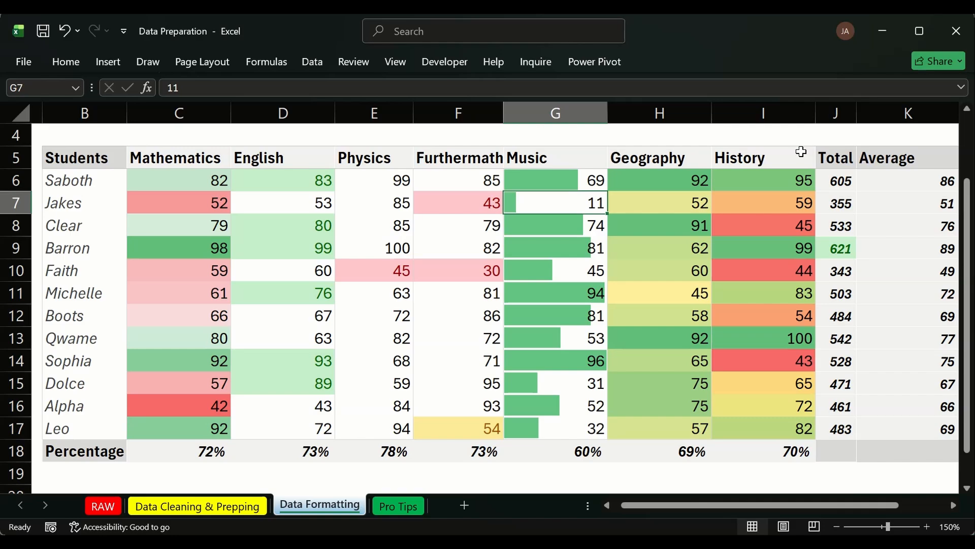
pyautogui.moveTo(279, 188); pyautogui.dragTo(223, 365)
pyautogui.moveTo(261, 180); pyautogui.dragTo(264, 429)
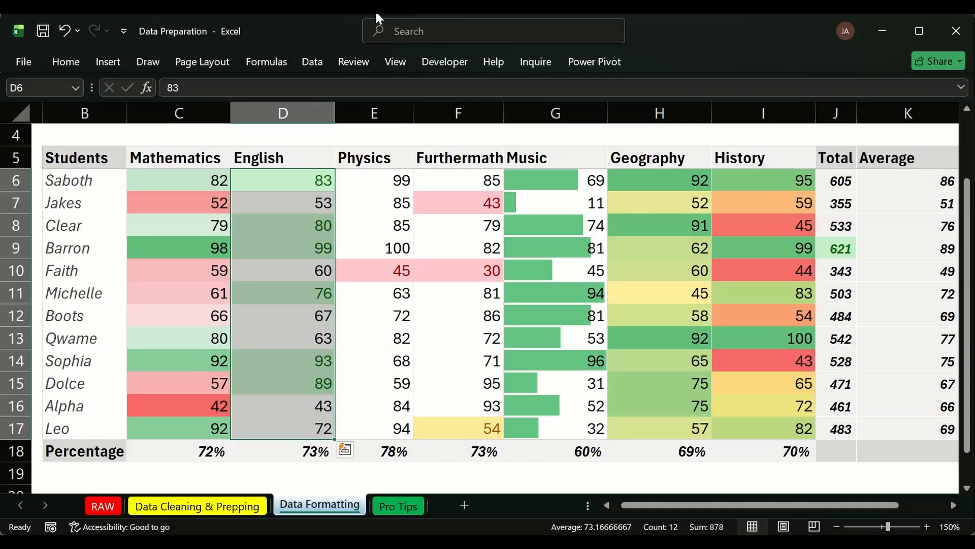
pyautogui.click(457, 249)
pyautogui.moveTo(395, 178); pyautogui.dragTo(414, 373)
pyautogui.click(409, 231)
pyautogui.moveTo(394, 182); pyautogui.dragTo(426, 382)
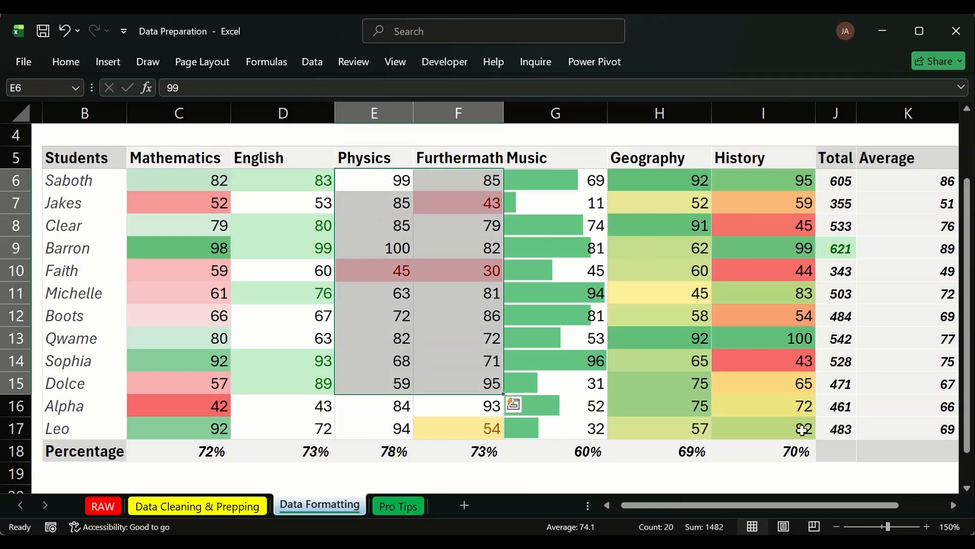
# Step: Apply the colored five-arrow directional icon set to the Average values in K6:K17
pyautogui.moveTo(811, 502); pyautogui.dragTo(856, 502)
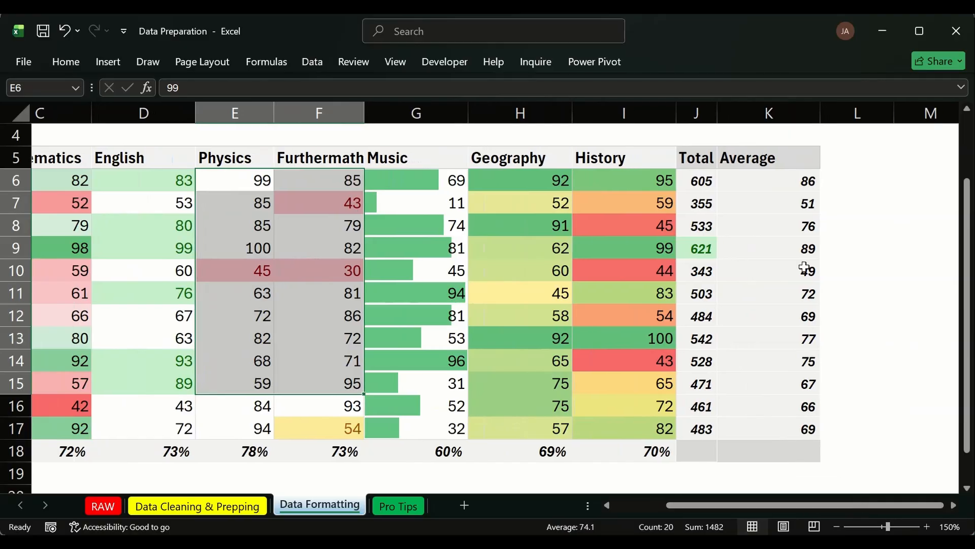
pyautogui.moveTo(793, 181); pyautogui.dragTo(795, 420)
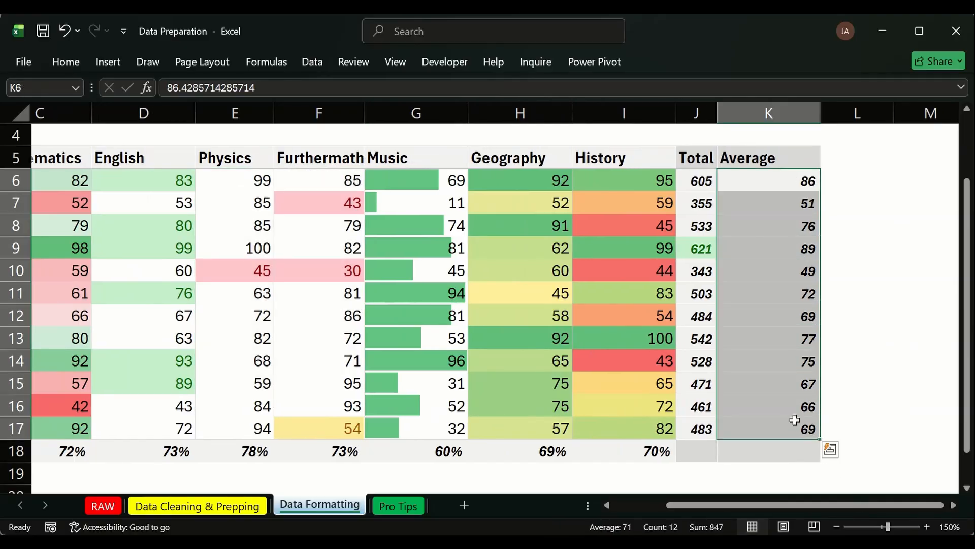
pyautogui.click(67, 61)
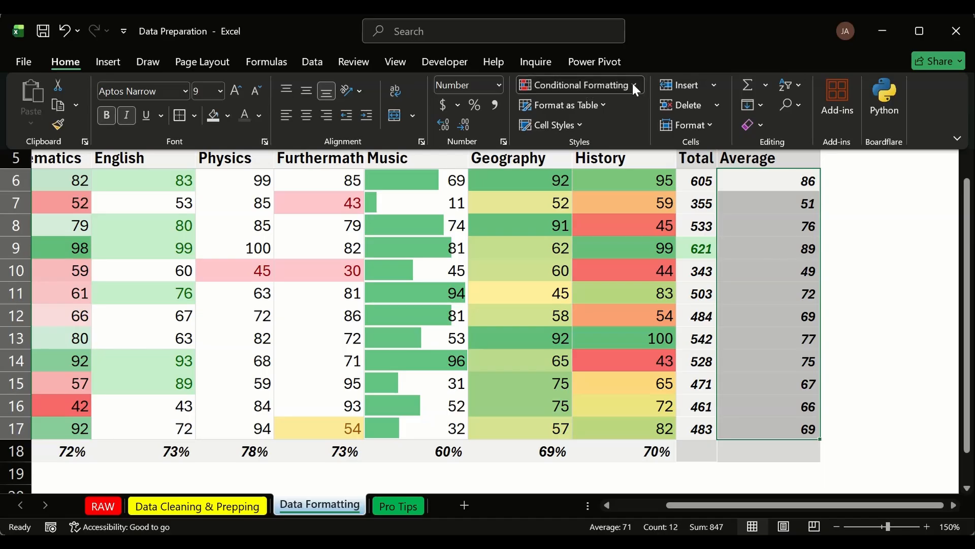
pyautogui.click(634, 87)
pyautogui.moveTo(653, 240)
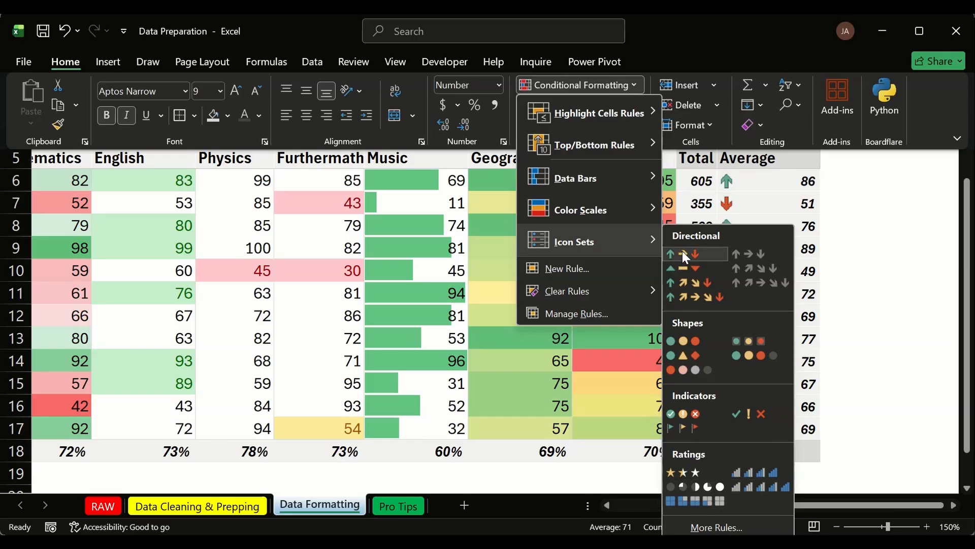
pyautogui.click(694, 298)
pyautogui.click(871, 204)
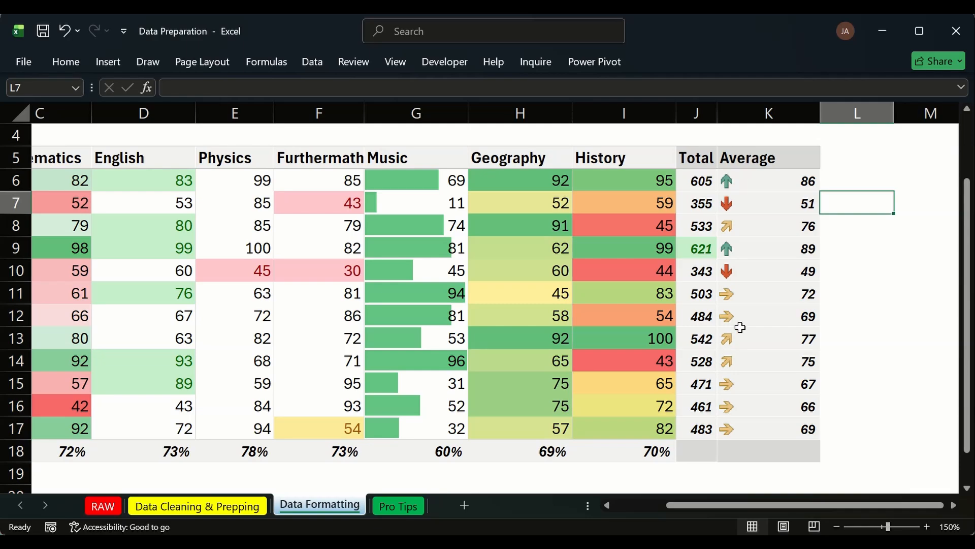
# Step: Replace the average in K13 with 74
pyautogui.click(770, 340)
pyautogui.doubleClick(799, 337)
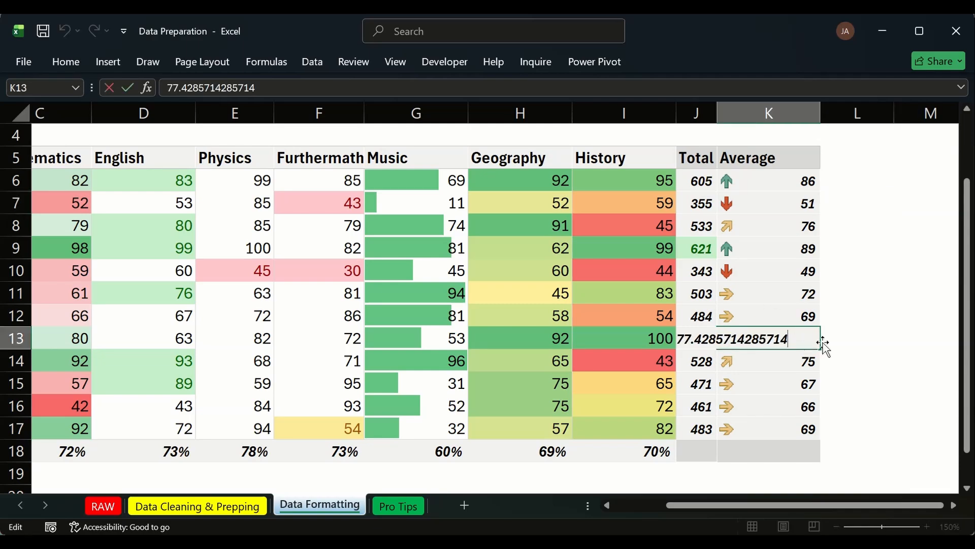
pyautogui.moveTo(802, 338); pyautogui.dragTo(686, 332)
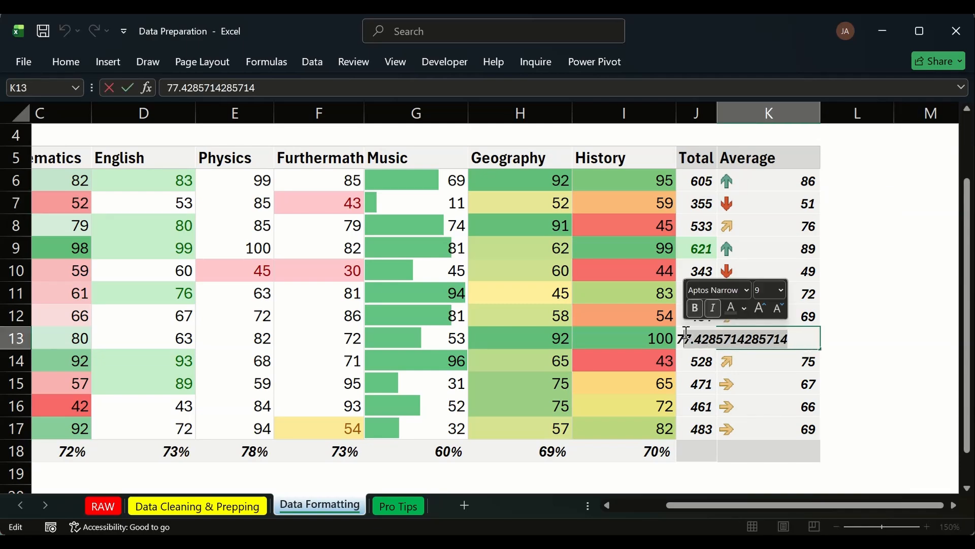
pyautogui.write('4')
pyautogui.press('Return')
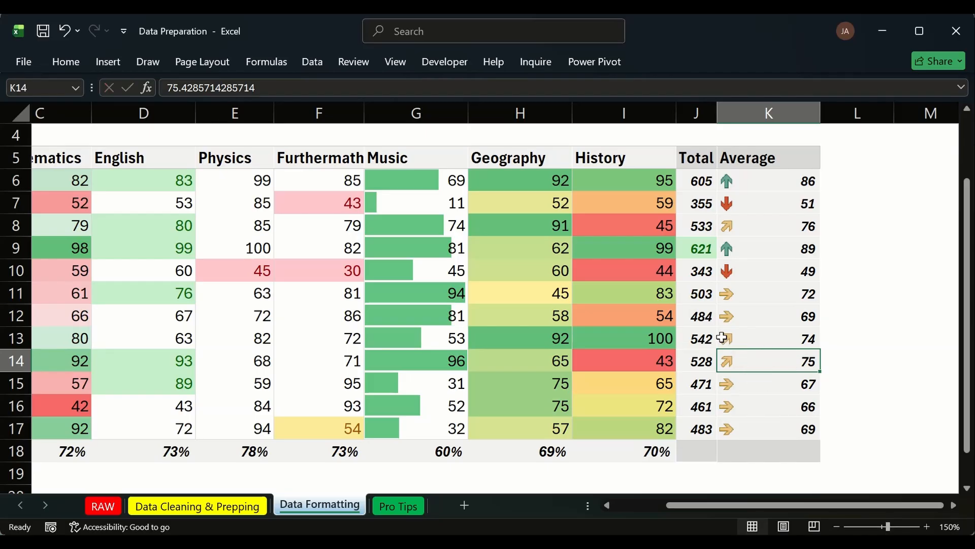
# Step: Try averages of 73 and 72 in K13, checking the arrow icon, and undo both changes
pyautogui.doubleClick(761, 342)
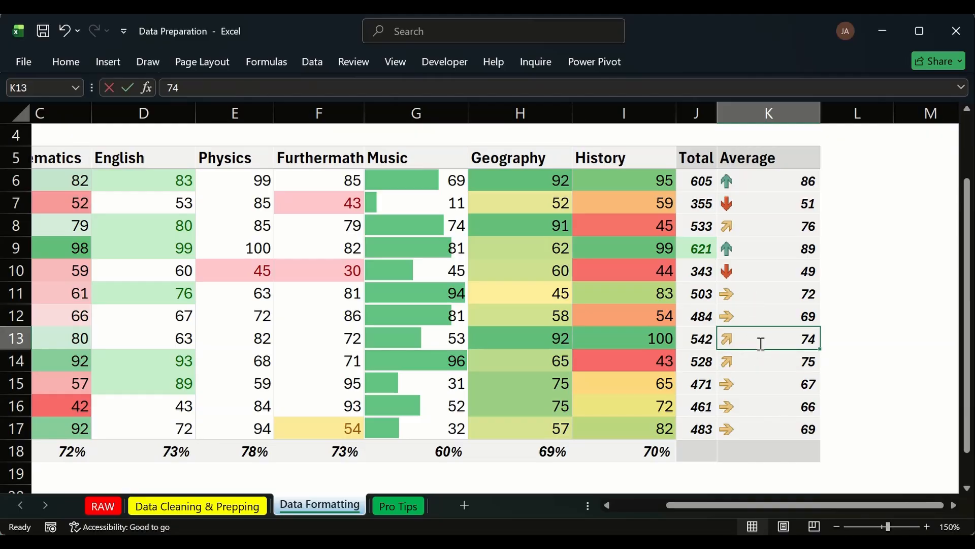
pyautogui.press('BackSpace')
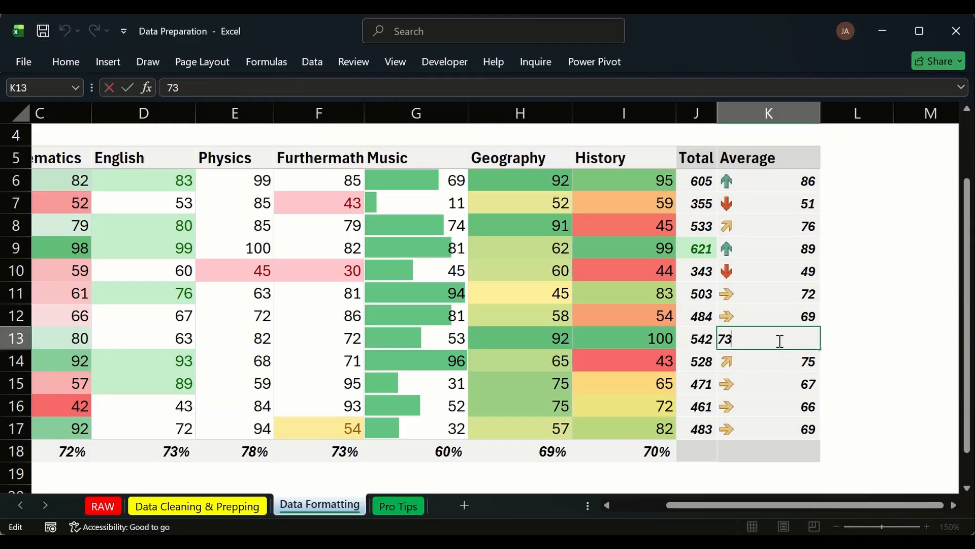
pyautogui.press('BackSpace')
pyautogui.press('Return')
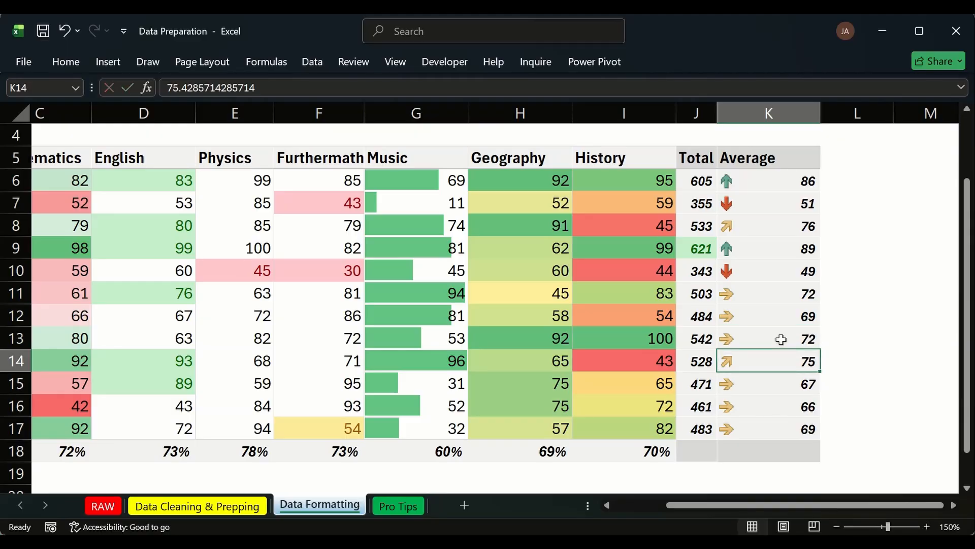
pyautogui.hotkey('ctrl', 'z')
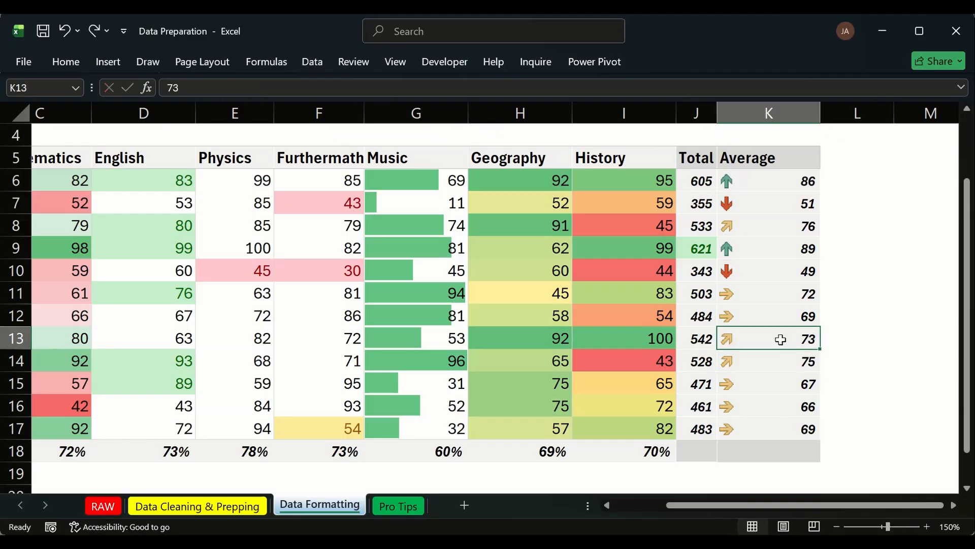
pyautogui.hotkey('ctrl', 'z')
# Step: Apply the colored three-arrow directional icon set to the averages in K6:K17 and check the arrows in K7, K10 and K11:K17
pyautogui.moveTo(744, 184); pyautogui.dragTo(760, 426)
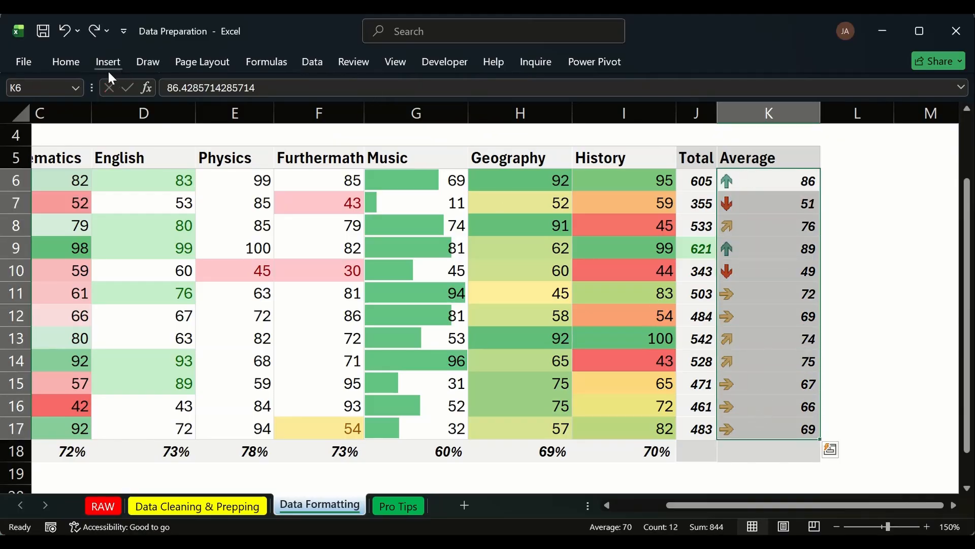
pyautogui.click(77, 60)
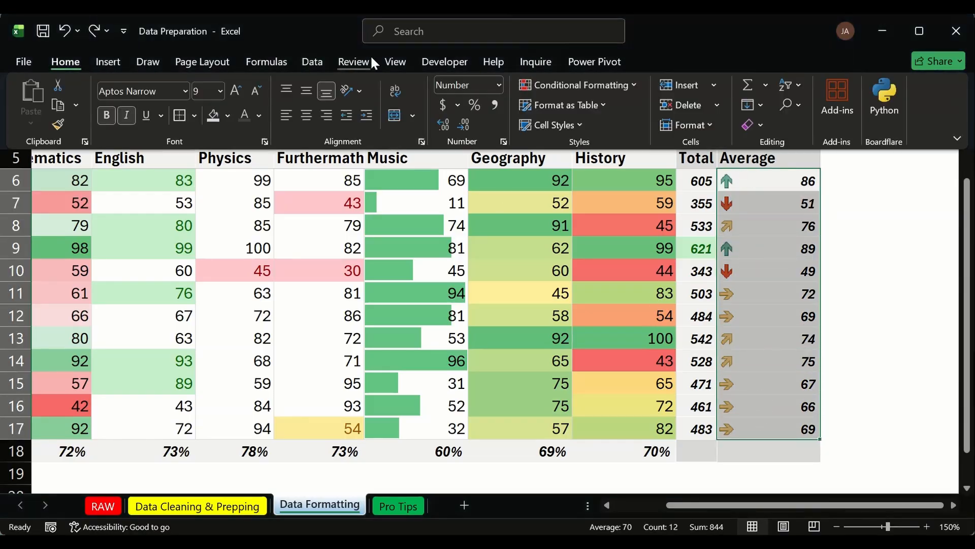
pyautogui.click(630, 84)
pyautogui.moveTo(640, 233)
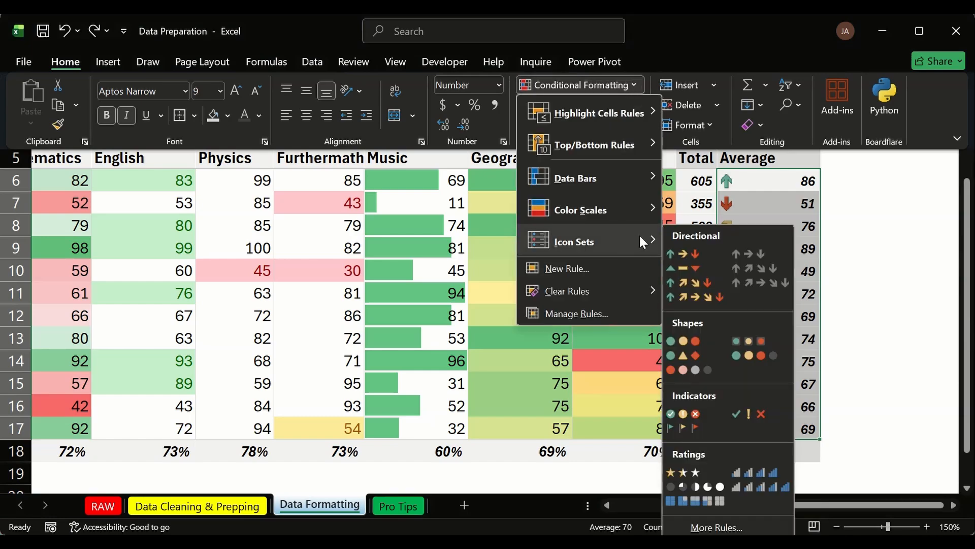
pyautogui.click(678, 249)
pyautogui.click(861, 207)
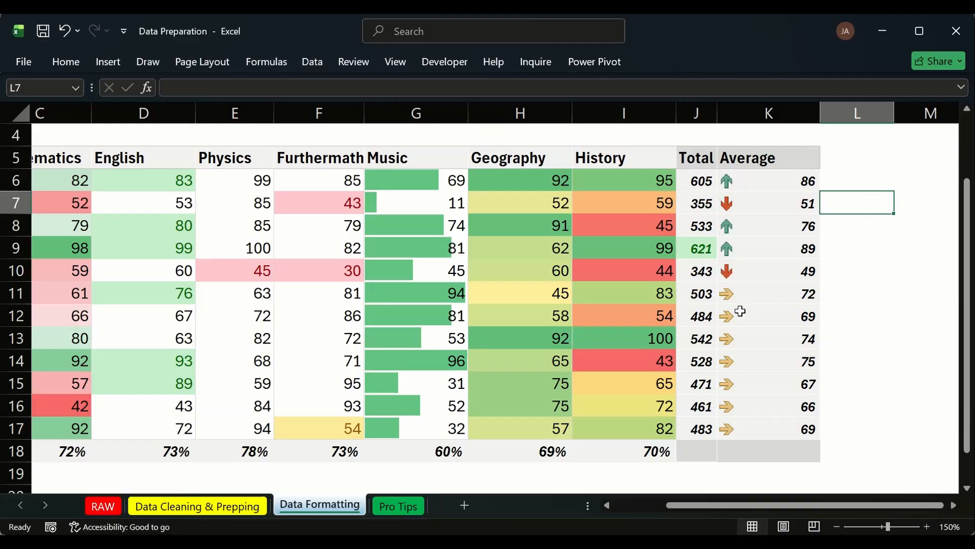
pyautogui.moveTo(738, 302); pyautogui.dragTo(757, 430)
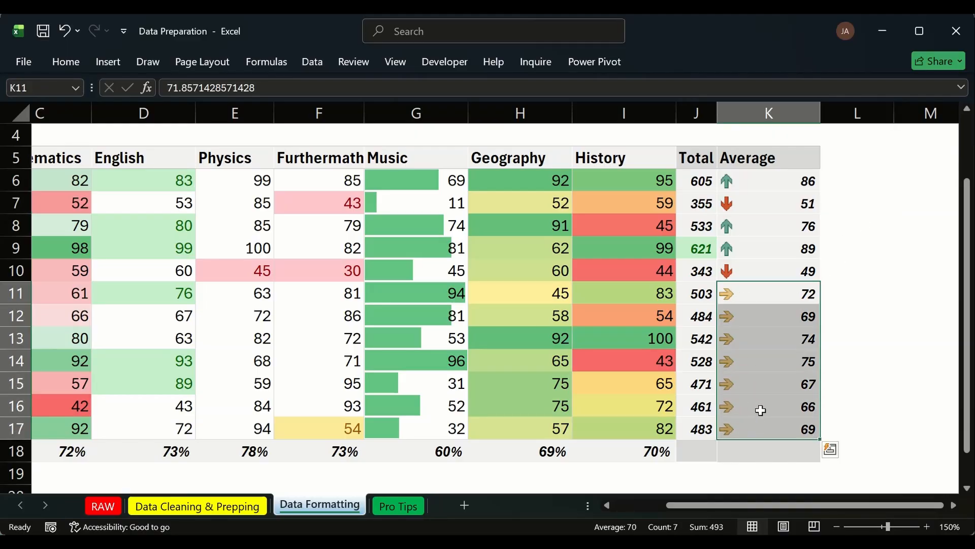
pyautogui.click(736, 206)
pyautogui.click(743, 269)
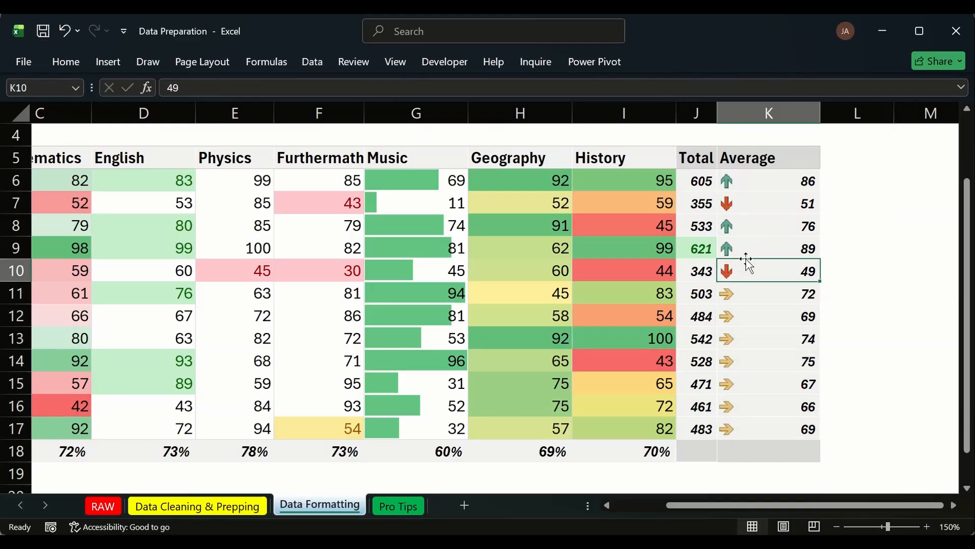
pyautogui.click(751, 204)
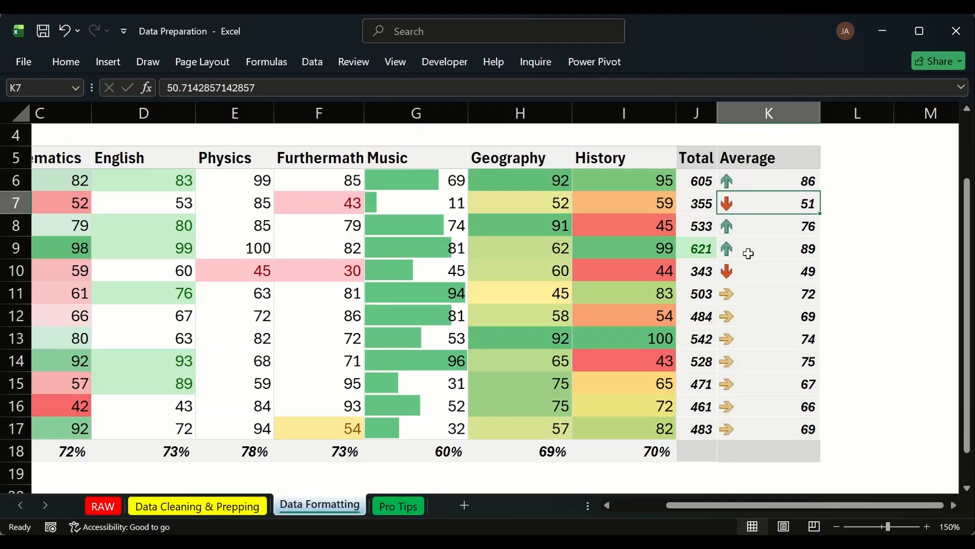
pyautogui.click(747, 181)
# Step: Open the three-arrow icon set rule of K6:K17 for editing in the Conditional Formatting Rules Manager
pyautogui.moveTo(743, 182); pyautogui.dragTo(742, 428)
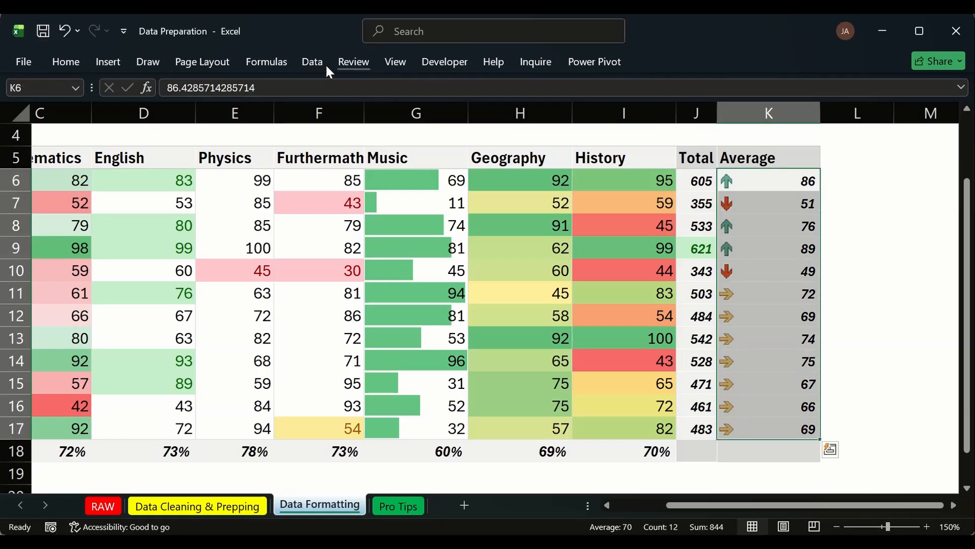
pyautogui.click(69, 60)
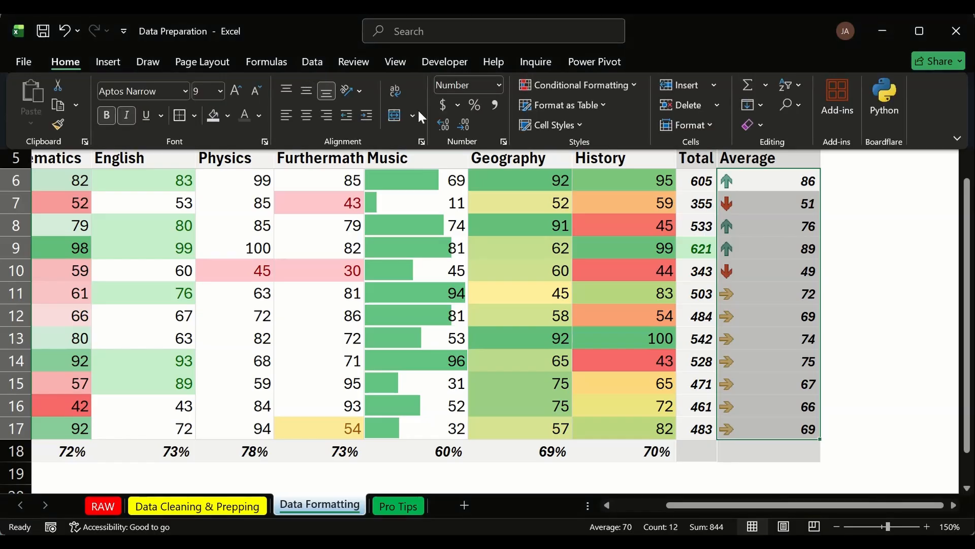
pyautogui.click(629, 85)
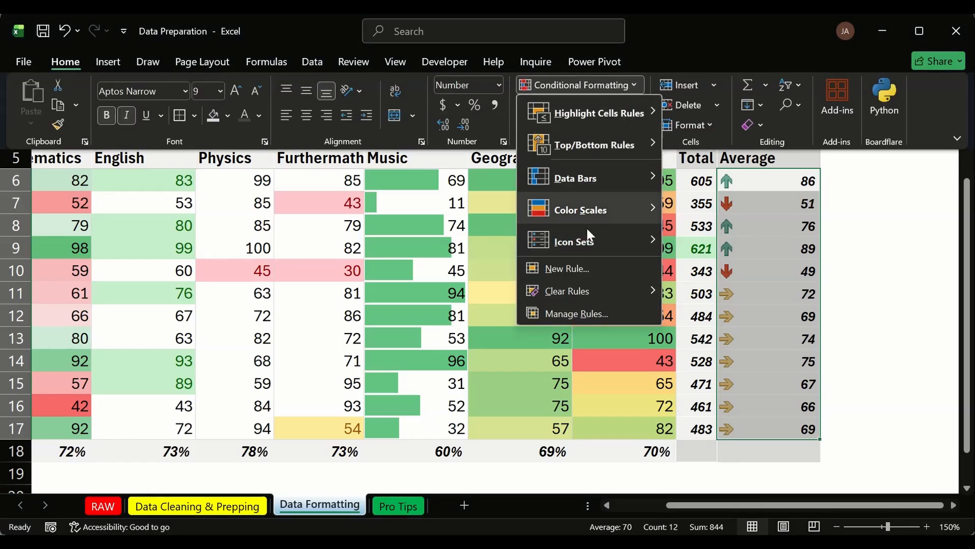
pyautogui.click(576, 314)
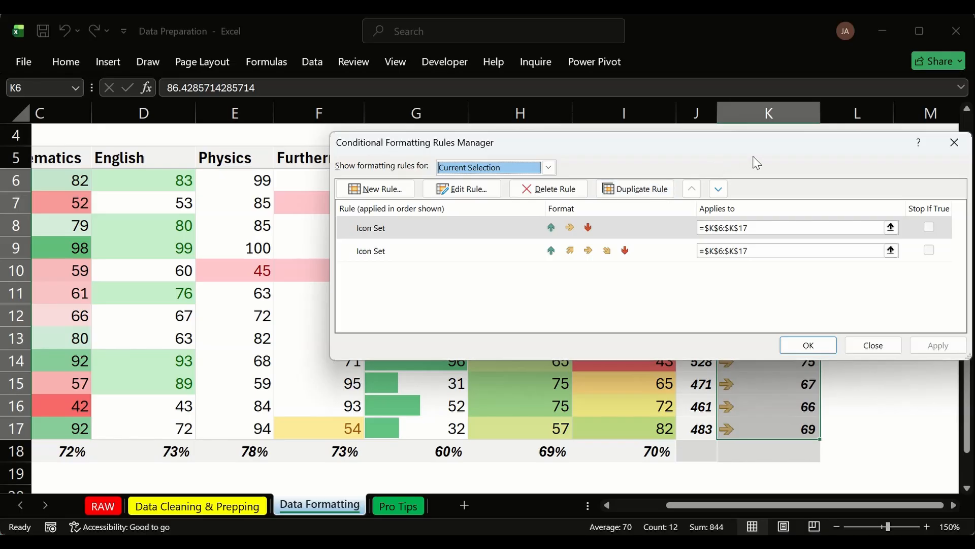
pyautogui.moveTo(760, 157); pyautogui.dragTo(554, 184)
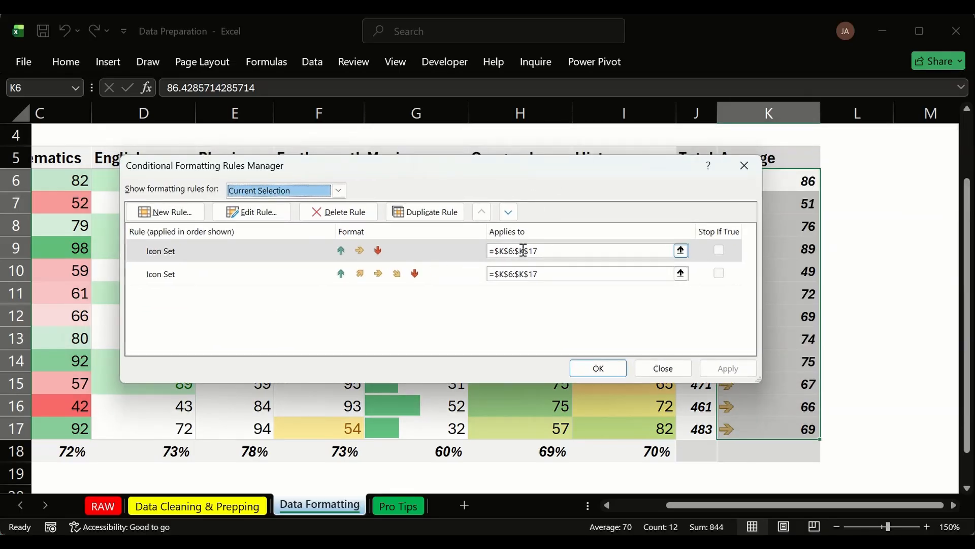
pyautogui.click(258, 214)
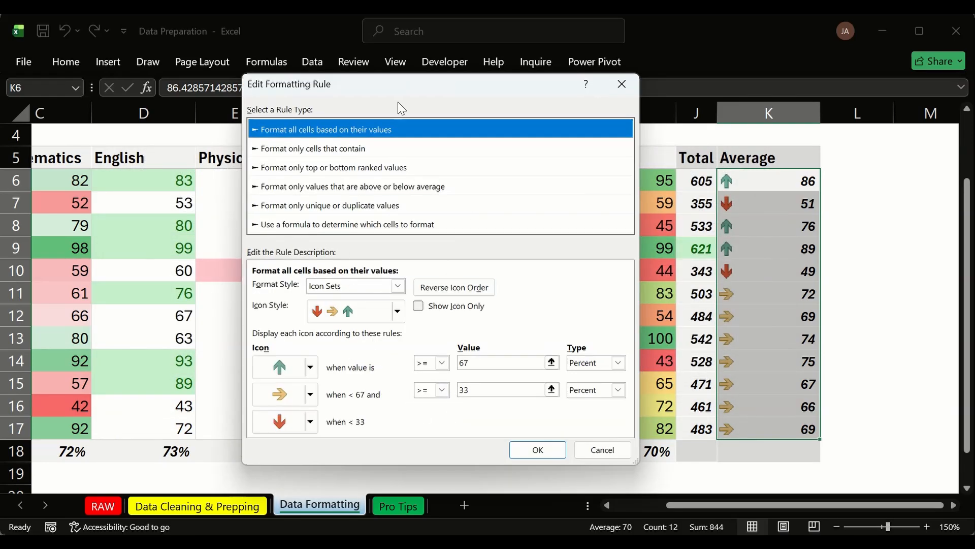
pyautogui.moveTo(419, 94); pyautogui.dragTo(325, 94)
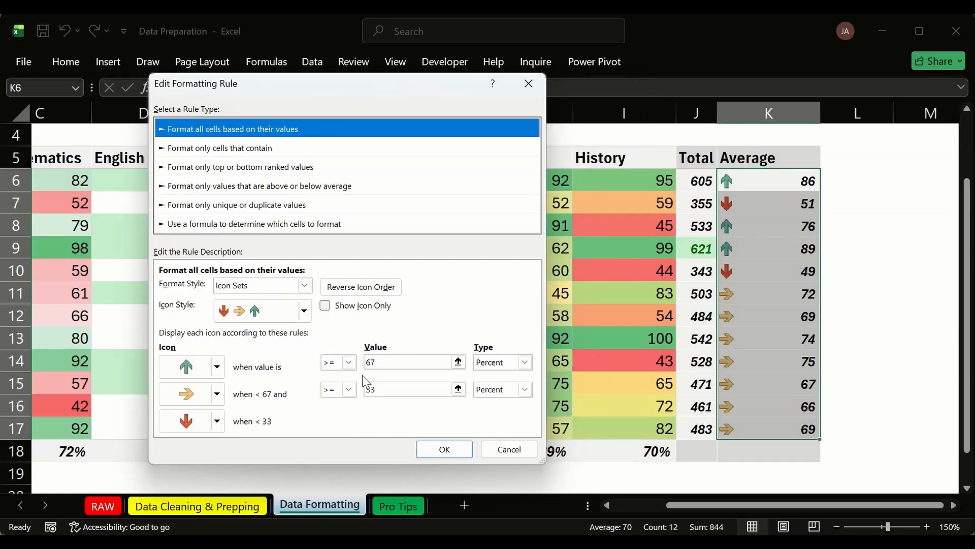
# Step: Set the green up arrow's threshold to >= 75, keeping Percent as the value type
pyautogui.click(400, 362)
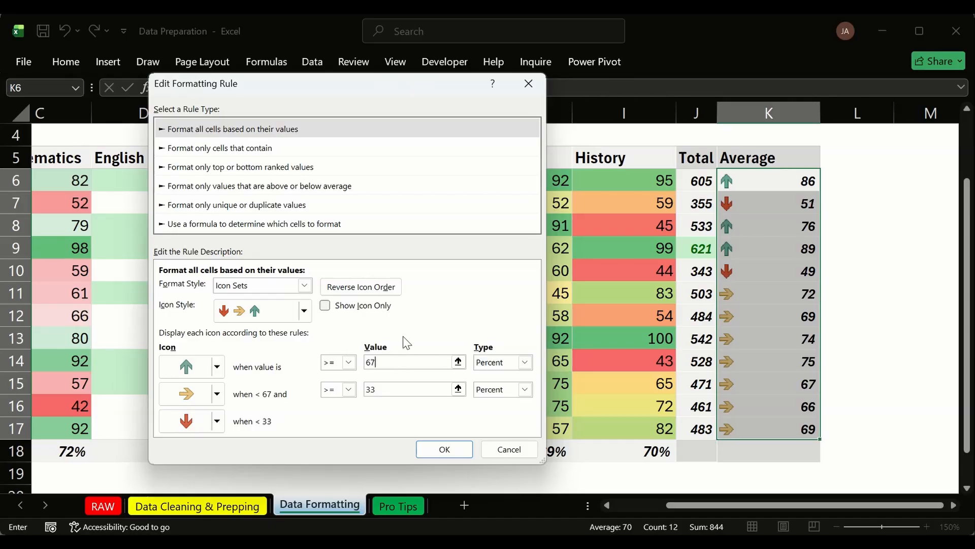
pyautogui.click(525, 362)
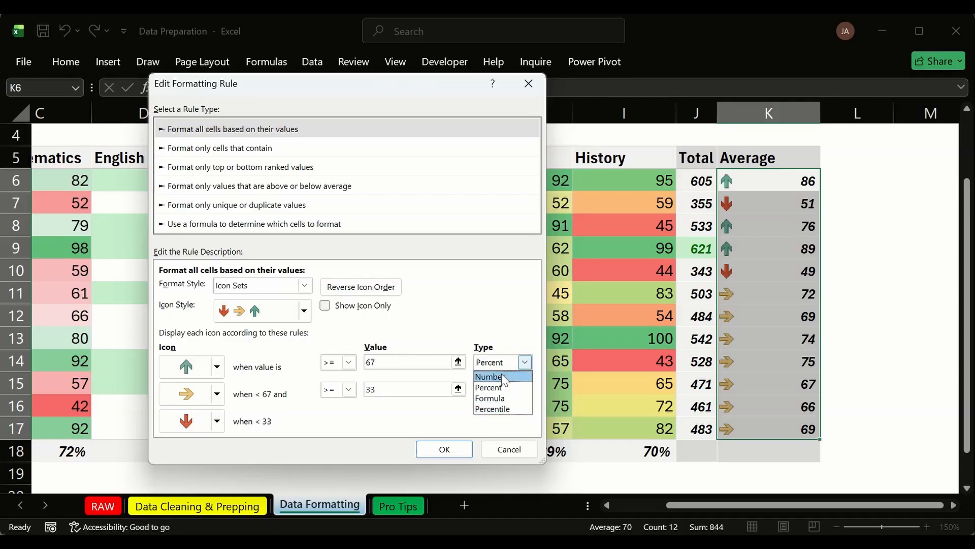
pyautogui.click(425, 324)
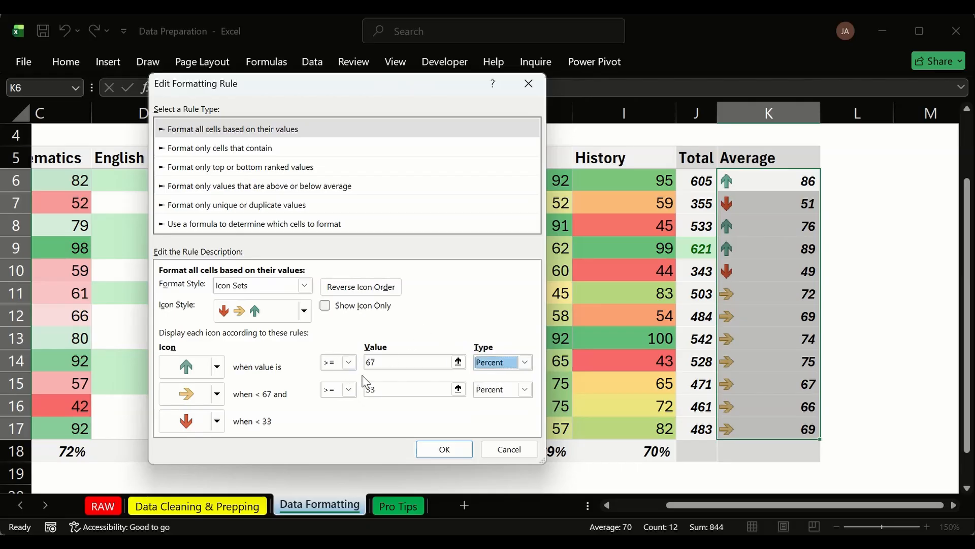
pyautogui.click(374, 361)
pyautogui.click(388, 361)
pyautogui.press('BackSpace')
pyautogui.press('BackSpace')
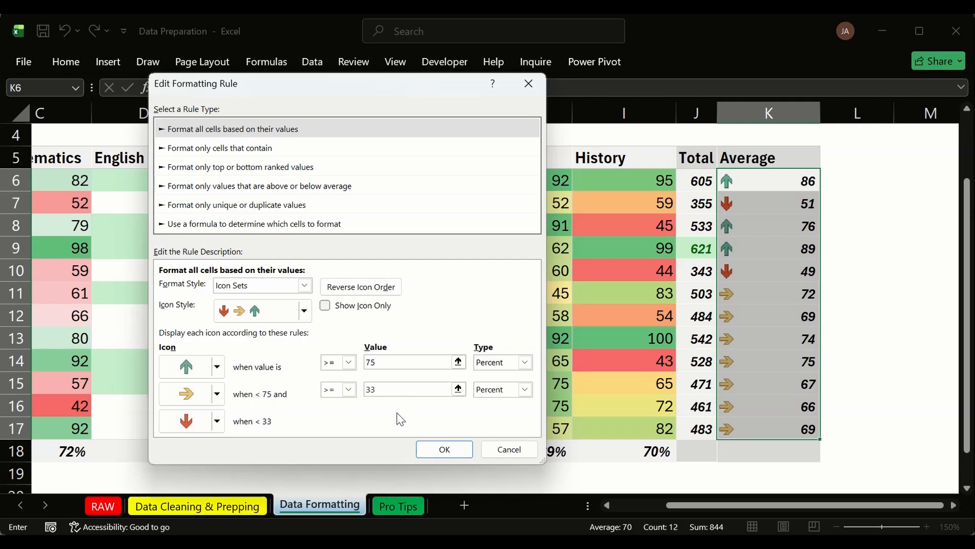
# Step: Set the yellow arrow's threshold to 50 percent, check the icon choices for the lowest range, and accept the edited rule
pyautogui.write('50')
pyautogui.click(217, 421)
pyautogui.click(274, 411)
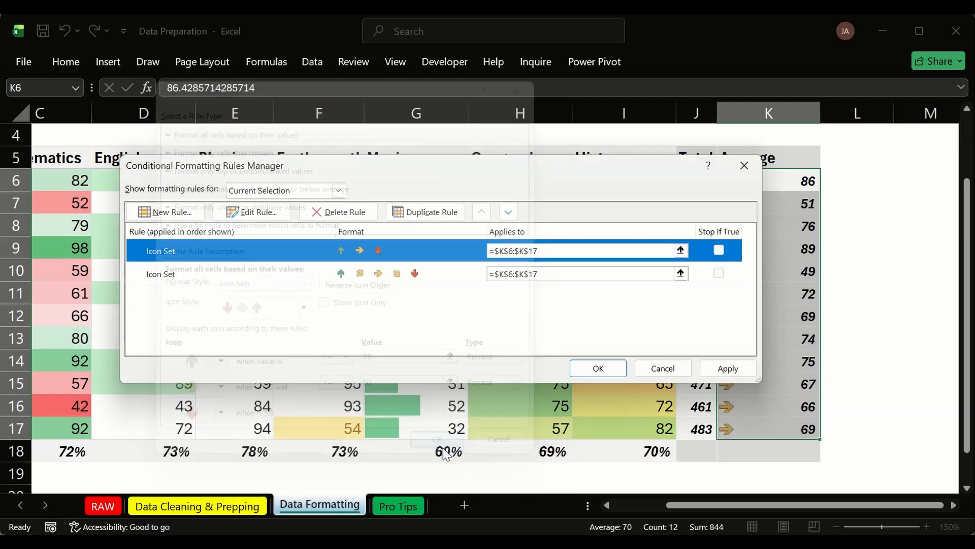
pyautogui.click(444, 448)
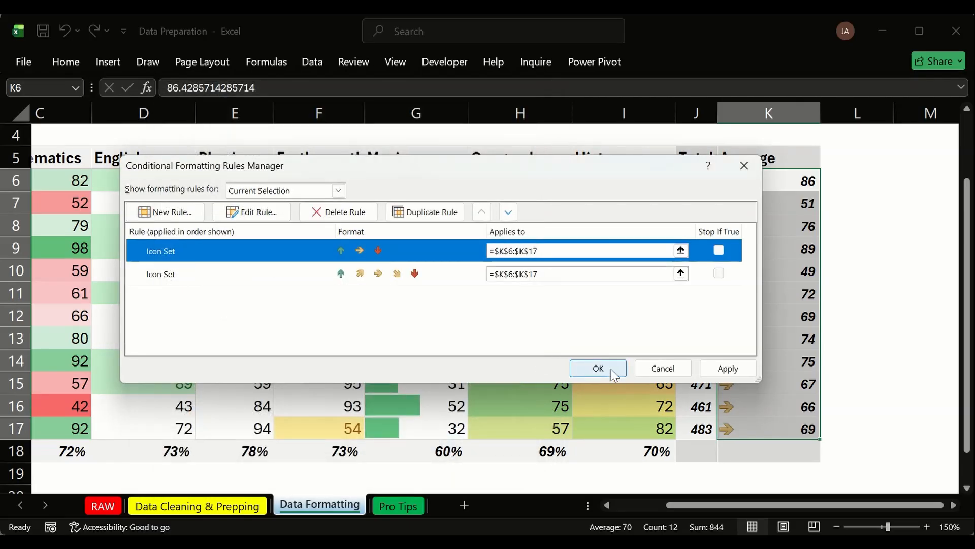
# Step: Apply the edited three-arrow rule to K6:K17 and delete the older five-arrow icon set rule
pyautogui.moveTo(607, 166); pyautogui.dragTo(484, 195)
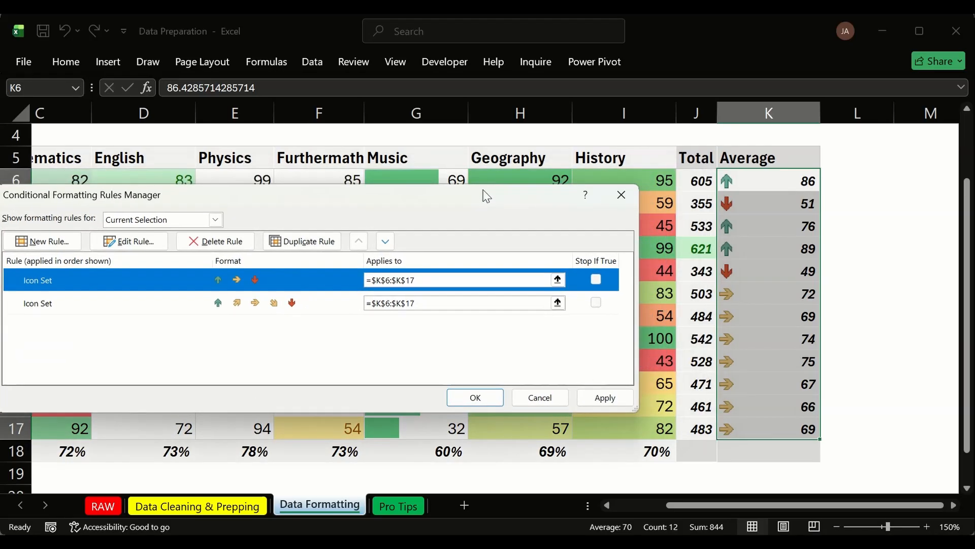
pyautogui.click(595, 399)
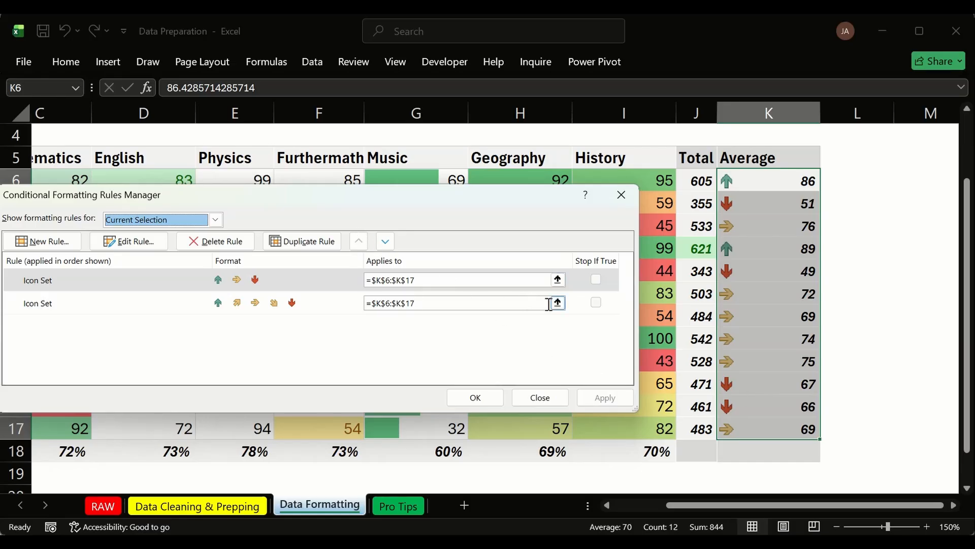
pyautogui.click(598, 307)
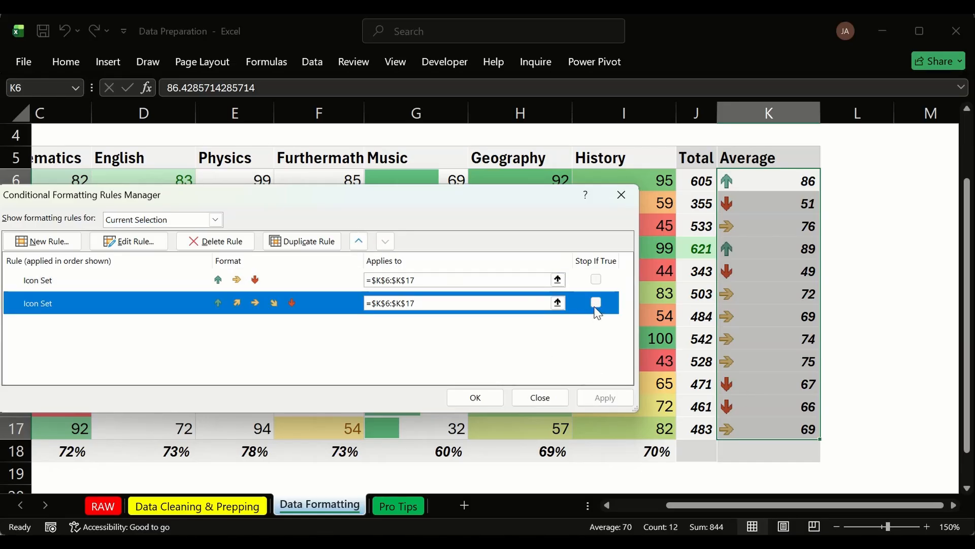
pyautogui.click(298, 269)
pyautogui.click(312, 309)
pyautogui.click(215, 241)
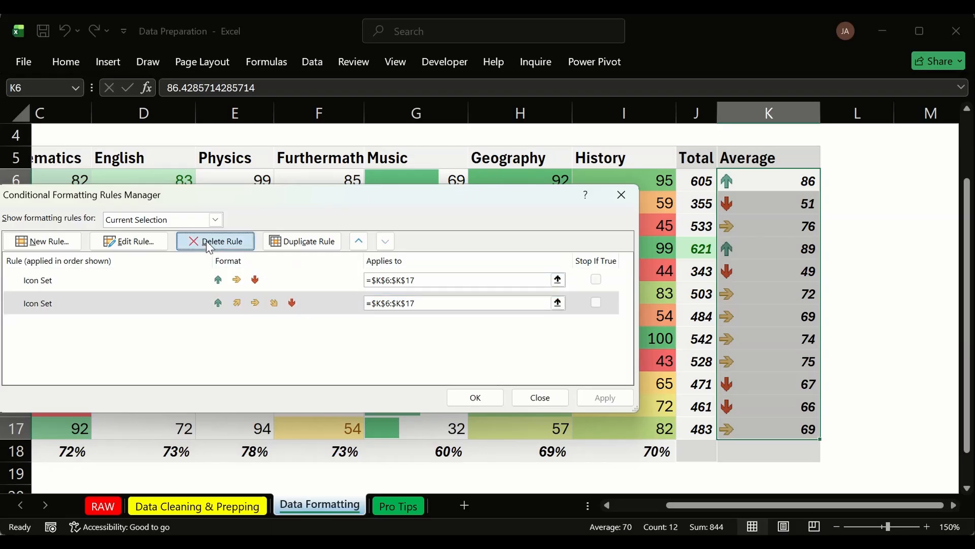
pyautogui.click(603, 398)
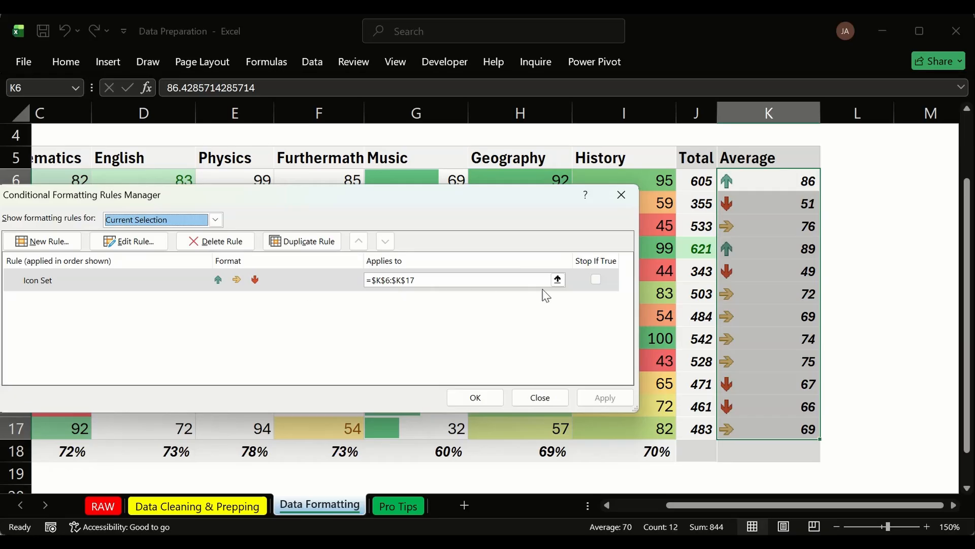
# Step: Review the remaining icon set rule's thresholds and icon styles for K6:K17, and close the rules manager
pyautogui.click(129, 242)
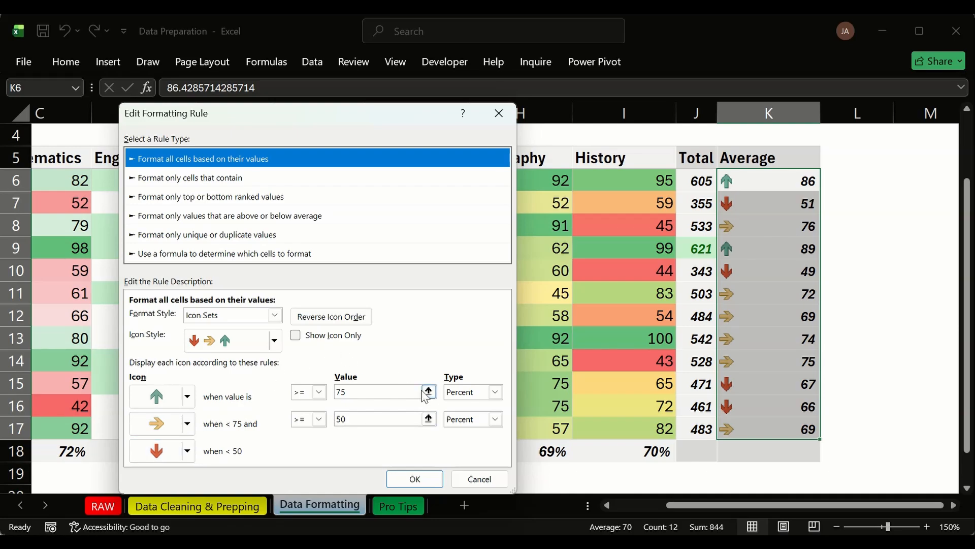
pyautogui.click(274, 341)
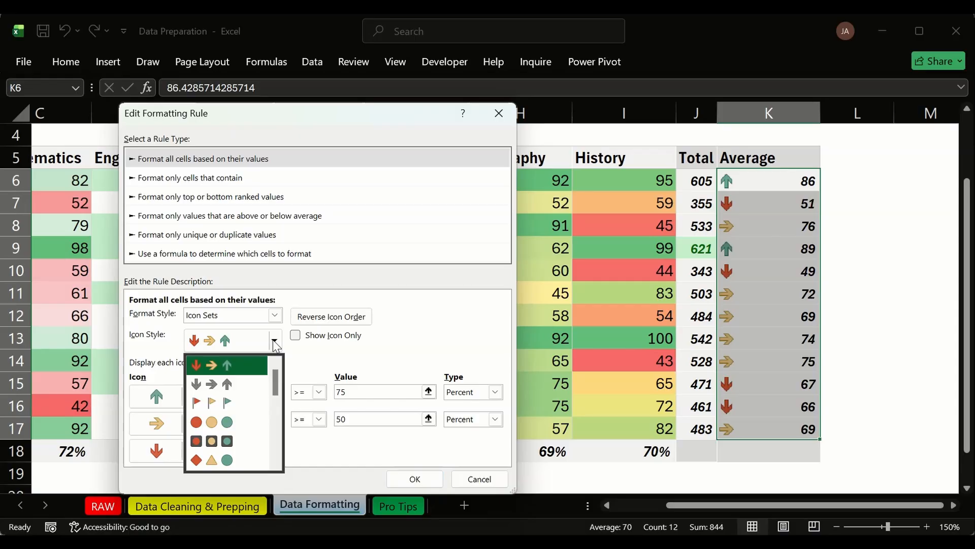
pyautogui.click(274, 341)
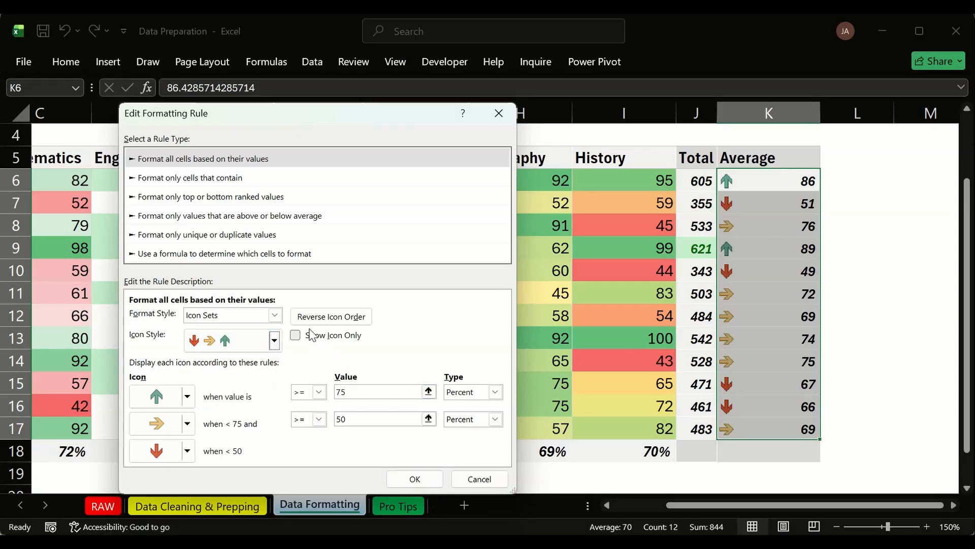
pyautogui.click(417, 478)
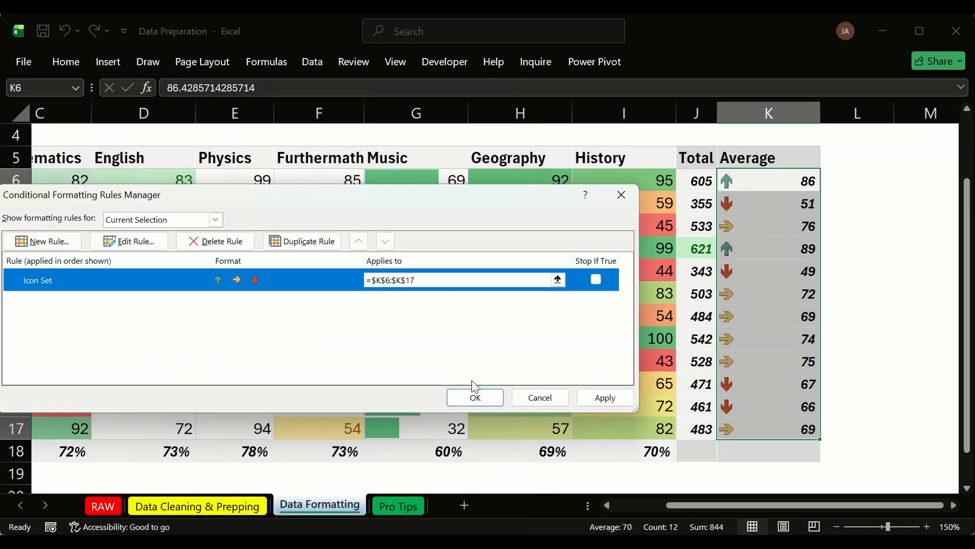
pyautogui.click(612, 402)
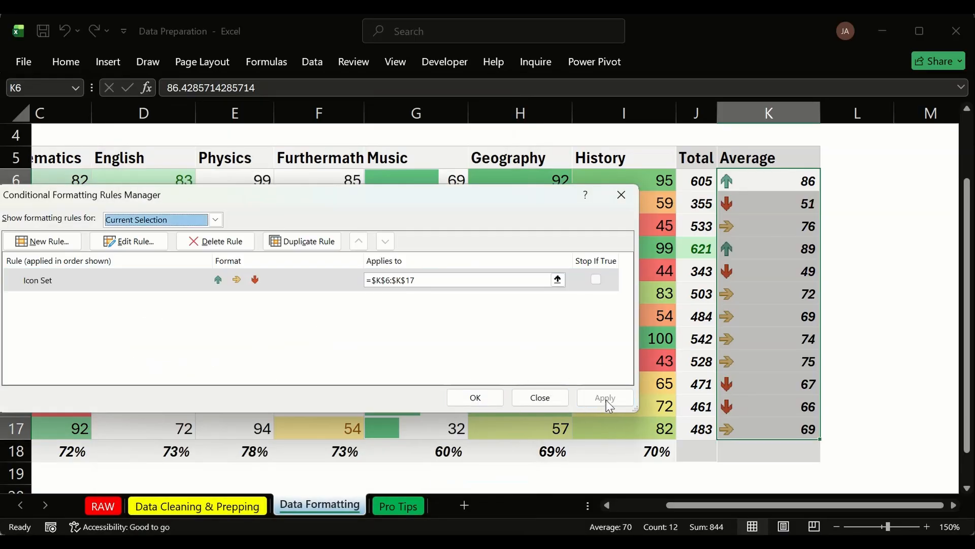
pyautogui.click(484, 400)
# Step: Try an average of 61 in K15 to test its arrow, and undo the change
pyautogui.click(827, 337)
pyautogui.click(731, 388)
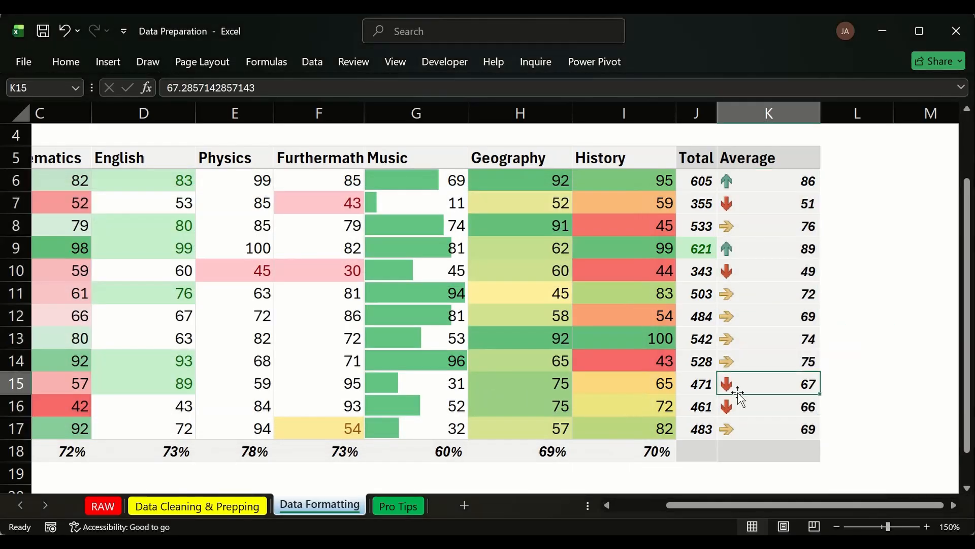
pyautogui.doubleClick(770, 387)
pyautogui.moveTo(790, 387); pyautogui.dragTo(483, 385)
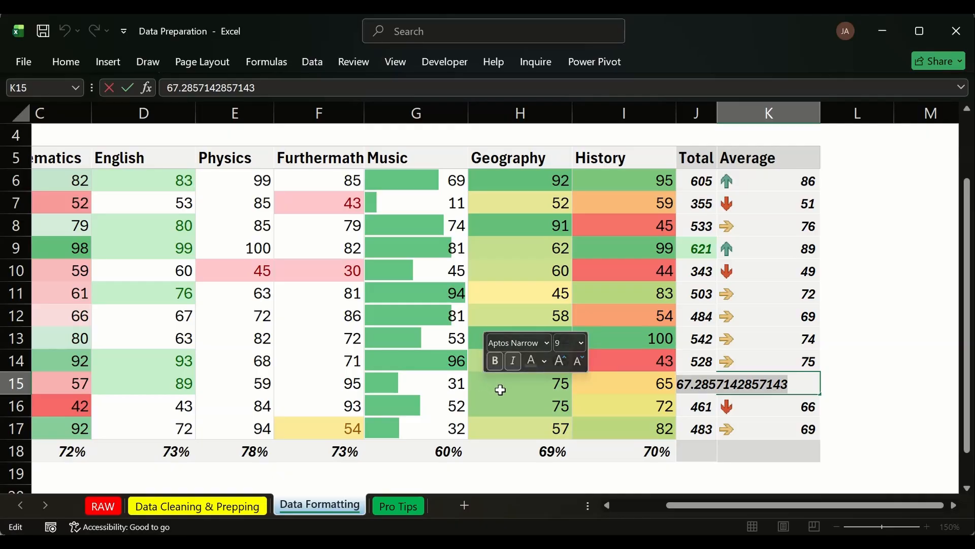
pyautogui.write('61')
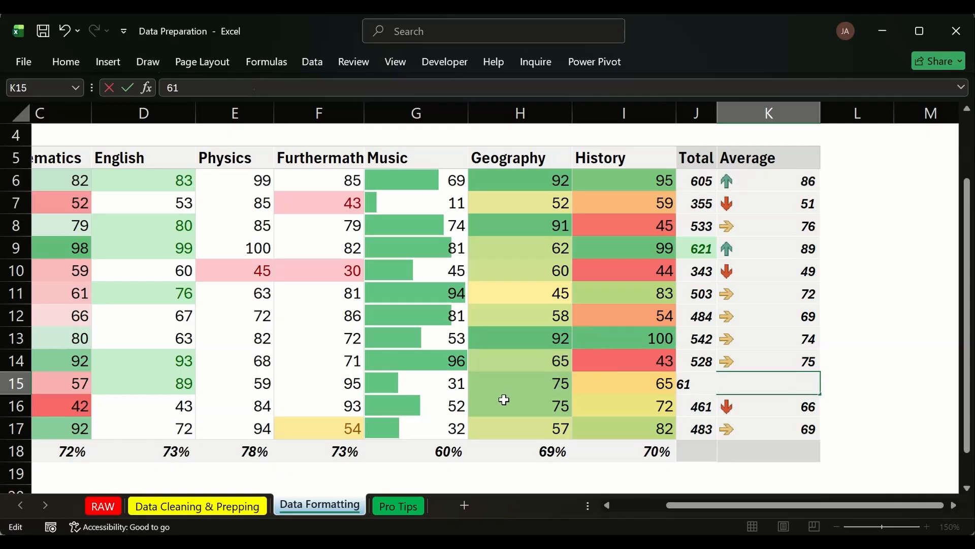
pyautogui.press('Return')
pyautogui.hotkey('ctrl', 'z')
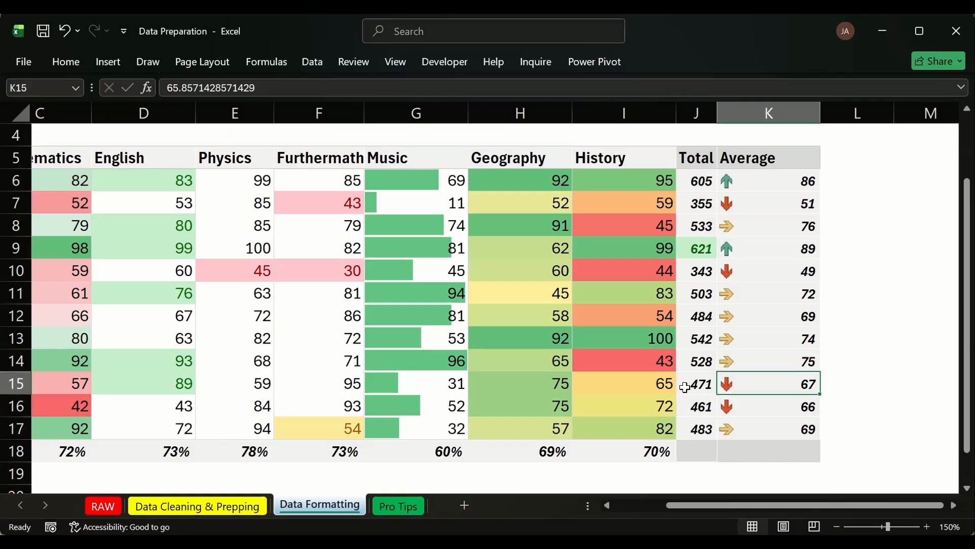
# Step: Reopen the icon set rule of K6:K17 for editing and set the value type of both thresholds to Number
pyautogui.moveTo(792, 182); pyautogui.dragTo(752, 423)
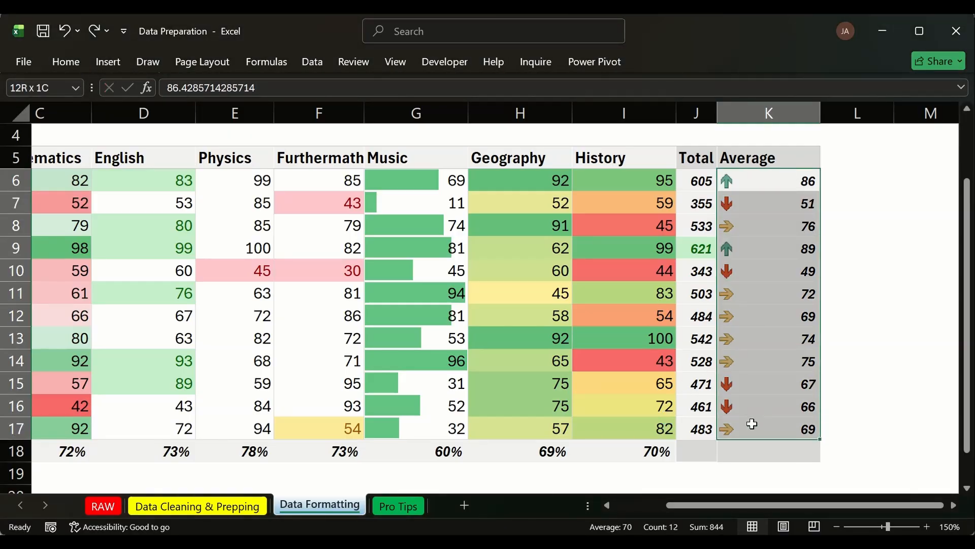
pyautogui.click(66, 62)
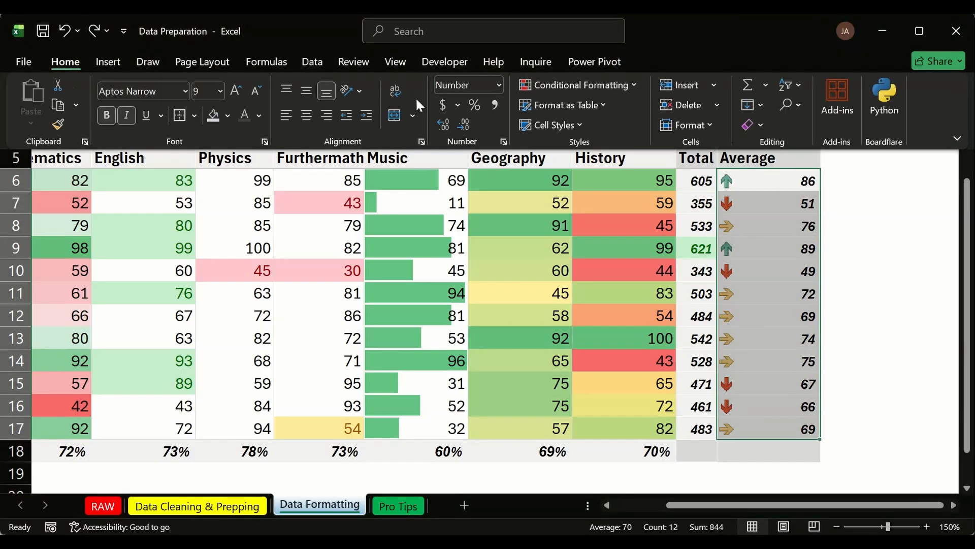
pyautogui.click(567, 83)
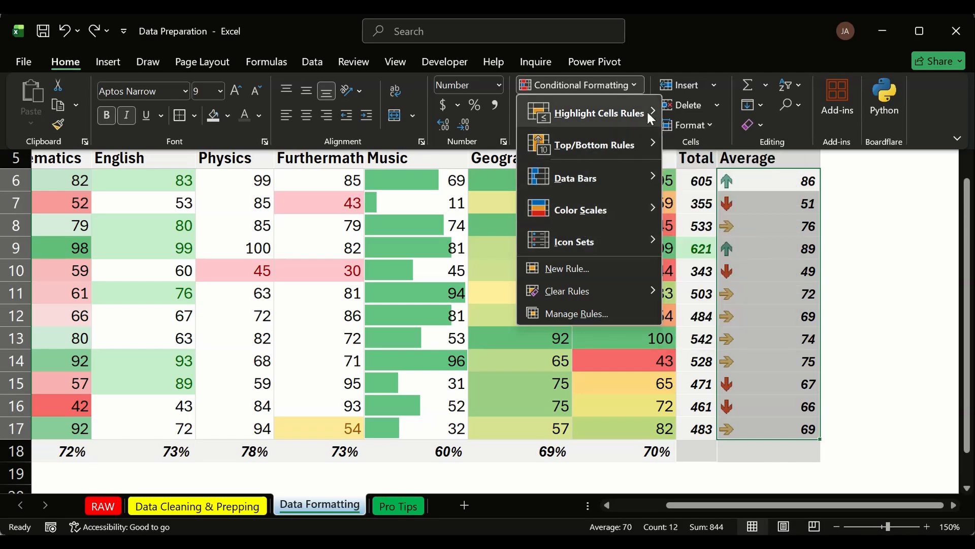
pyautogui.click(629, 314)
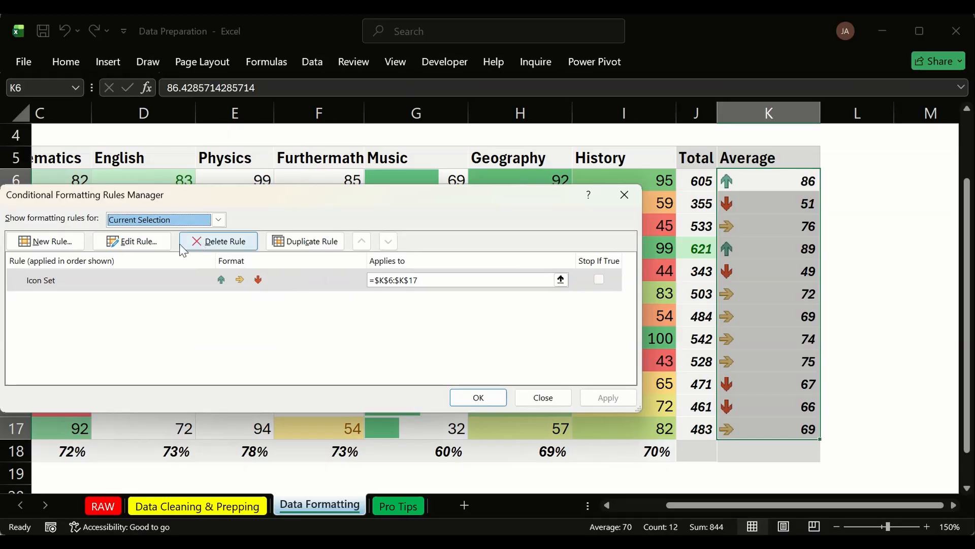
pyautogui.click(132, 241)
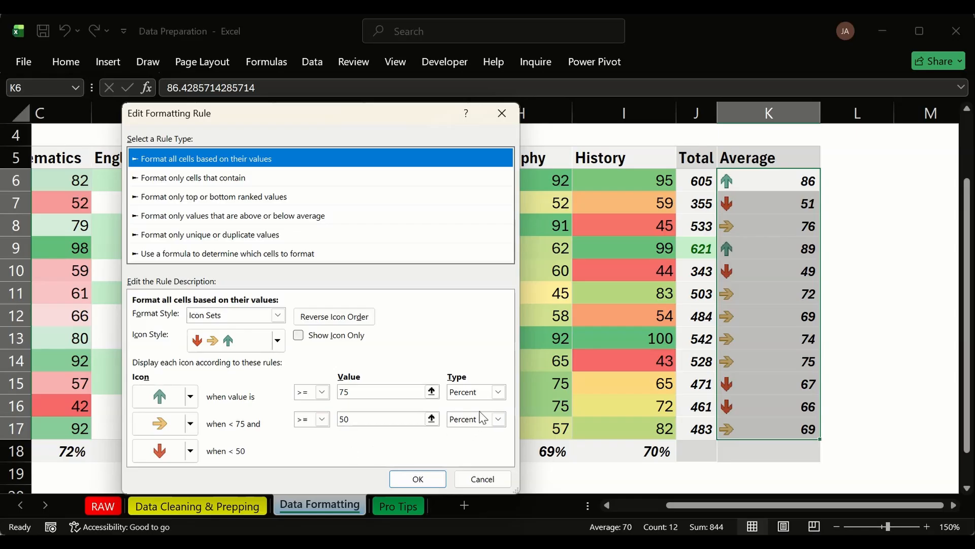
pyautogui.click(498, 392)
pyautogui.click(485, 409)
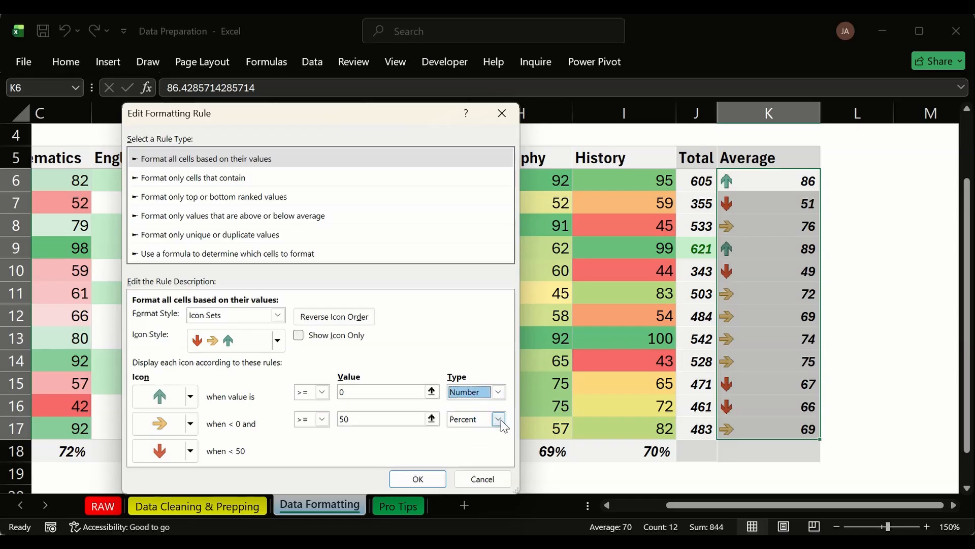
pyautogui.click(498, 418)
pyautogui.click(489, 435)
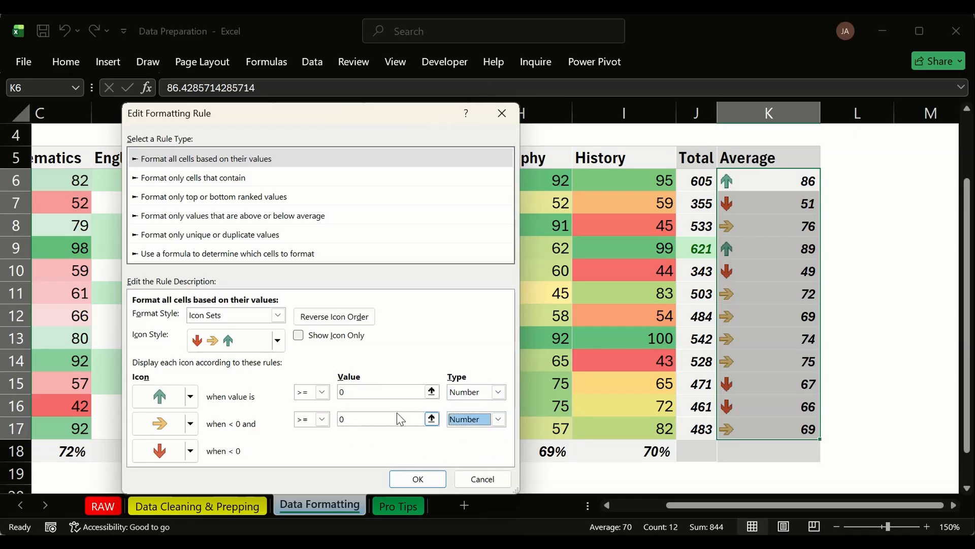
# Step: Set the green up arrow's threshold to >= 75 and the yellow arrow's threshold to >= 50
pyautogui.click(344, 393)
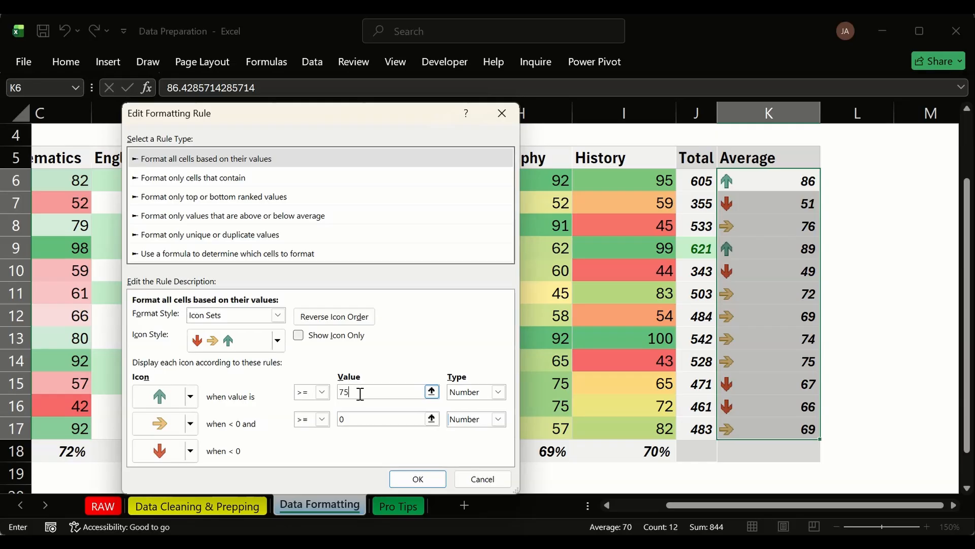
pyautogui.write('75')
pyautogui.click(358, 419)
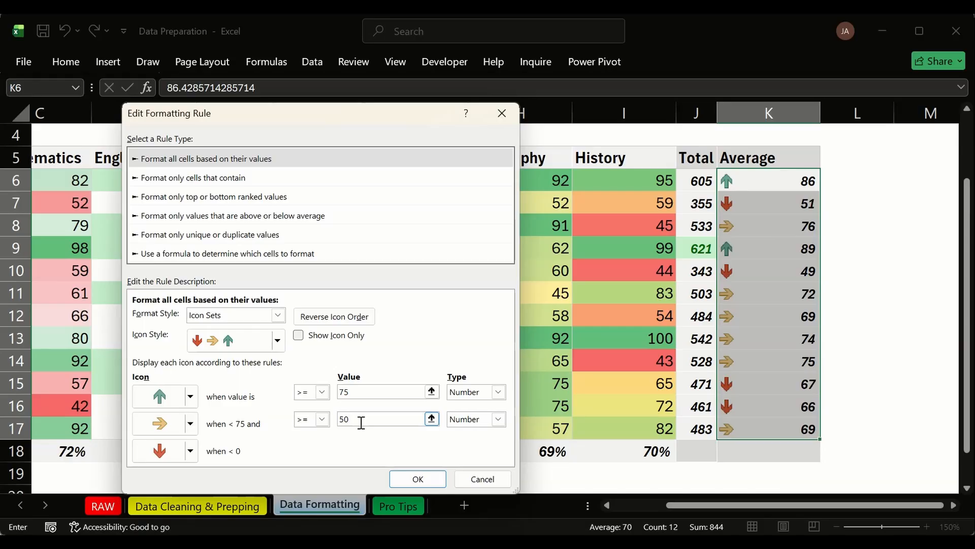
pyautogui.click(191, 451)
pyautogui.click(384, 433)
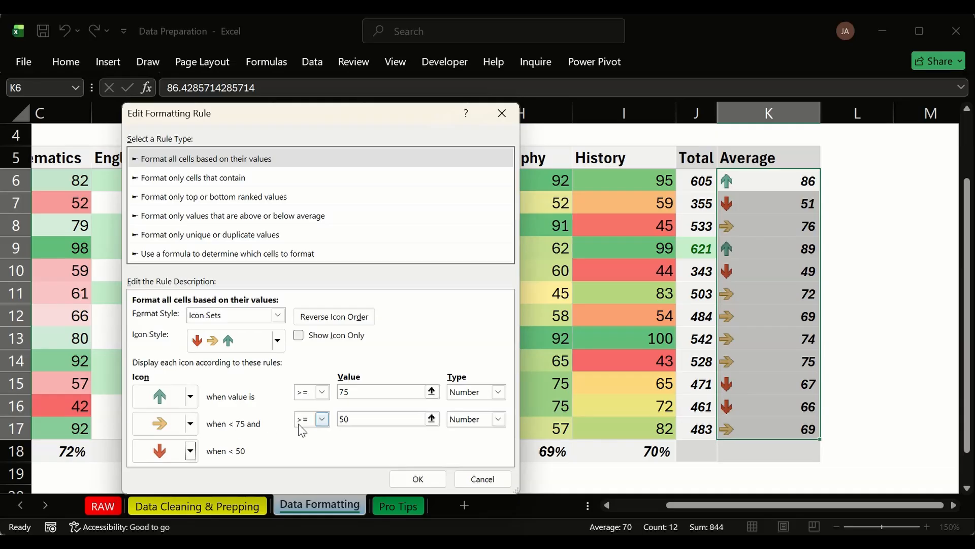
# Step: Accept and apply the edited icon set rule to K6:K17, and check the arrows against the averages
pyautogui.click(419, 480)
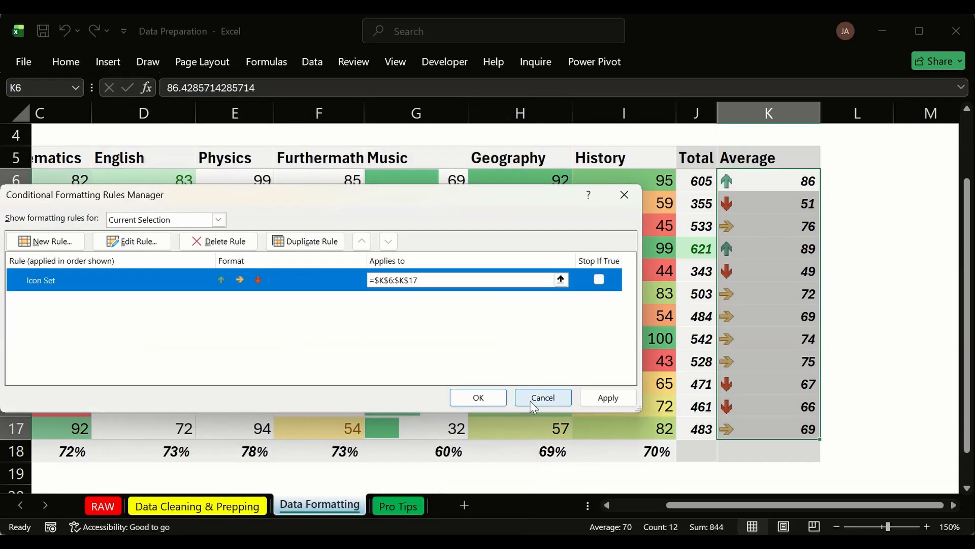
pyautogui.click(590, 401)
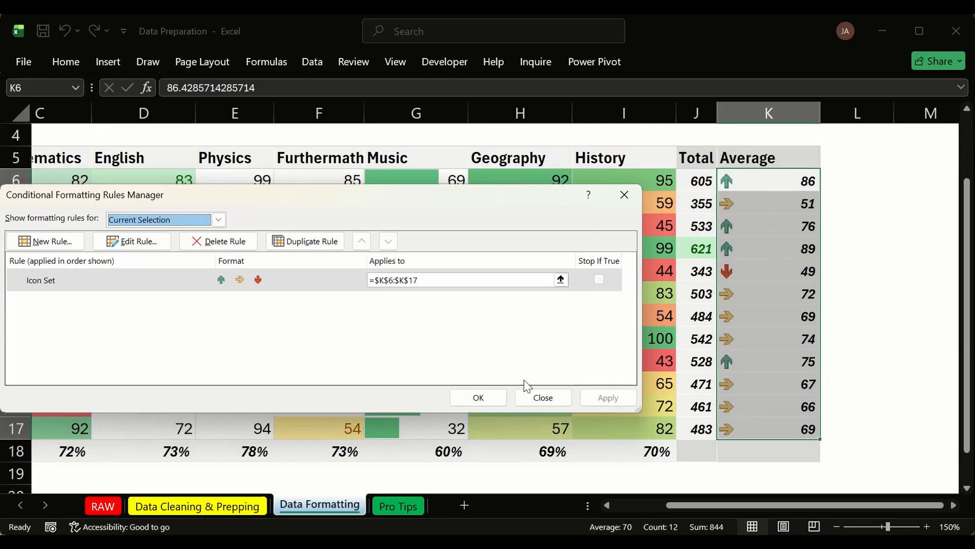
pyautogui.click(488, 401)
pyautogui.click(841, 245)
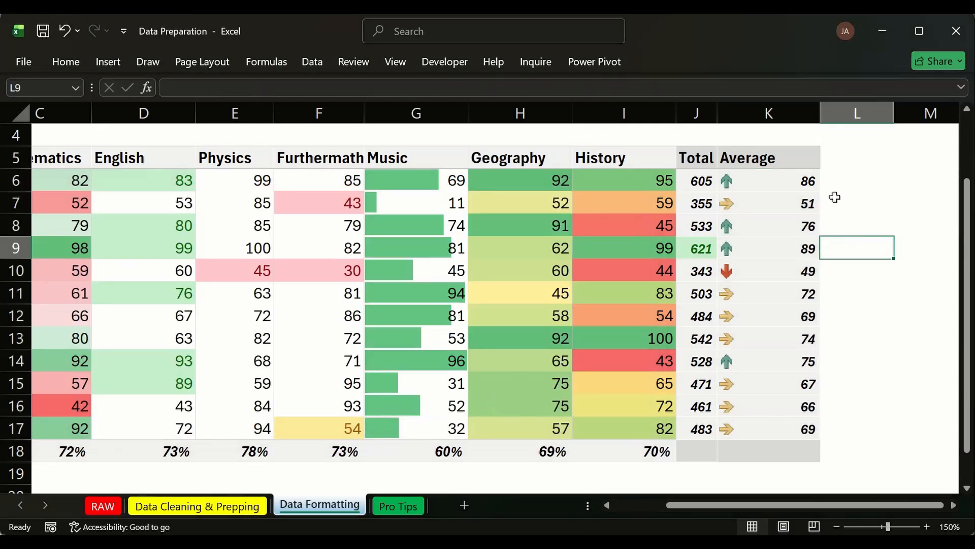
pyautogui.moveTo(813, 179); pyautogui.dragTo(661, 293)
pyautogui.click(785, 186)
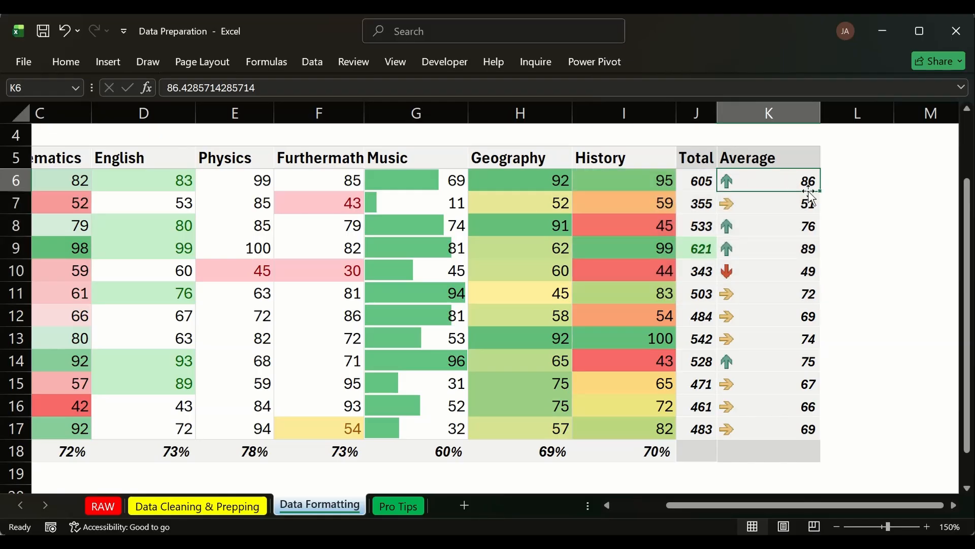
pyautogui.click(876, 199)
# Step: Set the worksheet zoom to 125% so the whole score sheet from Students to Average fits in view
pyautogui.moveTo(839, 512); pyautogui.dragTo(683, 510)
pyautogui.click(944, 523)
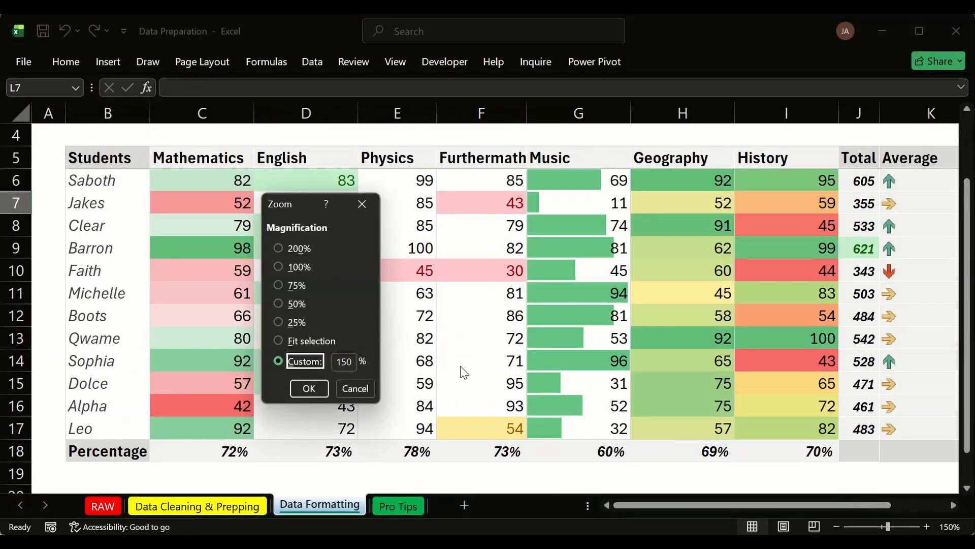
pyautogui.click(347, 363)
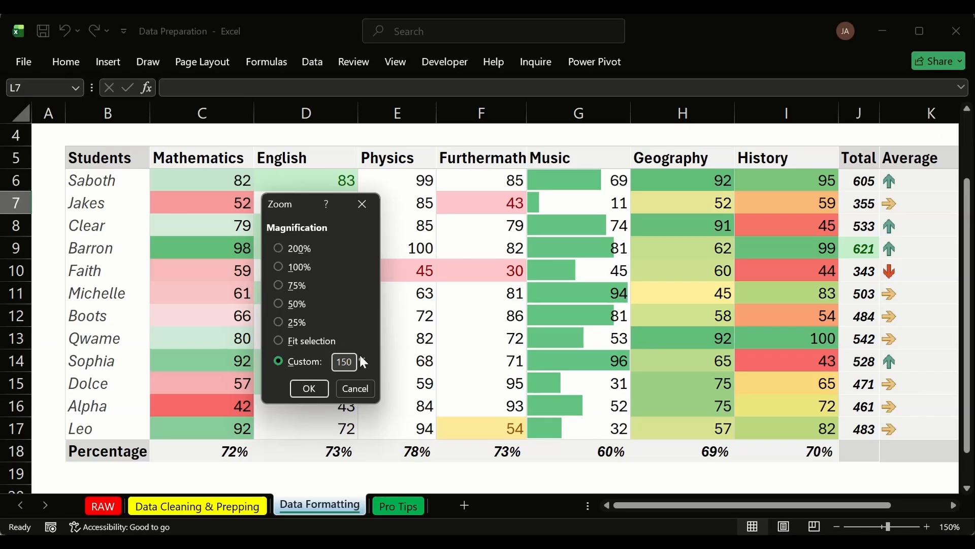
pyautogui.press('BackSpace')
pyautogui.write('2')
pyautogui.press('Return')
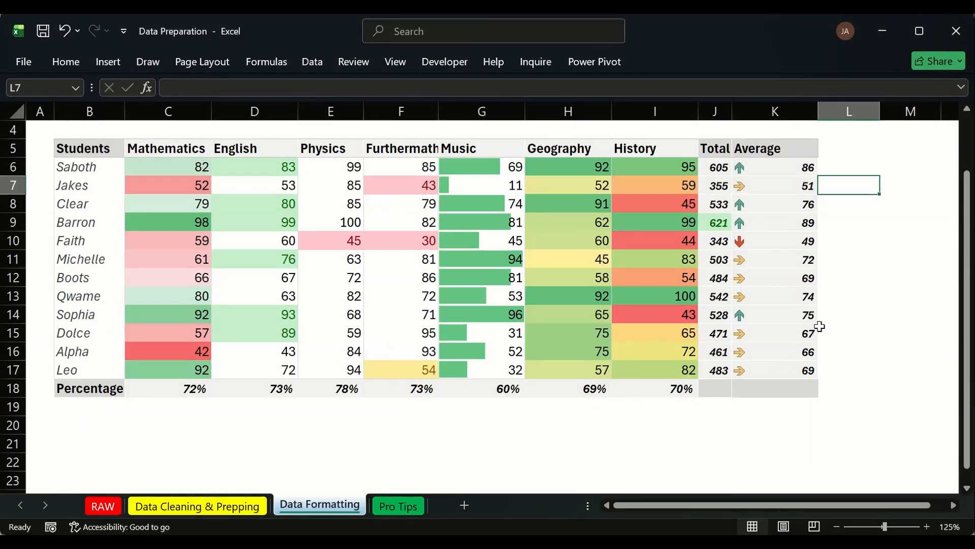
pyautogui.click(854, 294)
pyautogui.scroll(1, 848, 274)
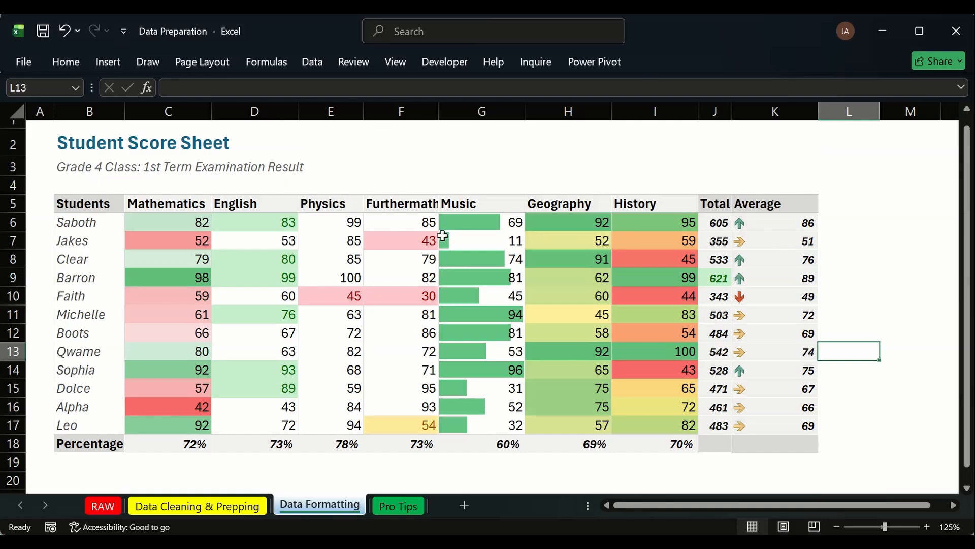
# Step: Right-align the student names in B6:B17
pyautogui.click(68, 196)
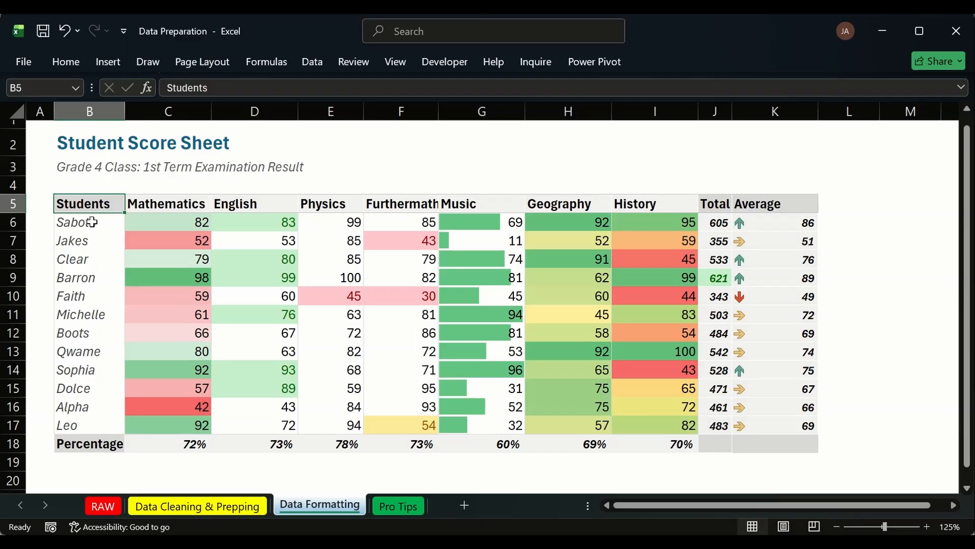
pyautogui.moveTo(92, 222); pyautogui.dragTo(109, 425)
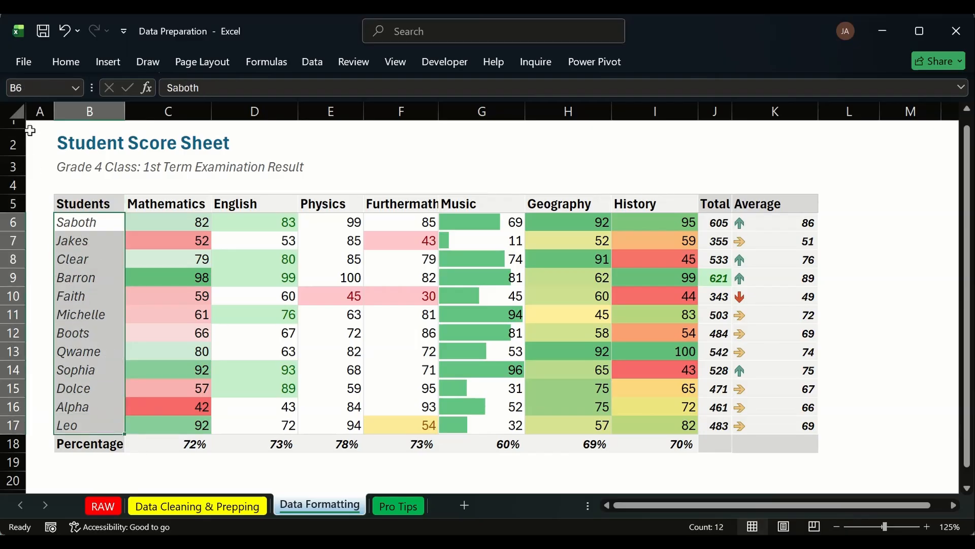
pyautogui.click(65, 61)
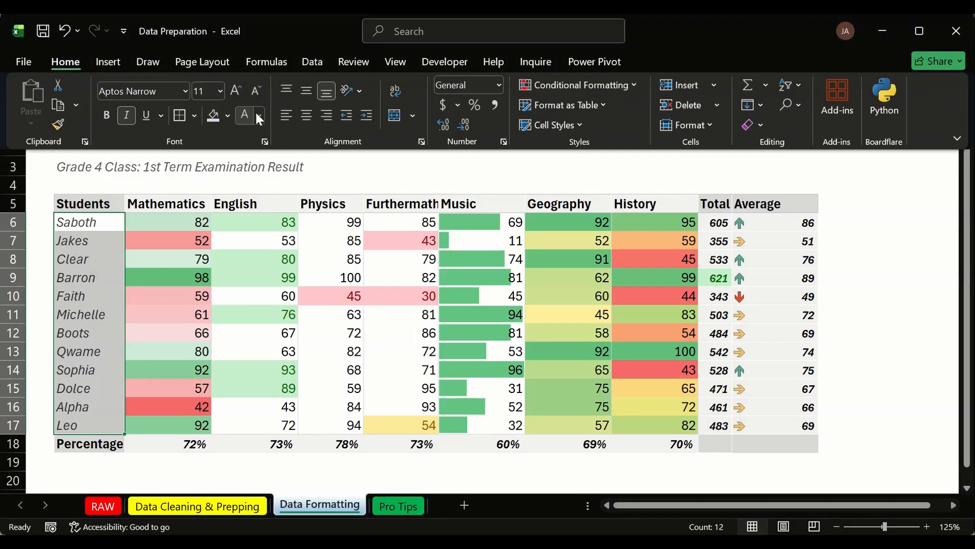
pyautogui.click(327, 115)
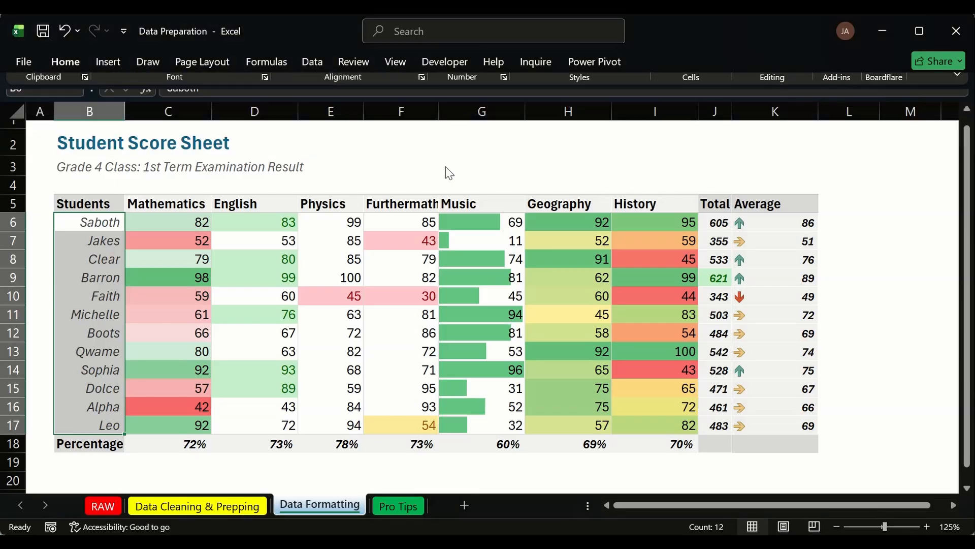
pyautogui.click(449, 173)
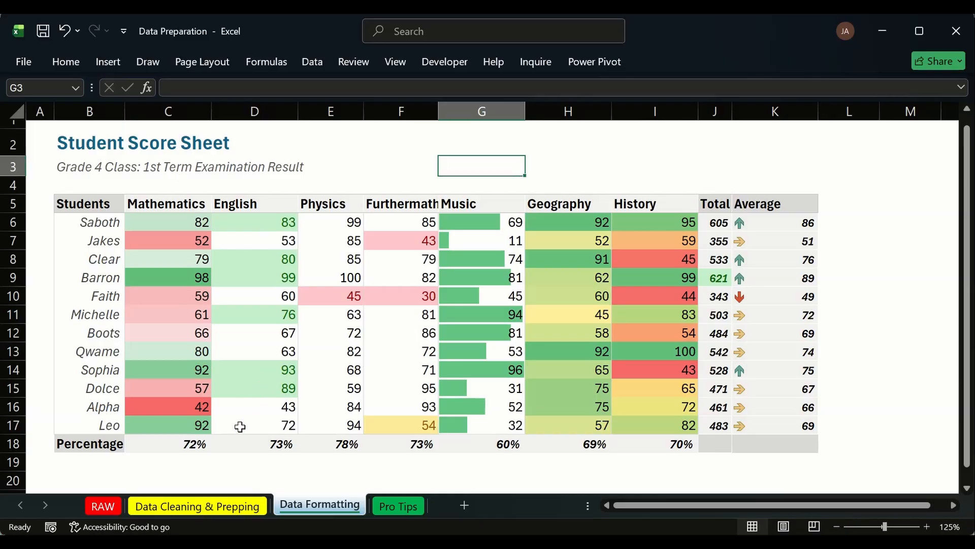
# Step: Fit column A of the RAW sheet to the student names, and compare its unformatted scores with the Data Formatting sheet
pyautogui.click(103, 505)
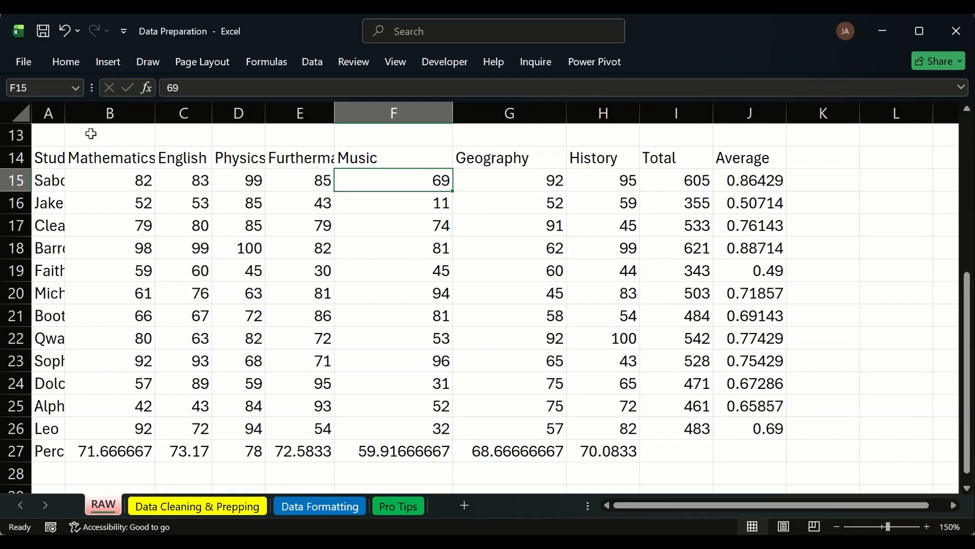
pyautogui.doubleClick(66, 114)
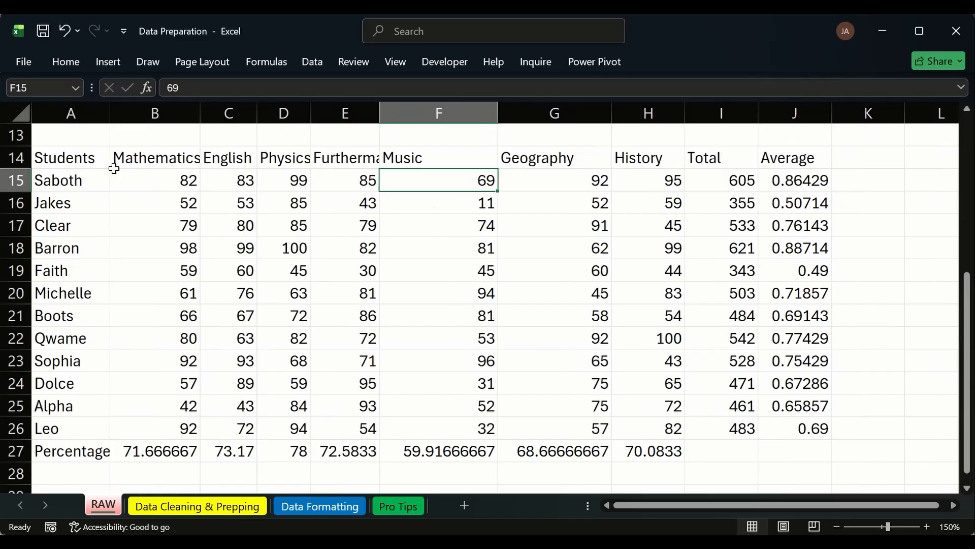
pyautogui.click(330, 199)
pyautogui.click(483, 227)
pyautogui.click(358, 264)
pyautogui.click(535, 207)
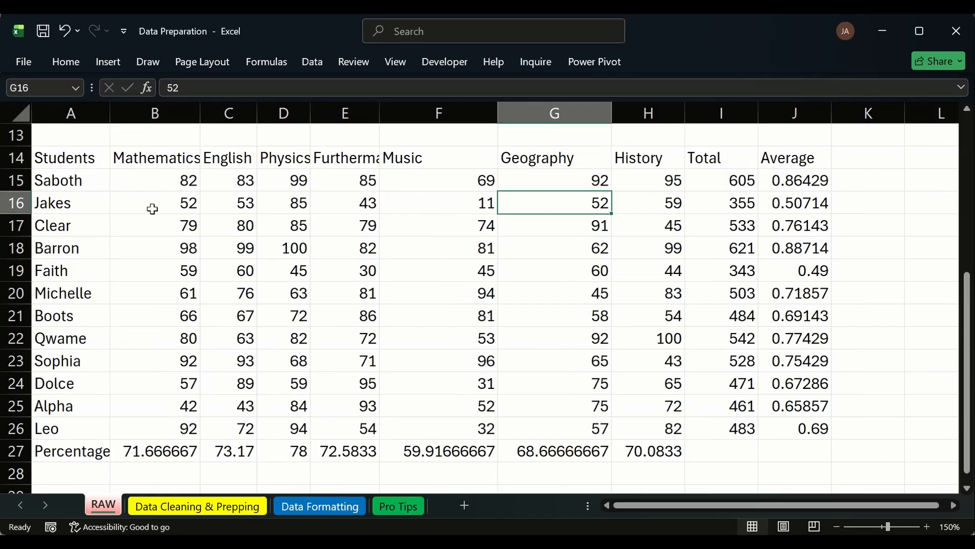
pyautogui.moveTo(152, 219); pyautogui.dragTo(167, 250)
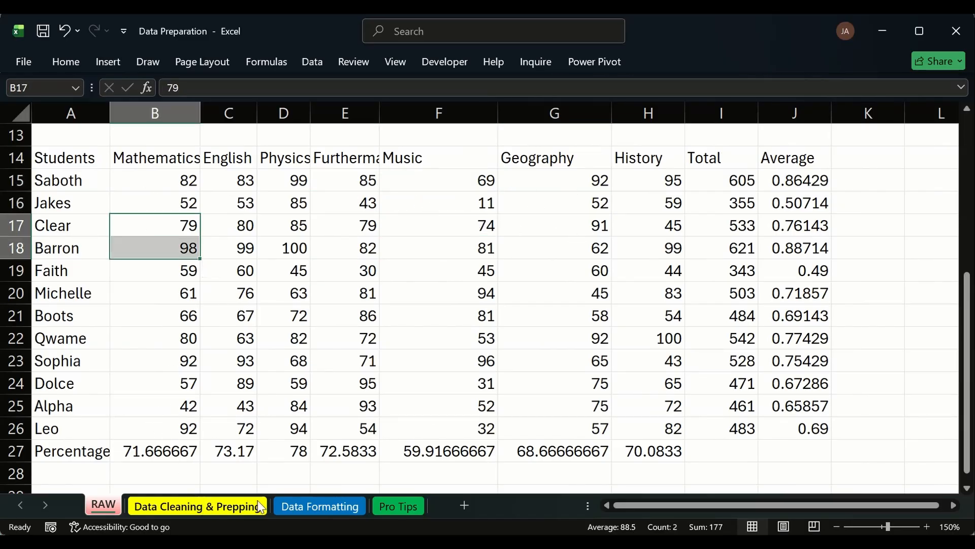
pyautogui.click(293, 510)
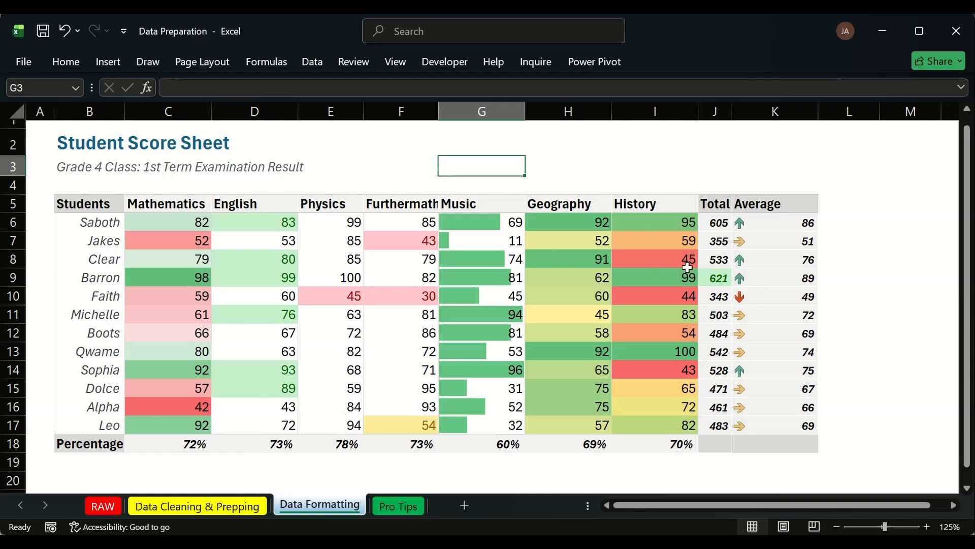
pyautogui.click(820, 169)
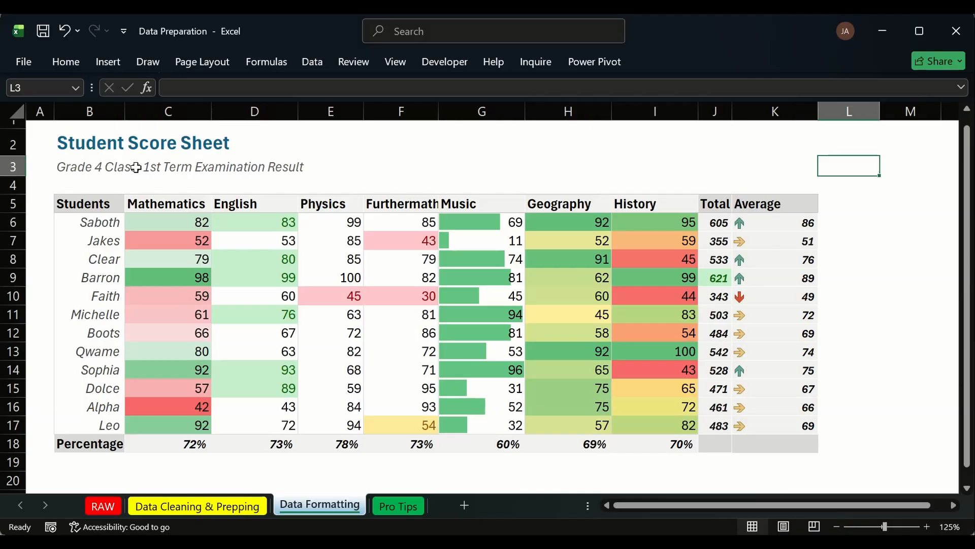
# Step: Append (100) to the Mathematics heading in C5
pyautogui.click(189, 204)
pyautogui.doubleClick(200, 203)
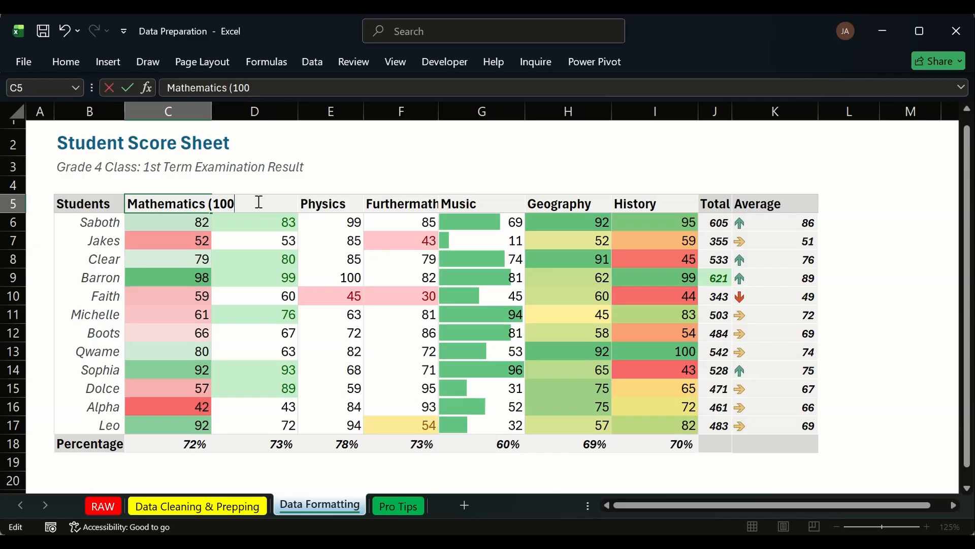
pyautogui.press('Return')
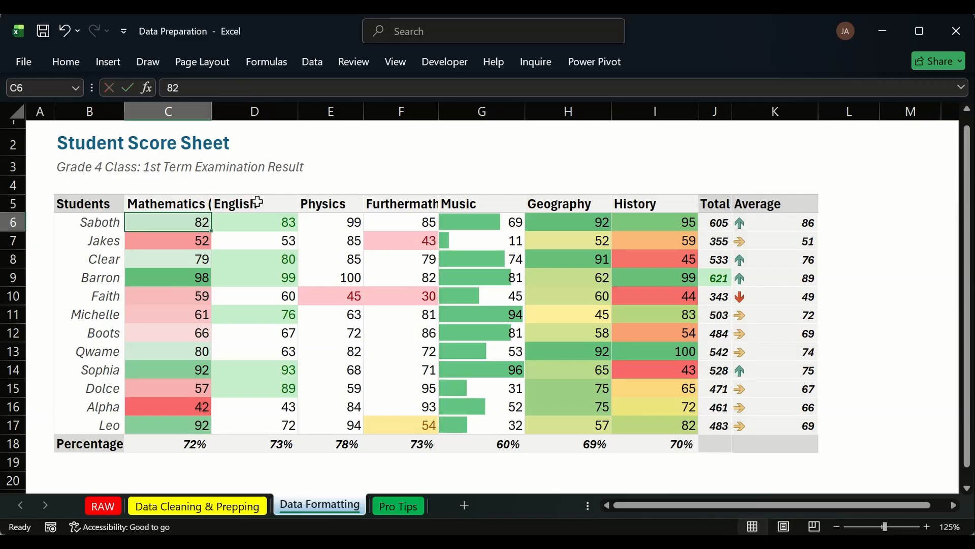
# Step: Enter the formula =C5 & "(100)" in C4 above the Mathematics heading
pyautogui.click(179, 184)
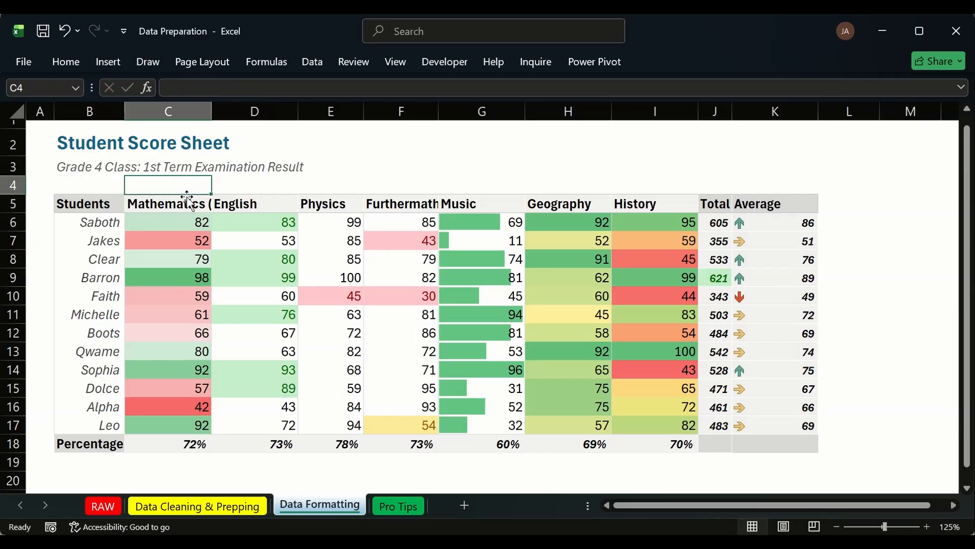
pyautogui.write('=')
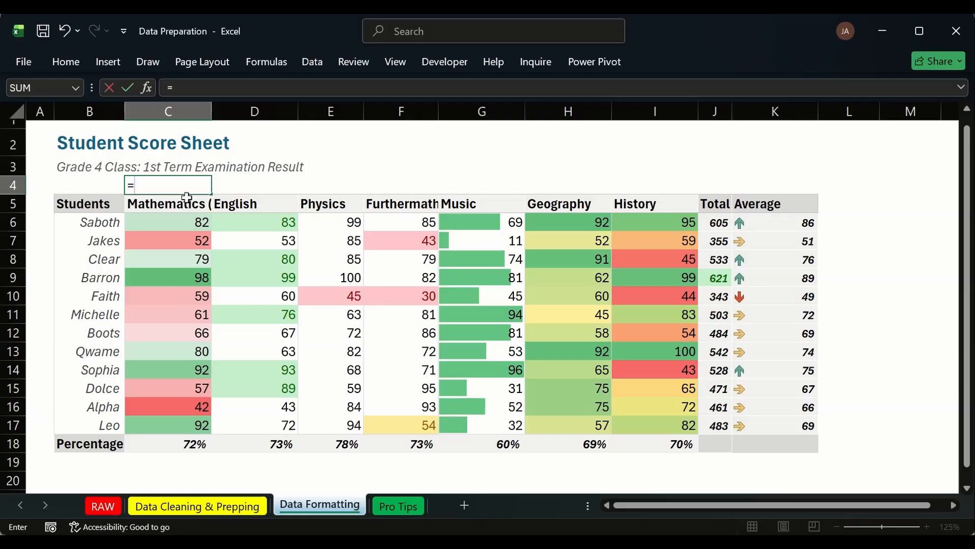
pyautogui.click(187, 204)
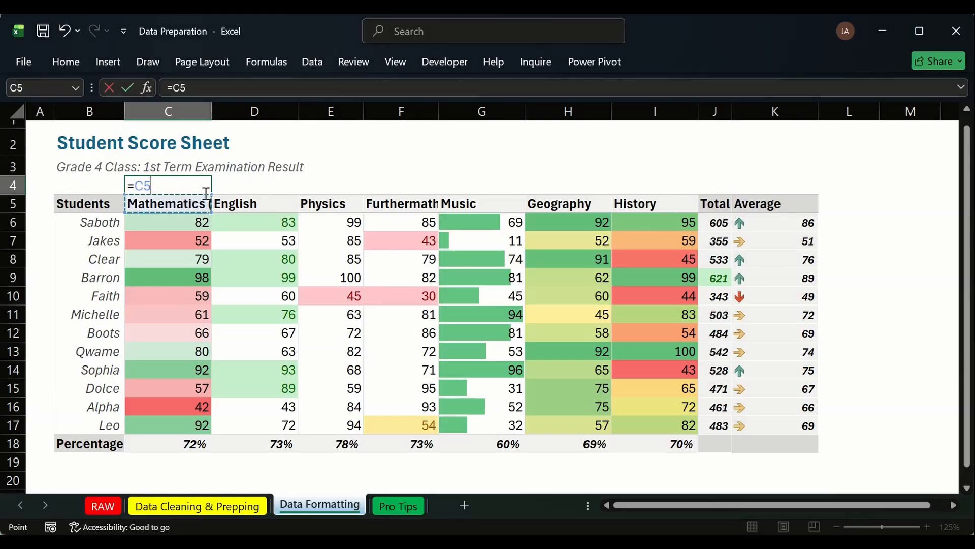
pyautogui.write('&')
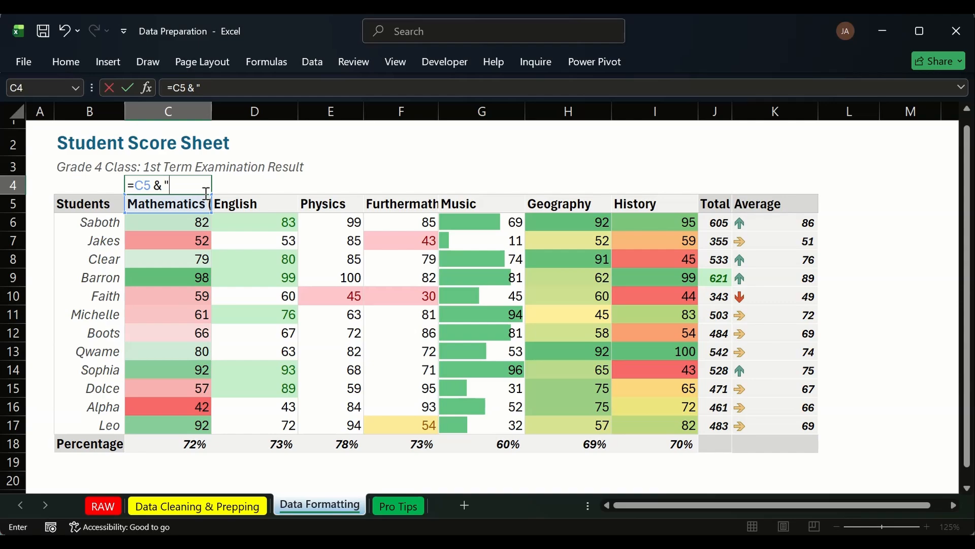
pyautogui.write(' "(100)"')
pyautogui.press('Return')
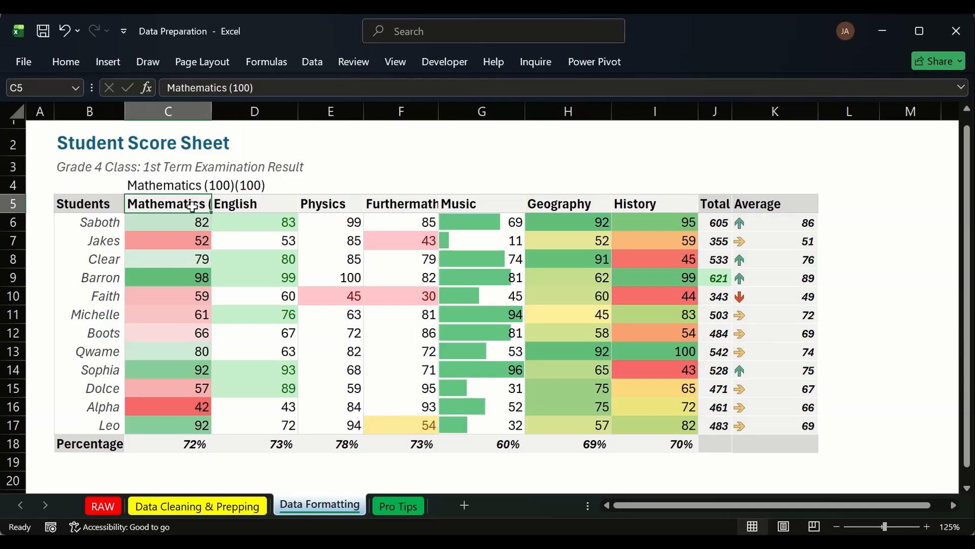
# Step: Remove the (100) suffix from the heading in C5 so it reads Mathematics
pyautogui.doubleClick(204, 202)
pyautogui.moveTo(218, 199); pyautogui.dragTo(288, 208)
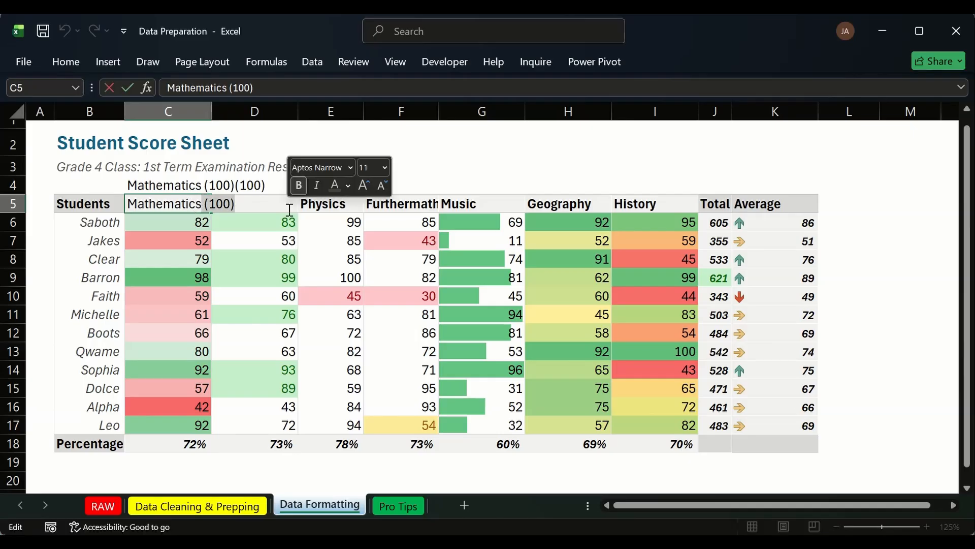
pyautogui.press('BackSpace')
pyautogui.press('BackSpace')
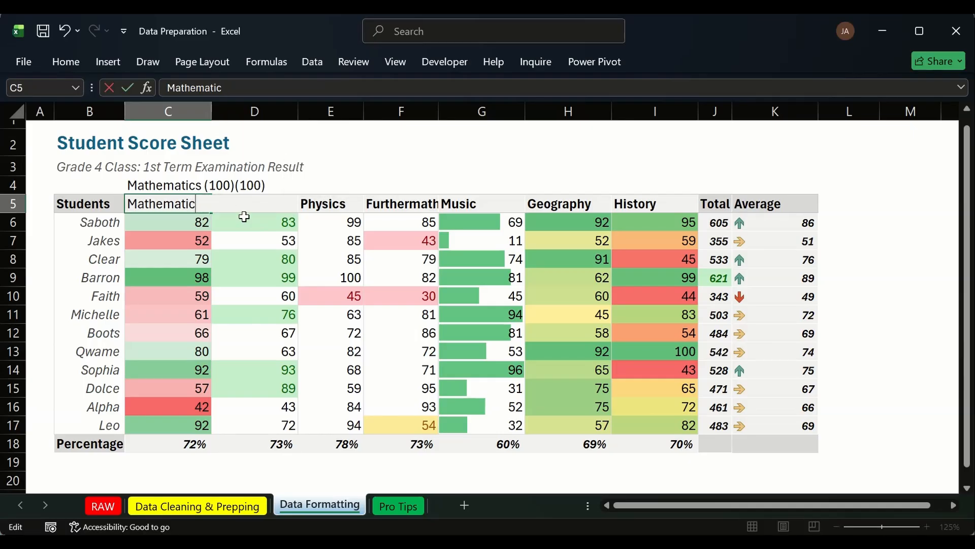
pyautogui.press('Return')
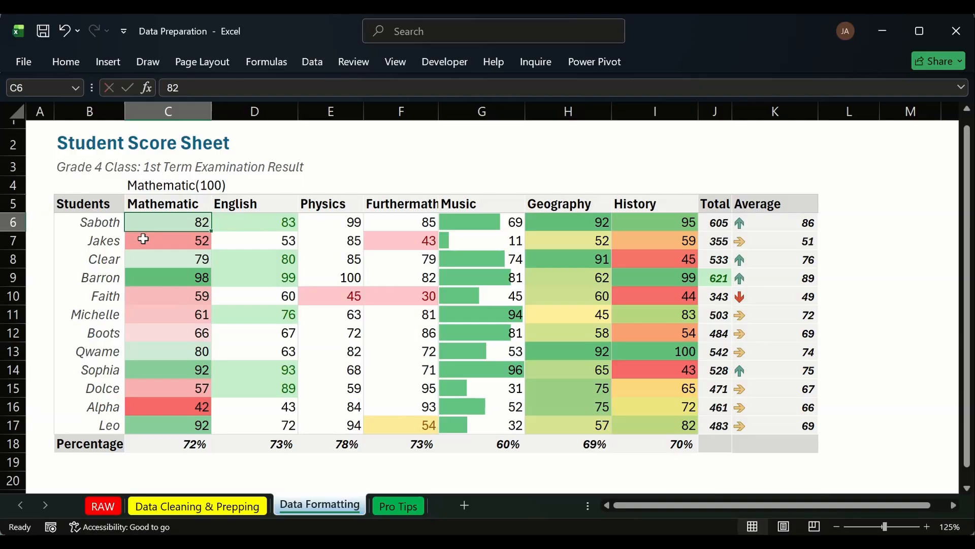
pyautogui.click(200, 204)
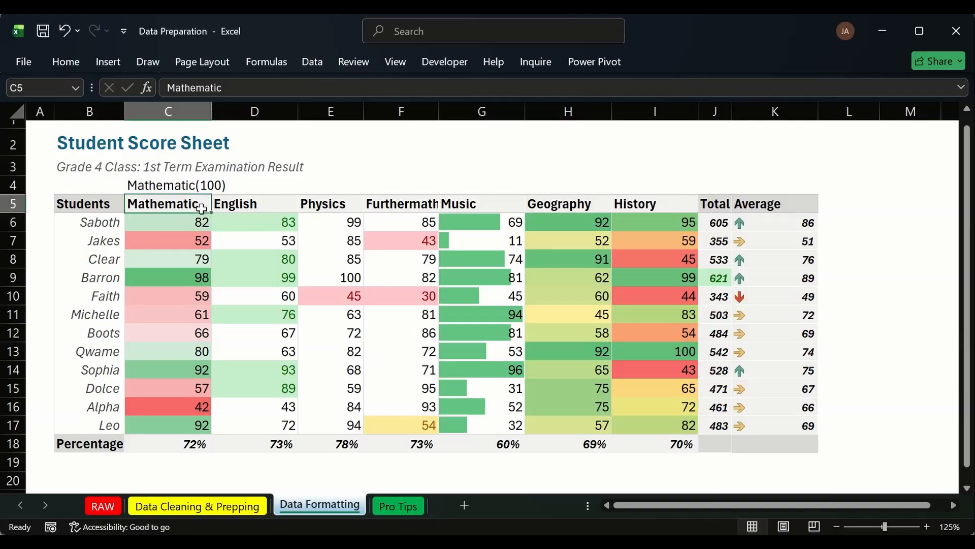
pyautogui.doubleClick(200, 208)
pyautogui.write('s')
pyautogui.press('Return')
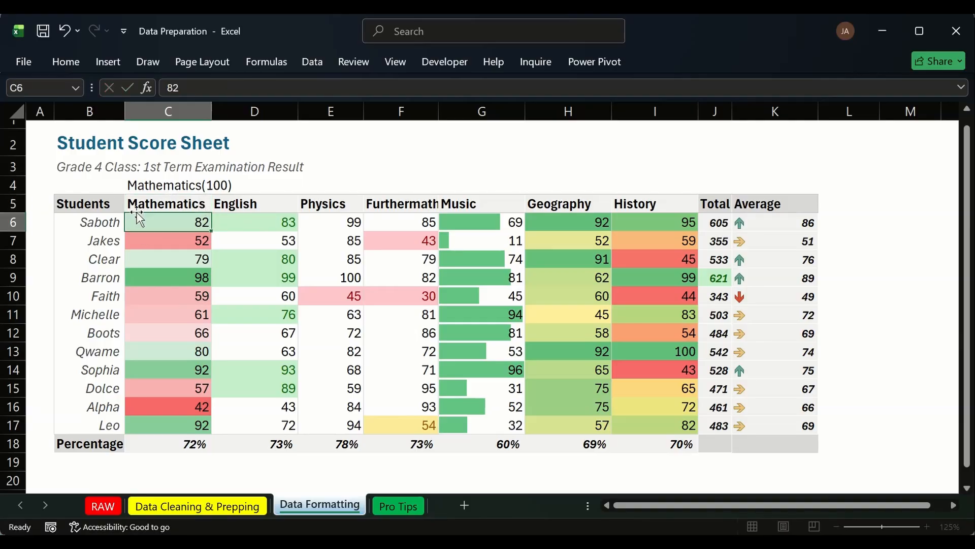
# Step: Change C4's formula to =C5 & " (100)" with a space before the bracket, and fill it across to I4
pyautogui.click(188, 203)
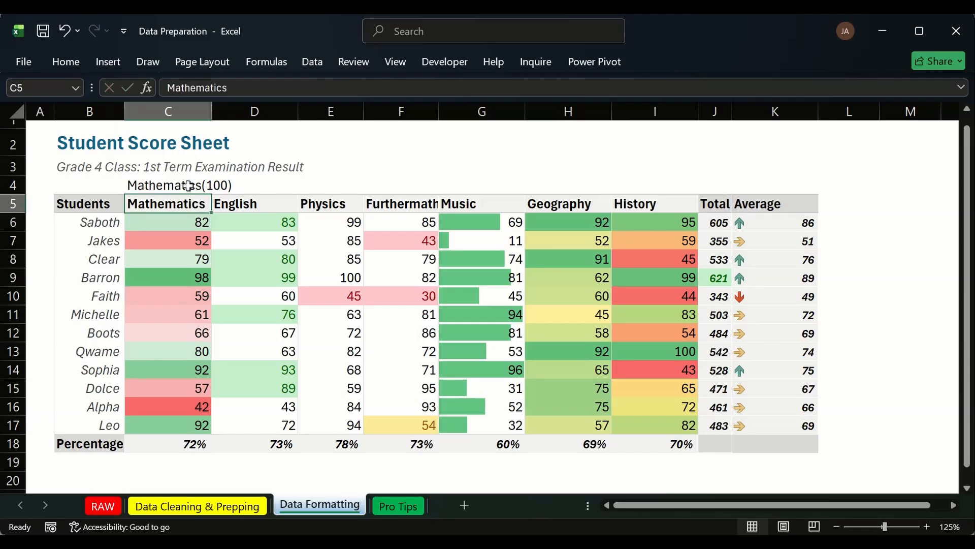
pyautogui.doubleClick(194, 184)
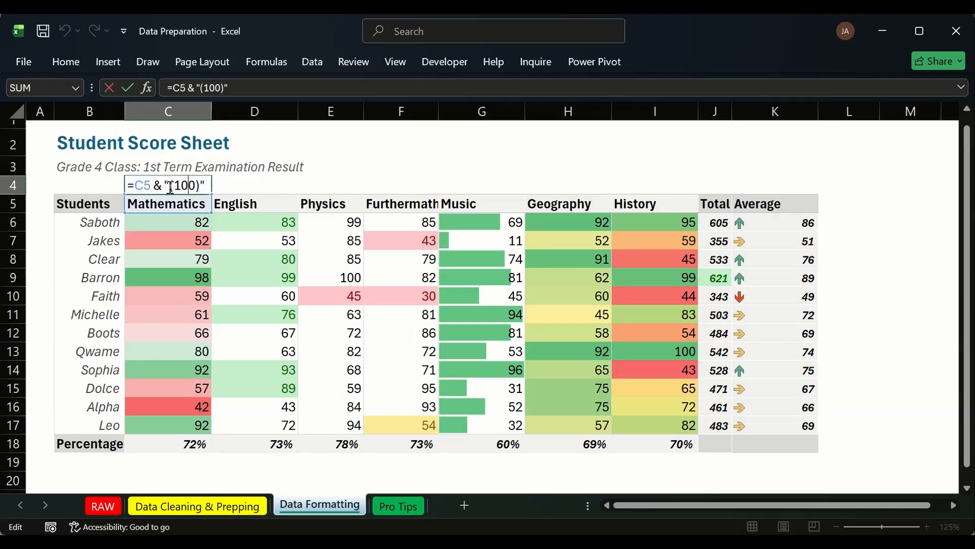
pyautogui.press('Left')
pyautogui.press('Left')
pyautogui.press('Left')
pyautogui.press('Left')
pyautogui.press('Left')
pyautogui.press('Return')
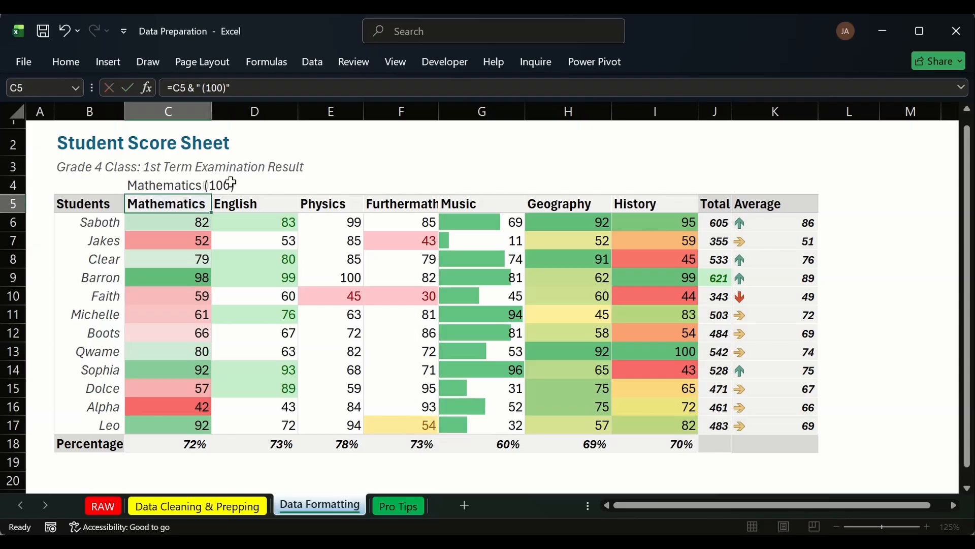
pyautogui.click(163, 187)
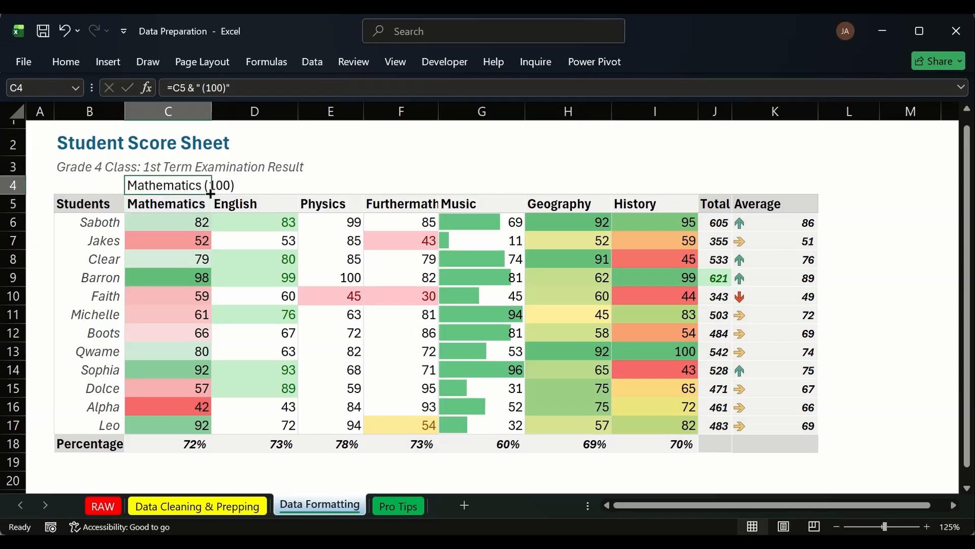
pyautogui.moveTo(210, 194); pyautogui.dragTo(695, 195)
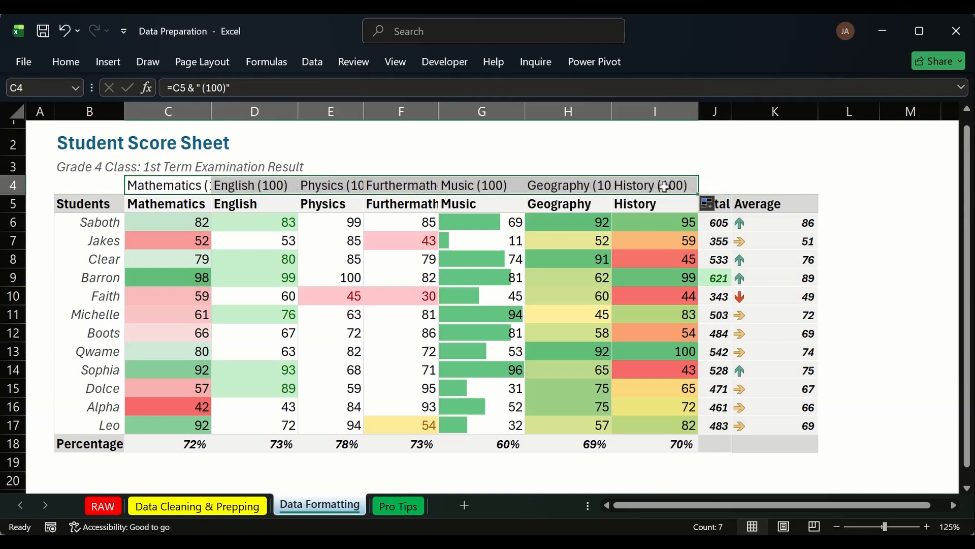
# Step: Copy the helper headings in C4:I4 and paste them as values only over the subject headings in C5:I5
pyautogui.hotkey('ctrl', 'c')
pyautogui.click(187, 204)
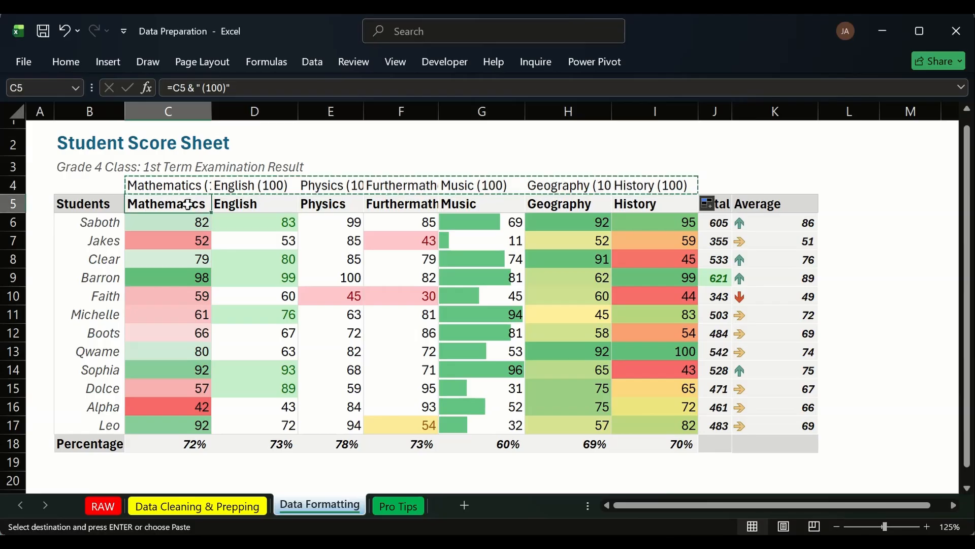
pyautogui.hotkey('ctrl', 'v')
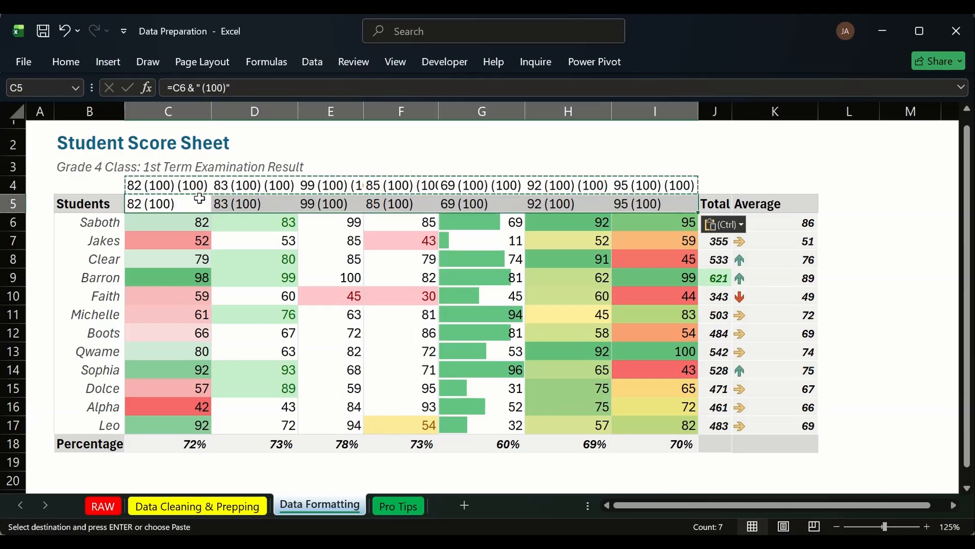
pyautogui.hotkey('ctrl', 'z')
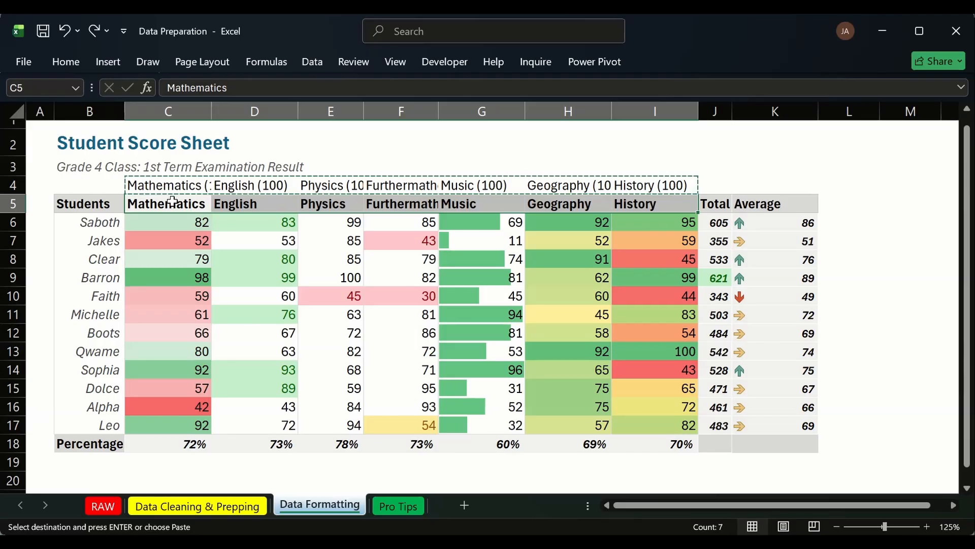
pyautogui.hotkey('ctrl', 'alt', 'v')
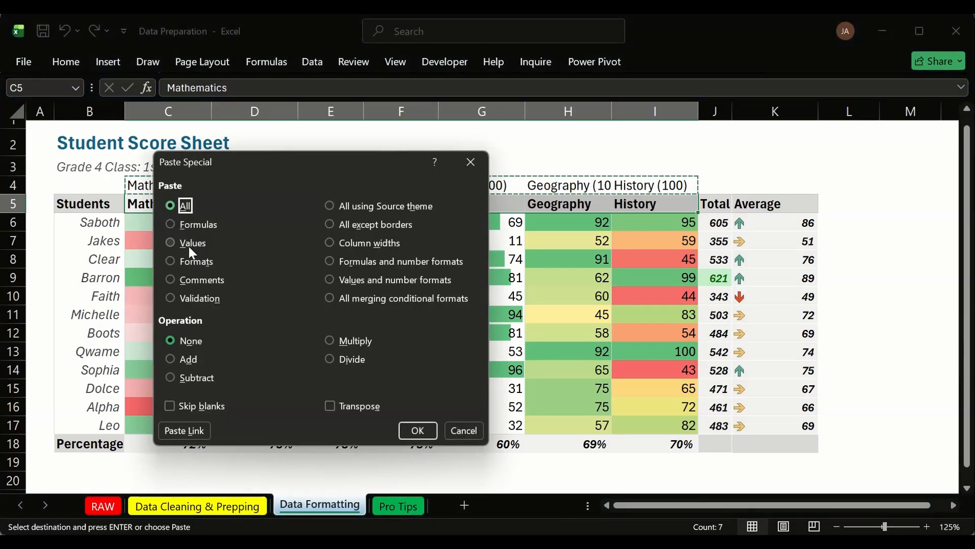
pyautogui.click(174, 242)
pyautogui.click(418, 431)
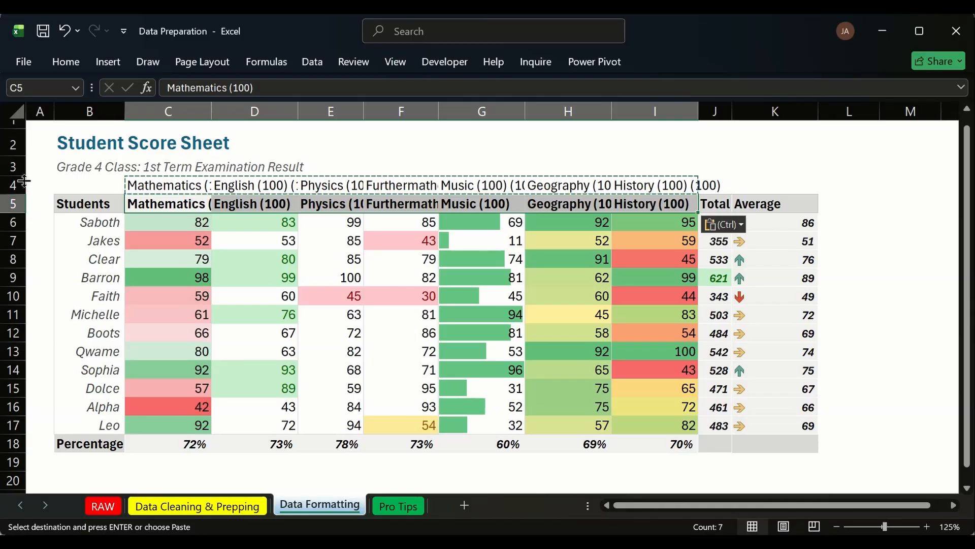
# Step: Clear the helper formulas from row 4 above the subject headings
pyautogui.moveTo(132, 185); pyautogui.dragTo(721, 181)
pyautogui.press('Delete')
pyautogui.click(764, 185)
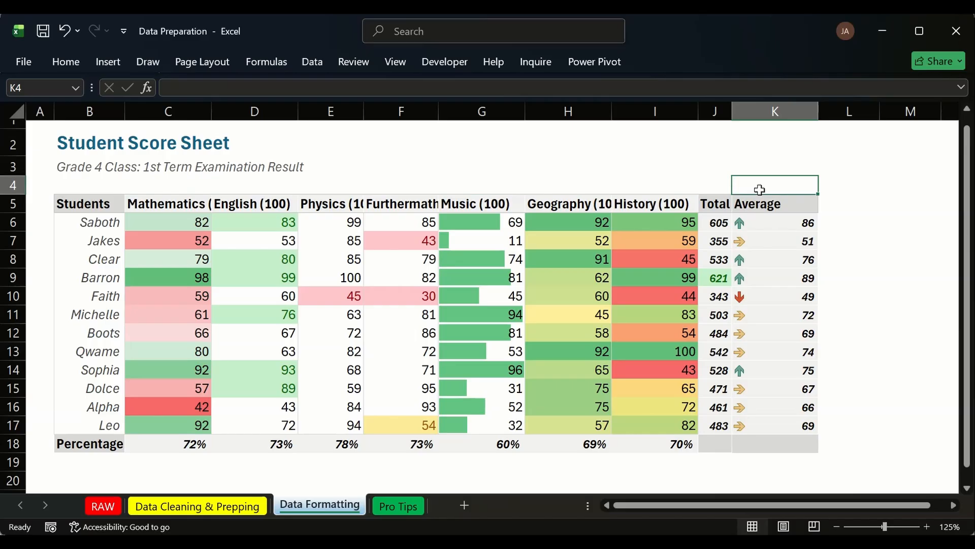
pyautogui.click(722, 204)
pyautogui.click(162, 204)
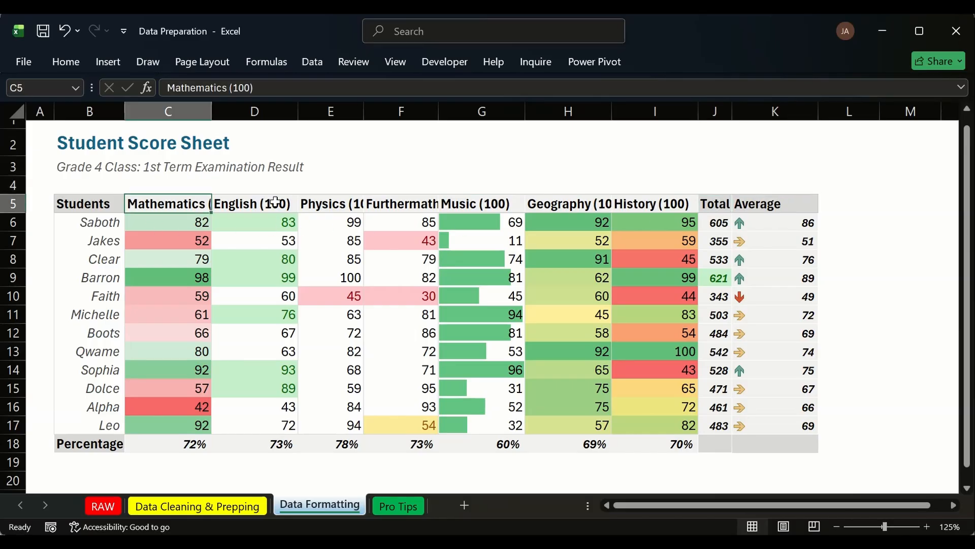
# Step: Check the full text of each row 5 heading from English through Average
pyautogui.click(273, 202)
pyautogui.click(332, 204)
pyautogui.click(401, 203)
pyautogui.click(492, 205)
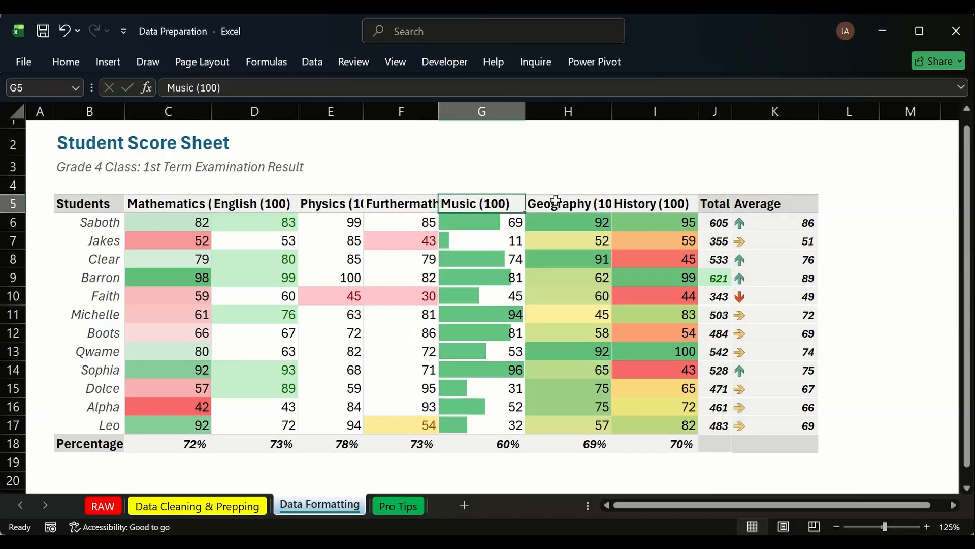
pyautogui.click(556, 202)
pyautogui.click(650, 205)
pyautogui.click(722, 203)
pyautogui.click(737, 202)
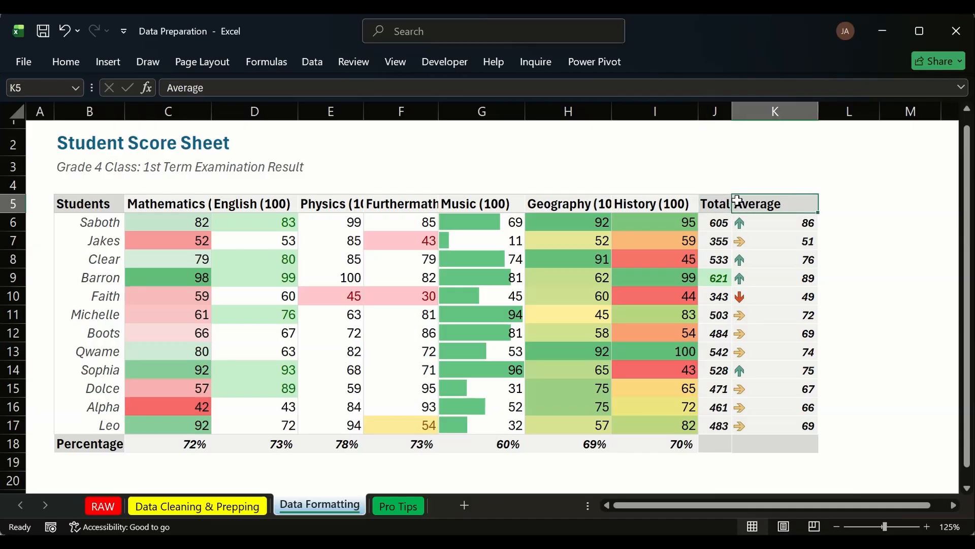
# Step: Change the Total heading in J5 to Total (700) and widen column J to fit it
pyautogui.click(726, 204)
pyautogui.doubleClick(725, 204)
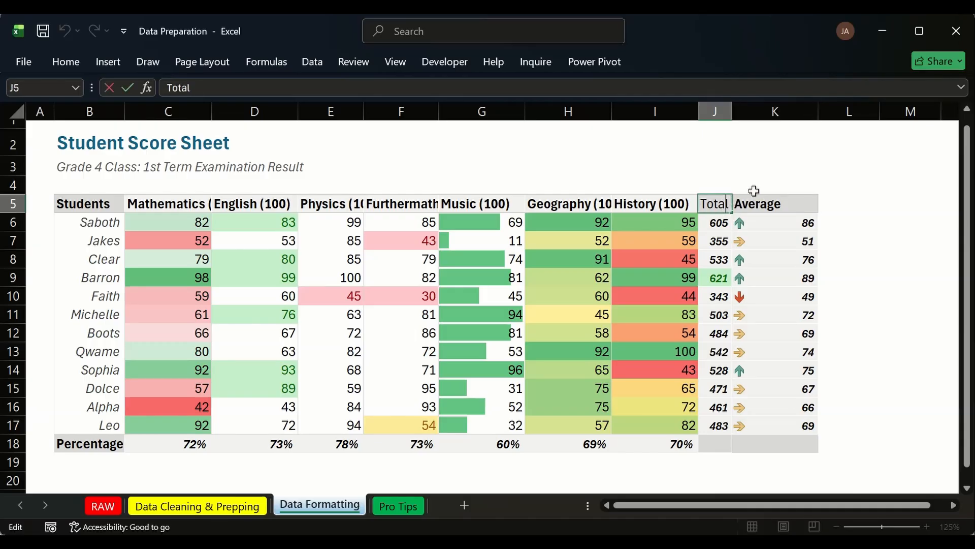
pyautogui.write('(700')
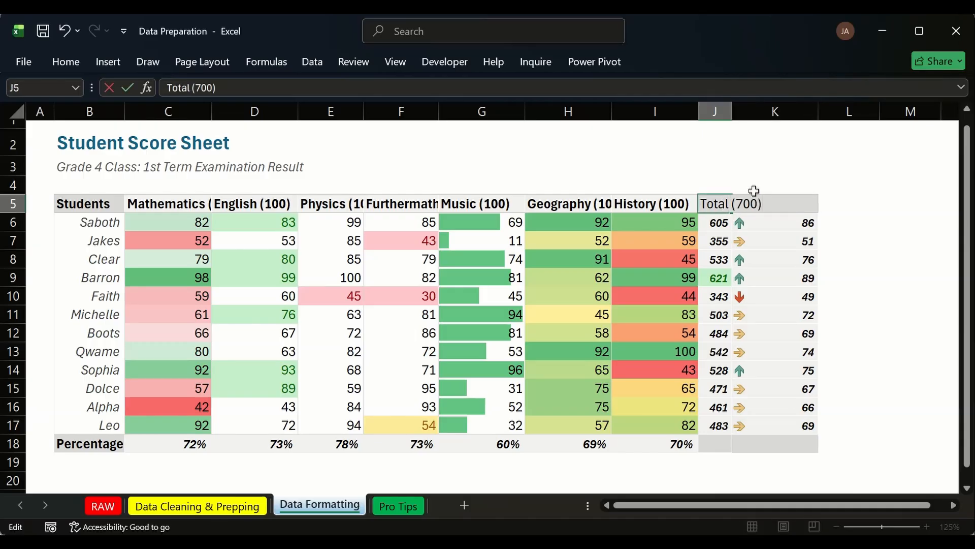
pyautogui.press('Return')
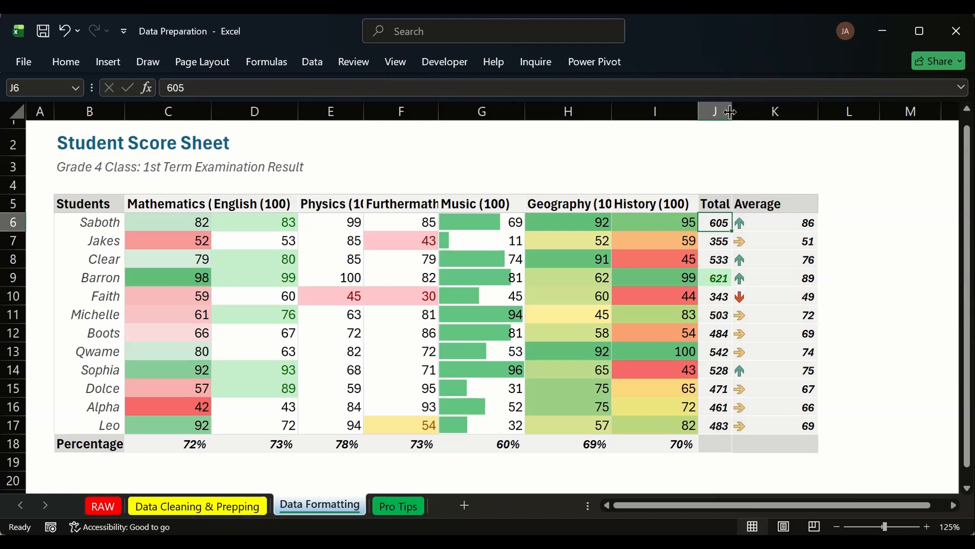
pyautogui.moveTo(731, 109); pyautogui.dragTo(767, 108)
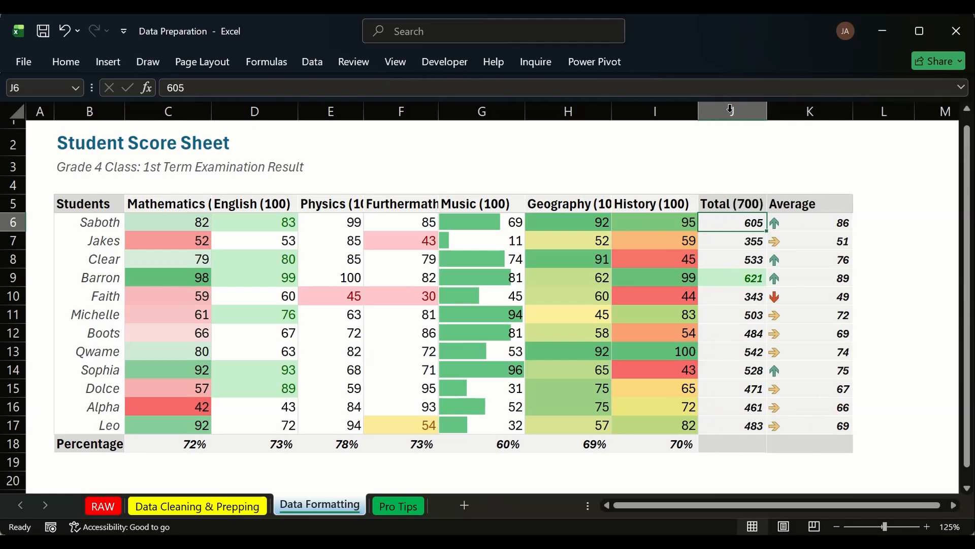
# Step: Change the Average heading in K5 to Average (100)
pyautogui.click(823, 204)
pyautogui.doubleClick(824, 204)
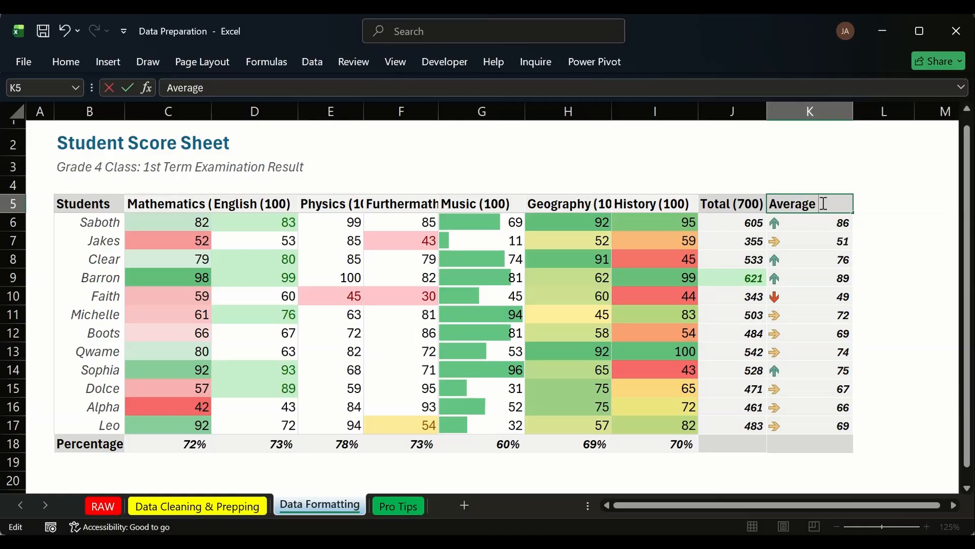
pyautogui.write('(100')
pyautogui.press('Return')
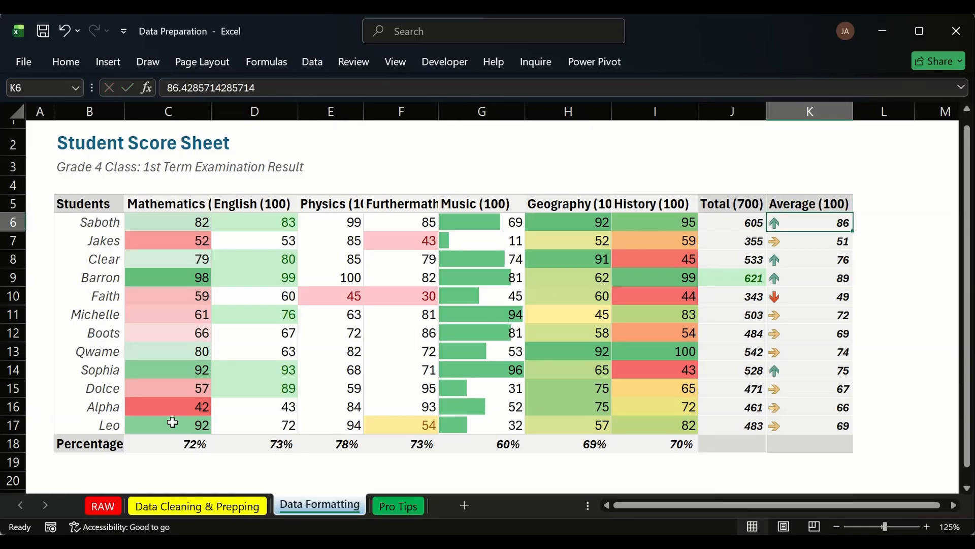
pyautogui.moveTo(124, 111); pyautogui.dragTo(144, 111)
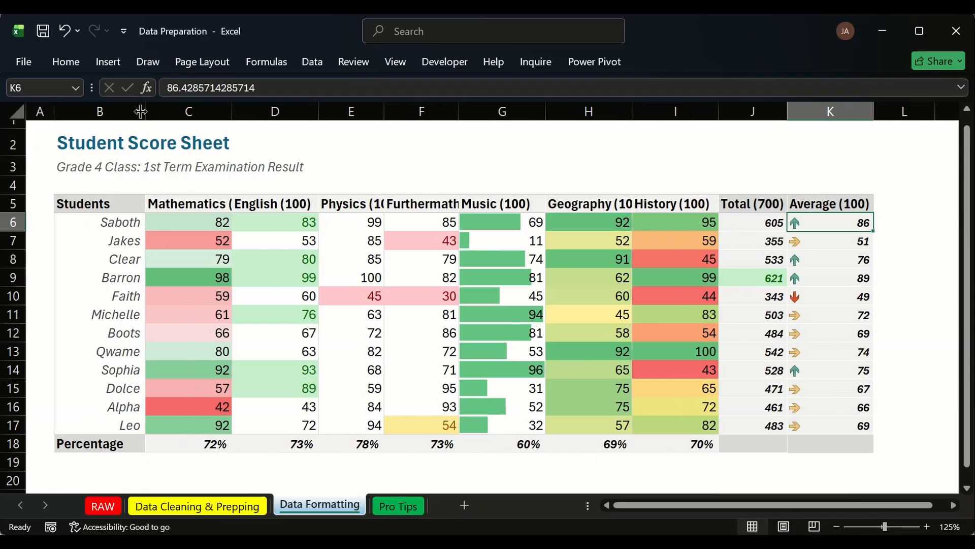
pyautogui.click(135, 444)
pyautogui.doubleClick(135, 444)
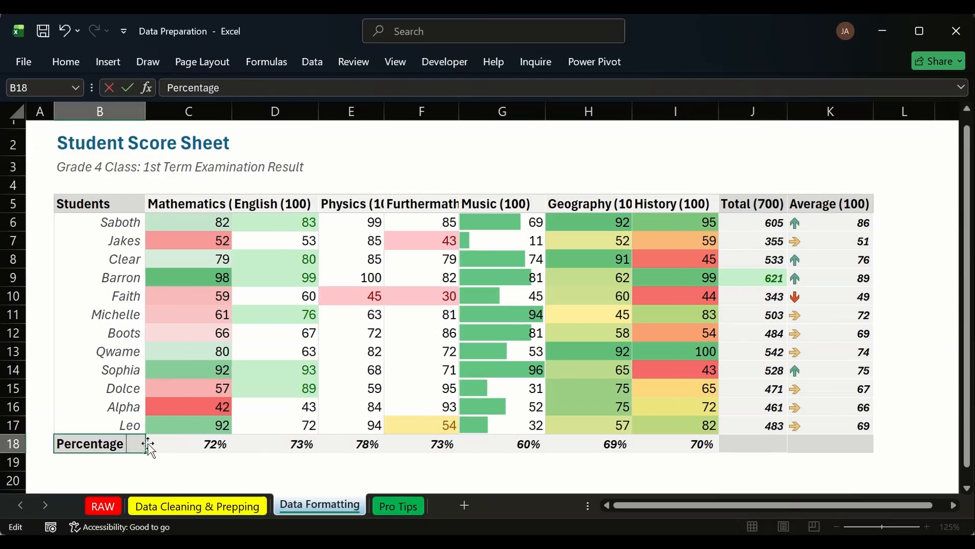
pyautogui.write('(100%')
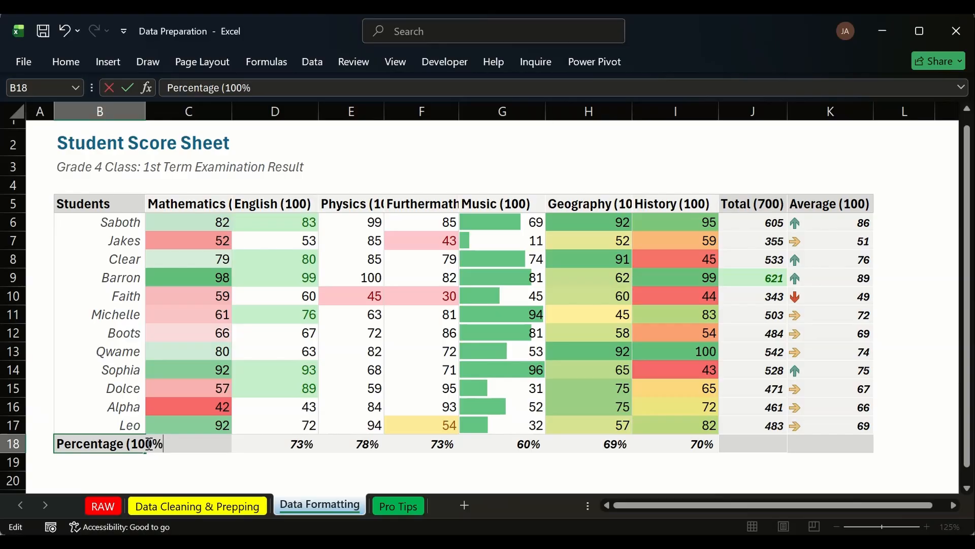
pyautogui.press('BackSpace')
pyautogui.press('BackSpace')
pyautogui.press('BackSpace')
pyautogui.press('Return')
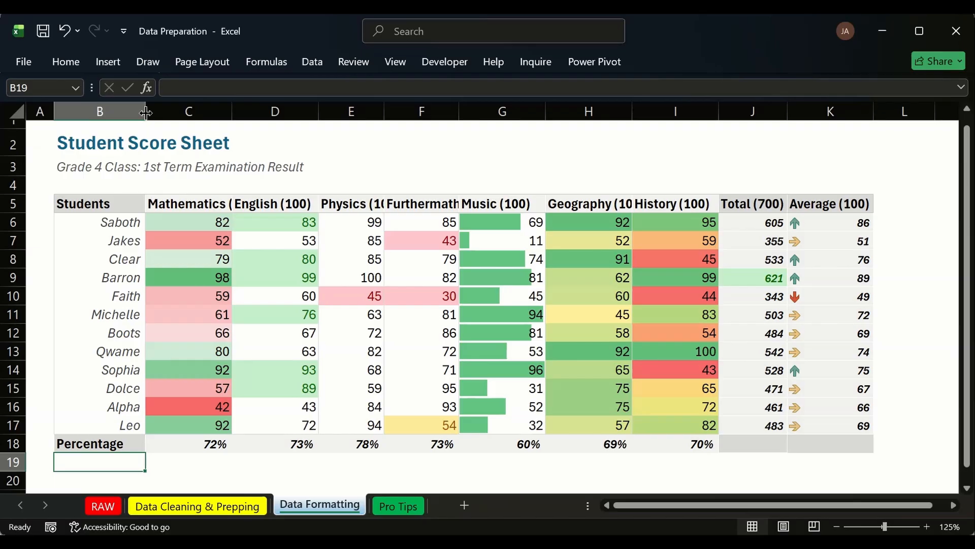
pyautogui.moveTo(146, 113)
pyautogui.mouseDown()
pyautogui.moveTo(119, 115)
pyautogui.moveTo(133, 124)
pyautogui.mouseUp()
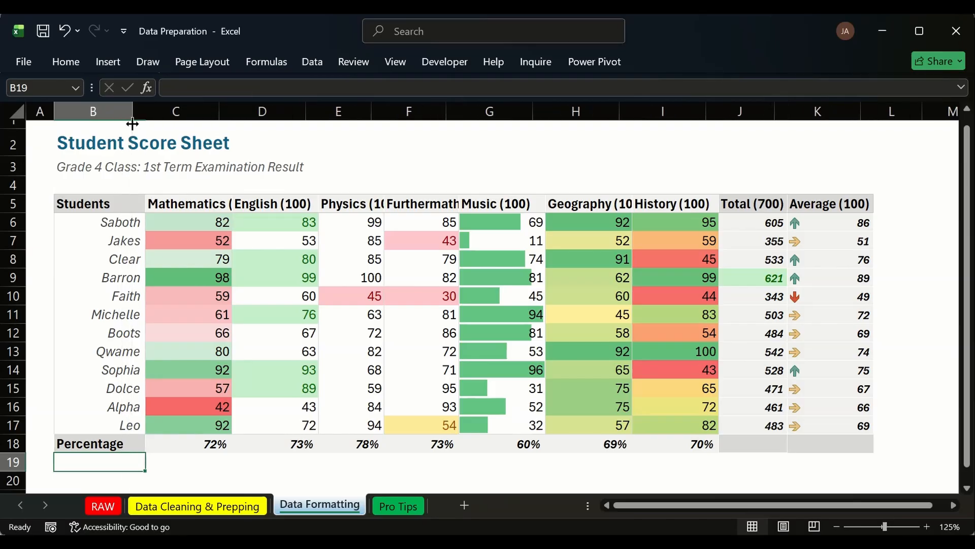
# Step: AutoFit the width of every column on the sheet so the subject headings fit in full
pyautogui.click(400, 151)
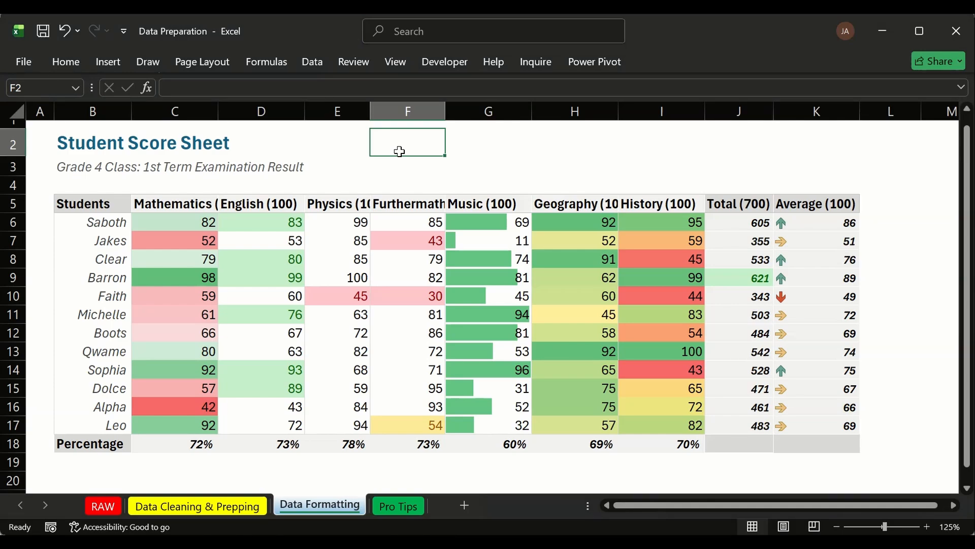
pyautogui.doubleClick(445, 108)
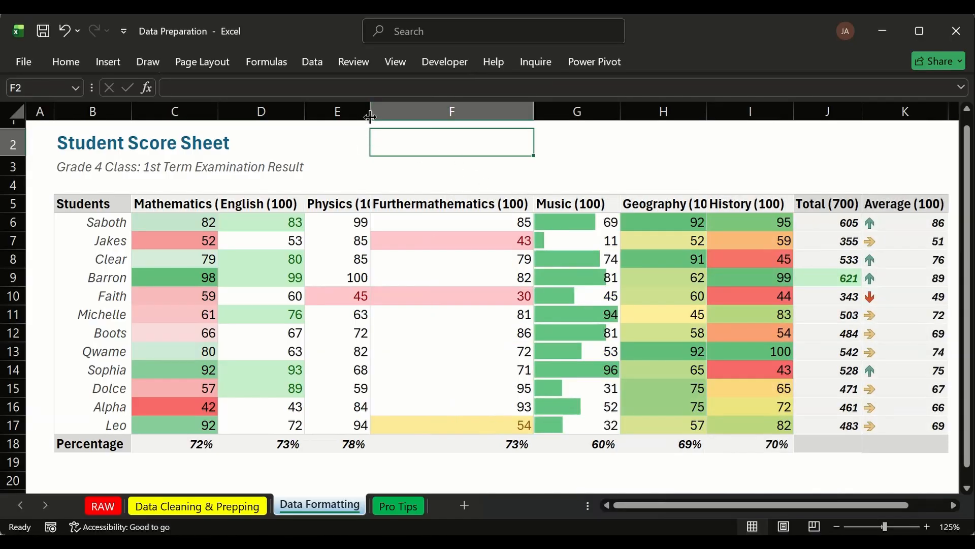
pyautogui.click(19, 110)
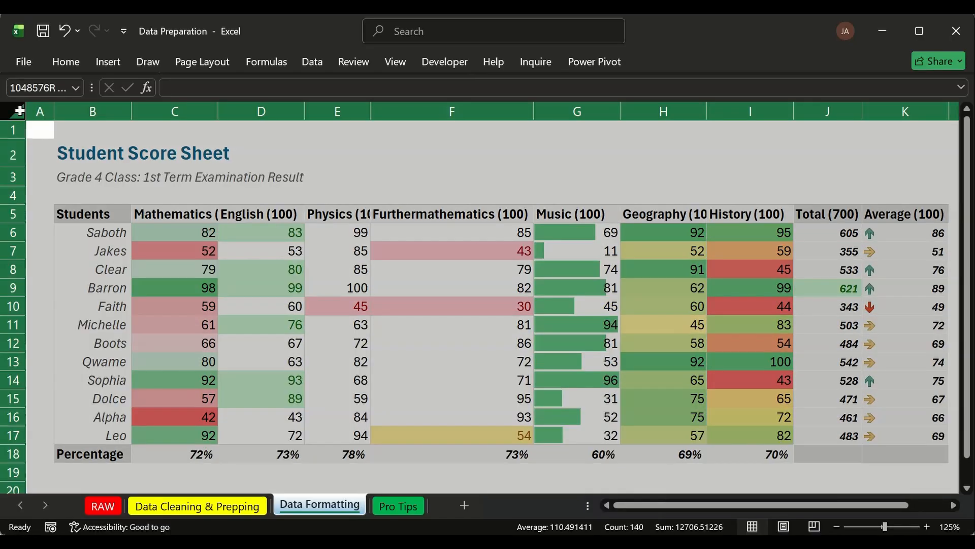
pyautogui.doubleClick(305, 109)
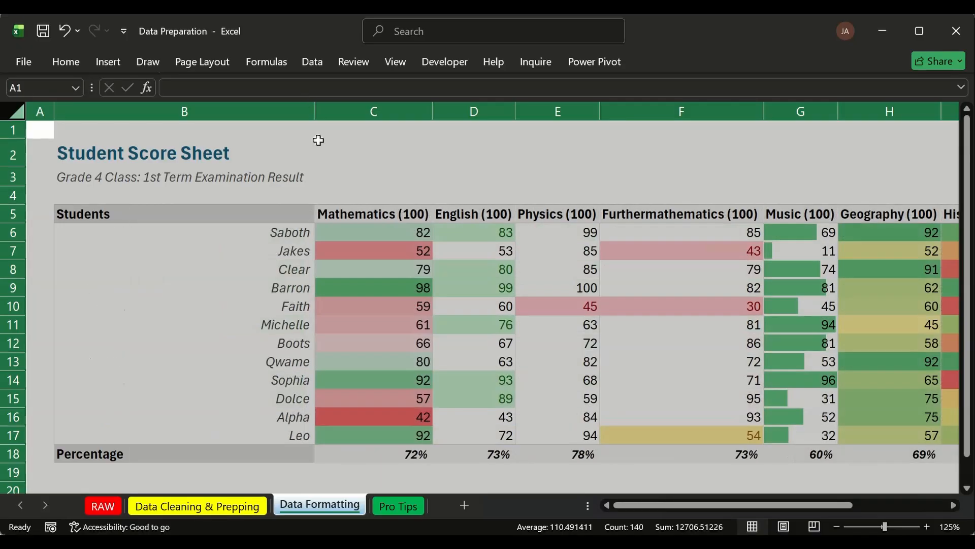
pyautogui.click(360, 199)
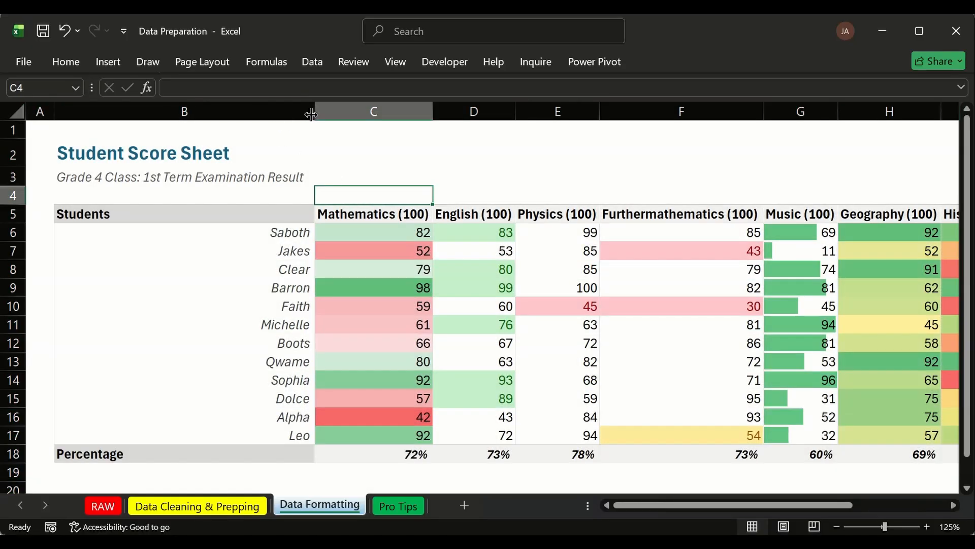
# Step: Narrow column B so it just fits the student names and the Percentage label
pyautogui.moveTo(311, 114); pyautogui.dragTo(136, 131)
pyautogui.click(443, 172)
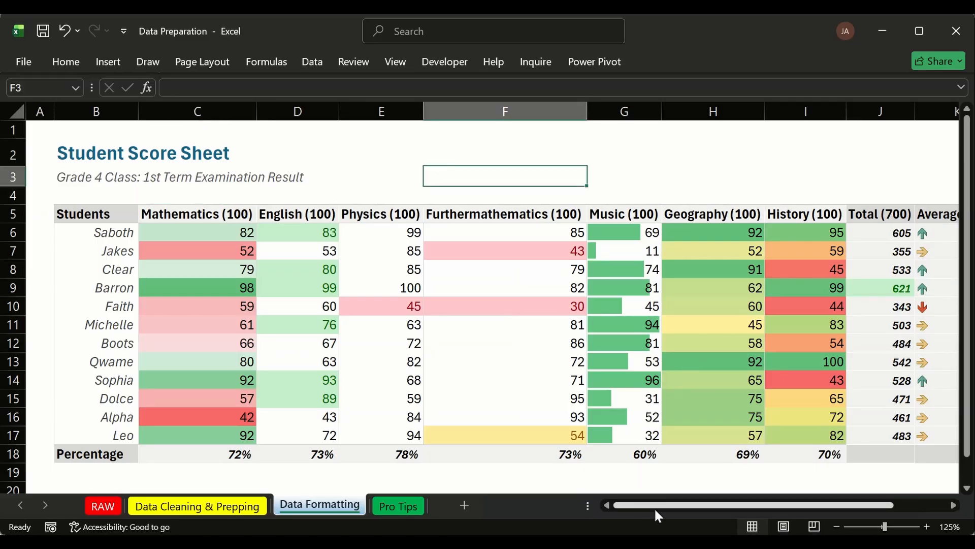
pyautogui.moveTo(641, 505); pyautogui.dragTo(603, 500)
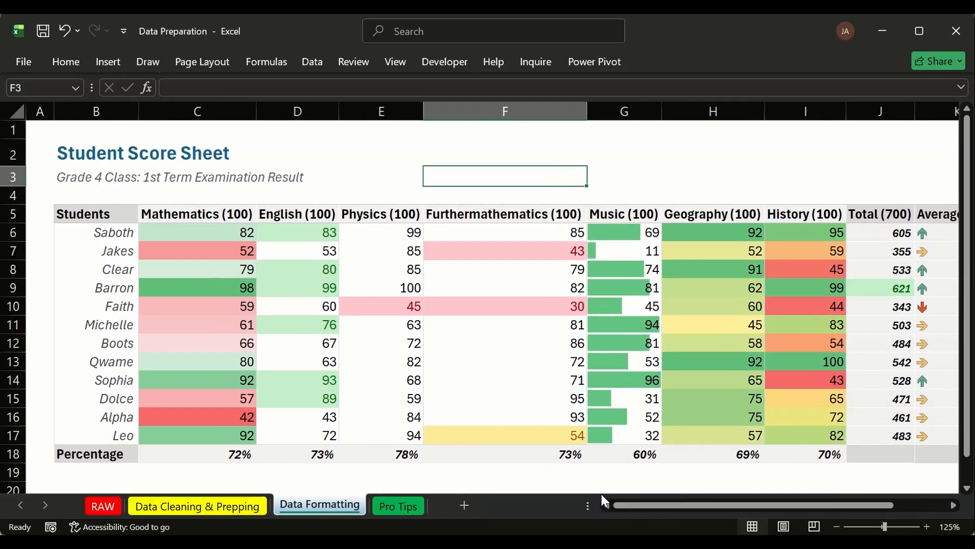